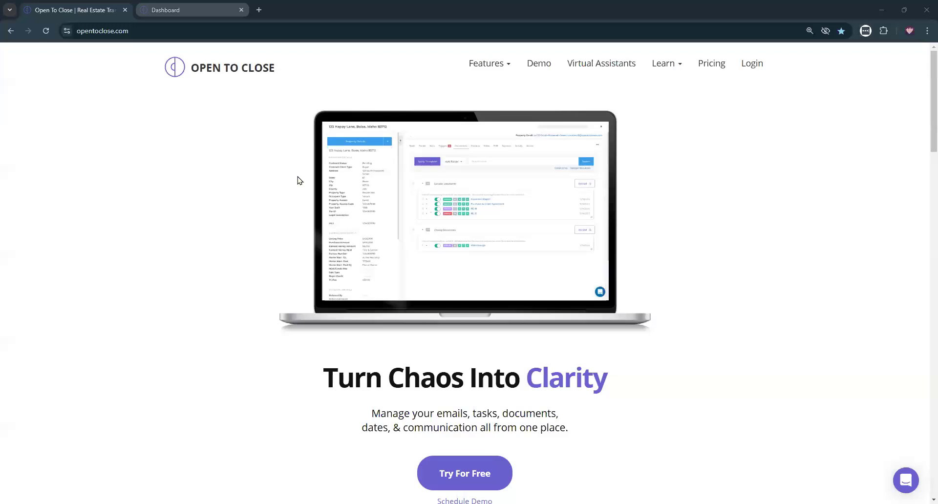
Step: Switch to the Open To Close dashboard, show the Property History widget and open the "2nd Termination" property
{"action": "key", "text": "ctrl+Tab"}
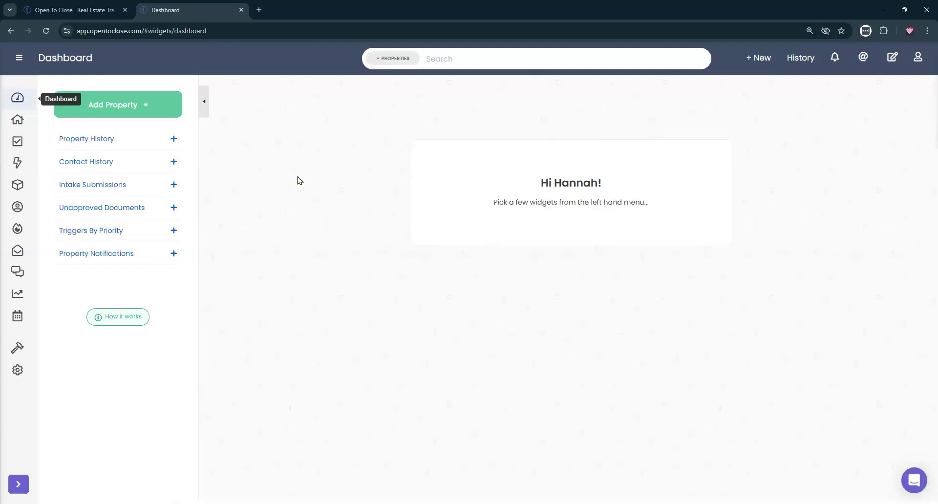
{"action": "left_click", "coordinate": [11, 124]}
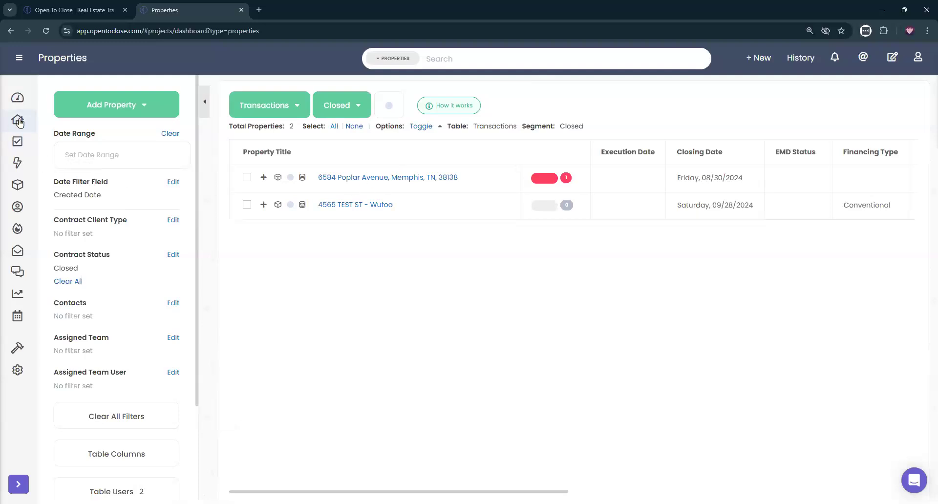
{"action": "left_click", "coordinate": [17, 98]}
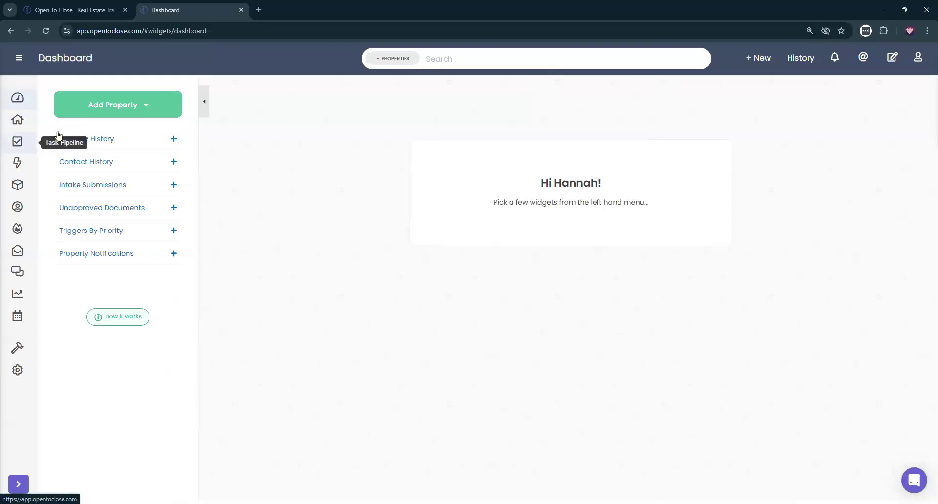
{"action": "left_click", "coordinate": [100, 143]}
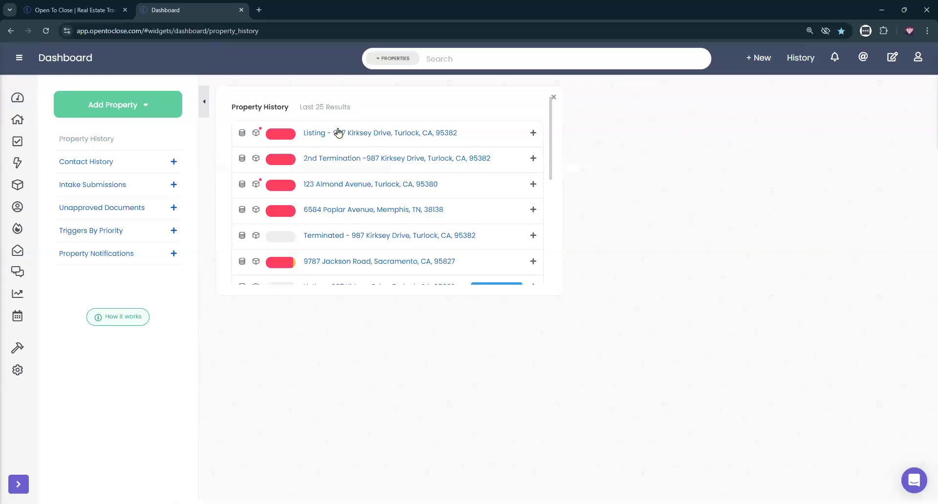
{"action": "left_click", "coordinate": [342, 160]}
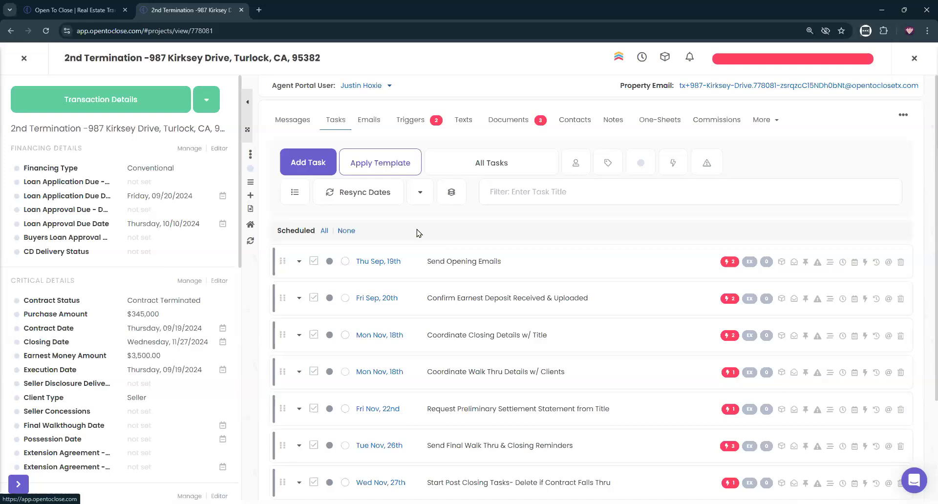
Step: Expand the details of all tasks and examine the tag options of the Send Opening Emails task
{"action": "left_click", "coordinate": [420, 192]}
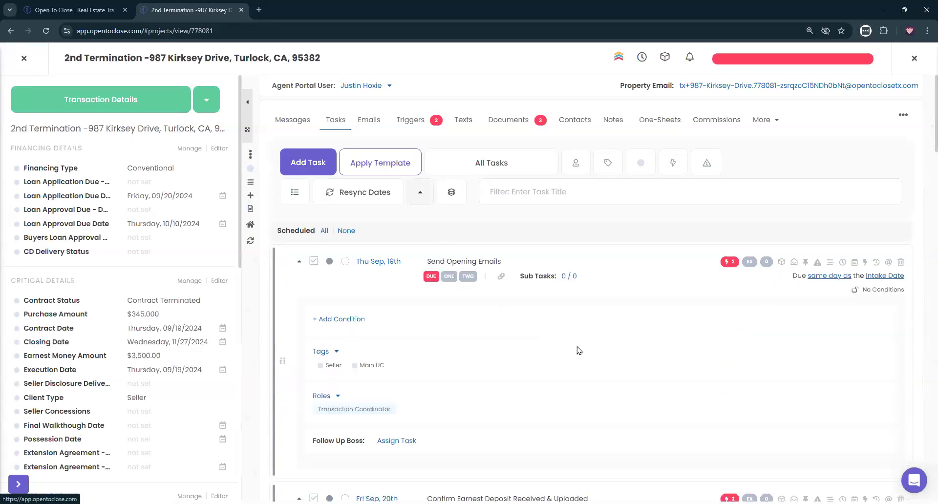
{"action": "scroll", "coordinate": [582, 350], "scroll_direction": "down", "scroll_amount": 1}
{"action": "left_click", "coordinate": [326, 303]}
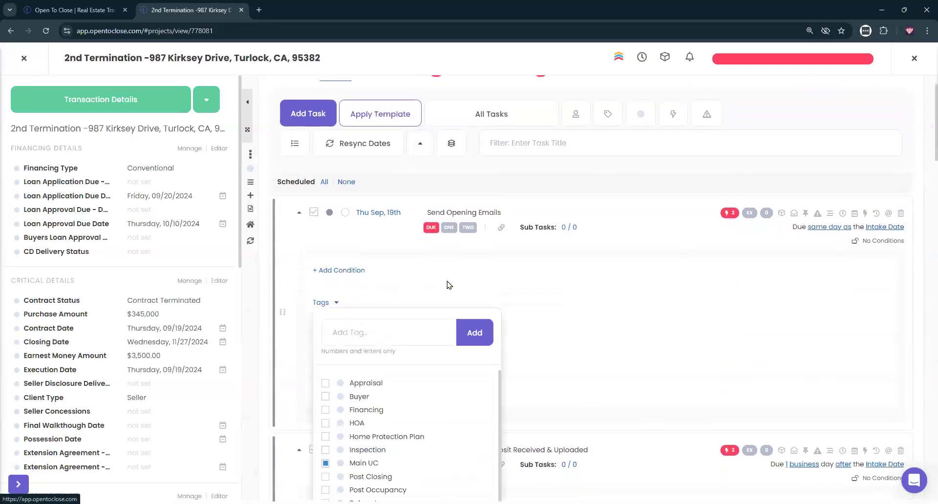
{"action": "scroll", "coordinate": [429, 286], "scroll_direction": "down", "scroll_amount": 3}
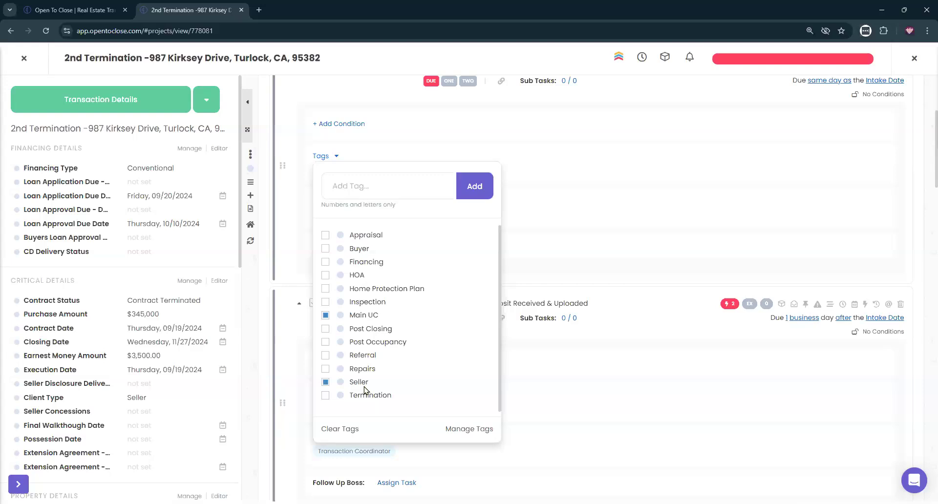
{"action": "left_click", "coordinate": [559, 204]}
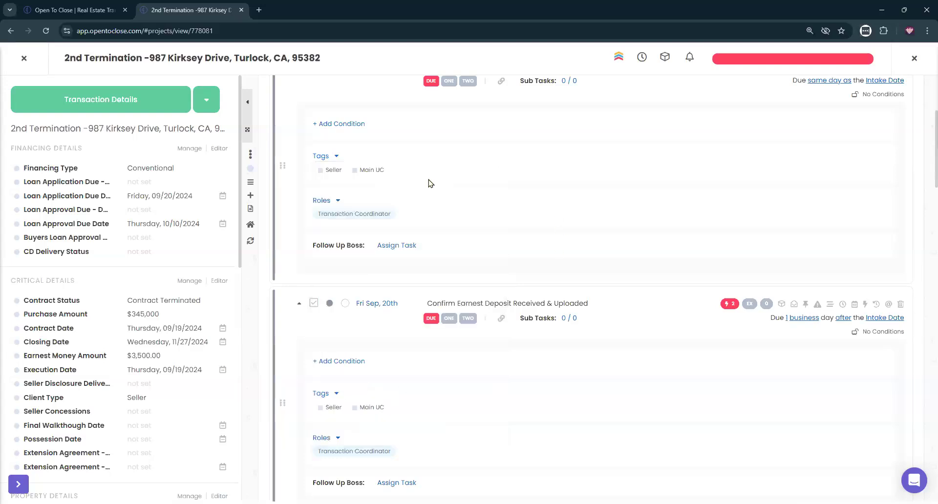
Step: Review the tag list of the Send Opening Emails task once more and close it
{"action": "scroll", "coordinate": [368, 321], "scroll_direction": "up", "scroll_amount": 3}
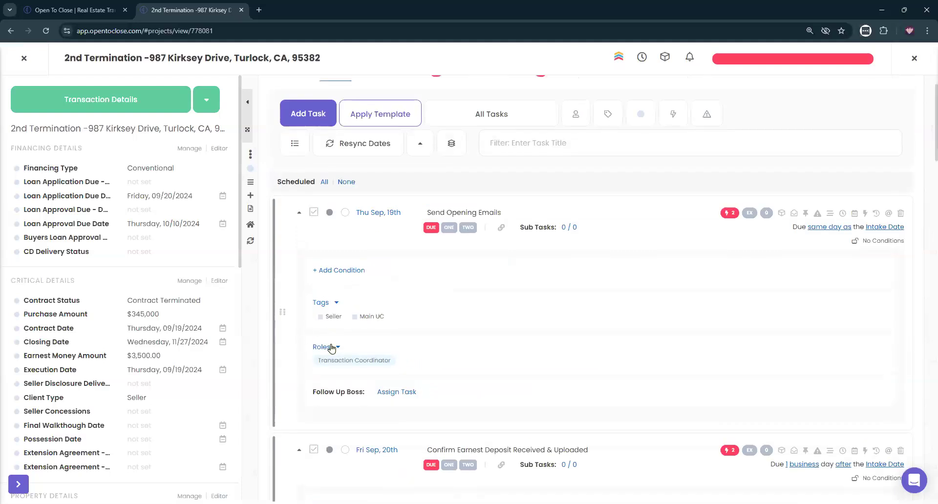
{"action": "left_click", "coordinate": [336, 303]}
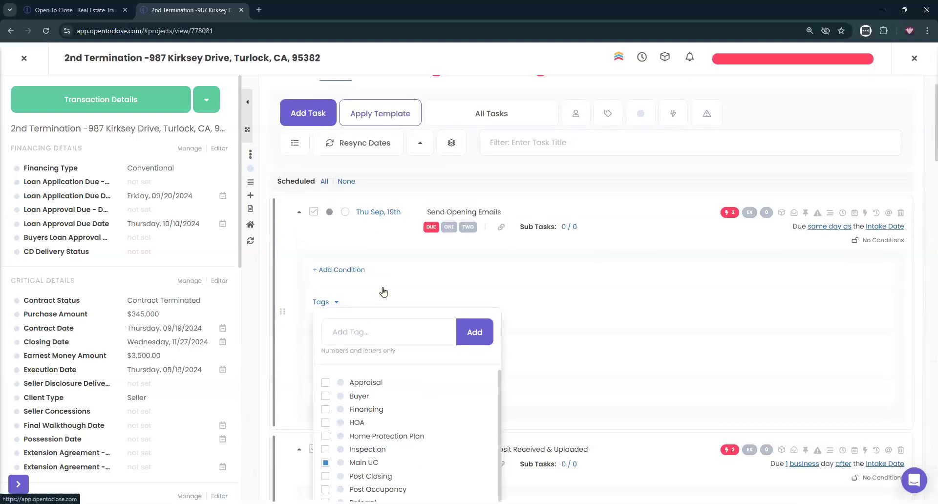
{"action": "scroll", "coordinate": [398, 290], "scroll_direction": "down", "scroll_amount": 5}
{"action": "left_click", "coordinate": [565, 109]}
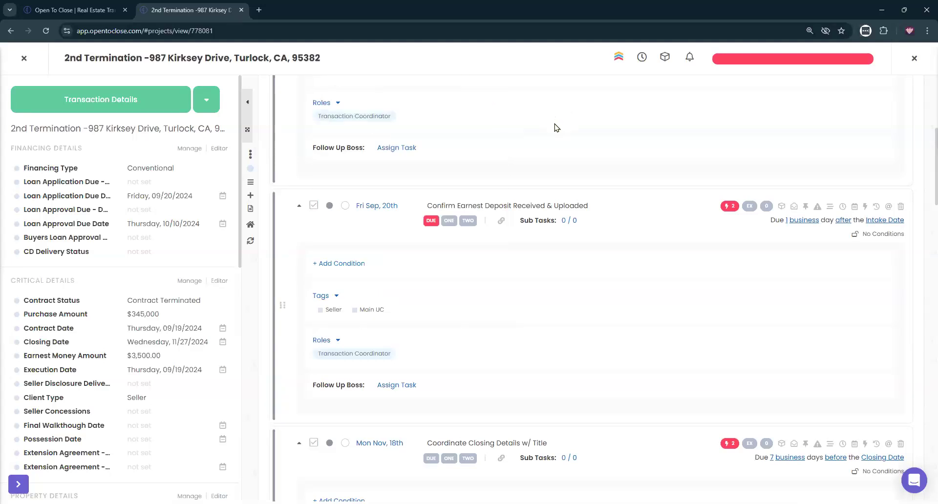
Step: Examine the tags on the property's remaining tasks and collapse all task details
{"action": "scroll", "coordinate": [557, 127], "scroll_direction": "down", "scroll_amount": 5}
{"action": "scroll", "coordinate": [557, 127], "scroll_direction": "down", "scroll_amount": 8}
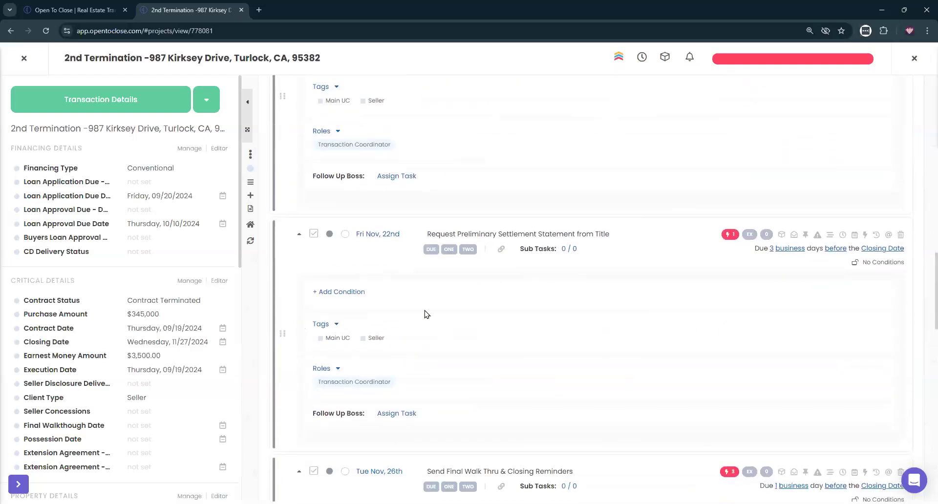
{"action": "scroll", "coordinate": [425, 313], "scroll_direction": "down", "scroll_amount": 10}
{"action": "scroll", "coordinate": [425, 311], "scroll_direction": "up", "scroll_amount": 20}
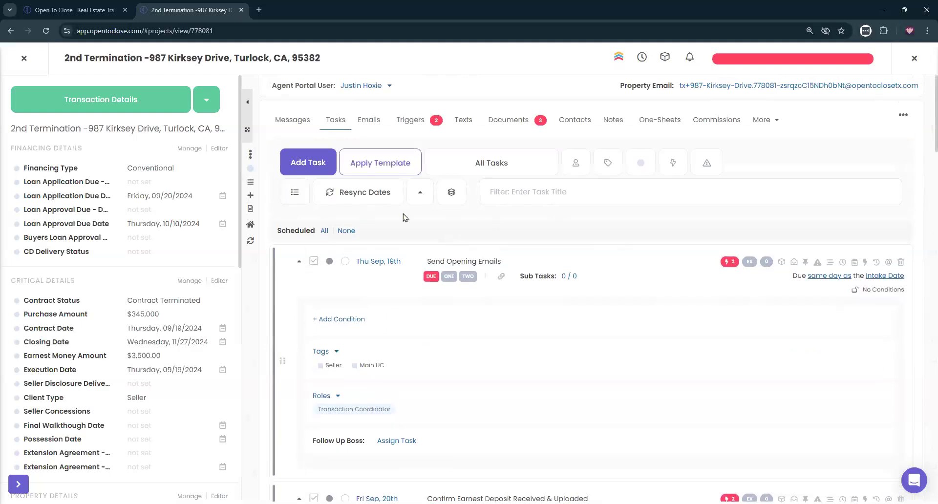
{"action": "left_click", "coordinate": [420, 194]}
Step: Look over the collapsed task list and show which task templates the All Tasks filter offers
{"action": "scroll", "coordinate": [503, 280], "scroll_direction": "down", "scroll_amount": 3}
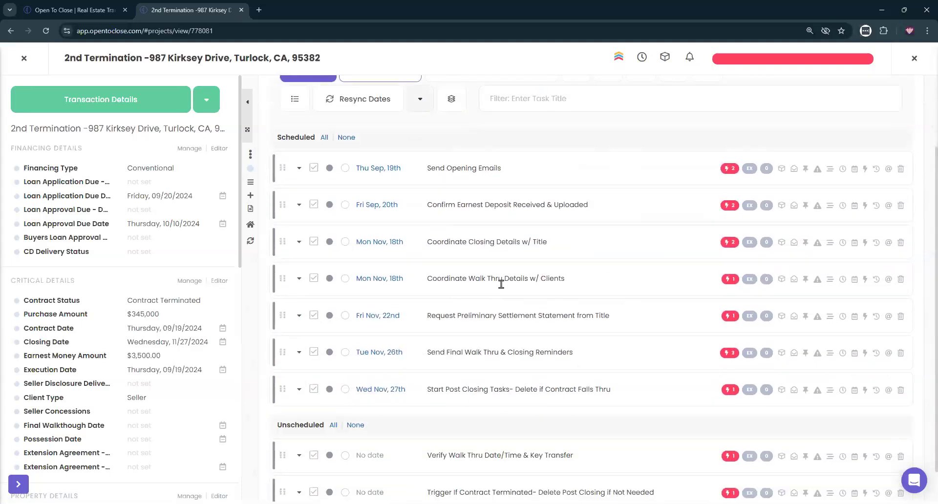
{"action": "scroll", "coordinate": [431, 398], "scroll_direction": "up", "scroll_amount": 3}
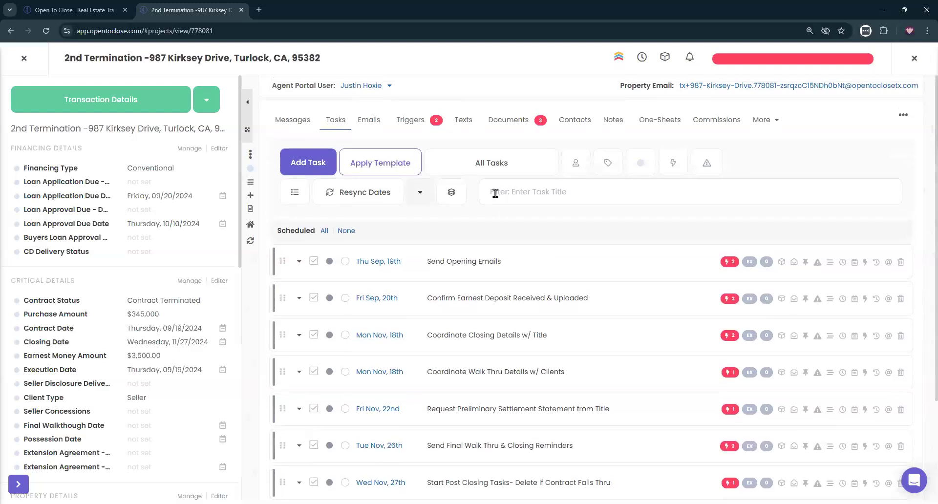
{"action": "left_click", "coordinate": [485, 168]}
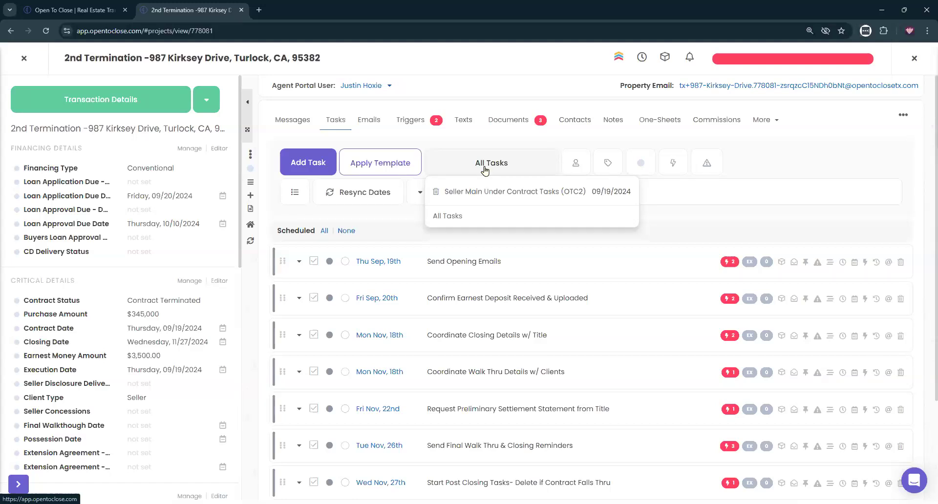
Step: Close this property and open the Jackson Road property in Sacramento from the Property History widget
{"action": "left_click", "coordinate": [24, 57]}
{"action": "scroll", "coordinate": [371, 195], "scroll_direction": "down", "scroll_amount": 2}
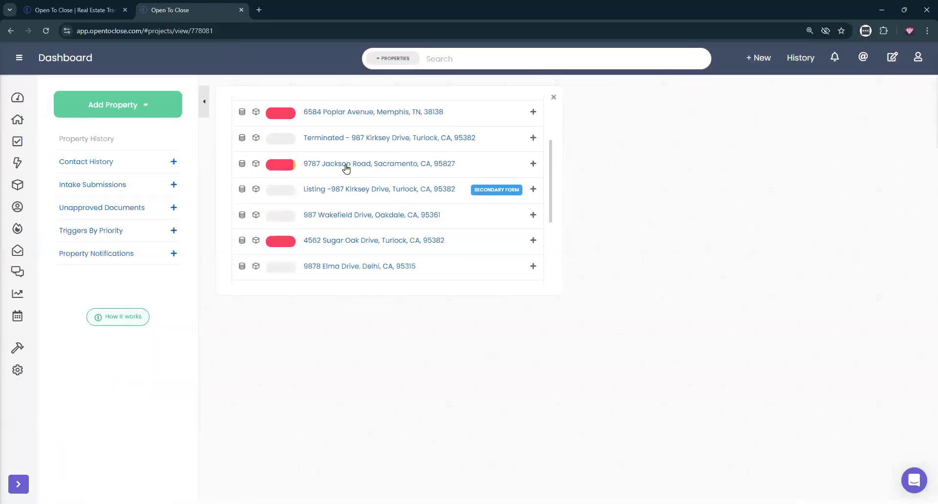
{"action": "left_click", "coordinate": [348, 165]}
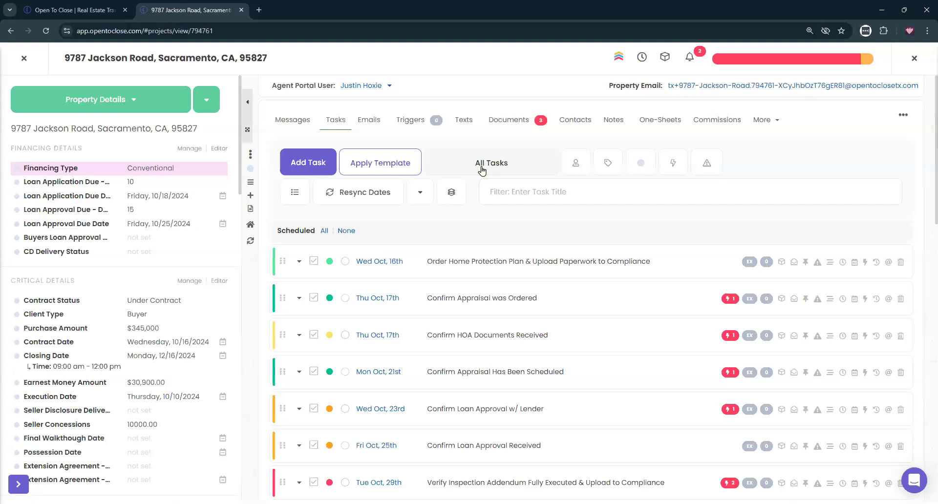
Step: Filter the property's tasks by the Buyer Inspection Tasks (OTC2) template to view them
{"action": "left_click", "coordinate": [481, 166]}
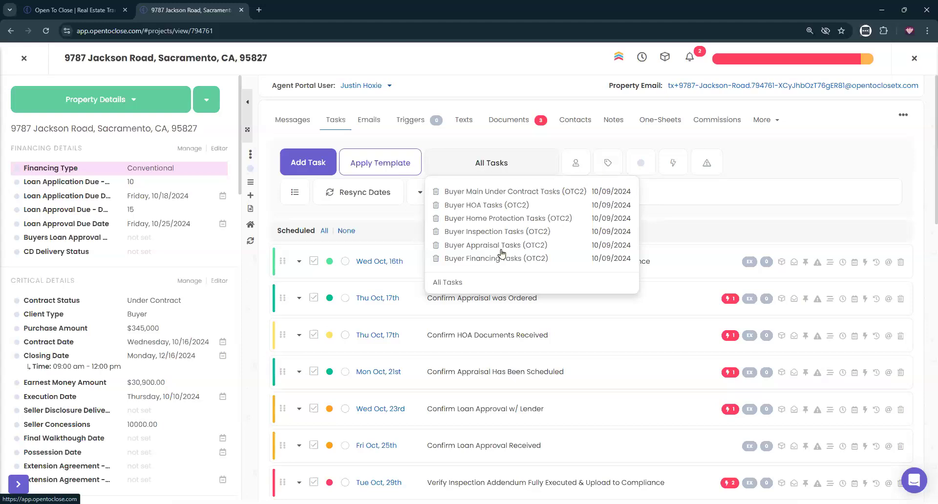
{"action": "left_click", "coordinate": [476, 232]}
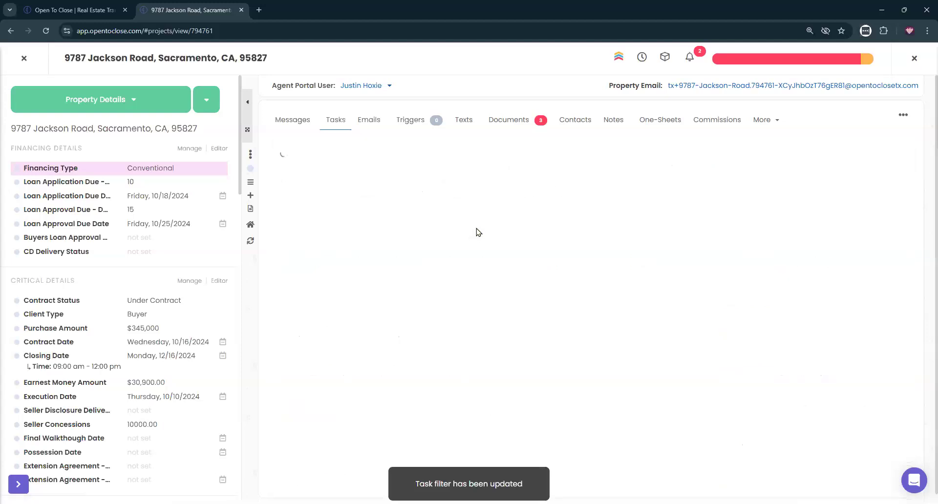
{"action": "scroll", "coordinate": [478, 232], "scroll_direction": "down", "scroll_amount": 1}
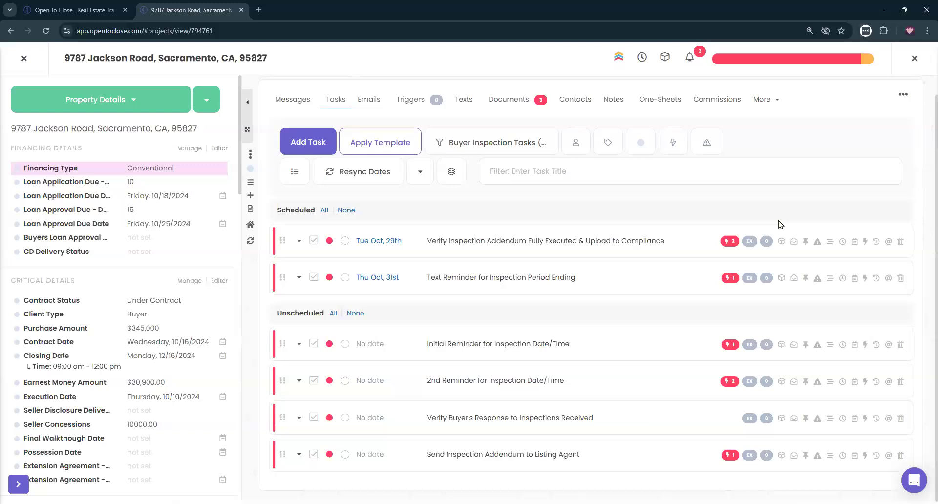
Step: Filter the tasks by the Buyer Appraisal Tasks (OTC2) template and view the available tag filter options
{"action": "left_click", "coordinate": [495, 144]}
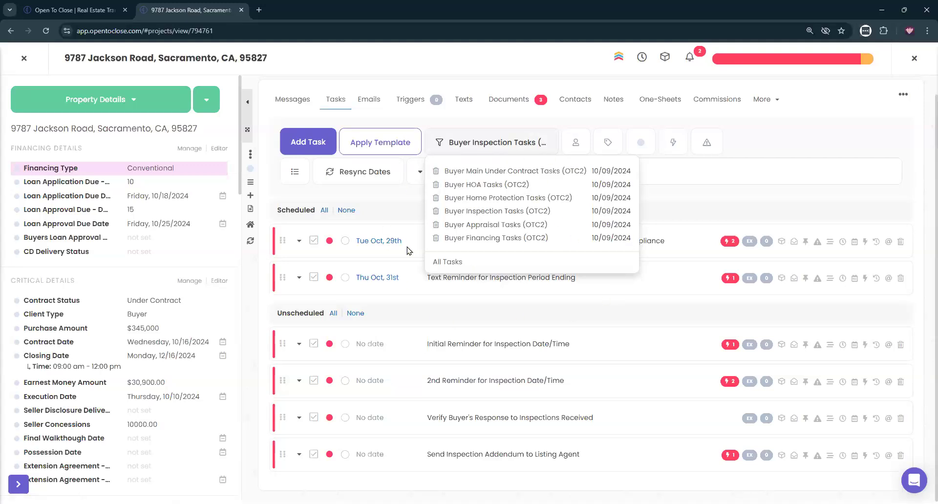
{"action": "left_click", "coordinate": [488, 226]}
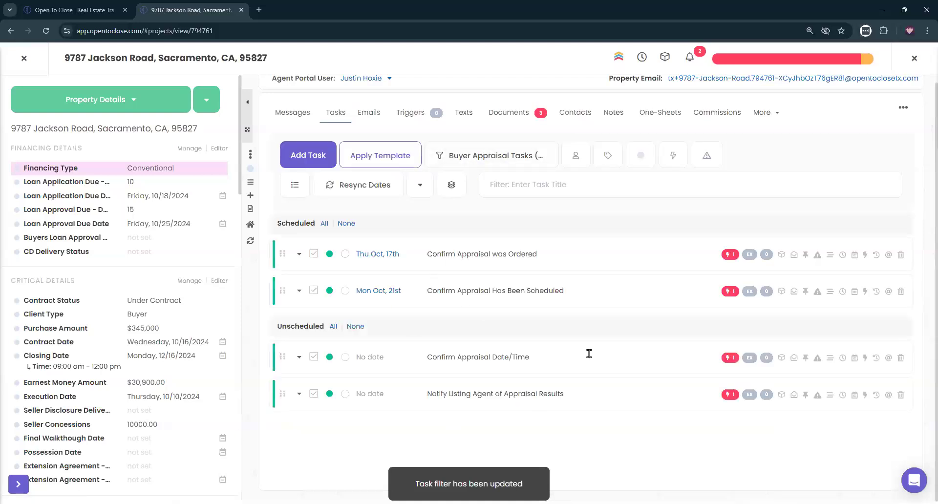
{"action": "left_click", "coordinate": [608, 156]}
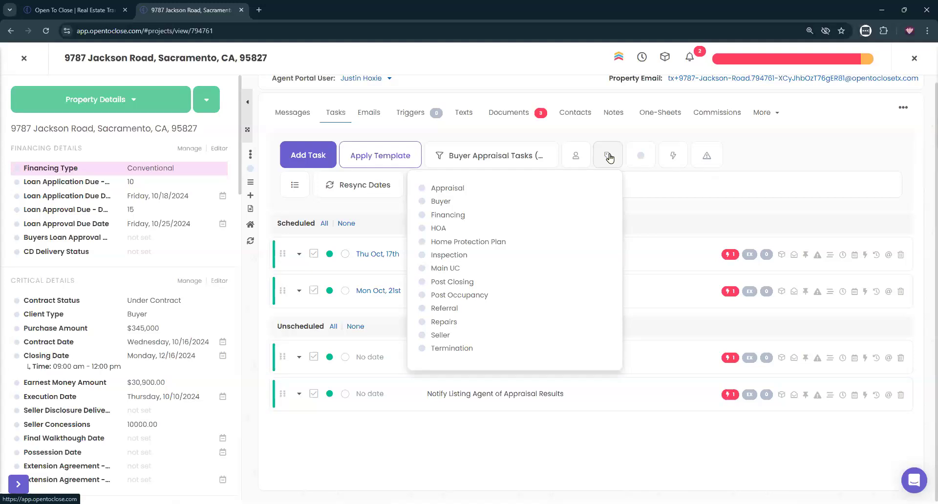
Step: Reset the template filter to All Tasks and expand the details of all tasks
{"action": "left_click", "coordinate": [459, 156]}
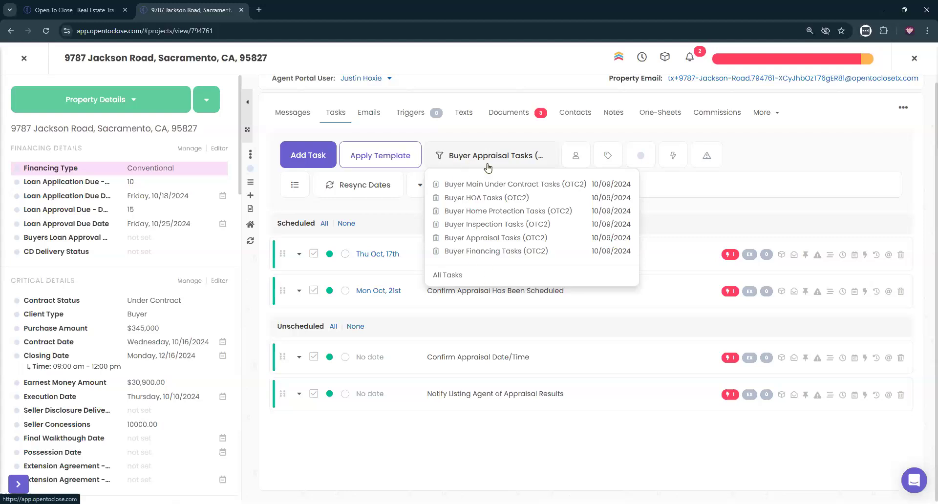
{"action": "left_click", "coordinate": [448, 277]}
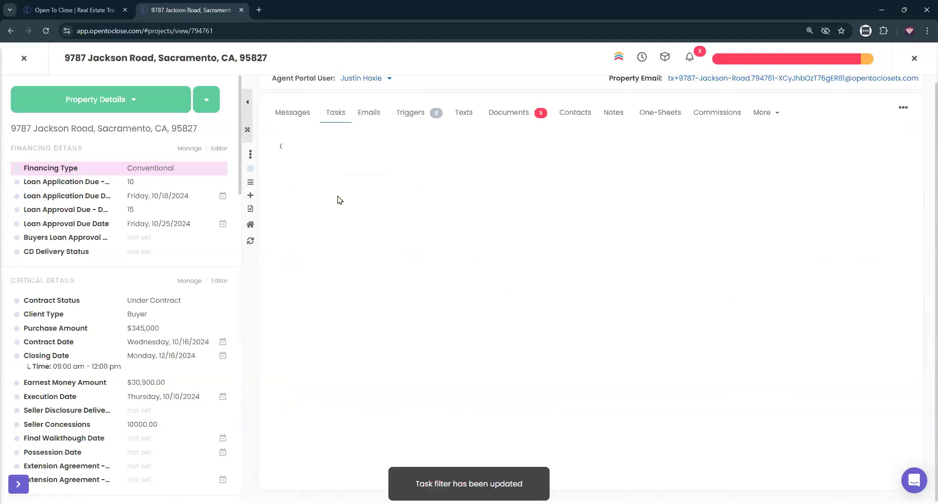
{"action": "left_click", "coordinate": [420, 185]}
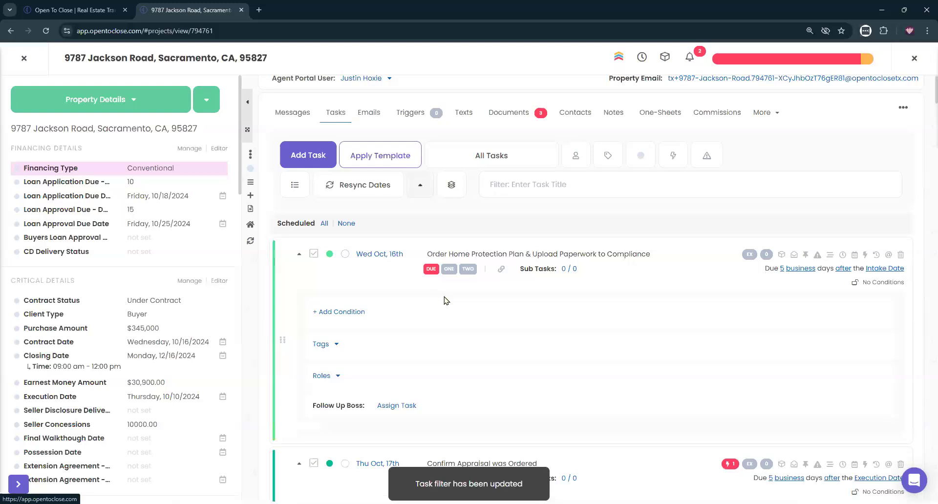
Step: Examine the tag options of the Order Home Protection Plan & Upload Paperwork to Compliance task
{"action": "scroll", "coordinate": [330, 247], "scroll_direction": "down", "scroll_amount": 2}
{"action": "left_click", "coordinate": [325, 246]}
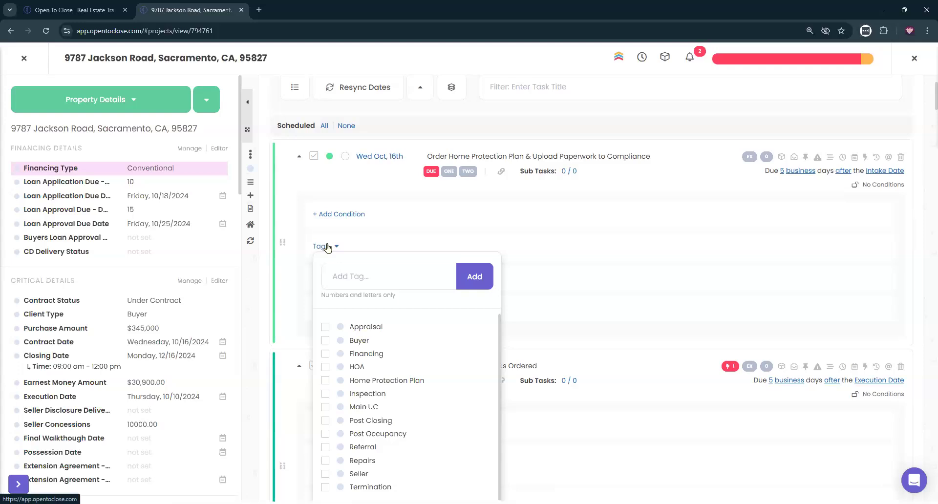
{"action": "left_click", "coordinate": [326, 247]}
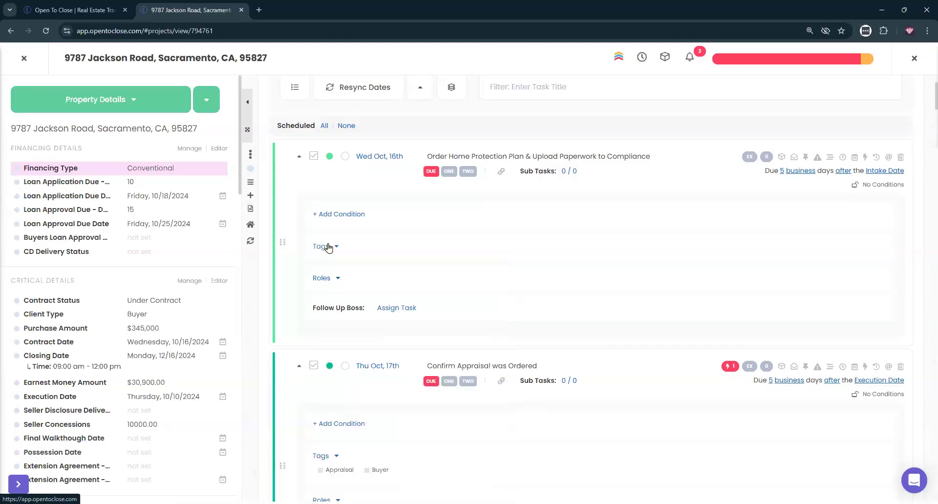
Step: Collapse all task details and filter the tasks by the Buyer Home Protection Tasks (OTC2) template
{"action": "scroll", "coordinate": [528, 284], "scroll_direction": "up", "scroll_amount": 3}
{"action": "scroll", "coordinate": [529, 284], "scroll_direction": "up", "scroll_amount": 1}
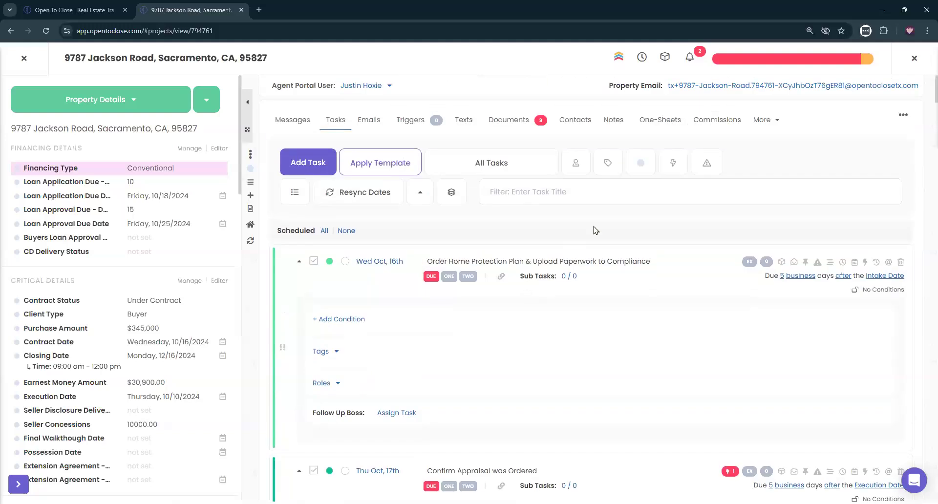
{"action": "left_click", "coordinate": [525, 161]}
{"action": "left_click", "coordinate": [525, 162]}
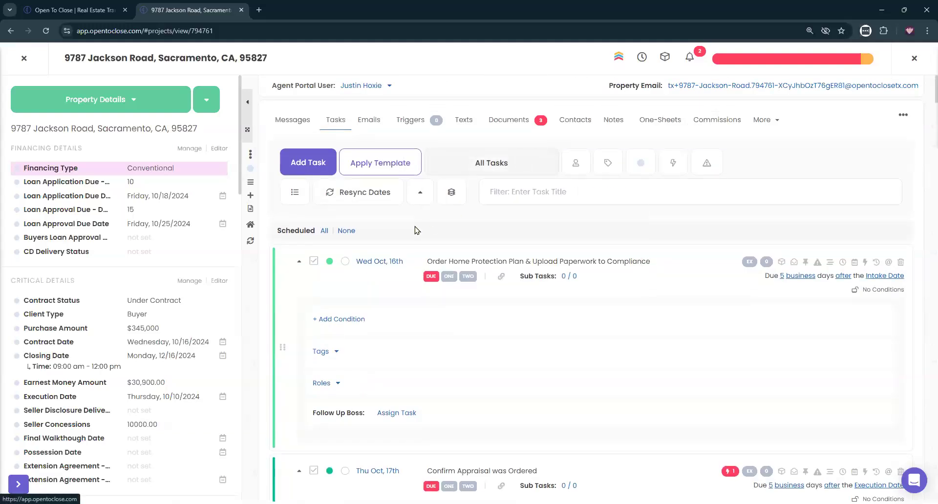
{"action": "left_click", "coordinate": [420, 194]}
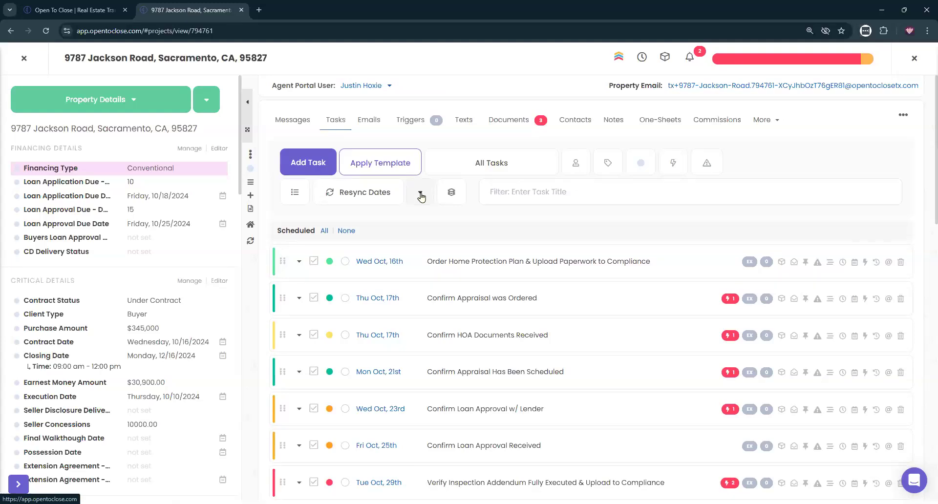
{"action": "left_click", "coordinate": [489, 162]}
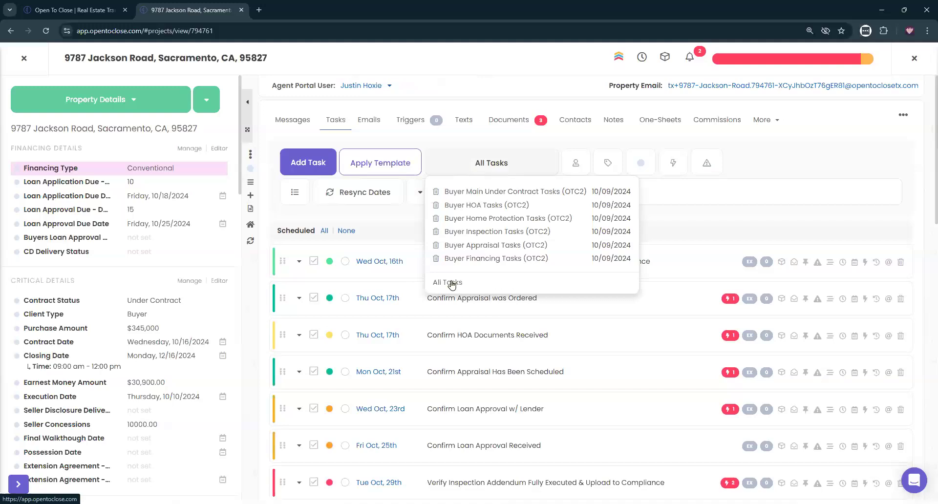
{"action": "left_click", "coordinate": [487, 219]}
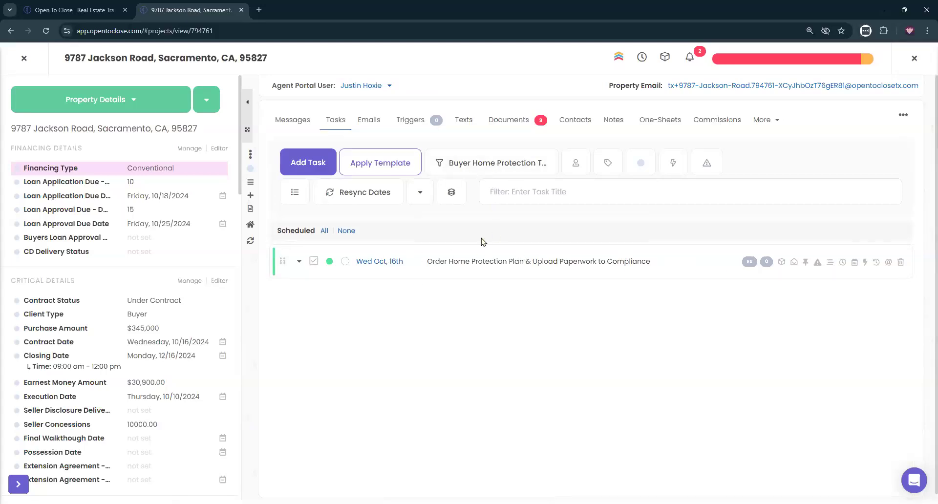
Step: Filter the property's tasks by the Buyer Financing Tasks (OTC2) template
{"action": "left_click", "coordinate": [487, 168]}
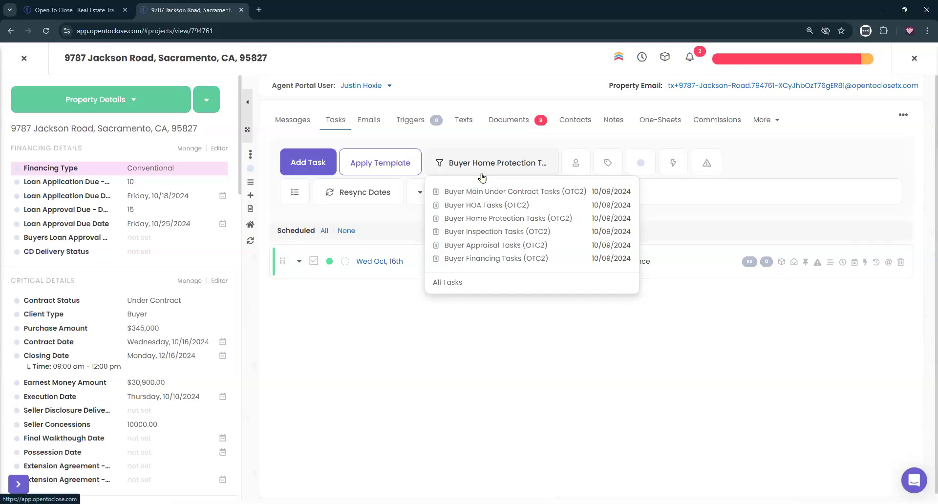
{"action": "left_click", "coordinate": [473, 259]}
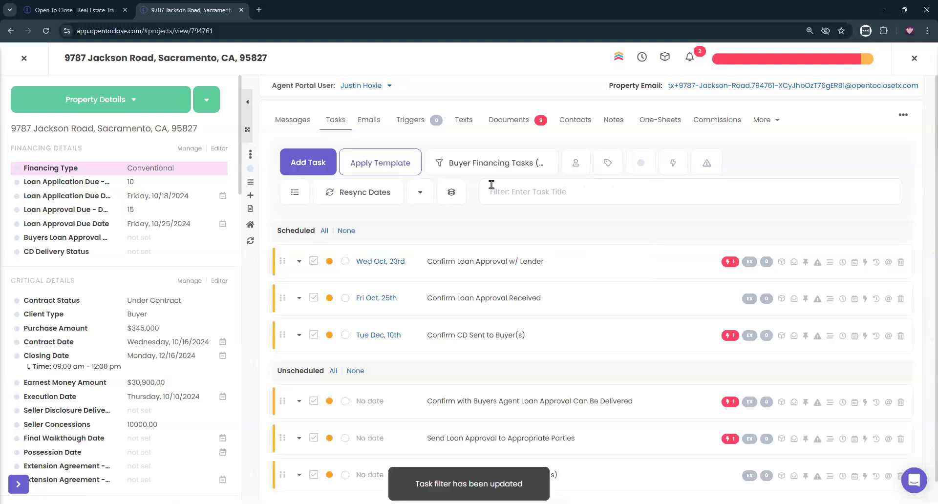
{"action": "scroll", "coordinate": [537, 320], "scroll_direction": "down", "scroll_amount": 1}
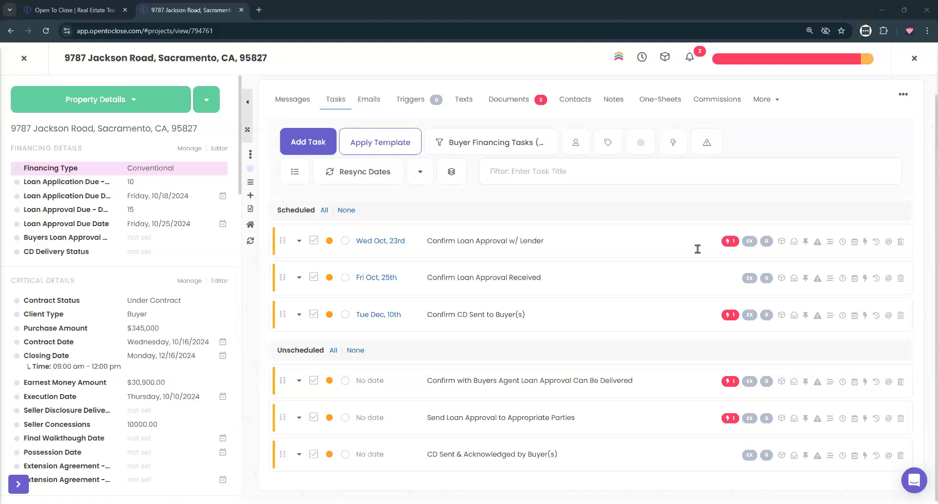
Step: Examine the detail sections of the Confirm Loan Approval w/ Lender task, including its tags and the task templates available for assignment
{"action": "left_click", "coordinate": [830, 242]}
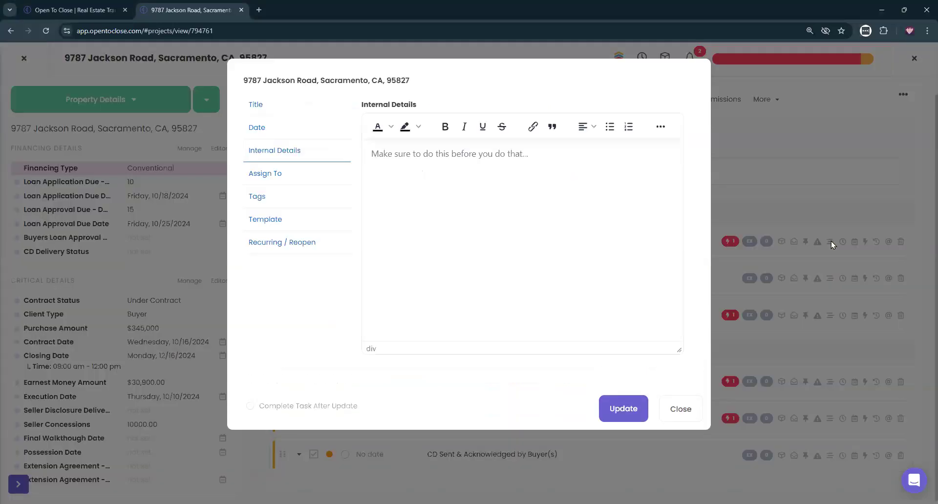
{"action": "left_click", "coordinate": [260, 105]}
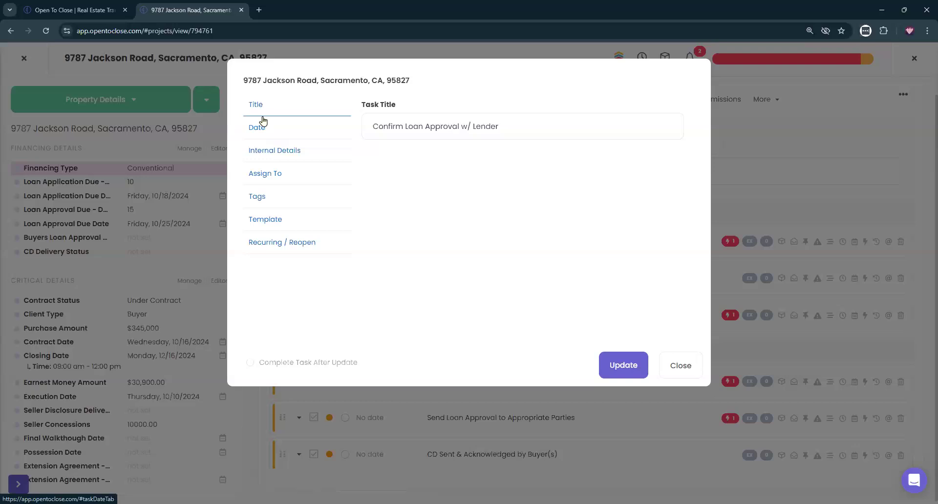
{"action": "left_click", "coordinate": [261, 125]}
{"action": "left_click", "coordinate": [264, 151]}
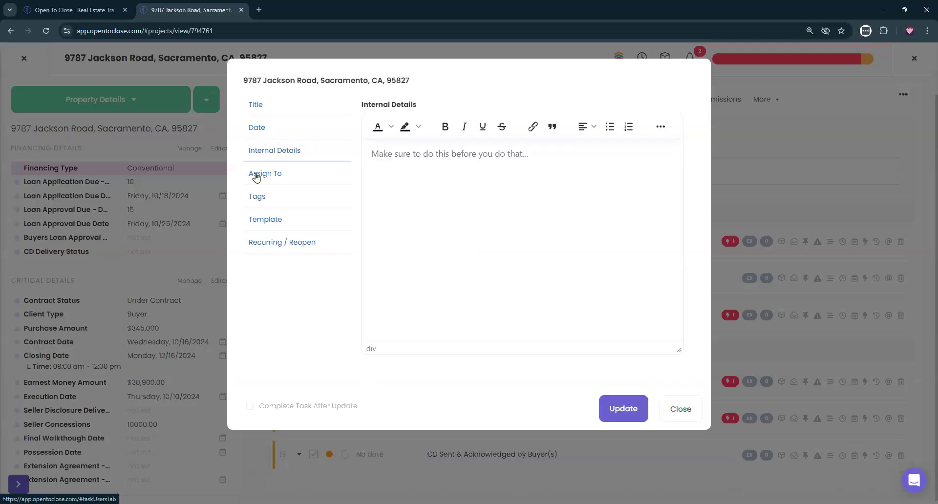
{"action": "left_click", "coordinate": [256, 175]}
{"action": "left_click", "coordinate": [259, 198]}
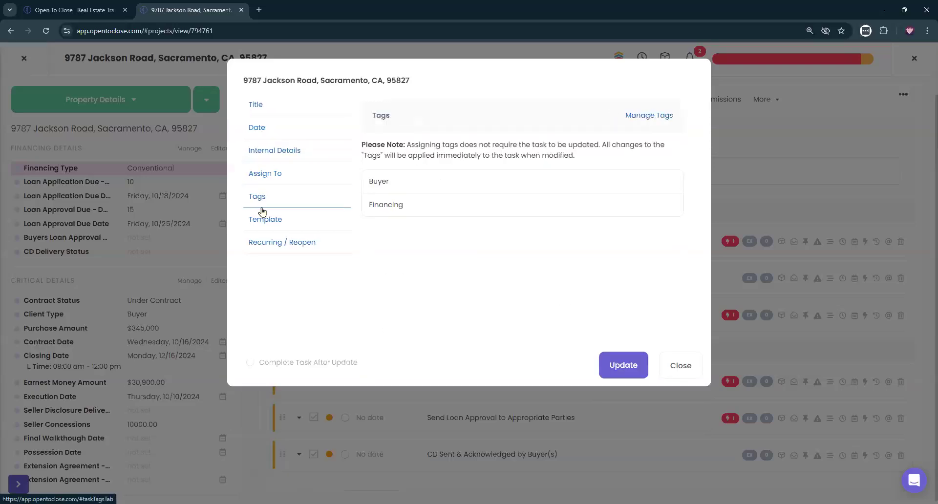
{"action": "left_click", "coordinate": [264, 221]}
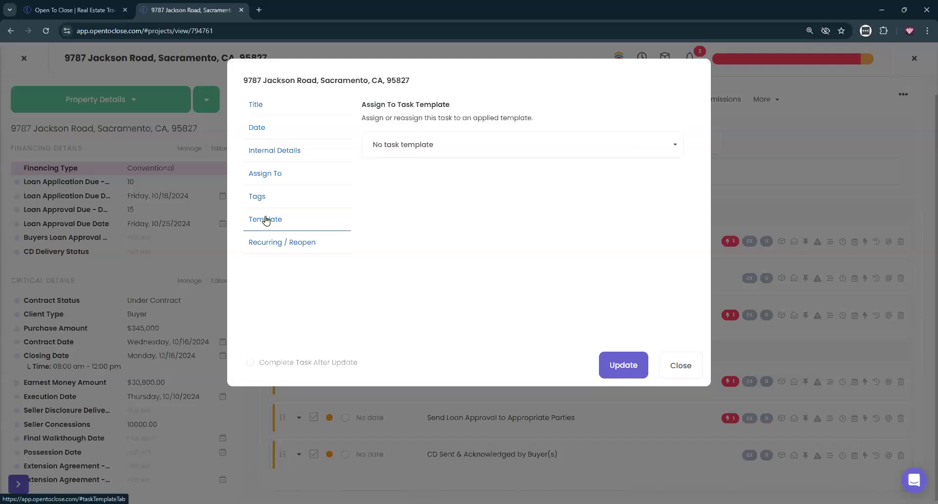
{"action": "left_click", "coordinate": [416, 158]}
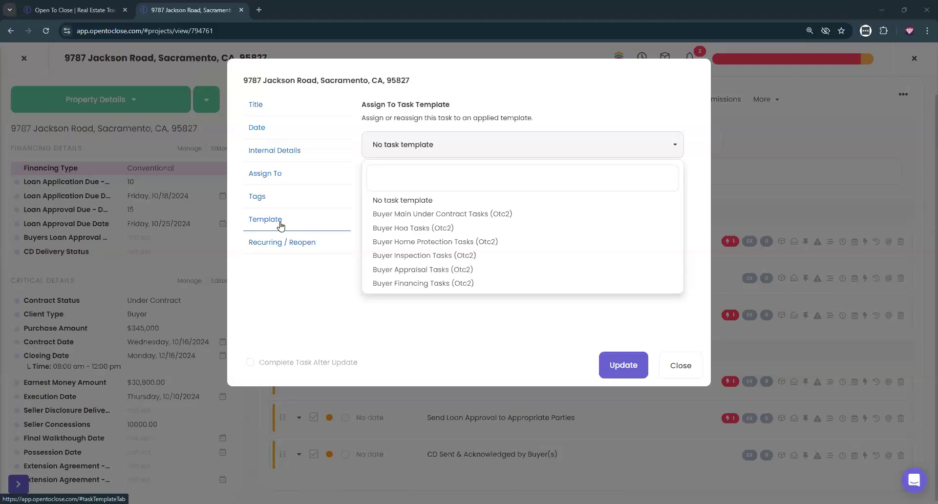
{"action": "left_click", "coordinate": [431, 144]}
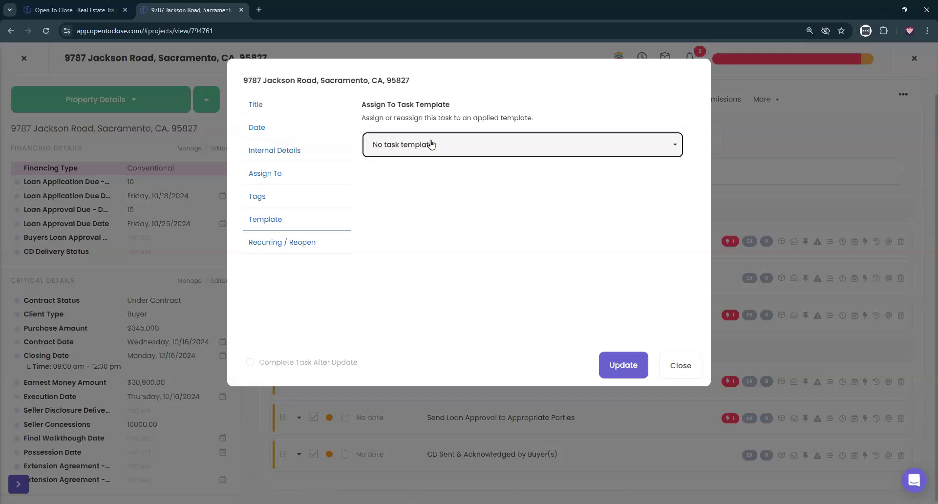
{"action": "left_click", "coordinate": [430, 144]}
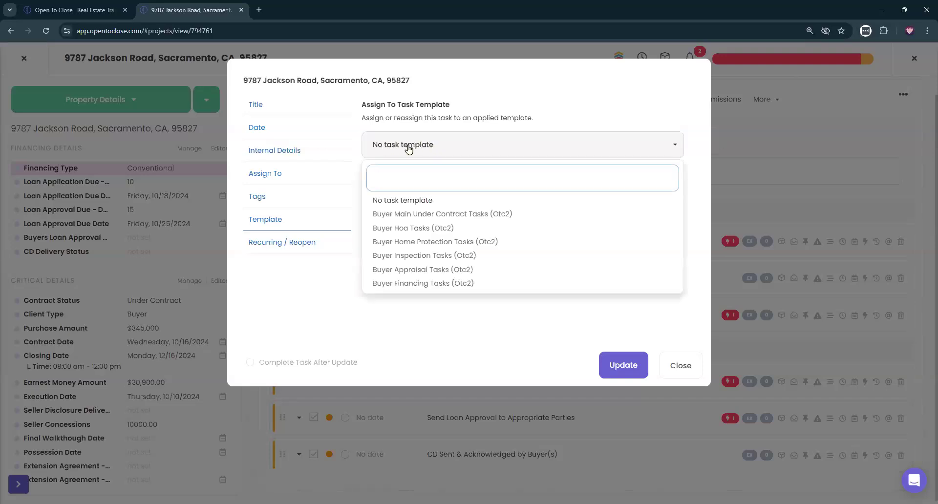
{"action": "left_click", "coordinate": [430, 154]}
{"action": "left_click", "coordinate": [684, 369]}
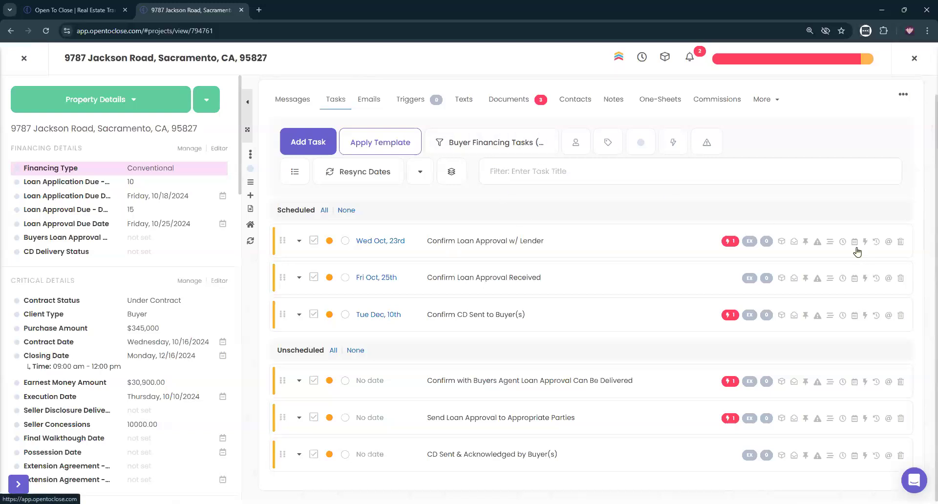
Step: Try selecting Buyer Appraisal Tasks (Otc2) as the template for the Confirm Loan Approval w/ Lender task, then close without updating
{"action": "left_click", "coordinate": [828, 244]}
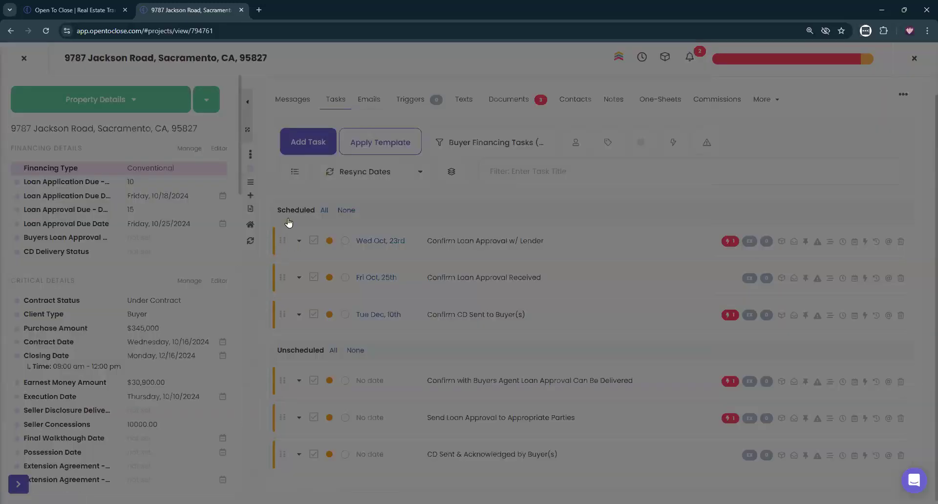
{"action": "left_click", "coordinate": [266, 219]}
{"action": "left_click", "coordinate": [477, 147]}
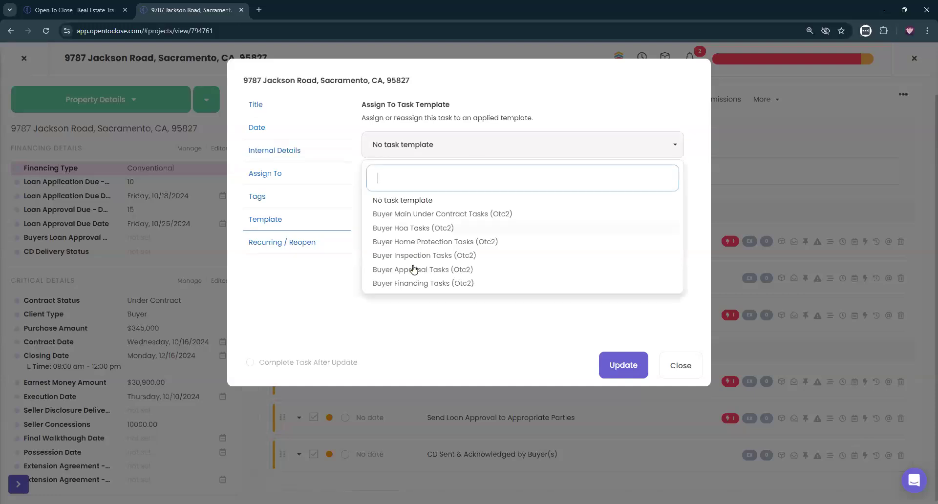
{"action": "left_click", "coordinate": [413, 270]}
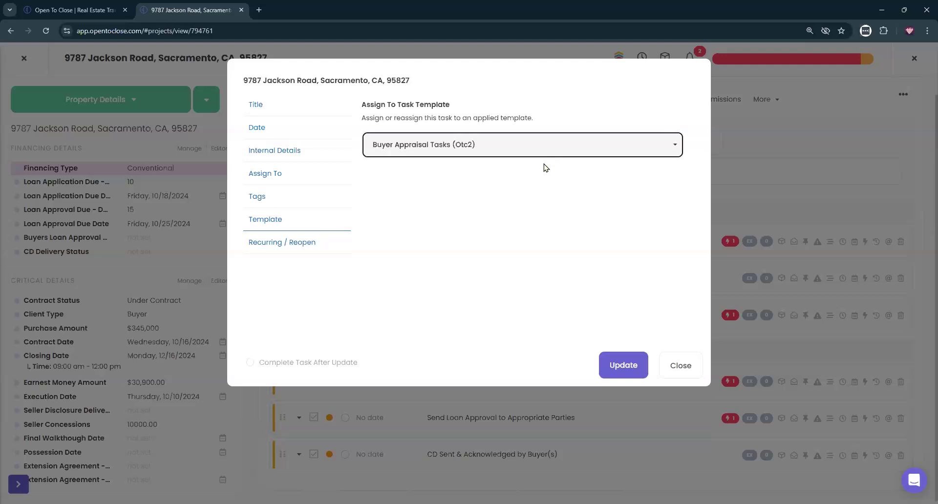
{"action": "left_click", "coordinate": [680, 367]}
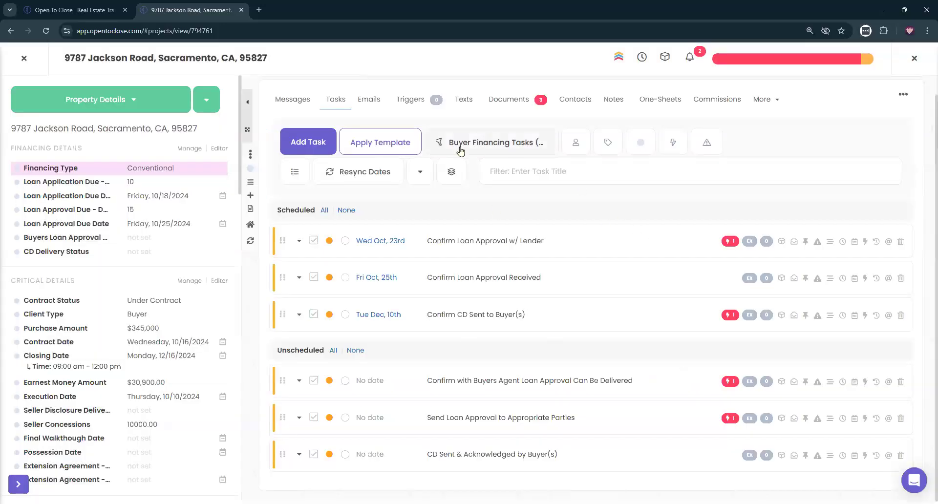
Step: Reset the template filter to All Tasks and view the template assignment of the Order Home Protection Plan & Upload Paperwork to Compliance task
{"action": "left_click", "coordinate": [479, 143]}
{"action": "left_click", "coordinate": [441, 265]}
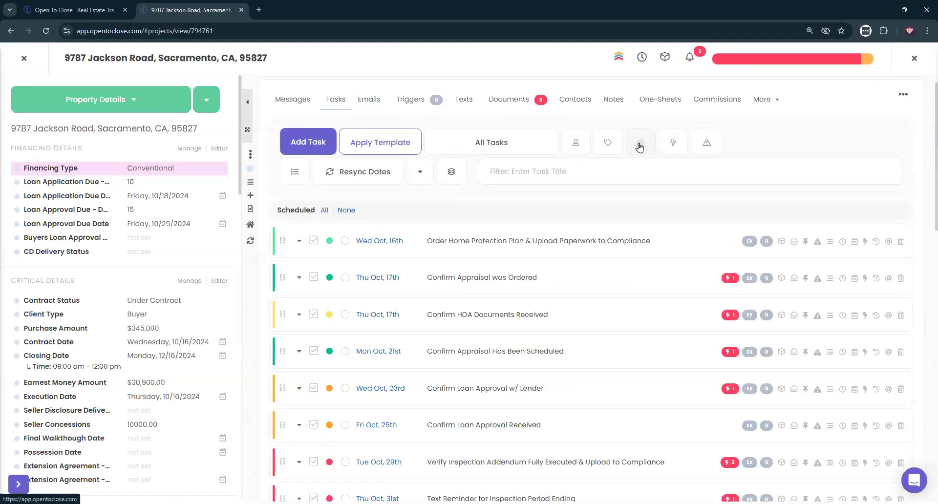
{"action": "left_click", "coordinate": [829, 242]}
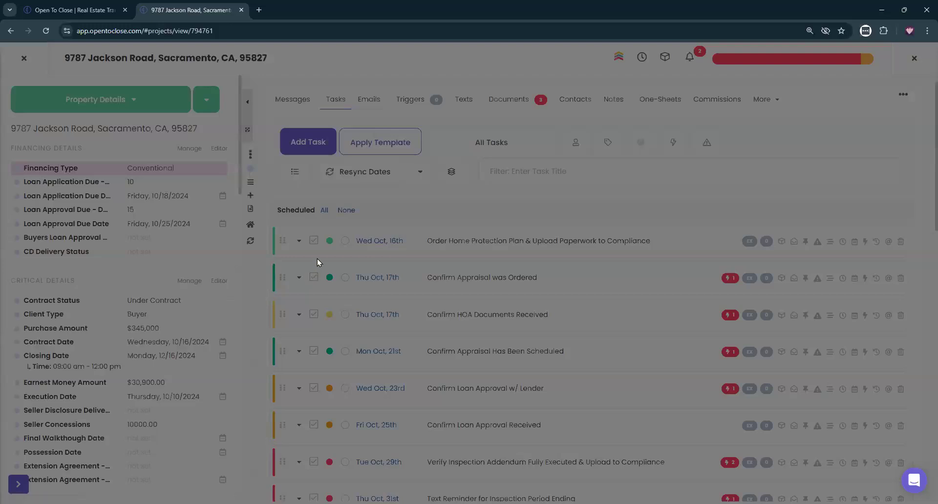
{"action": "left_click", "coordinate": [275, 218]}
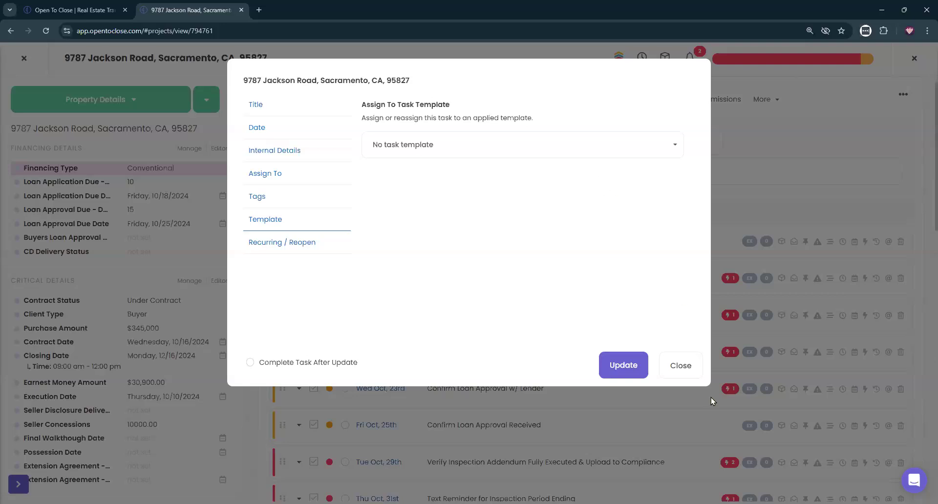
{"action": "left_click", "coordinate": [681, 366]}
Step: Filter the task list by the Buyer Home Protection Tasks (OTC2) template
{"action": "left_click", "coordinate": [450, 141]}
{"action": "left_click", "coordinate": [463, 185]}
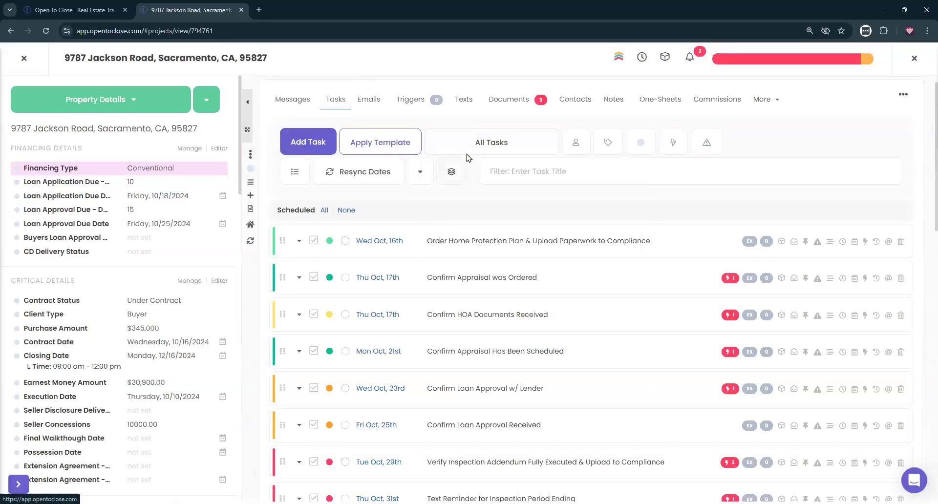
{"action": "left_click", "coordinate": [467, 156]}
{"action": "left_click", "coordinate": [477, 213]}
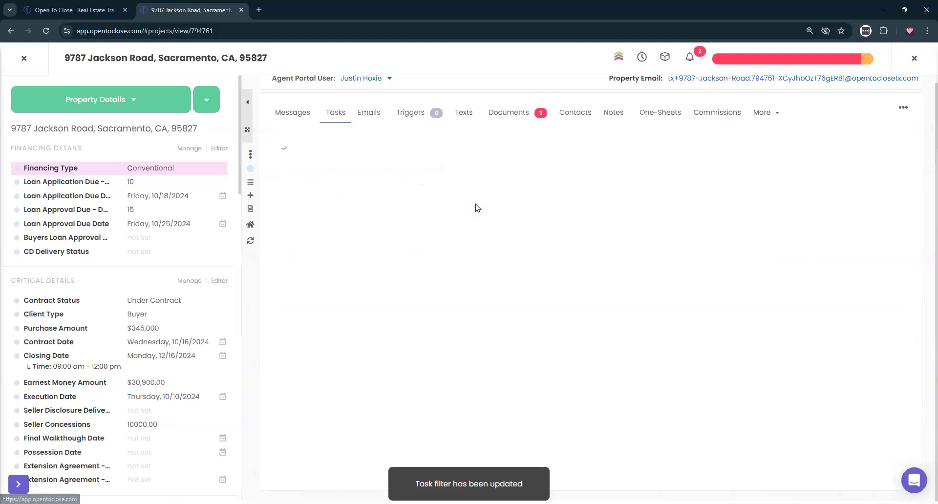
Step: Start a new task titled "This is a test from" followed by the property address copied from the page heading
{"action": "left_click", "coordinate": [293, 160]}
{"action": "left_click", "coordinate": [450, 194]}
{"action": "type", "text": "Th"}
{"action": "key", "text": "BackSpace"}
{"action": "key", "text": "BackSpace"}
{"action": "type", "text": "This is a test from"}
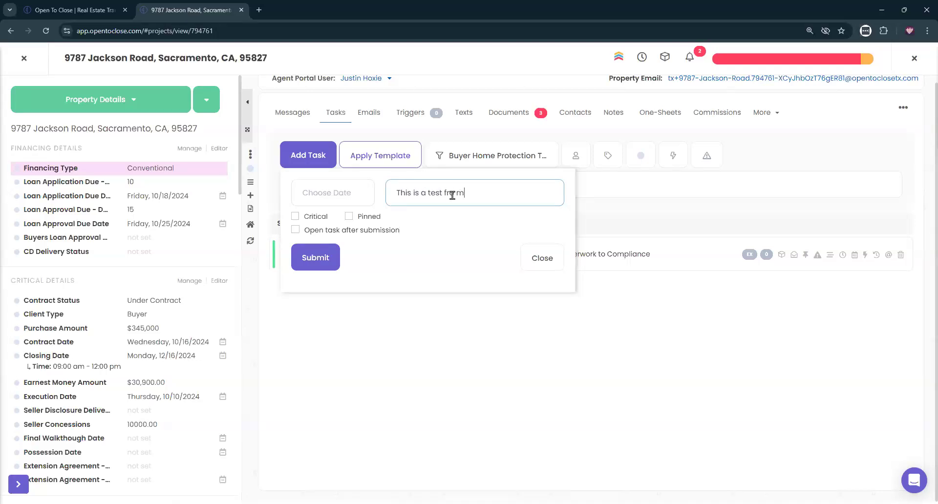
{"action": "triple_click", "coordinate": [219, 63]}
{"action": "key", "text": "ctrl+c"}
{"action": "left_click", "coordinate": [490, 189]}
{"action": "key", "text": "ctrl+v"}
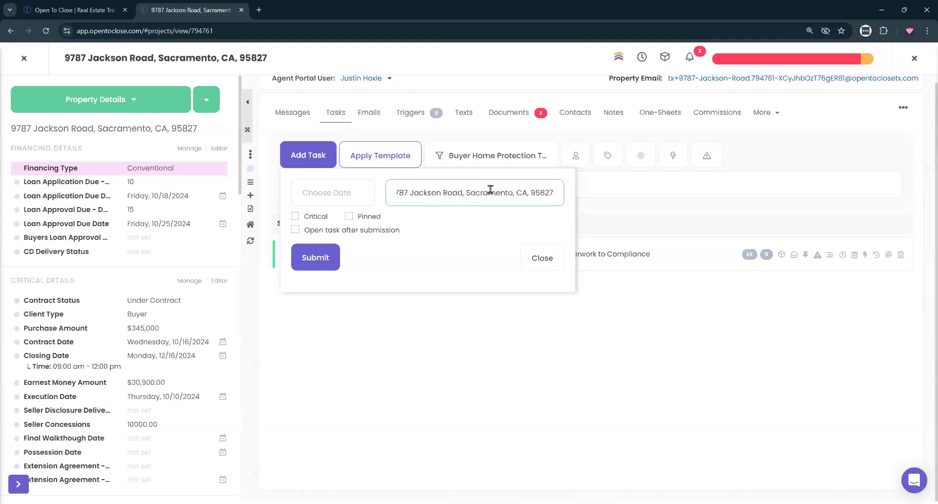
Step: Mark the new test task as Critical and Pinned, submit it, and close the task form
{"action": "left_click", "coordinate": [348, 216]}
{"action": "left_click", "coordinate": [295, 217]}
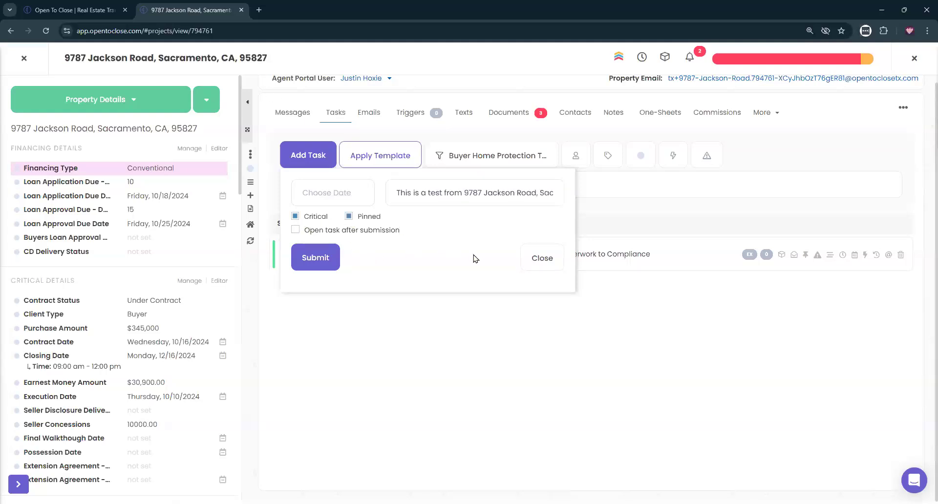
{"action": "left_click", "coordinate": [550, 261]}
{"action": "left_click", "coordinate": [307, 165]}
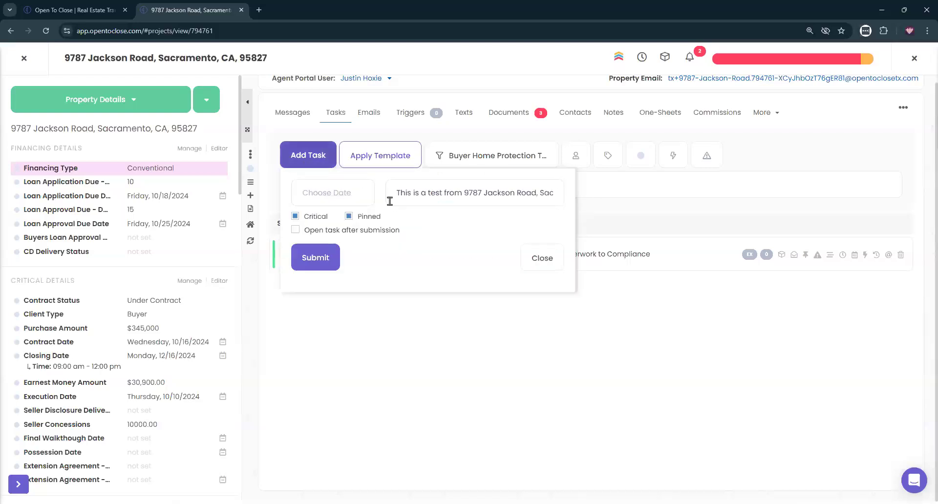
{"action": "left_click", "coordinate": [300, 261]}
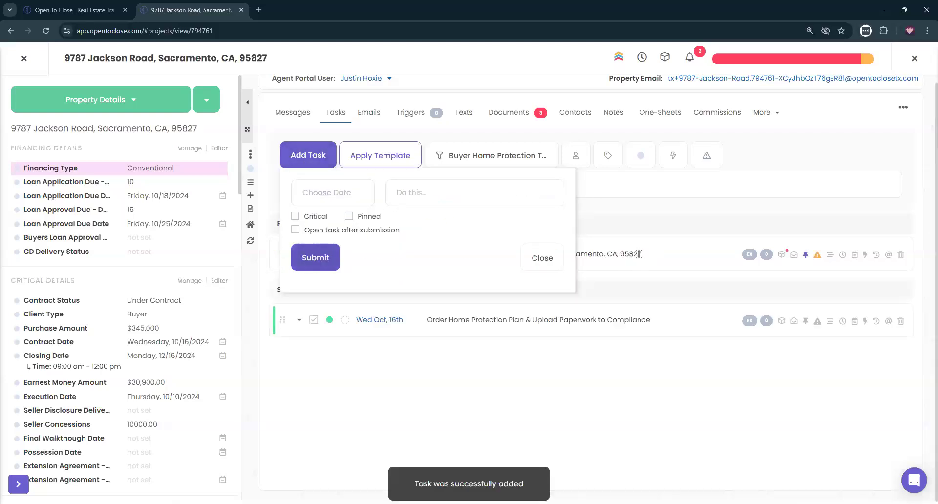
{"action": "left_click", "coordinate": [309, 154]}
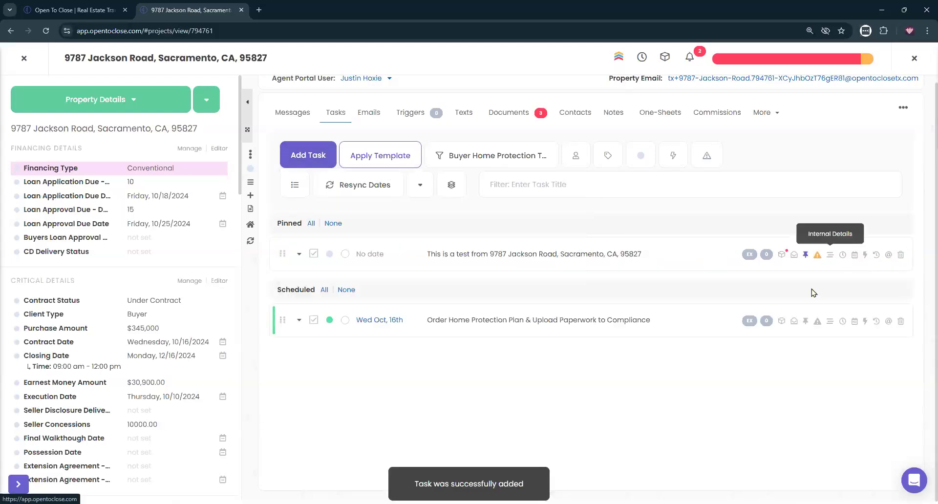
Step: Assign the pinned test task to the Buyer Home Protection Tasks (Otc2) template and set its color to light green
{"action": "left_click", "coordinate": [829, 255]}
{"action": "left_click", "coordinate": [271, 219]}
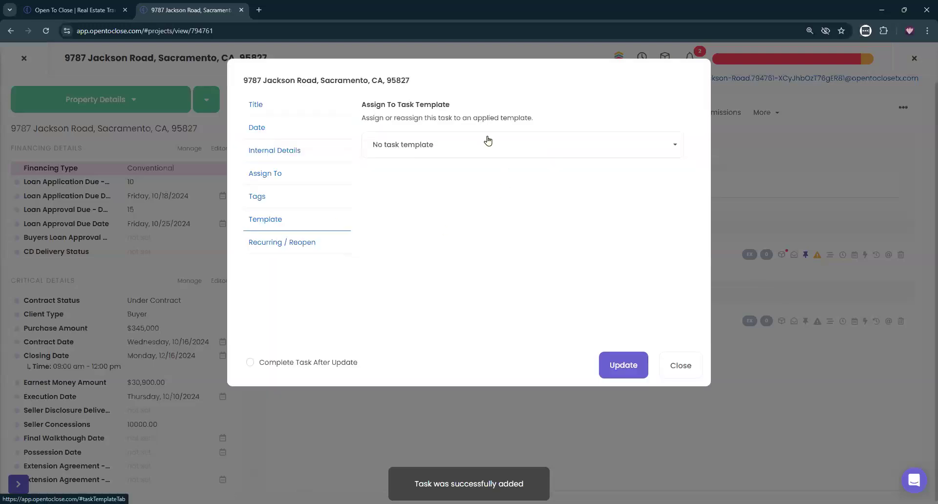
{"action": "left_click", "coordinate": [488, 141]}
{"action": "left_click", "coordinate": [429, 243]}
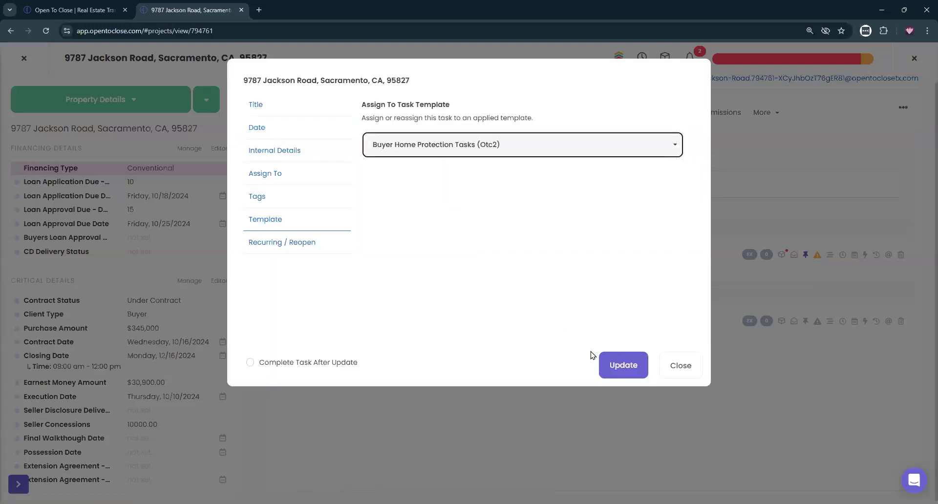
{"action": "left_click", "coordinate": [621, 371]}
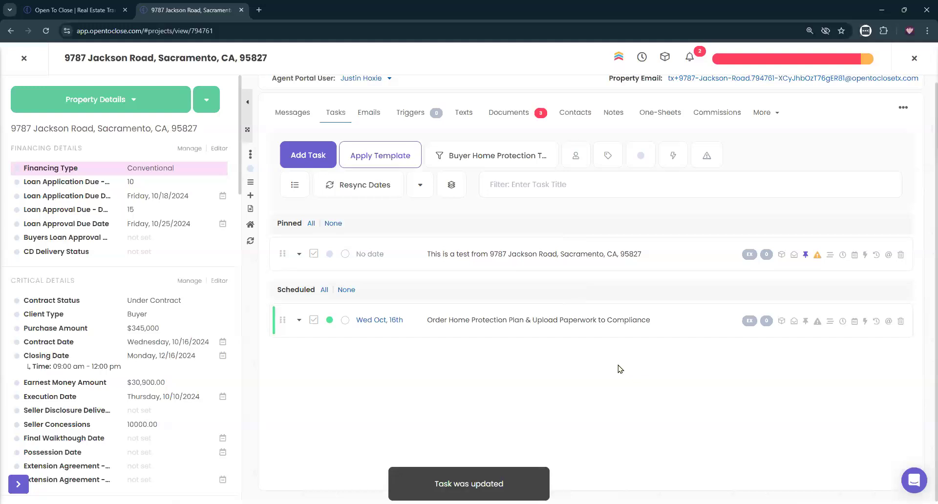
{"action": "left_click", "coordinate": [330, 254]}
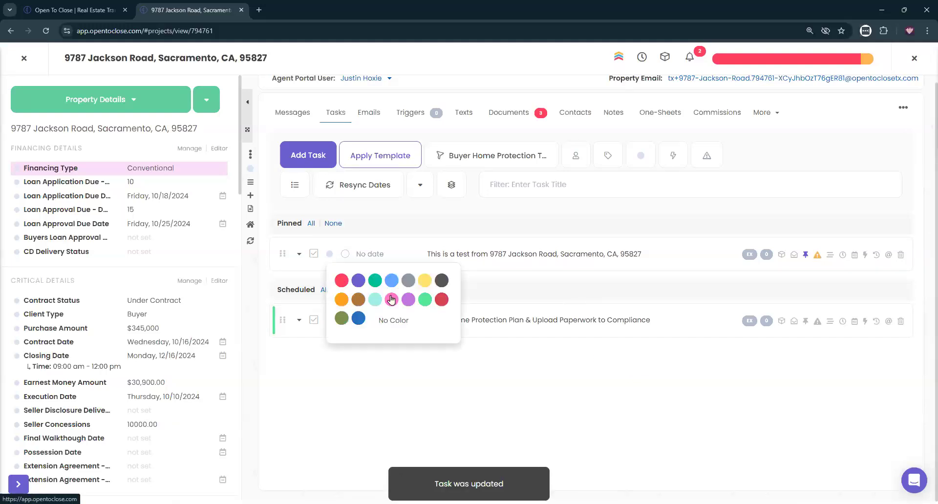
{"action": "left_click", "coordinate": [426, 301]}
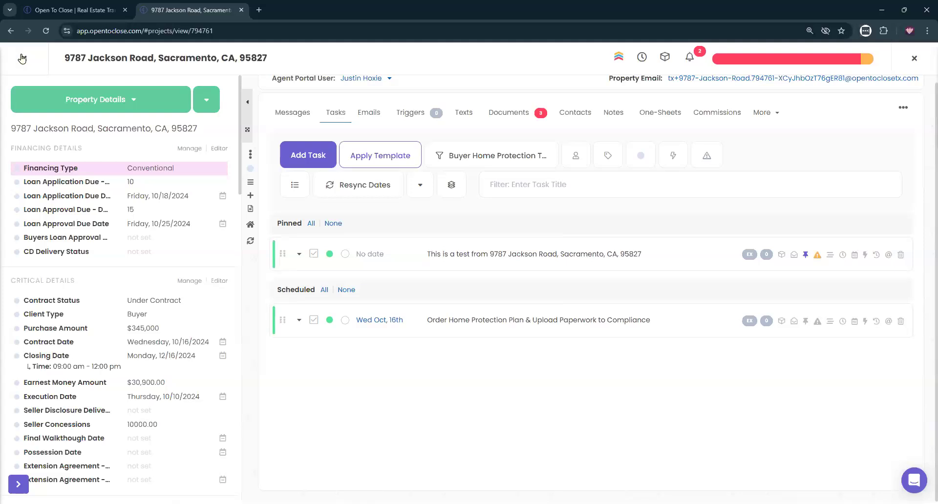
Step: Leave the property and search the task templates in the Template Editor for "buyer", looking through the matching templates
{"action": "left_click", "coordinate": [22, 58]}
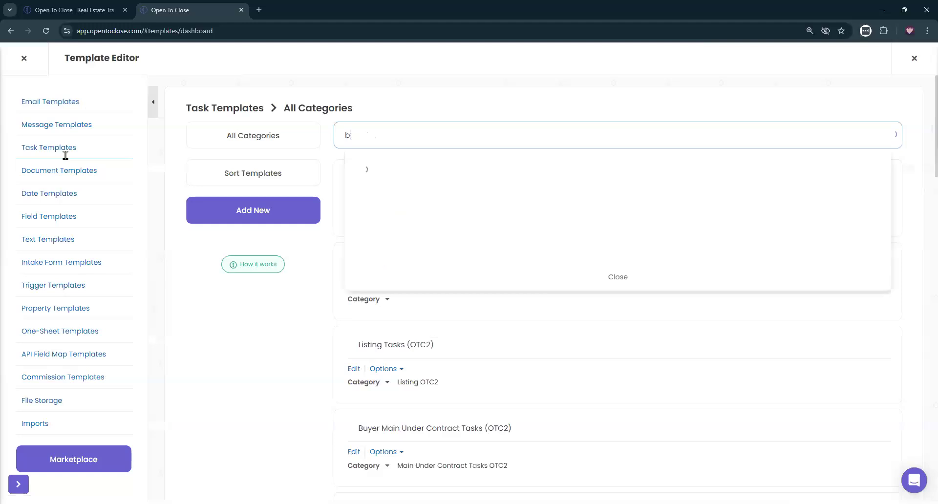
{"action": "type", "text": "buyer"}
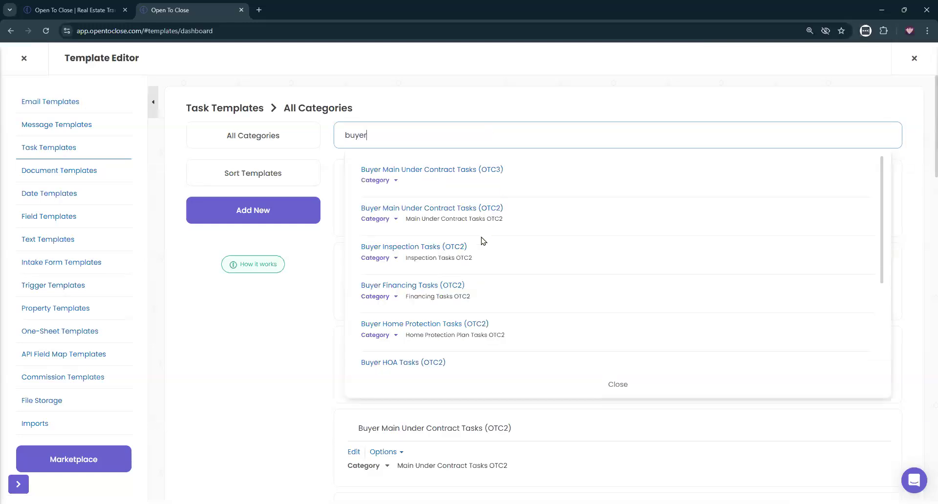
{"action": "scroll", "coordinate": [483, 240], "scroll_direction": "down", "scroll_amount": 3}
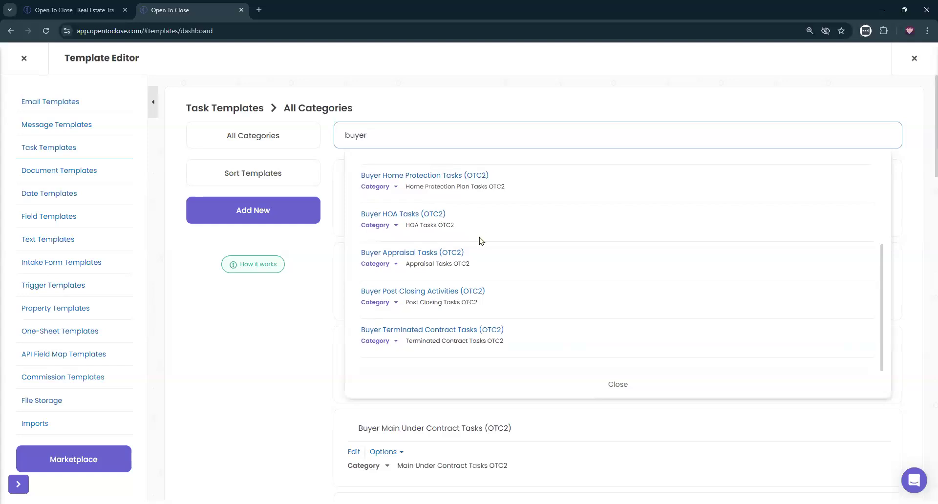
Step: Open the Buyer Home Protection Tasks (OTC2) template to view its tasks, and return to the Sacramento property
{"action": "scroll", "coordinate": [433, 266], "scroll_direction": "up", "scroll_amount": 2}
{"action": "left_click", "coordinate": [425, 274]}
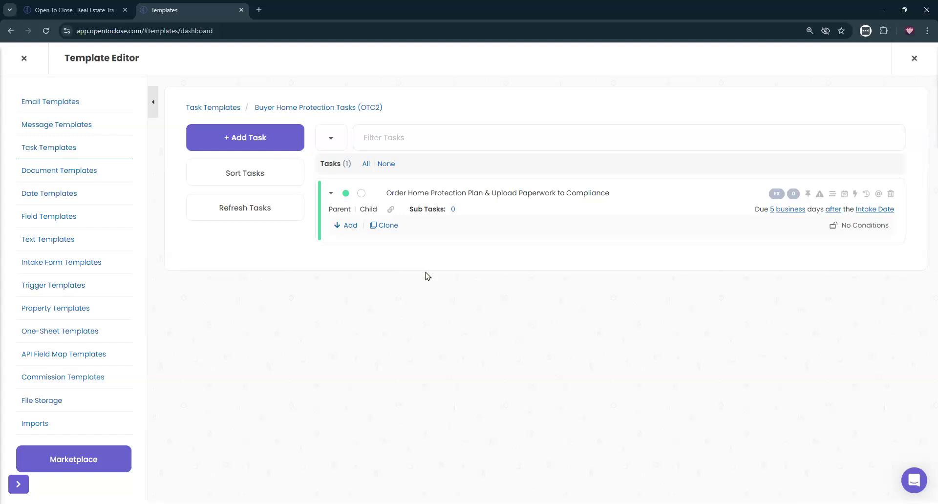
{"action": "left_click", "coordinate": [24, 58]}
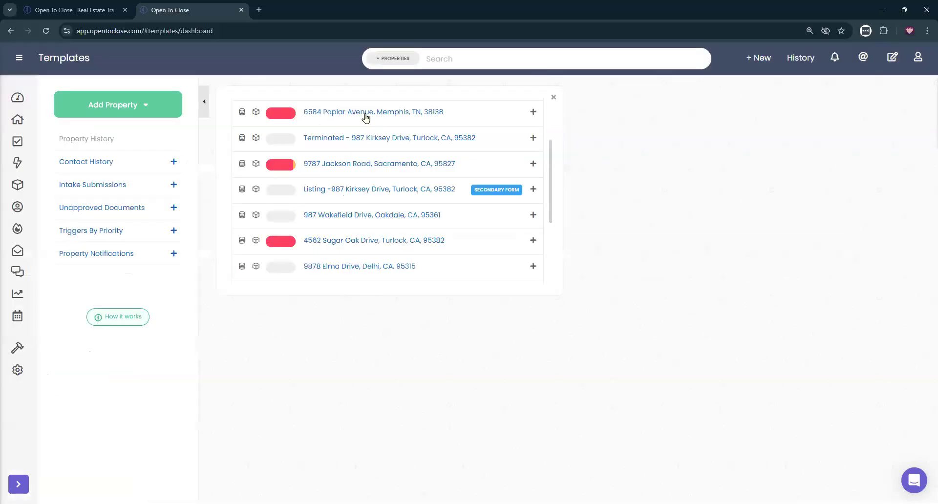
{"action": "left_click", "coordinate": [440, 165]}
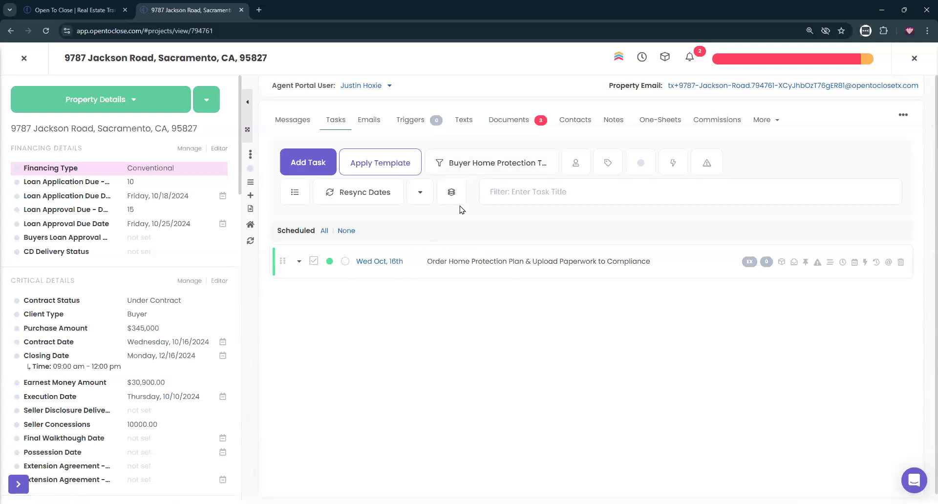
Step: Compare the property's task list under the Buyer Home Protection Tasks (OTC2) filter with All Tasks, leaving it on All Tasks
{"action": "left_click", "coordinate": [445, 165]}
{"action": "left_click", "coordinate": [442, 286]}
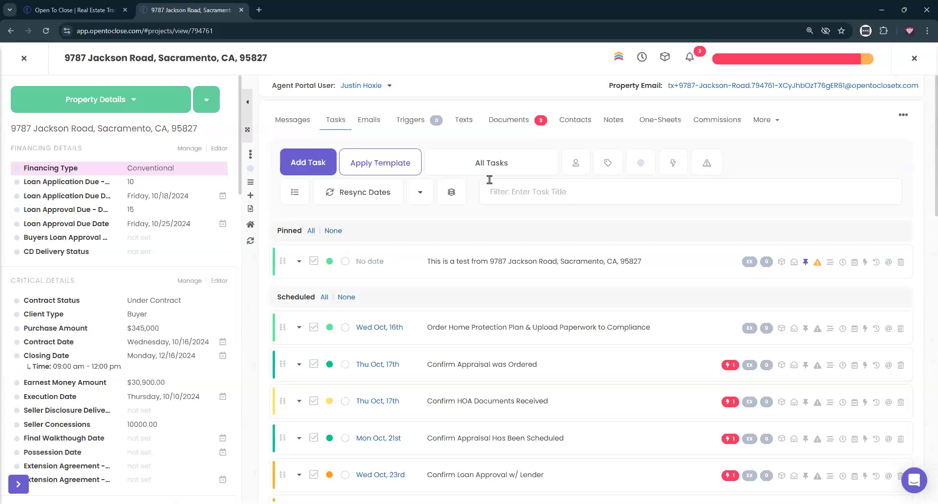
{"action": "left_click", "coordinate": [468, 166]}
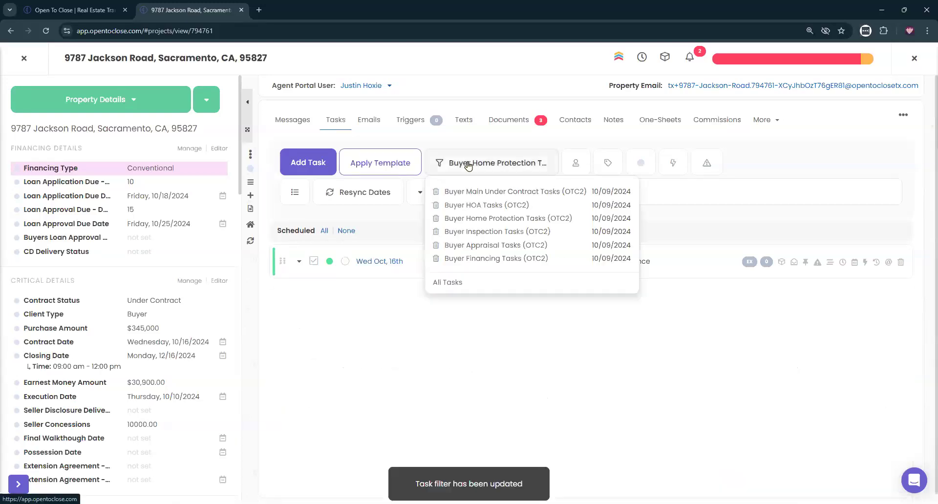
{"action": "left_click", "coordinate": [447, 283]}
Step: Reassign the pinned test task to the Buyer Home Protection Tasks (Otc2) template and update it
{"action": "left_click", "coordinate": [827, 264]}
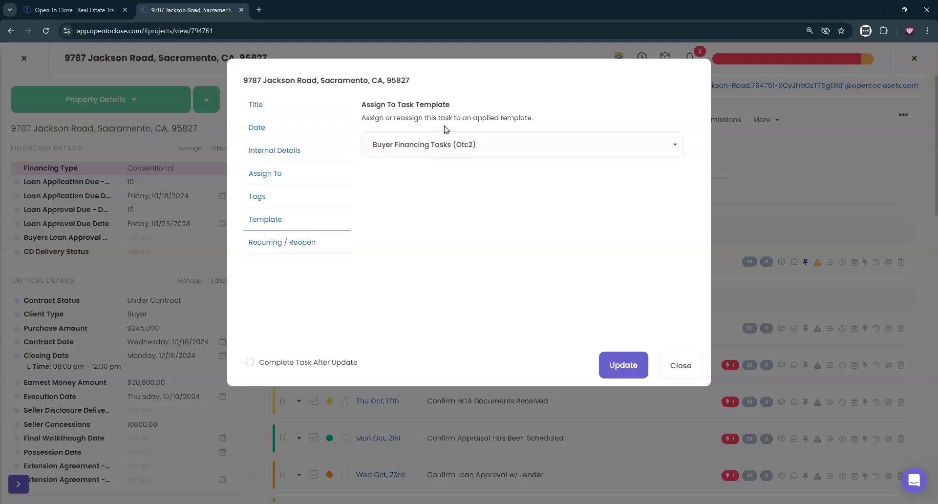
{"action": "triple_click", "coordinate": [486, 107]}
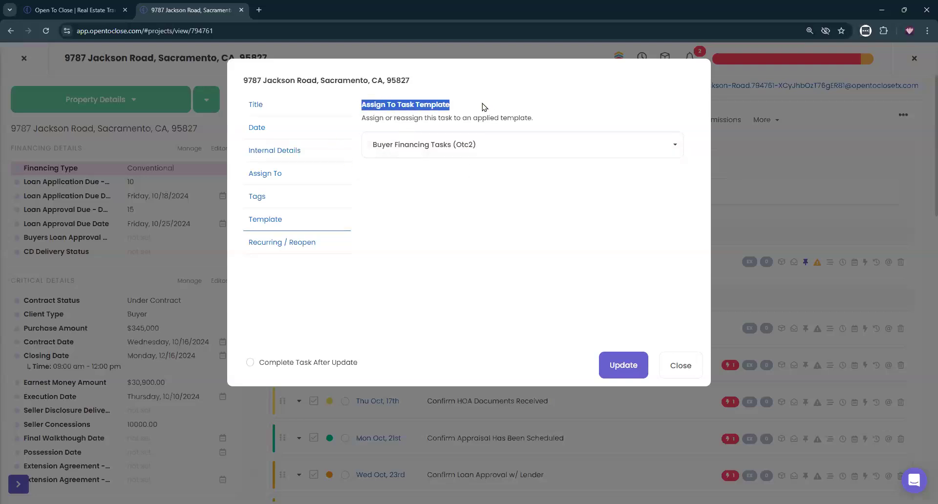
{"action": "left_click", "coordinate": [485, 107]}
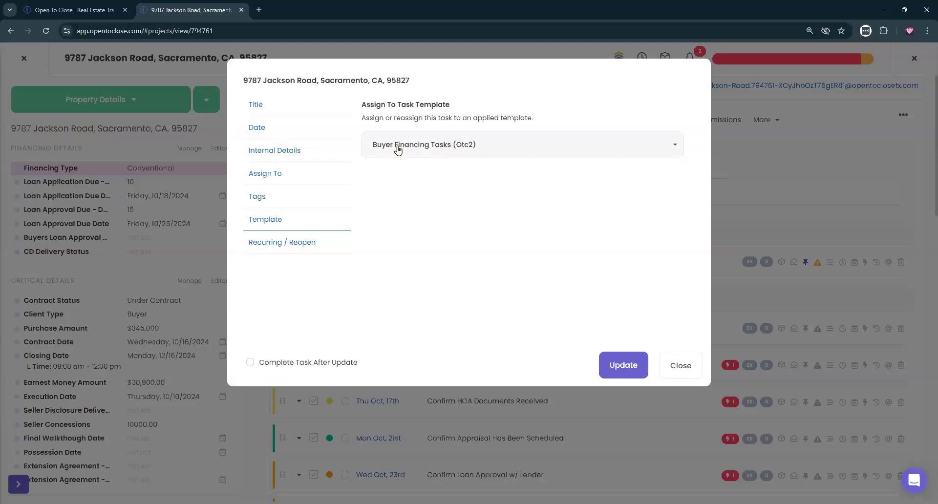
{"action": "left_click_drag", "start_coordinate": [394, 118], "coordinate": [423, 118]}
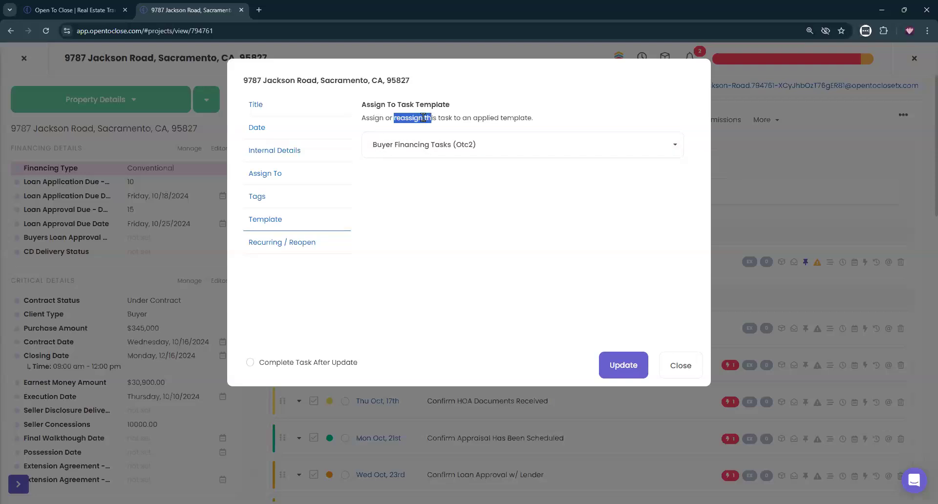
{"action": "left_click", "coordinate": [480, 151]}
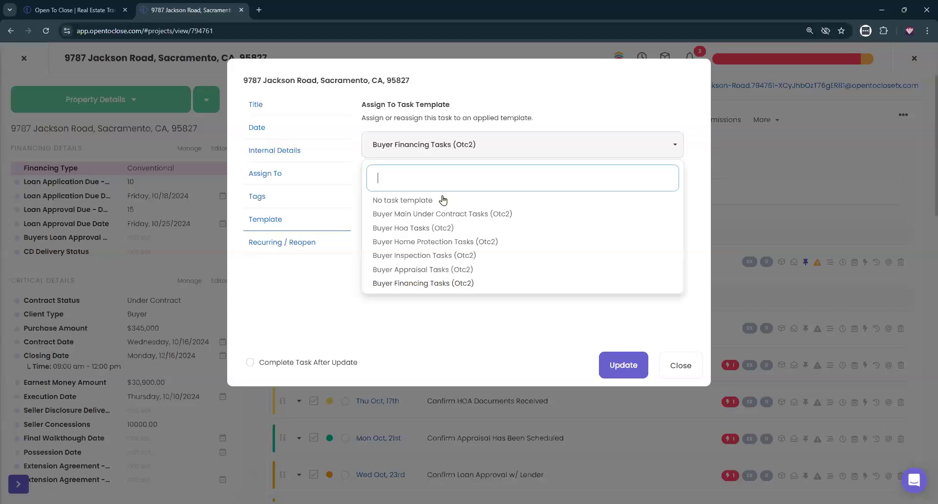
{"action": "left_click", "coordinate": [432, 242]}
{"action": "left_click", "coordinate": [616, 370]}
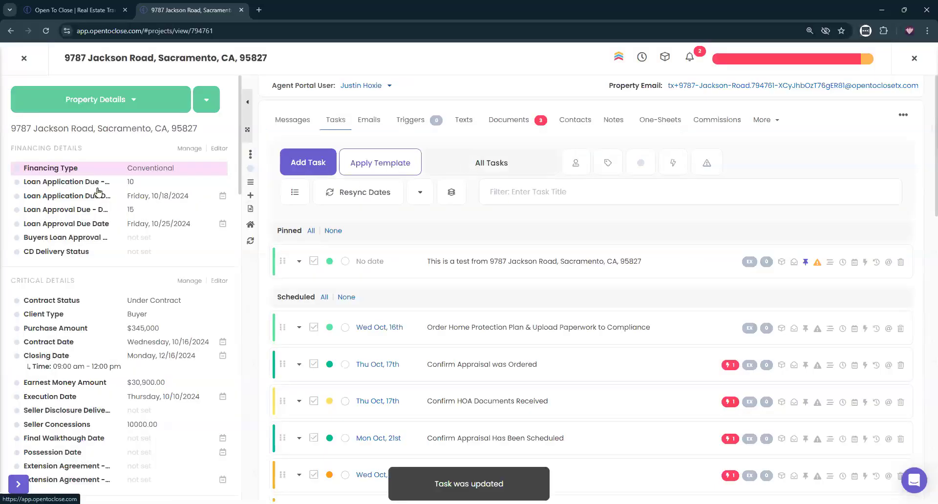
Step: Examine the tasks in the Buyer Home Protection Tasks (OTC2) and Buyer Financing Tasks (OTC2) templates in the Template Editor
{"action": "left_click", "coordinate": [23, 59]}
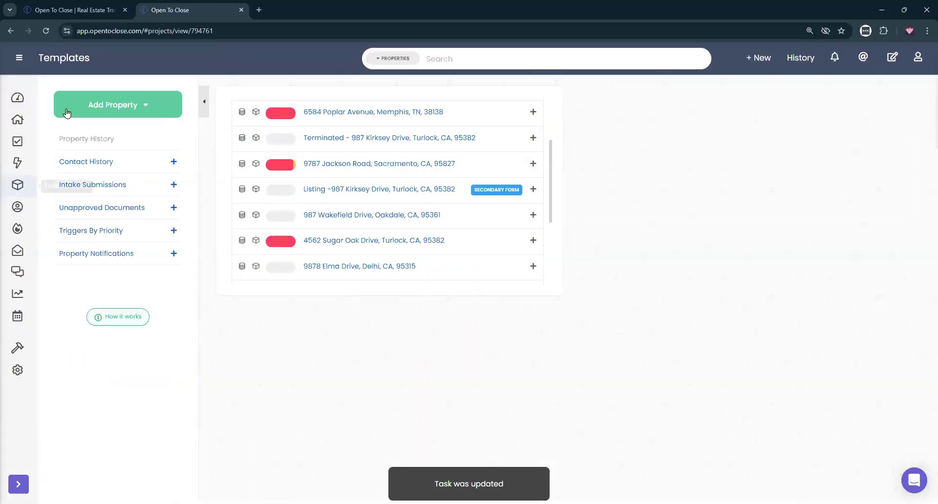
{"action": "scroll", "coordinate": [351, 202], "scroll_direction": "down", "scroll_amount": 9}
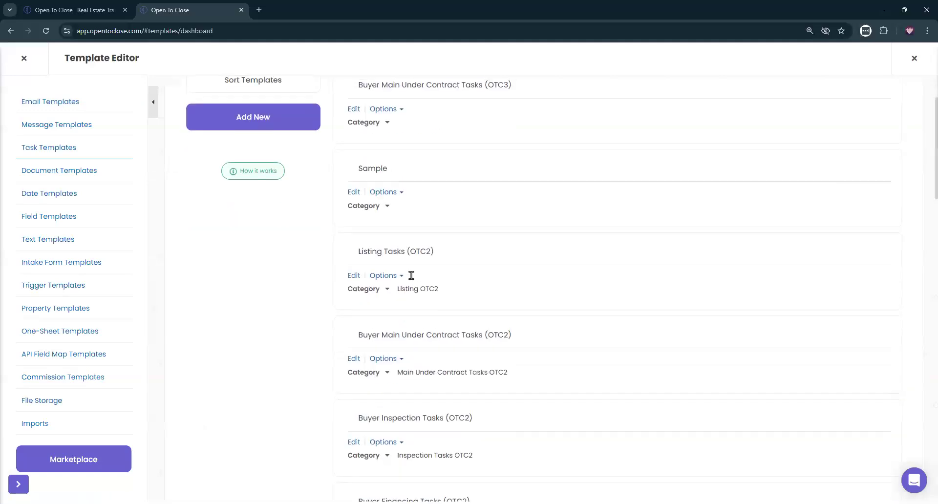
{"action": "left_click", "coordinate": [354, 262]}
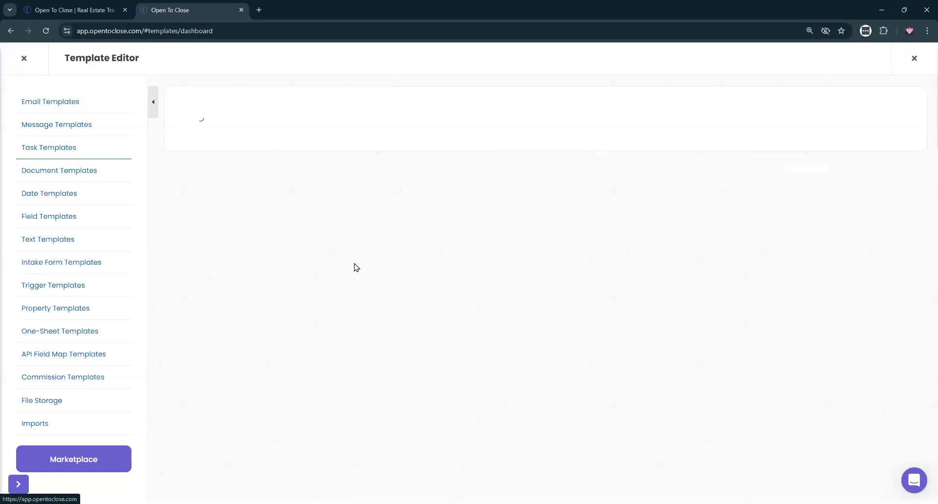
{"action": "left_click", "coordinate": [213, 108]}
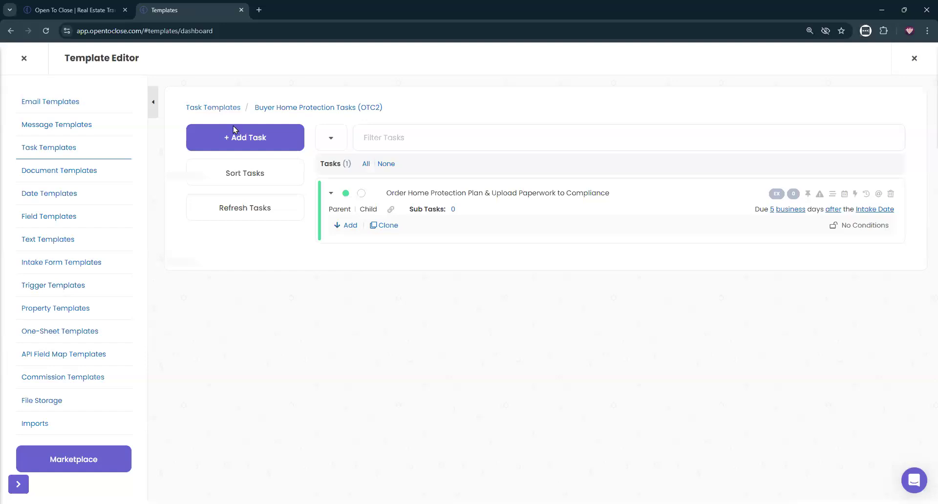
{"action": "scroll", "coordinate": [423, 293], "scroll_direction": "down", "scroll_amount": 4}
{"action": "scroll", "coordinate": [427, 295], "scroll_direction": "down", "scroll_amount": 3}
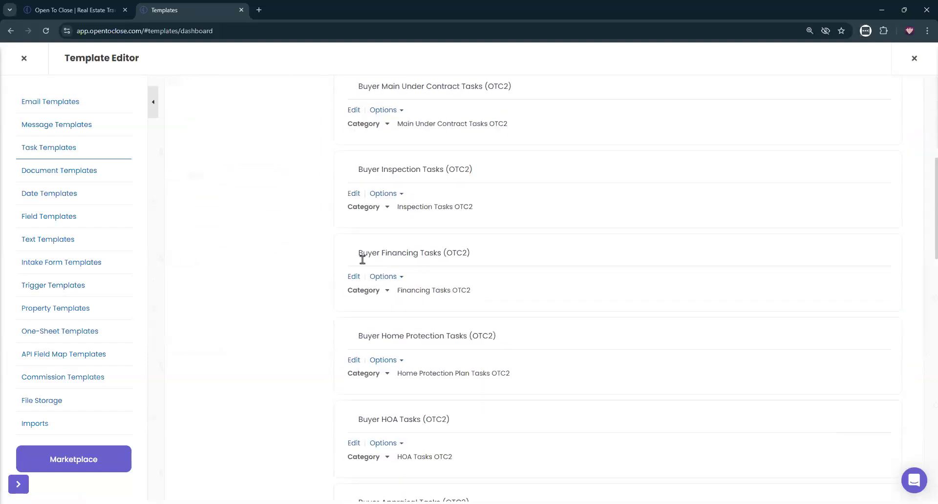
{"action": "left_click", "coordinate": [354, 275]}
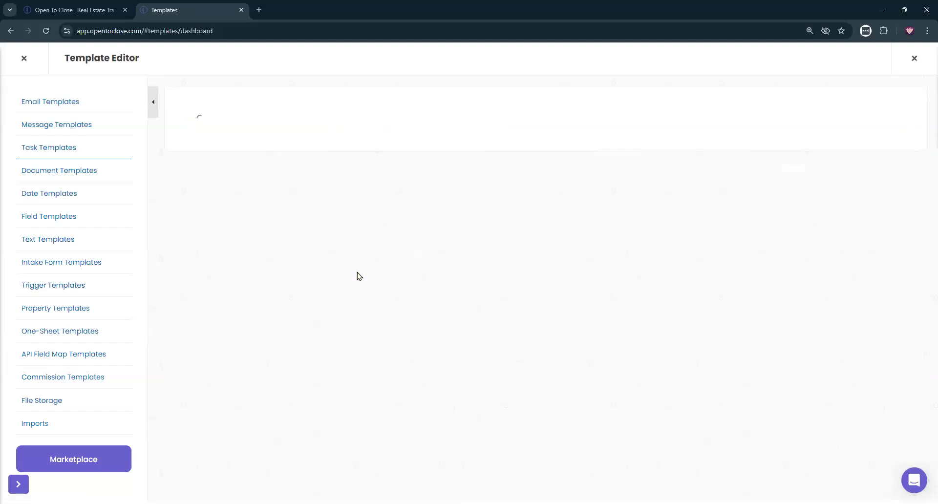
{"action": "scroll", "coordinate": [707, 166], "scroll_direction": "down", "scroll_amount": 3}
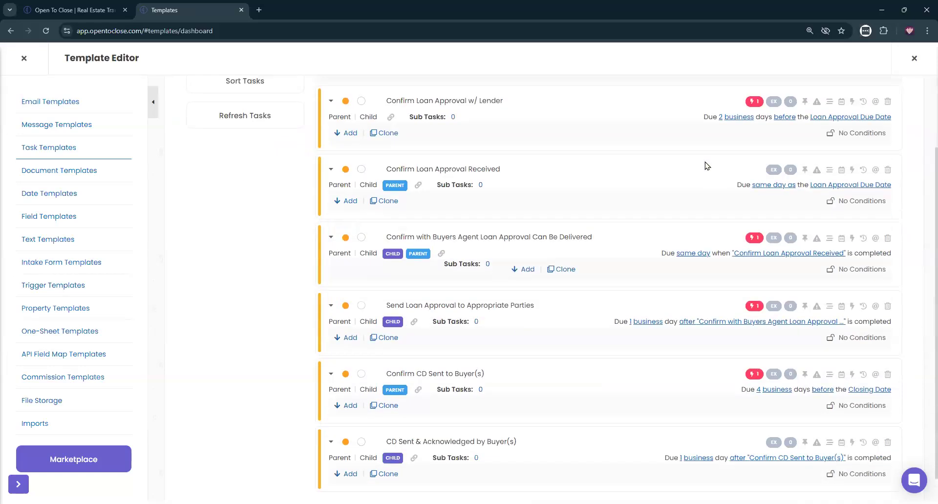
{"action": "scroll", "coordinate": [650, 326], "scroll_direction": "up", "scroll_amount": 3}
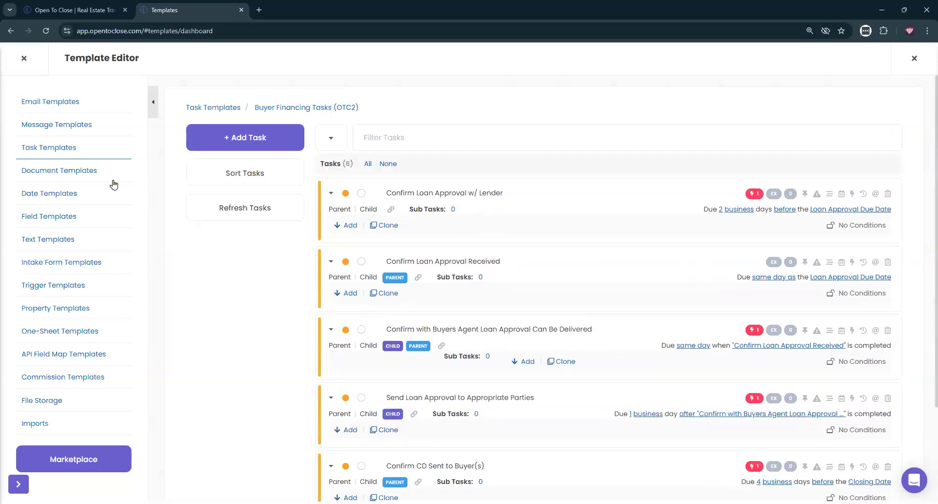
Step: Reopen the Sacramento property to view its full task list, and leave it for the dashboard
{"action": "left_click", "coordinate": [23, 58]}
{"action": "left_click", "coordinate": [344, 164]}
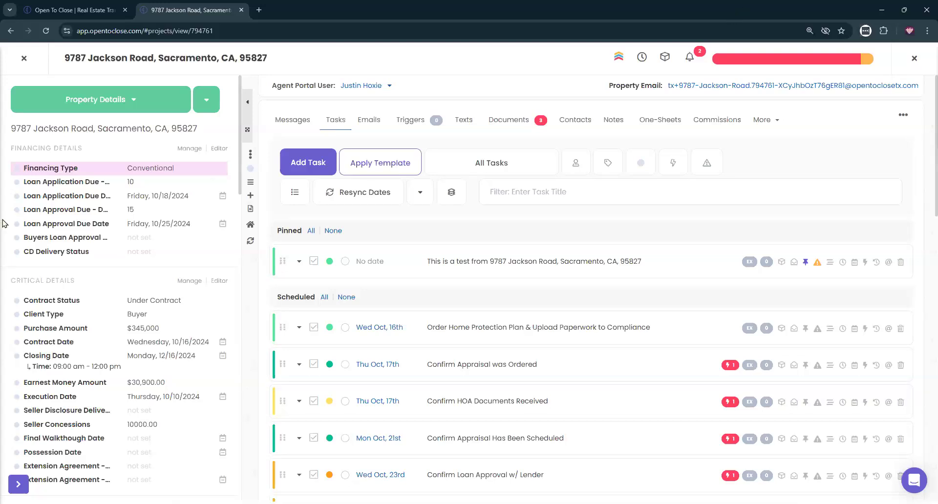
{"action": "left_click", "coordinate": [22, 58]}
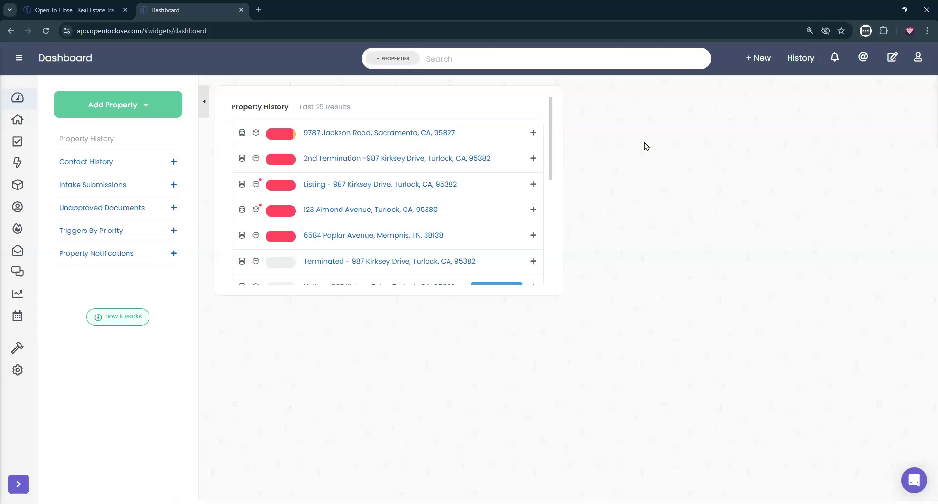
Step: Open the Change Log and search it for "task assignment", shortening the search text to "task assi"
{"action": "left_click", "coordinate": [917, 58]}
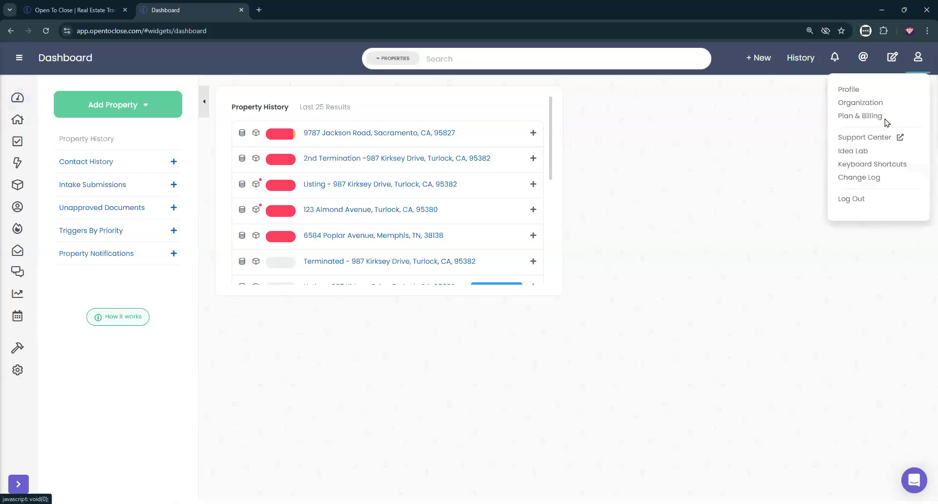
{"action": "left_click", "coordinate": [861, 177]}
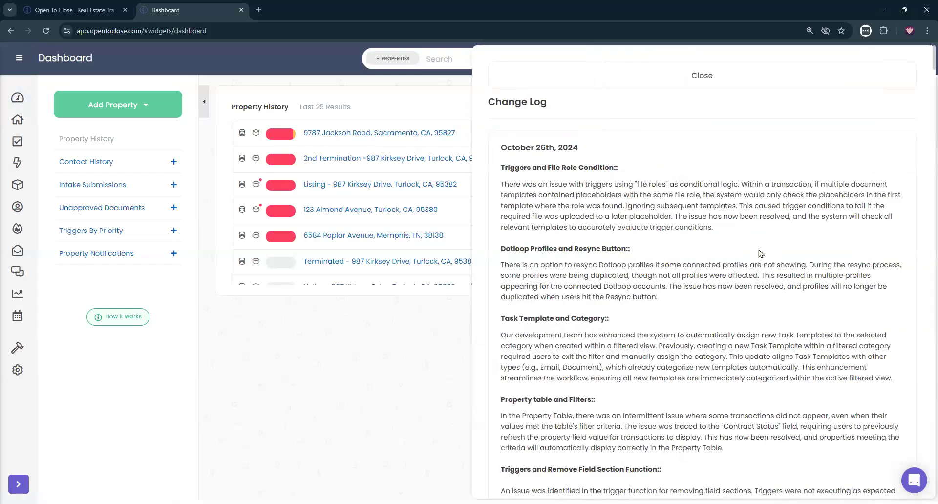
{"action": "key", "text": "ctrl+f"}
{"action": "type", "text": "task"}
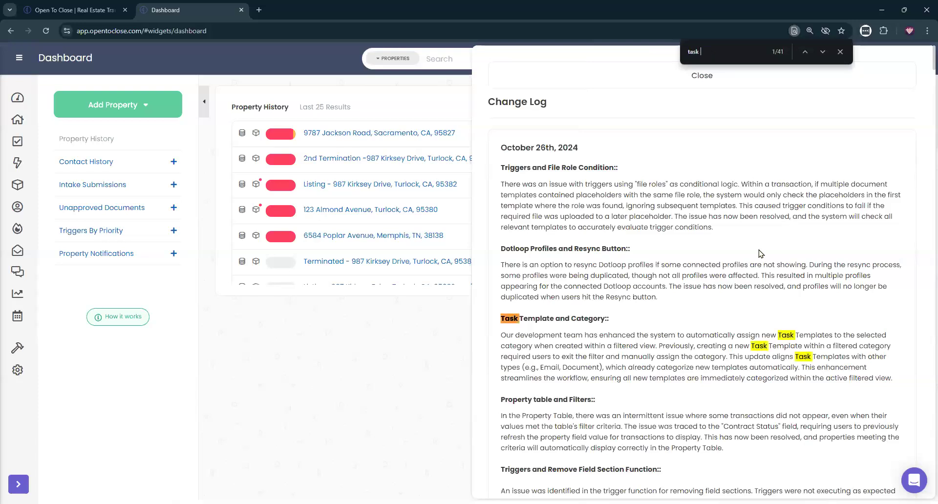
{"action": "type", "text": " assignment"}
{"action": "key", "text": "BackSpace"}
{"action": "key", "text": "BackSpace"}
{"action": "key", "text": "BackSpace"}
{"action": "key", "text": "BackSpace"}
{"action": "key", "text": "BackSpace"}
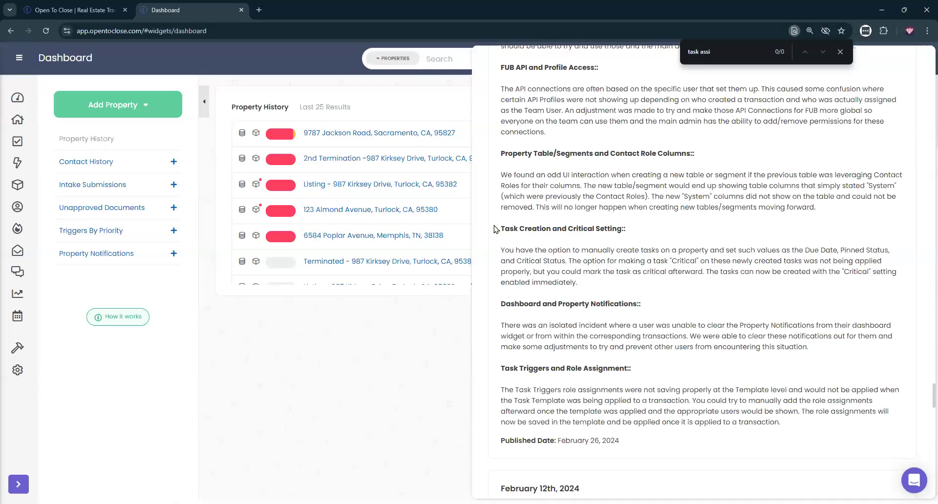
Step: Examine the Task Creation and Critical Setting entry in the Change Log, highlighting its heading and description
{"action": "triple_click", "coordinate": [648, 237]}
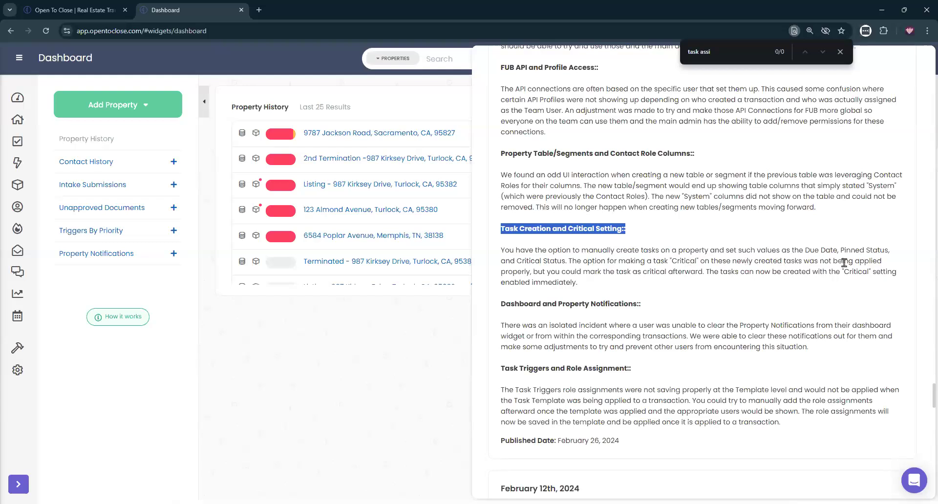
{"action": "left_click_drag", "start_coordinate": [560, 273], "coordinate": [722, 274]}
{"action": "left_click", "coordinate": [738, 275]}
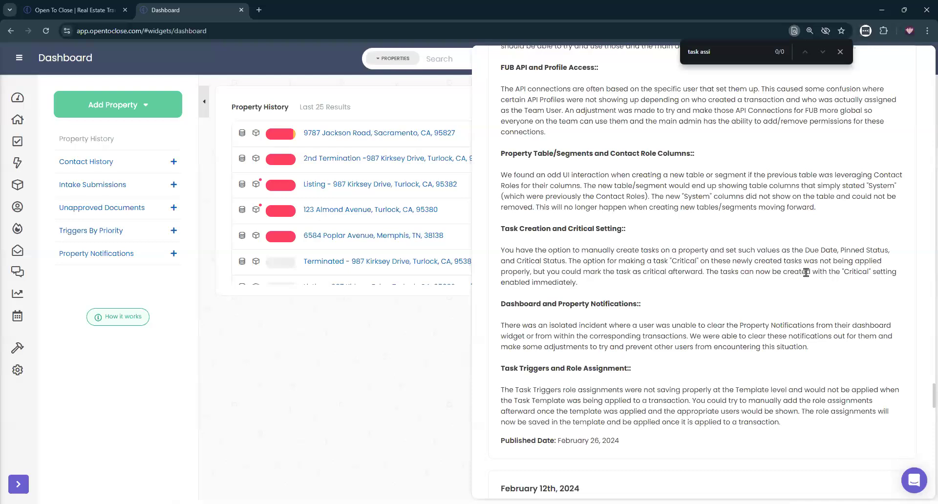
{"action": "triple_click", "coordinate": [540, 240]}
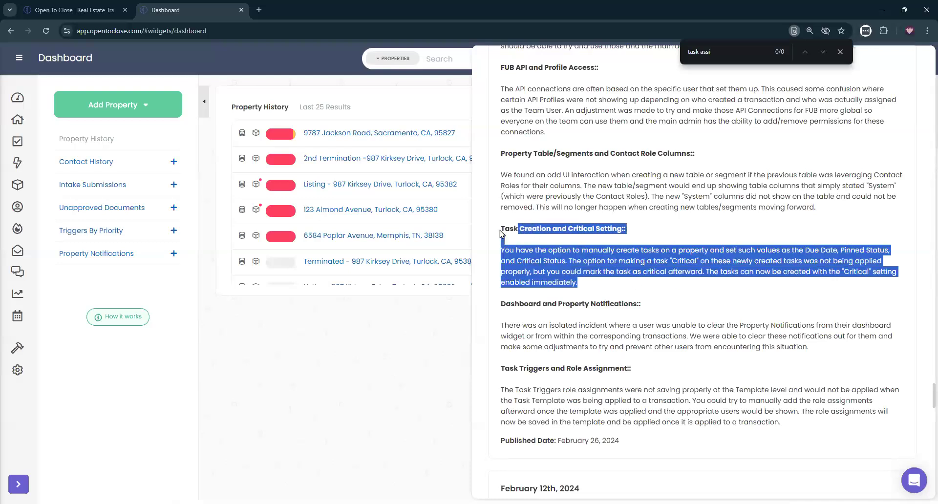
Step: Search the Change Log for "task", look through the February 26th, 2024 entries, and close the log
{"action": "left_click", "coordinate": [723, 53]}
{"action": "key", "text": "BackSpace"}
{"action": "key", "text": "BackSpace"}
{"action": "key", "text": "BackSpace"}
{"action": "key", "text": "BackSpace"}
{"action": "key", "text": "BackSpace"}
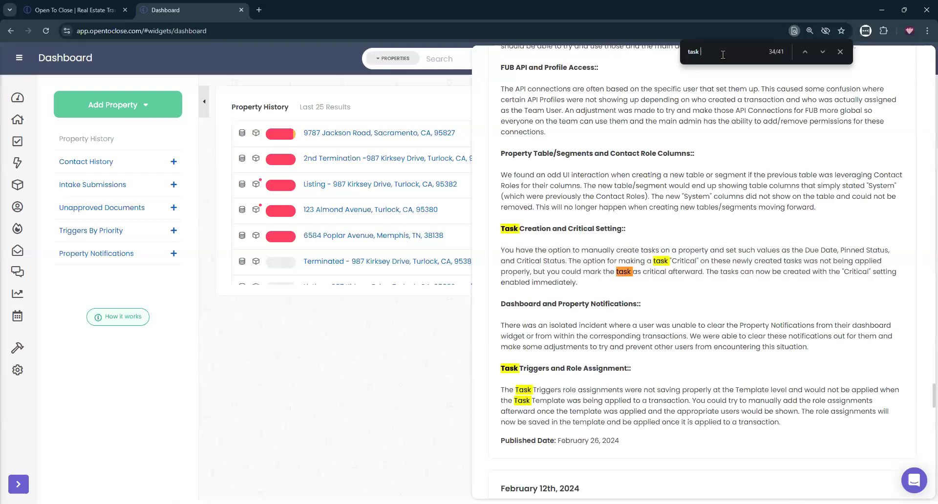
{"action": "scroll", "coordinate": [544, 281], "scroll_direction": "up", "scroll_amount": 12}
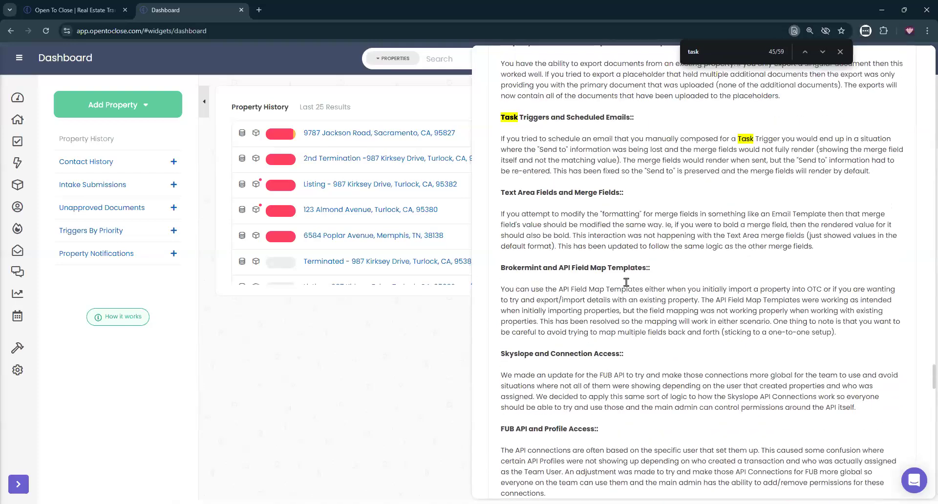
{"action": "scroll", "coordinate": [627, 280], "scroll_direction": "up", "scroll_amount": 3}
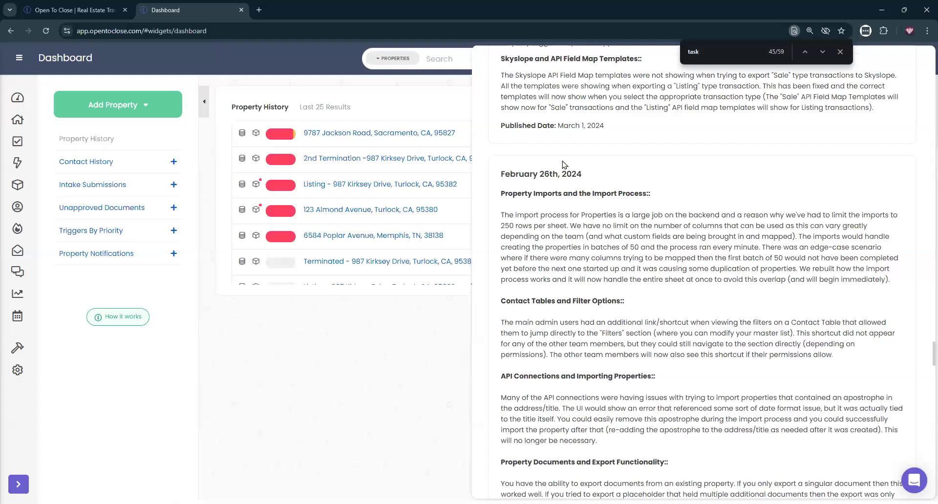
{"action": "left_click", "coordinate": [845, 59]}
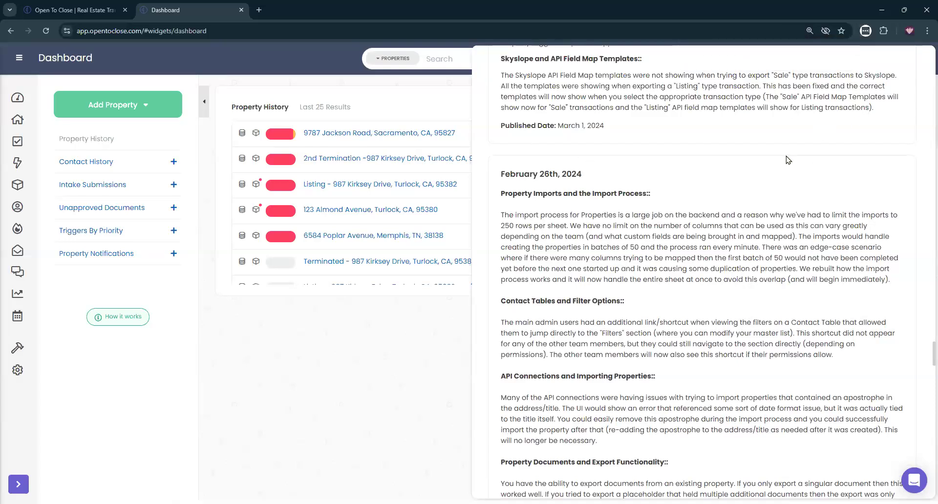
{"action": "scroll", "coordinate": [786, 157], "scroll_direction": "up", "scroll_amount": 10}
{"action": "scroll", "coordinate": [783, 149], "scroll_direction": "up", "scroll_amount": 20}
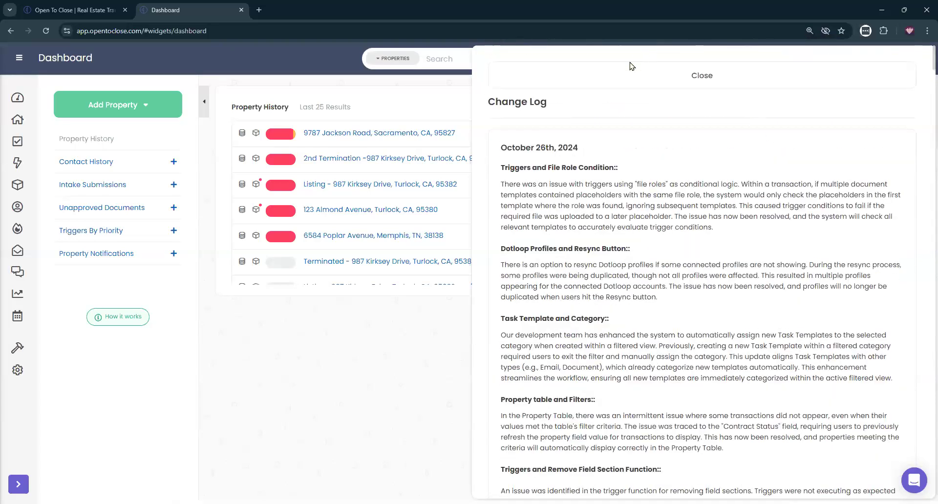
{"action": "left_click", "coordinate": [611, 73]}
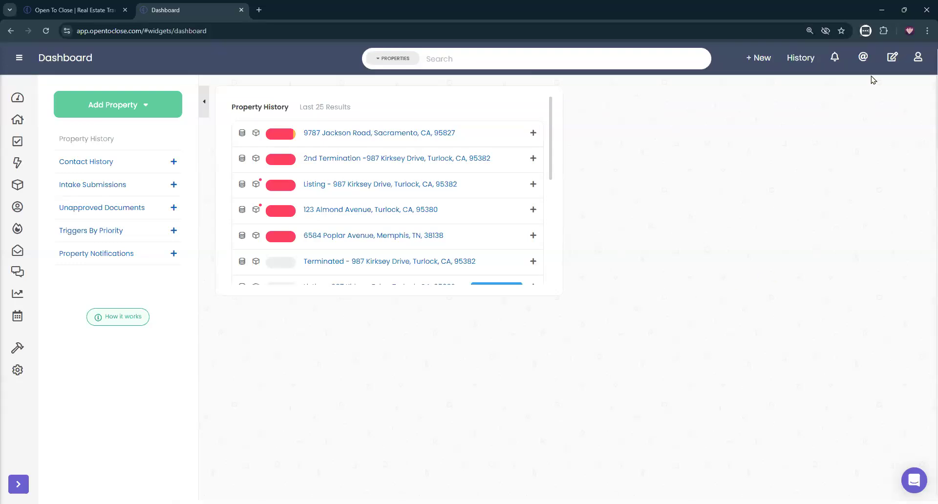
Step: Open Plan & Billing, compare the Grow, Pro and Scale plan options without changing the trial plan, and close the billing dashboard
{"action": "left_click", "coordinate": [911, 65]}
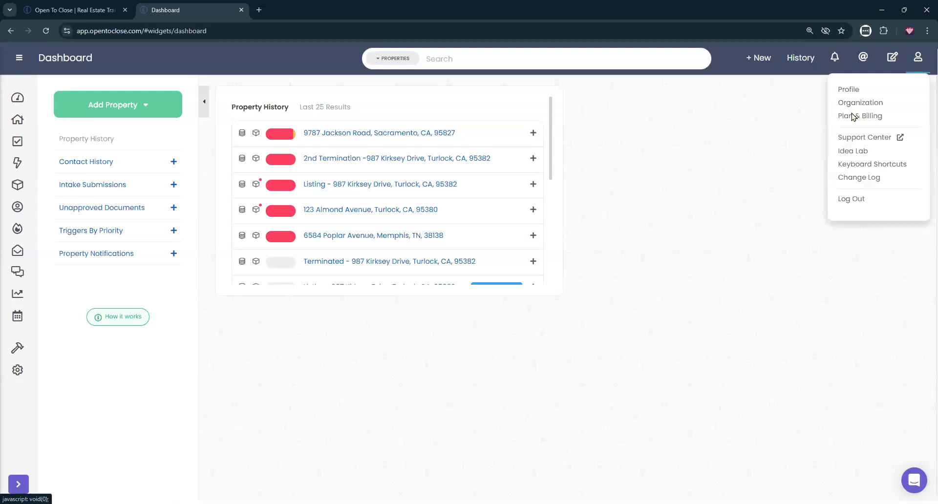
{"action": "left_click", "coordinate": [852, 116]}
{"action": "left_click", "coordinate": [279, 236]}
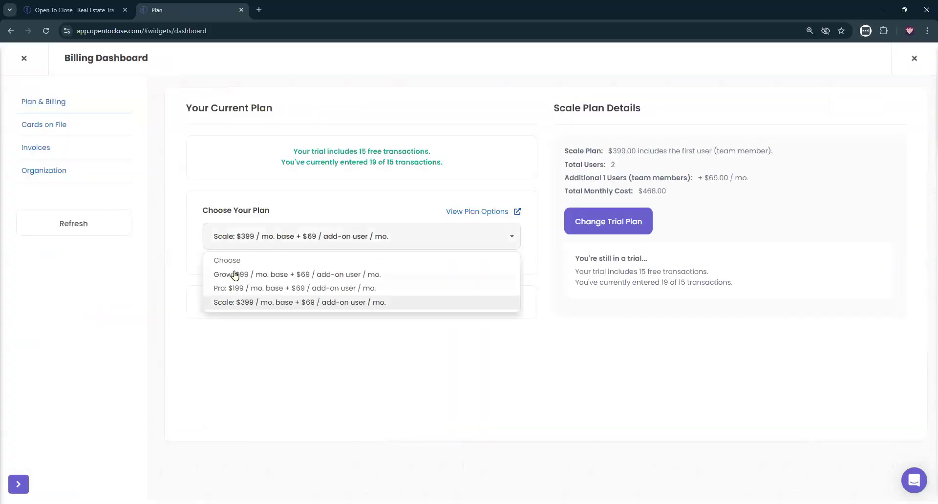
{"action": "left_click", "coordinate": [235, 275]}
{"action": "left_click", "coordinate": [250, 240]}
{"action": "left_click", "coordinate": [244, 288]}
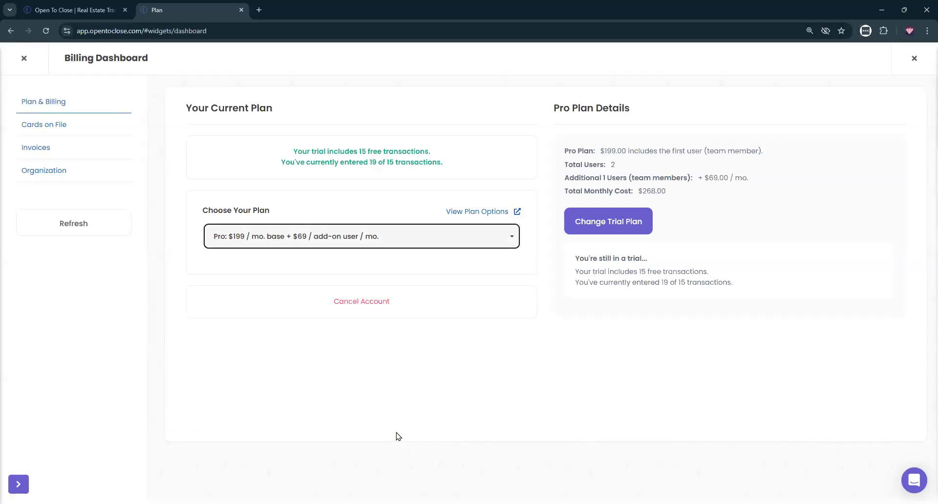
{"action": "left_click", "coordinate": [252, 245]}
{"action": "left_click", "coordinate": [238, 301]}
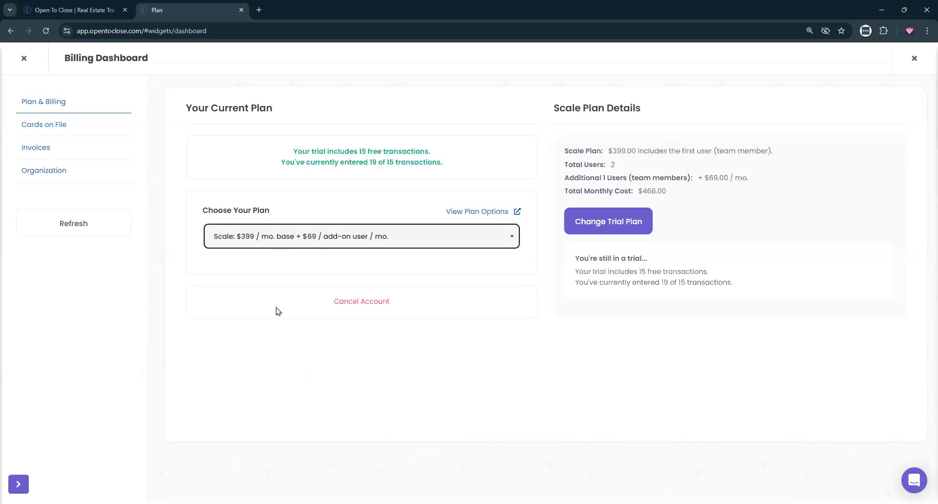
{"action": "left_click", "coordinate": [28, 59]}
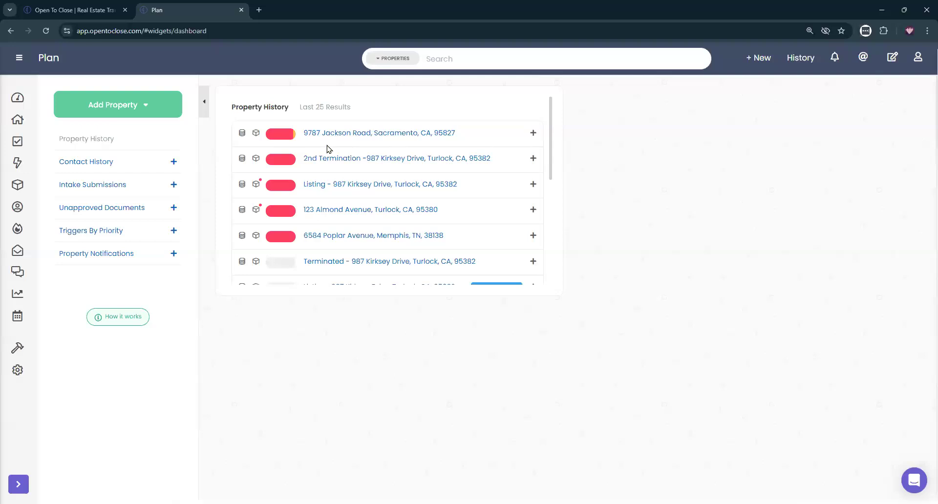
Step: Open the 2nd Termination property in Turlock from the property history and view its task list
{"action": "left_click", "coordinate": [320, 132]}
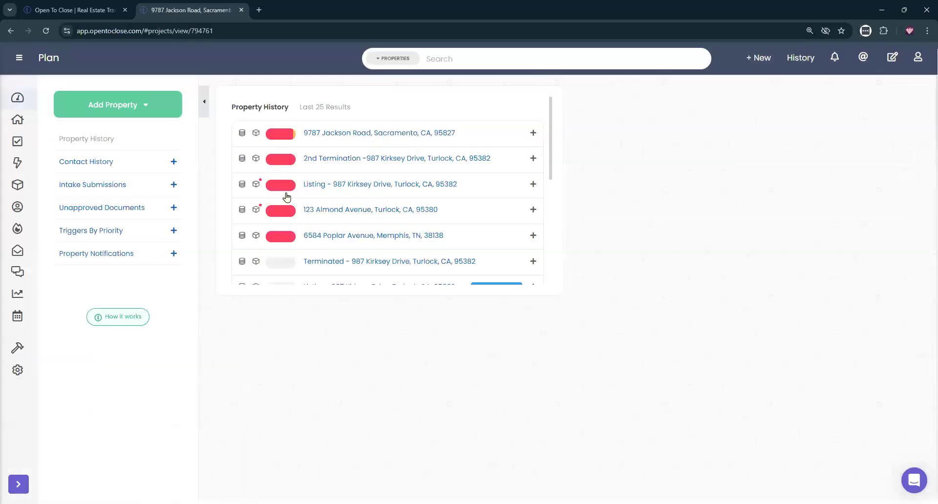
{"action": "left_click", "coordinate": [333, 159]}
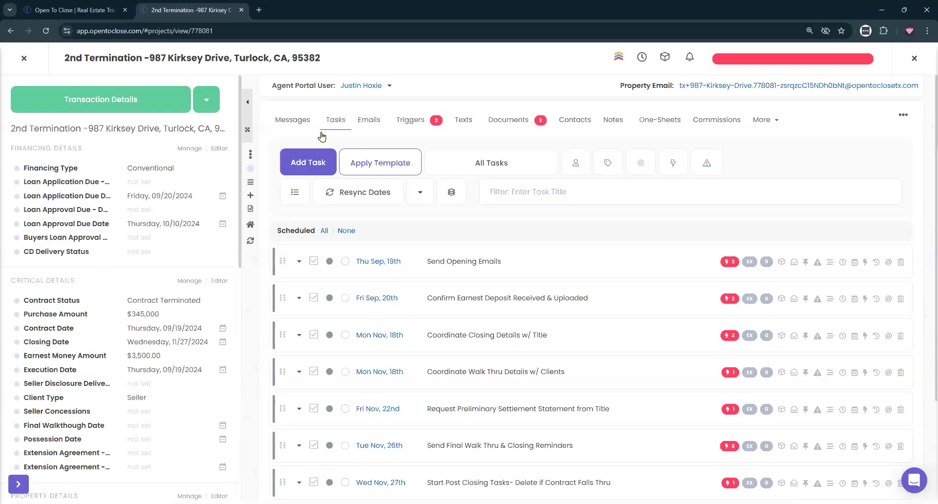
{"action": "left_click", "coordinate": [481, 165]}
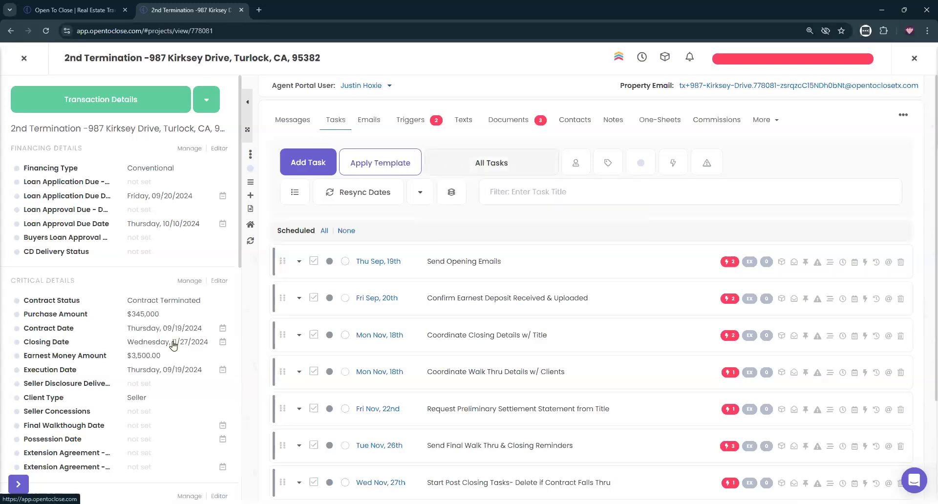
Step: Set the property's Contract Status to Under Contract and dismiss the follow-up options
{"action": "left_click", "coordinate": [172, 302]}
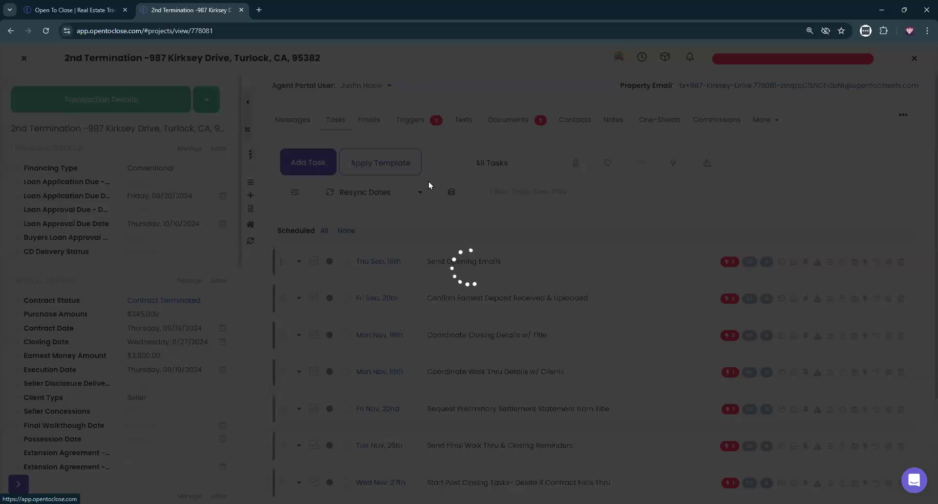
{"action": "left_click", "coordinate": [408, 100]}
{"action": "left_click", "coordinate": [370, 172]}
{"action": "left_click", "coordinate": [576, 166]}
{"action": "left_click", "coordinate": [601, 267]}
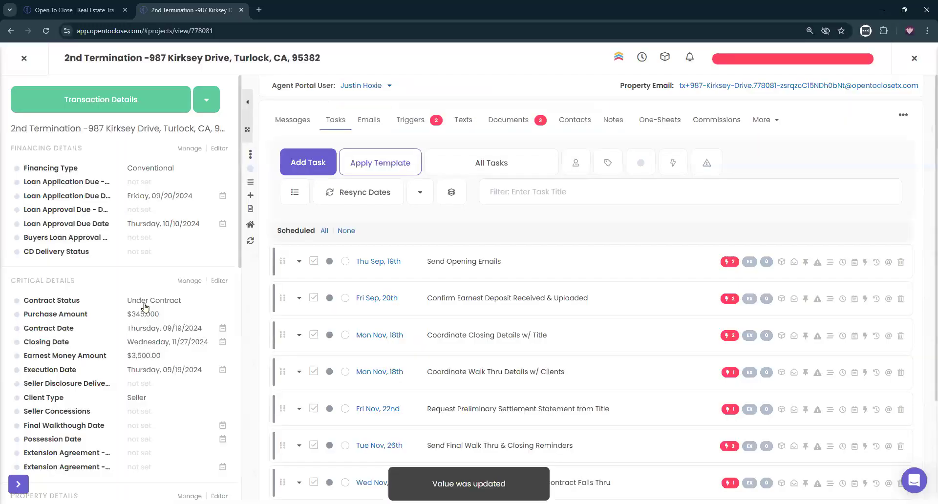
Step: Set the property's Contract Status to Contract Terminated
{"action": "left_click", "coordinate": [150, 300]}
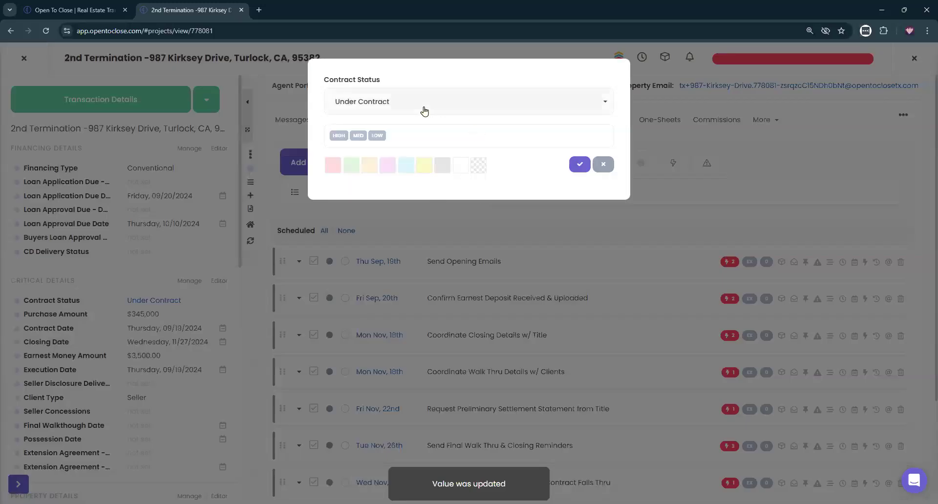
{"action": "left_click", "coordinate": [424, 111]}
{"action": "left_click", "coordinate": [388, 258]}
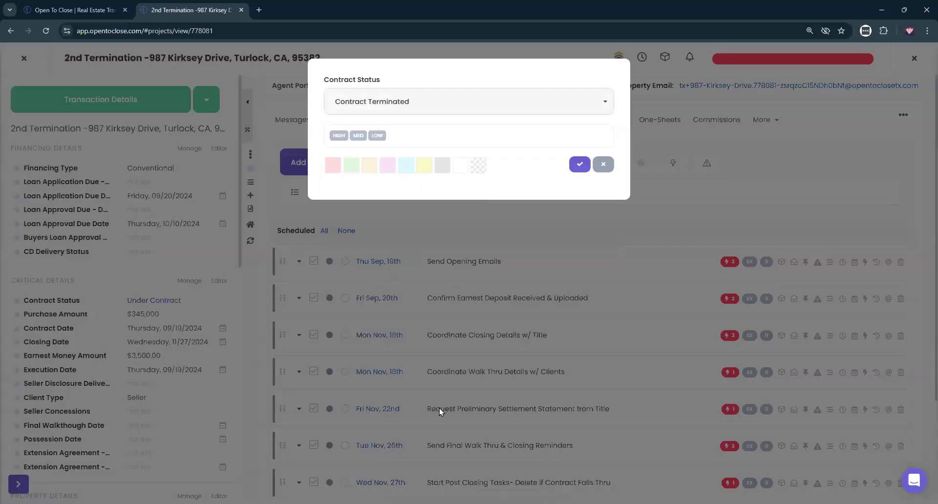
{"action": "left_click", "coordinate": [582, 165]}
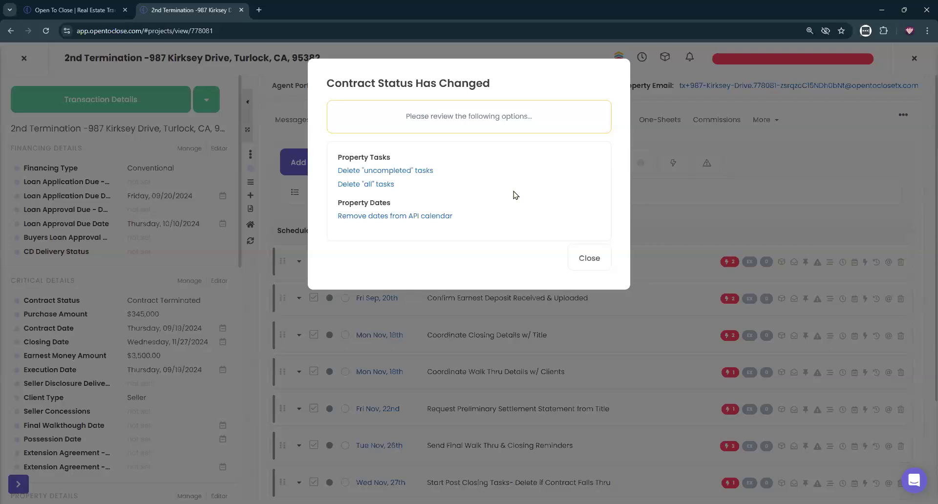
Step: Delete the property's uncompleted tasks from the contract status change options, and close the options
{"action": "left_click", "coordinate": [409, 171]}
{"action": "left_click", "coordinate": [508, 323]}
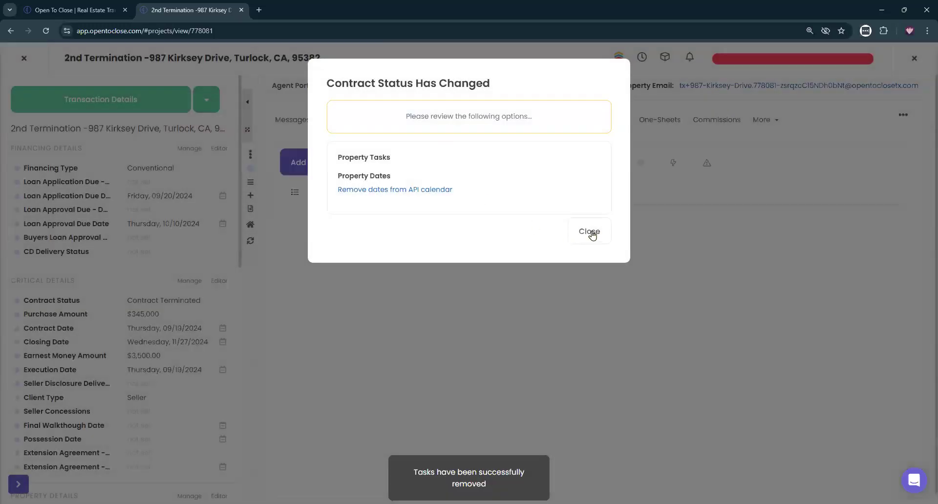
{"action": "left_click", "coordinate": [591, 233]}
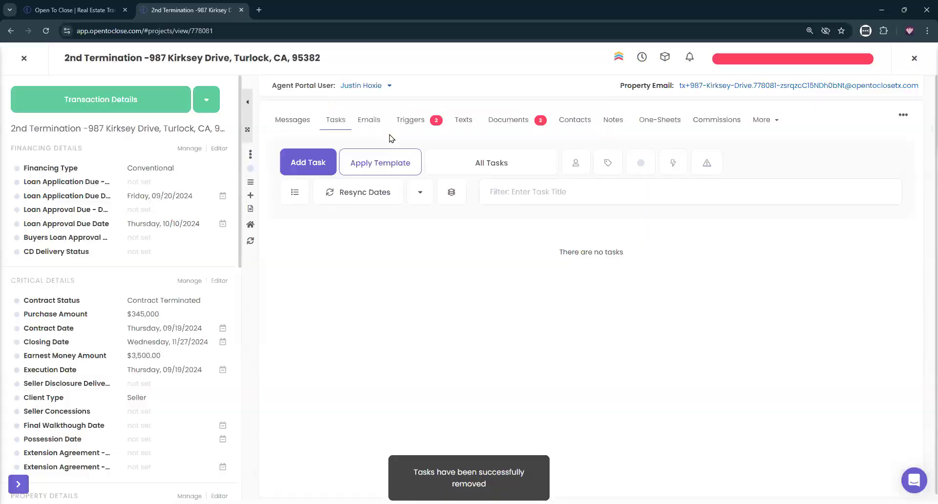
Step: View the property's triggers and check which trigger templates are available in the All Triggers filter
{"action": "left_click", "coordinate": [411, 123]}
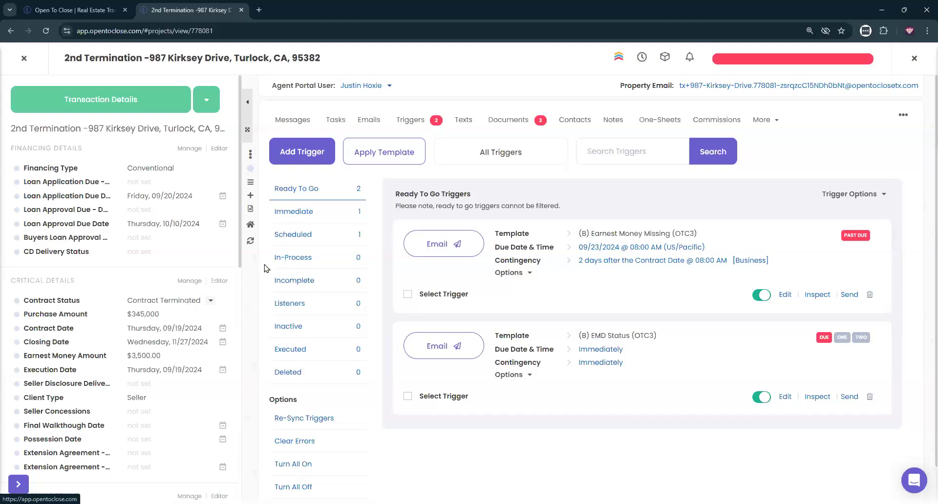
{"action": "left_click", "coordinate": [468, 157]}
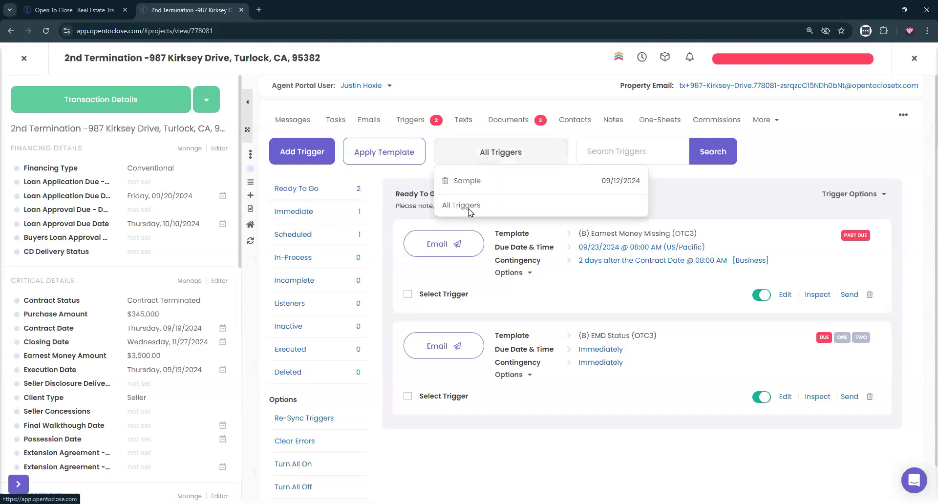
{"action": "left_click", "coordinate": [502, 154]}
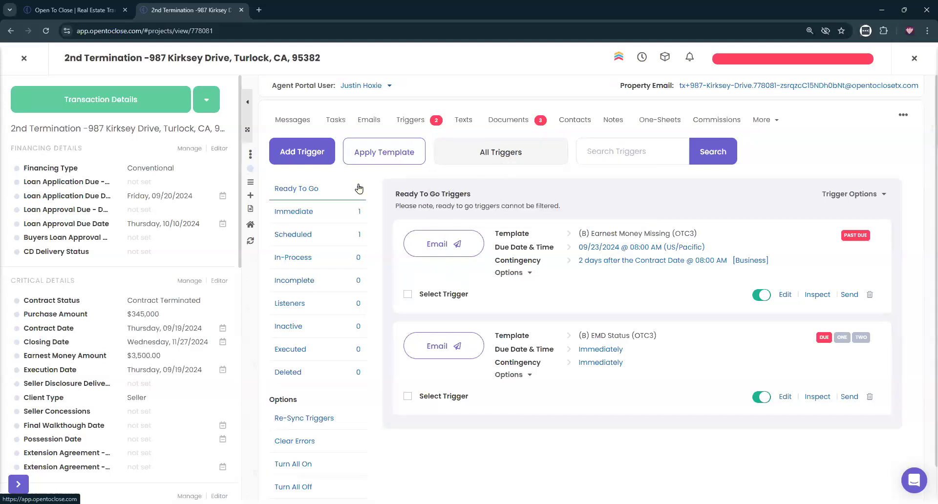
Step: Add a trigger to the property with the Add or Remove Template function
{"action": "left_click", "coordinate": [317, 156]}
{"action": "left_click", "coordinate": [368, 215]}
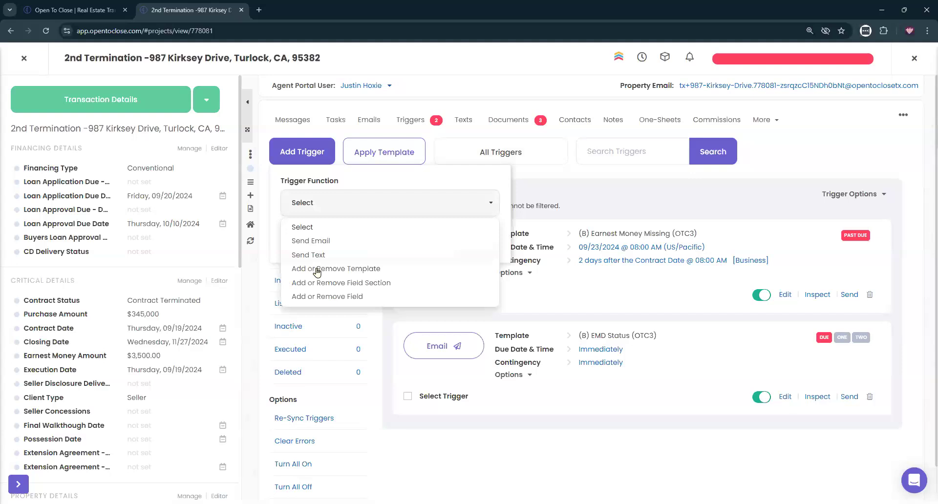
{"action": "left_click", "coordinate": [353, 275]}
{"action": "left_click", "coordinate": [298, 239]}
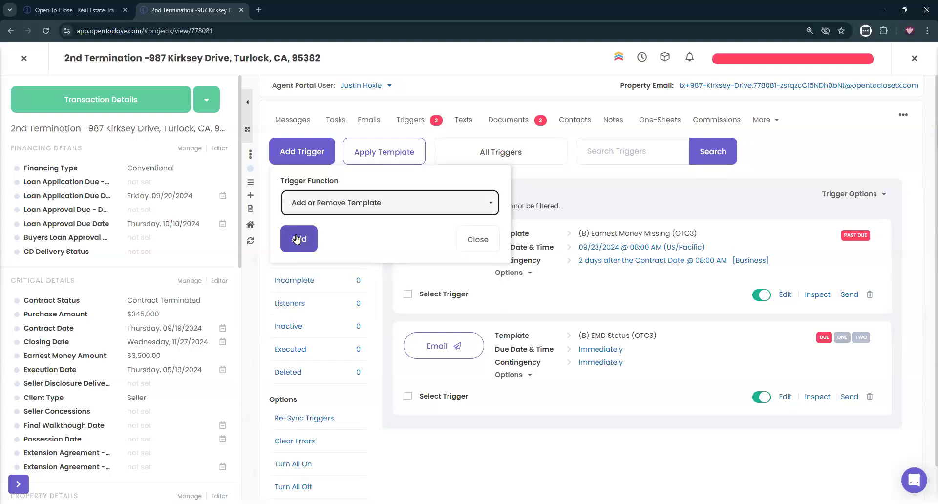
Step: Add the Seller Terminated Contract Tasks (OTC2) task template to the new trigger
{"action": "left_click", "coordinate": [576, 144]}
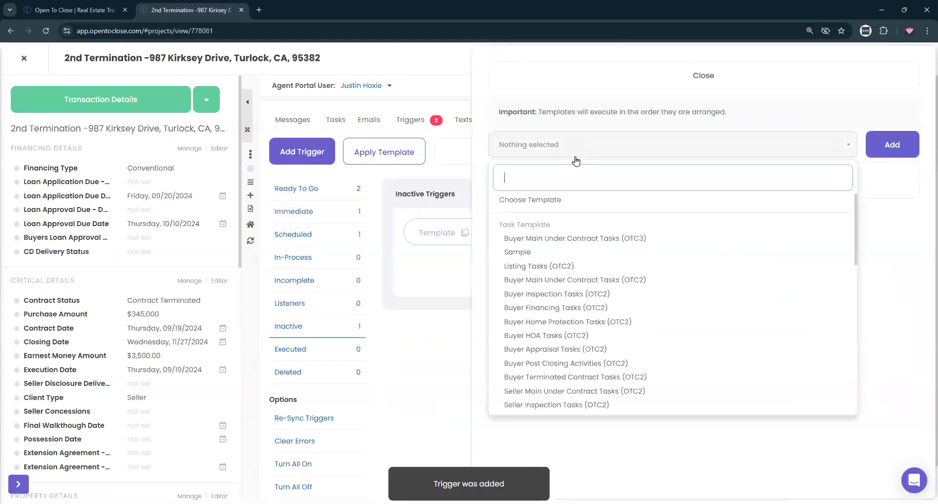
{"action": "scroll", "coordinate": [543, 313], "scroll_direction": "down", "scroll_amount": 3}
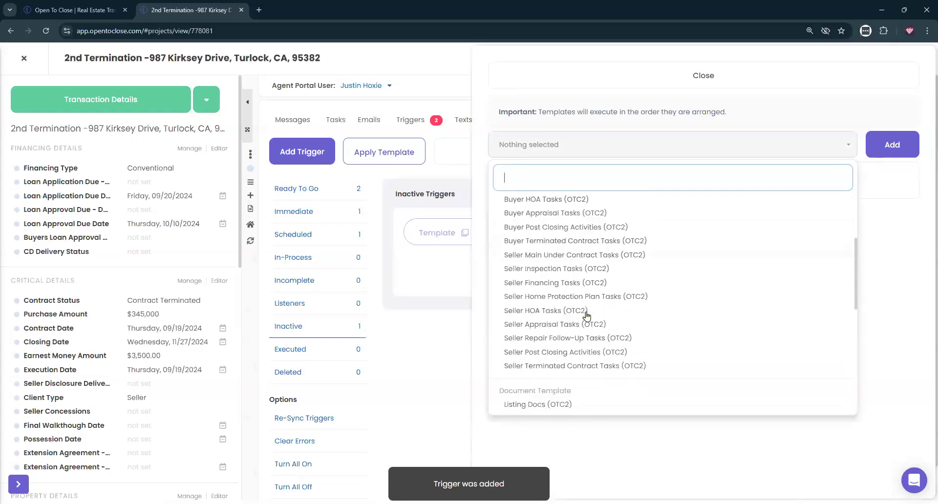
{"action": "scroll", "coordinate": [562, 296], "scroll_direction": "up", "scroll_amount": 1}
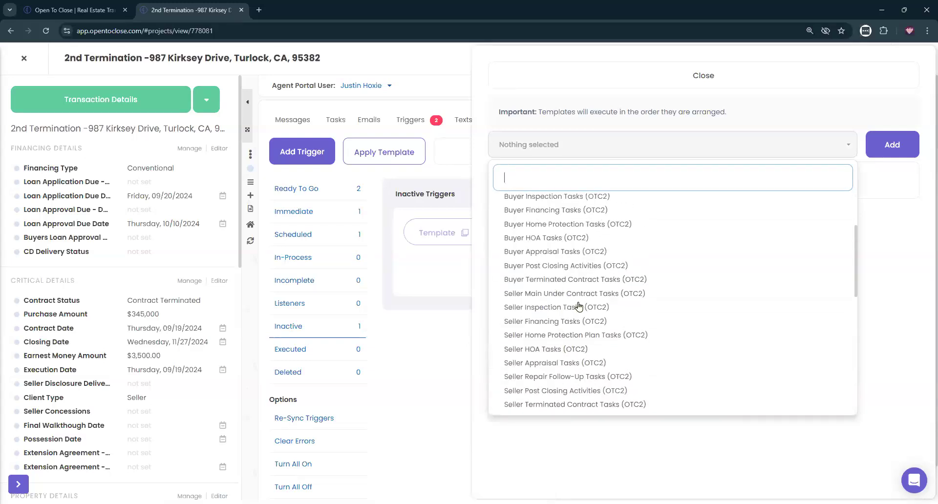
{"action": "scroll", "coordinate": [578, 288], "scroll_direction": "down", "scroll_amount": 3}
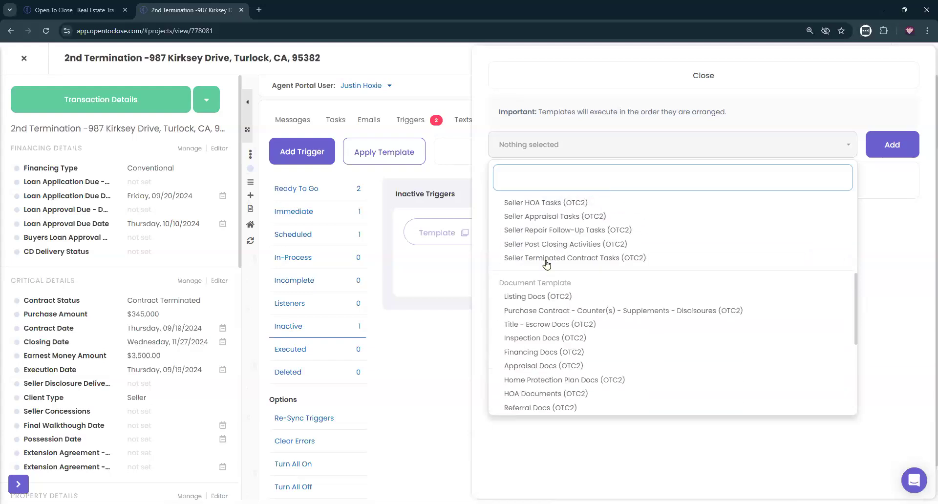
{"action": "left_click", "coordinate": [549, 258]}
{"action": "left_click", "coordinate": [889, 148]}
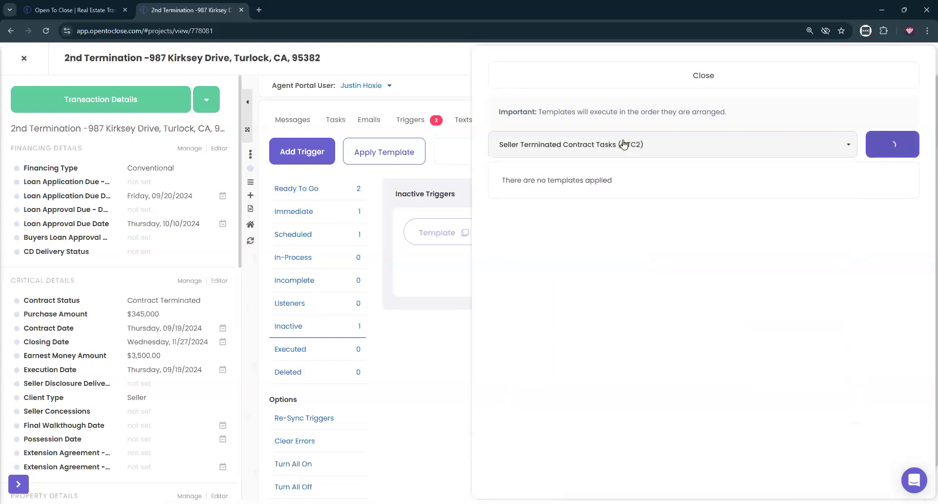
Step: Add the trigger templates Sample, Sample Property Triggers (OTC2) and HOA Property Triggers to the new trigger
{"action": "left_click", "coordinate": [613, 142]}
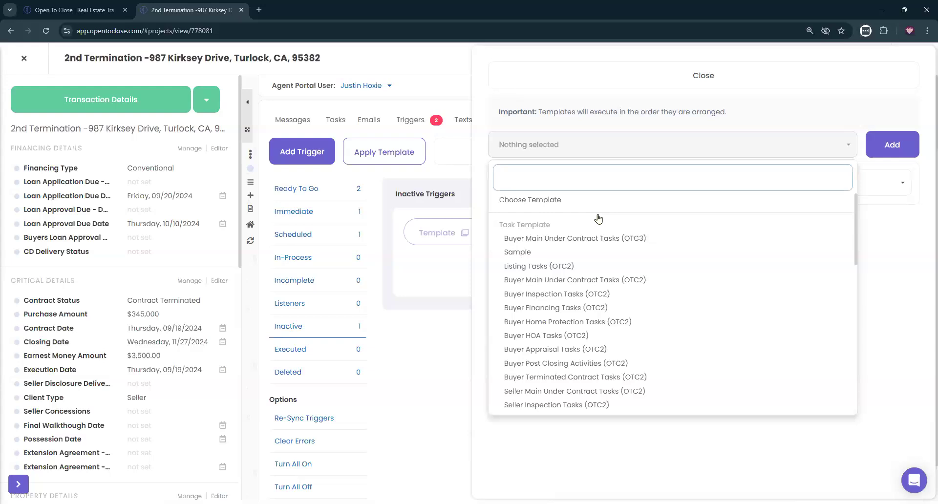
{"action": "scroll", "coordinate": [598, 220], "scroll_direction": "down", "scroll_amount": 5}
{"action": "scroll", "coordinate": [596, 254], "scroll_direction": "down", "scroll_amount": 1}
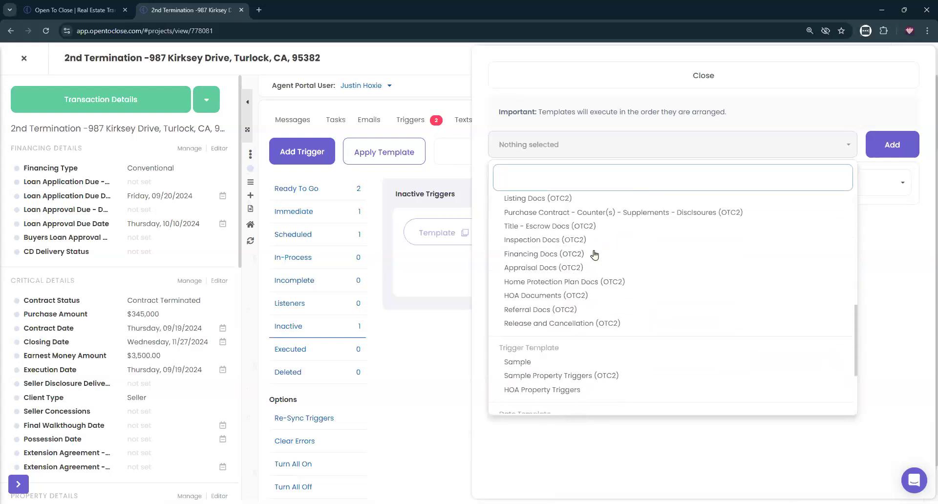
{"action": "scroll", "coordinate": [557, 266], "scroll_direction": "down", "scroll_amount": 2}
{"action": "left_click", "coordinate": [544, 267]}
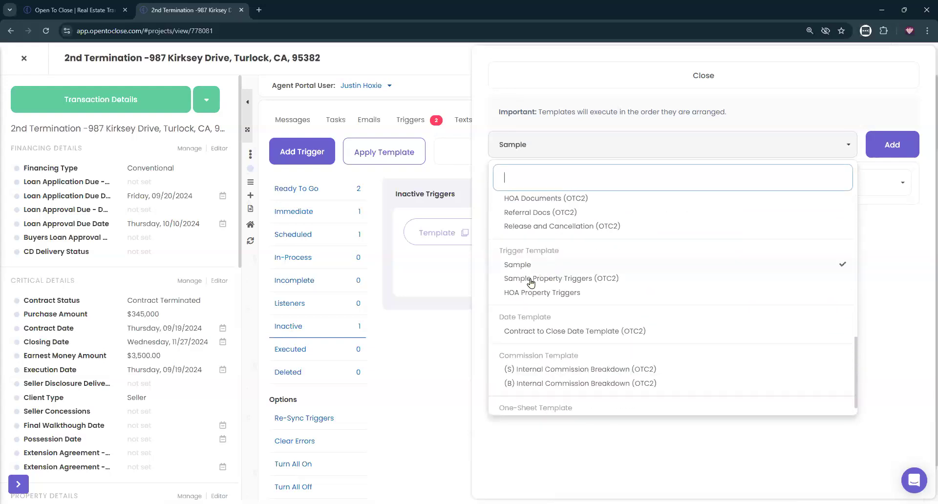
{"action": "left_click", "coordinate": [533, 282]}
{"action": "left_click", "coordinate": [534, 295]}
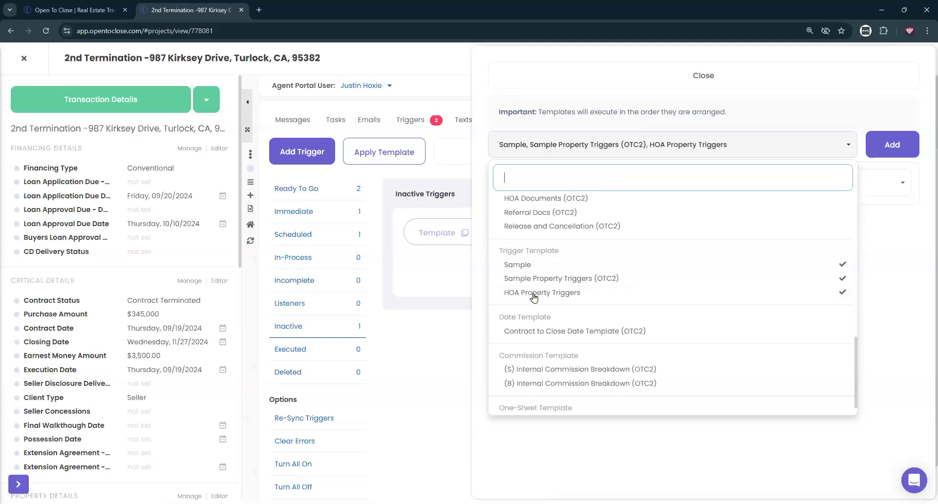
{"action": "left_click", "coordinate": [888, 150]}
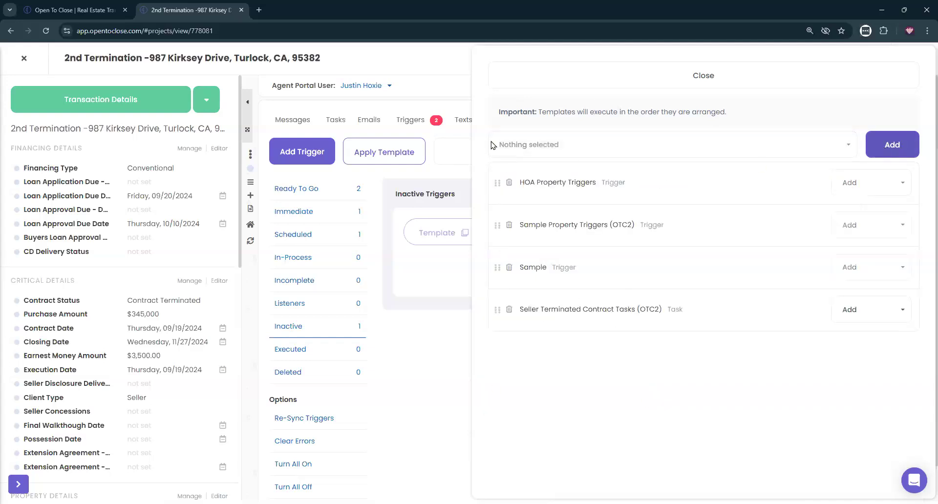
Step: Review the task and trigger templates listed in the trigger, highlighting their names and comparing their Add options
{"action": "left_click_drag", "start_coordinate": [519, 309], "coordinate": [688, 319]}
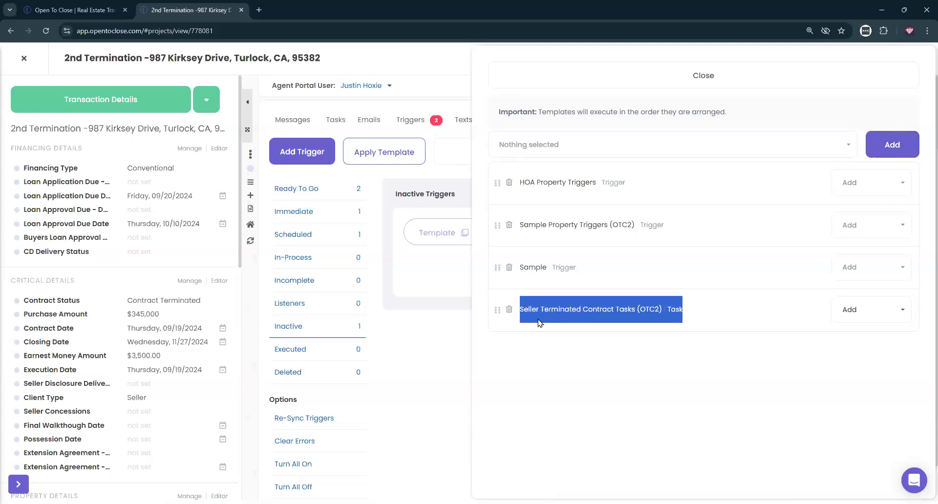
{"action": "left_click", "coordinate": [538, 267]}
{"action": "double_click", "coordinate": [547, 228]}
{"action": "double_click", "coordinate": [542, 180]}
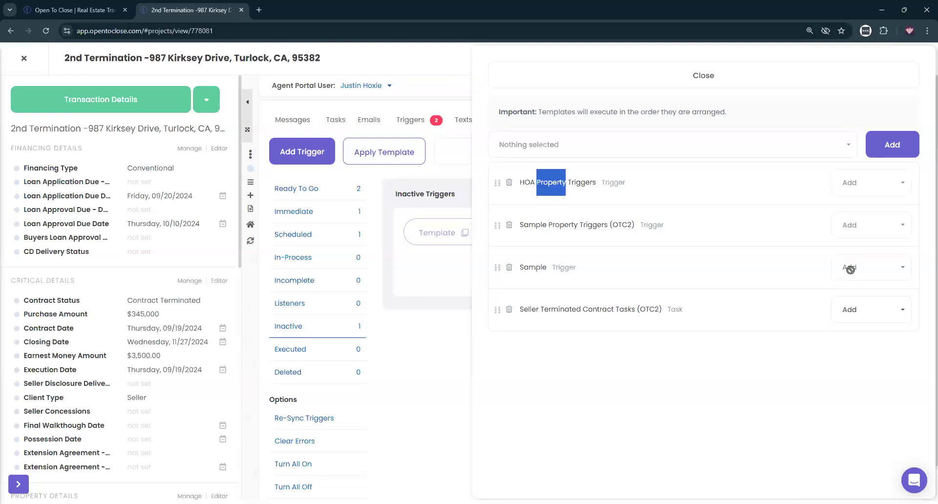
{"action": "left_click", "coordinate": [618, 178]}
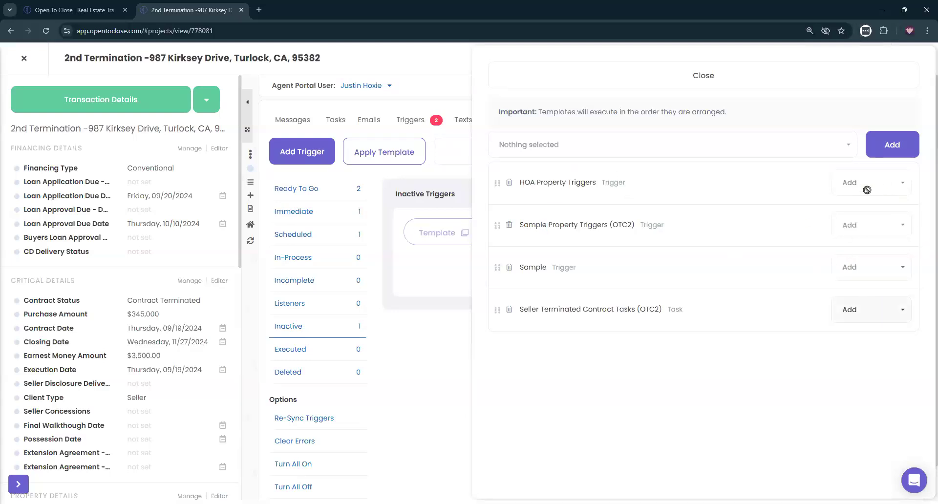
Step: Remove the three trigger templates, keeping only Seller Terminated Contract Tasks (OTC2), and close the template selection
{"action": "left_click", "coordinate": [509, 267]}
{"action": "left_click", "coordinate": [509, 182]}
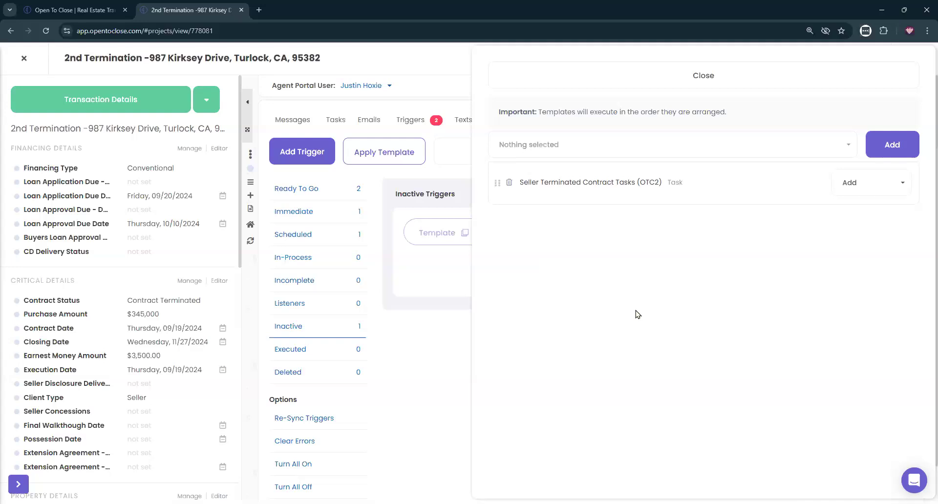
{"action": "left_click", "coordinate": [644, 73]}
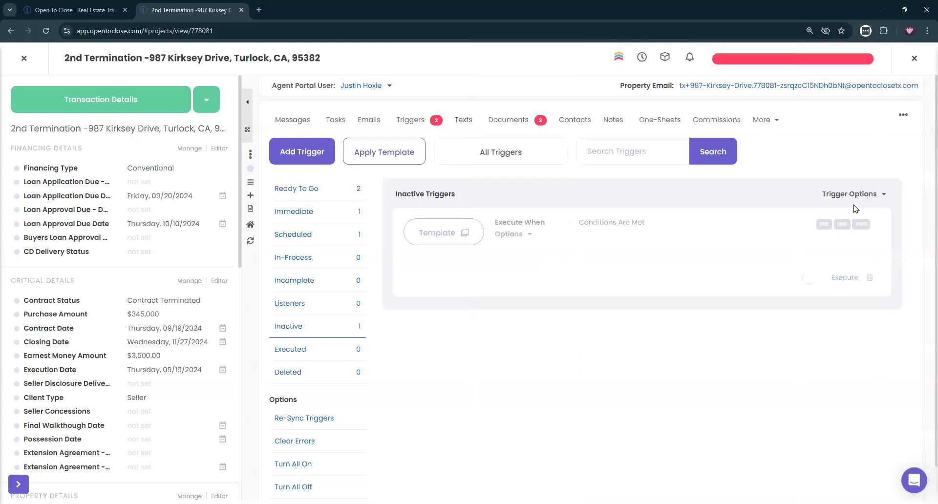
Step: Turn on the inactive template trigger with its details expanded, and check its task template asset and the available trigger filters
{"action": "left_click", "coordinate": [859, 196]}
{"action": "left_click", "coordinate": [811, 443]}
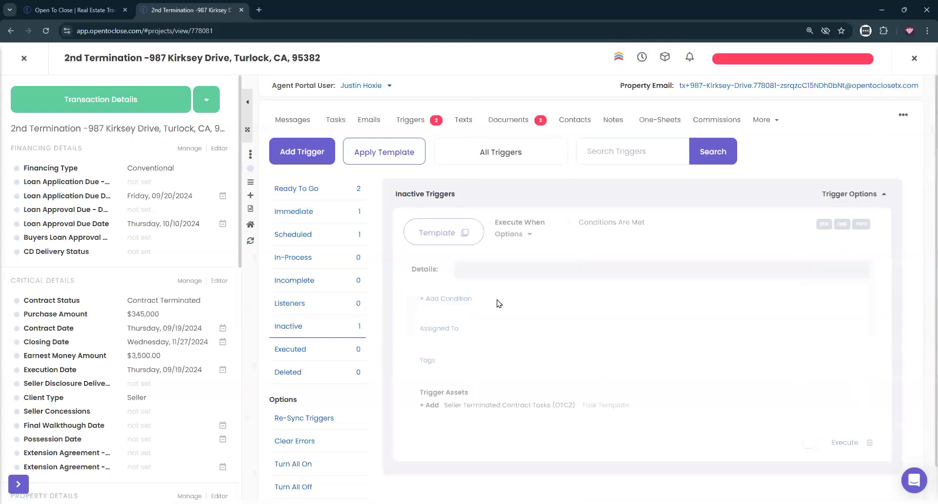
{"action": "left_click", "coordinate": [468, 159]}
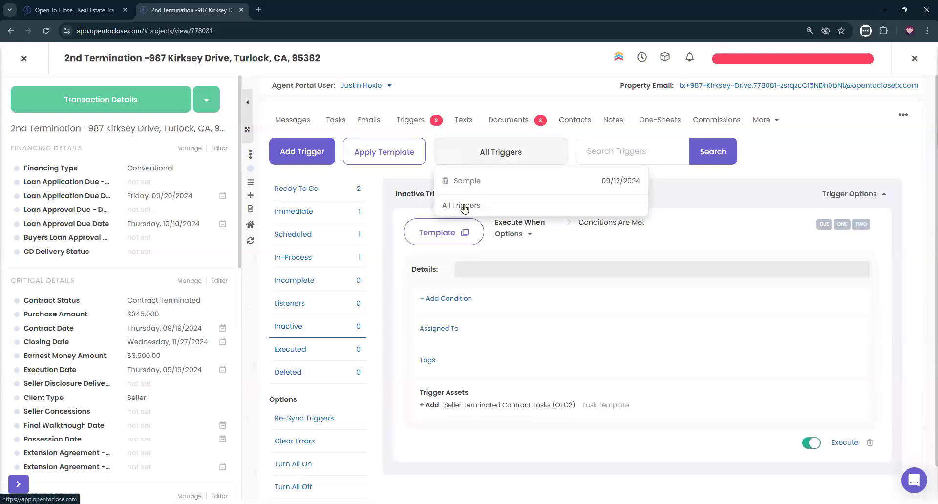
{"action": "left_click", "coordinate": [473, 152]}
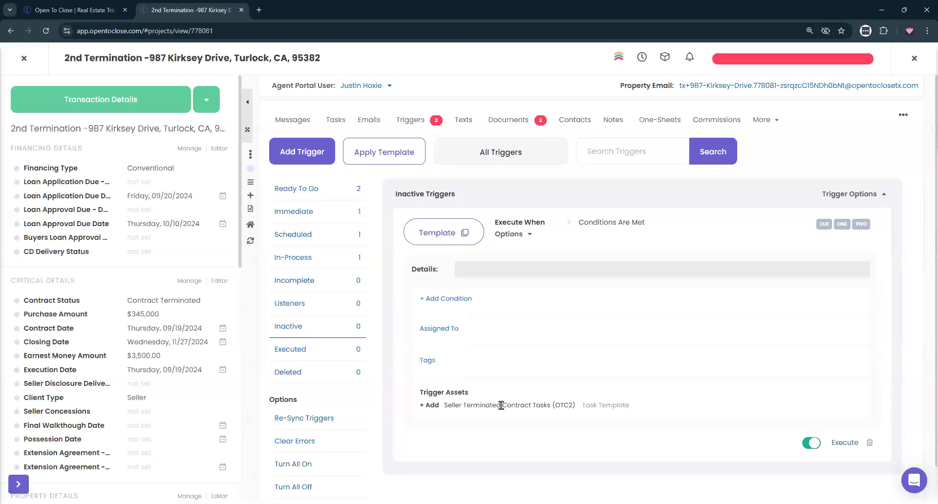
{"action": "left_click_drag", "start_coordinate": [423, 405], "coordinate": [650, 409]}
{"action": "left_click", "coordinate": [653, 406]}
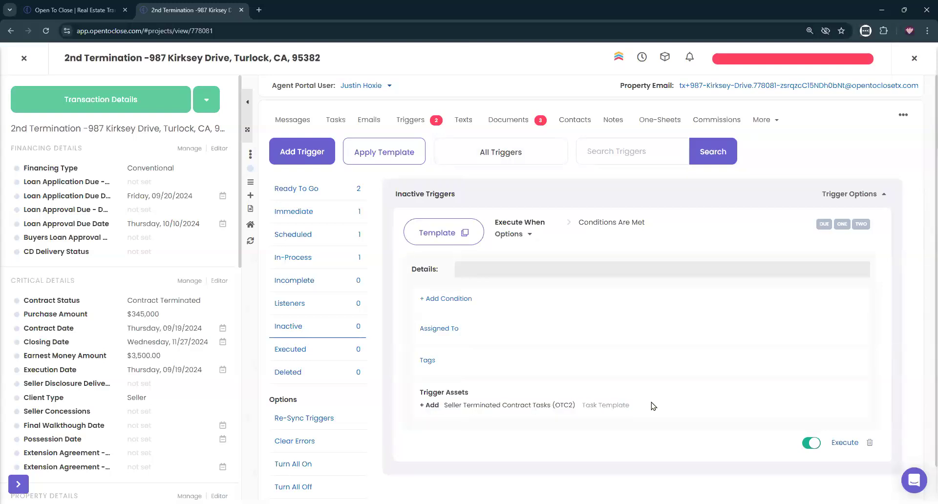
{"action": "left_click", "coordinate": [528, 162]}
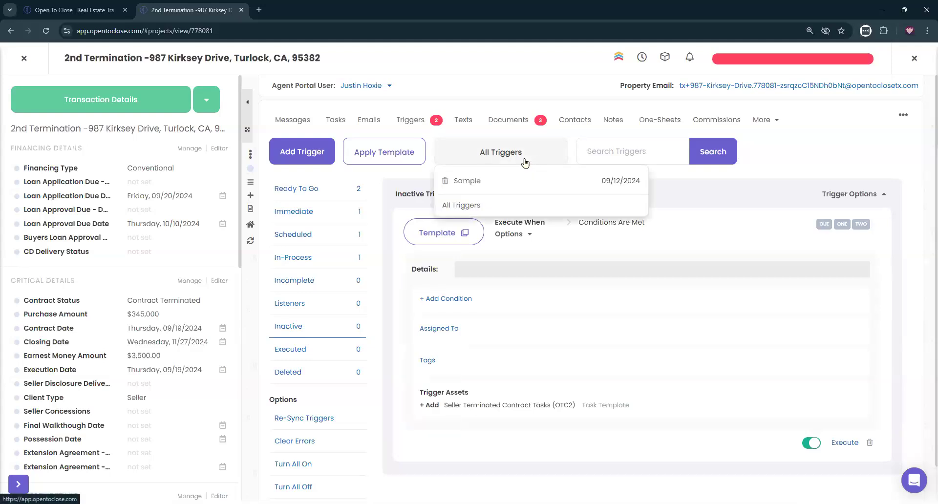
{"action": "left_click", "coordinate": [525, 163]}
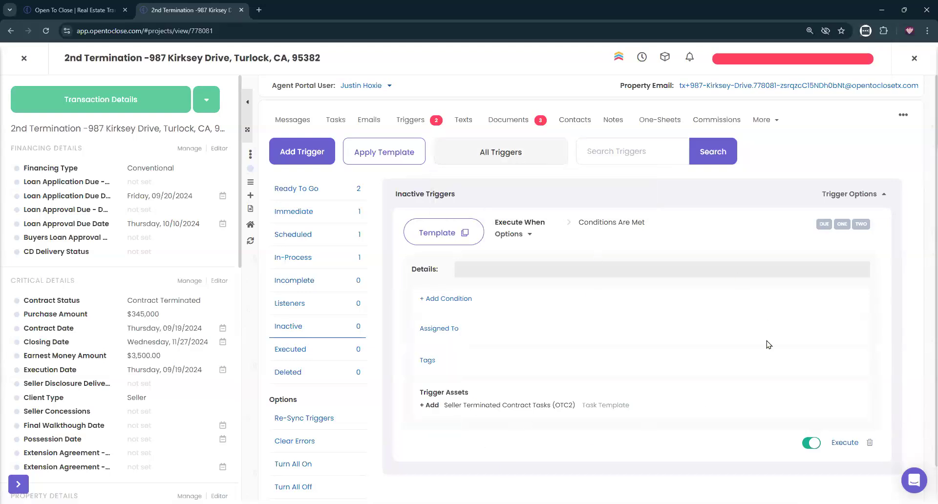
Step: Add a Property Field condition to the template trigger requiring Contract Status Is Equal To Contract Terminated
{"action": "left_click", "coordinate": [456, 300]}
{"action": "left_click", "coordinate": [69, 191]}
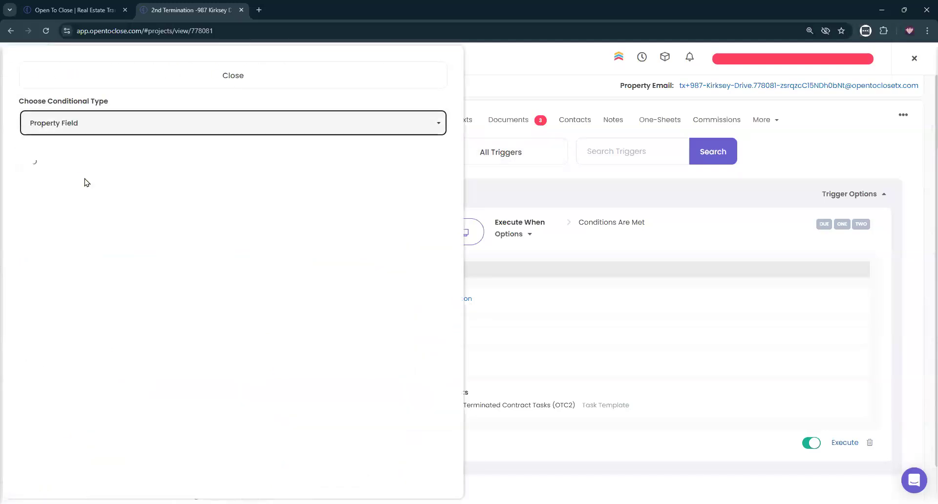
{"action": "left_click", "coordinate": [80, 179]}
{"action": "type", "text": "contro"}
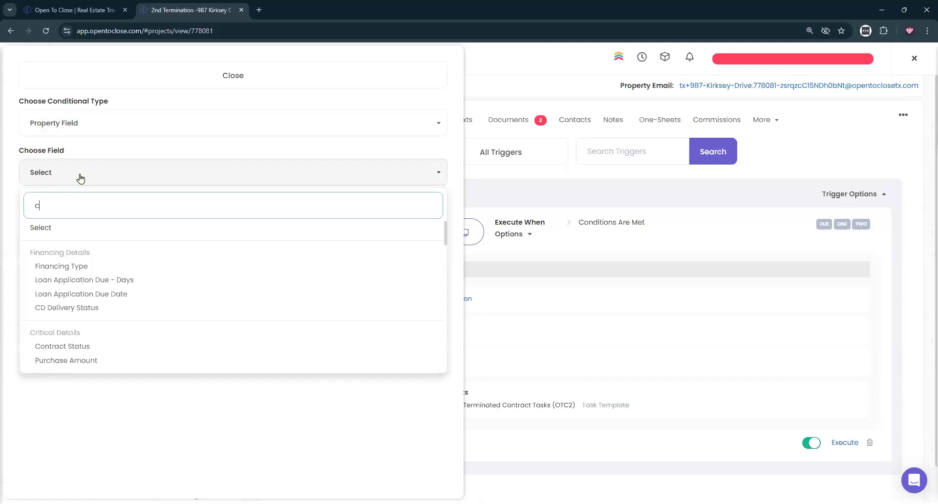
{"action": "left_click", "coordinate": [80, 242]}
{"action": "left_click", "coordinate": [82, 229]}
{"action": "left_click", "coordinate": [62, 285]}
{"action": "left_click", "coordinate": [67, 273]}
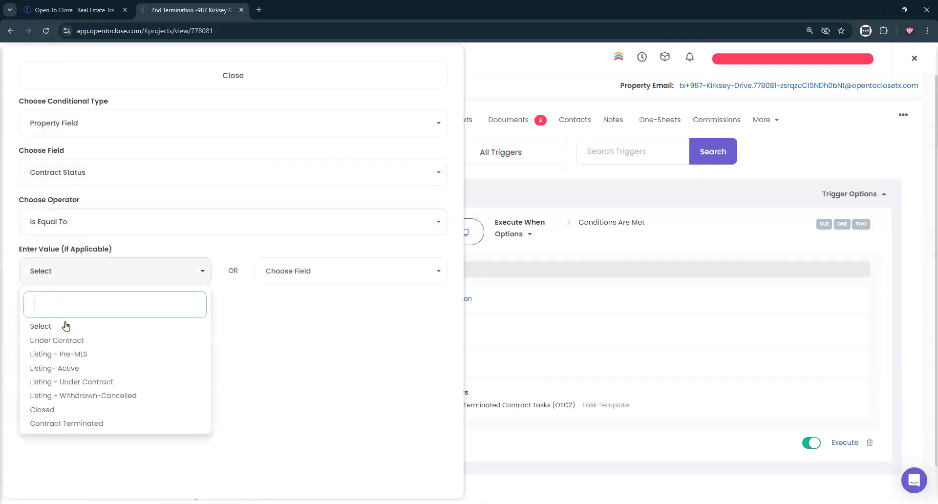
{"action": "left_click", "coordinate": [69, 423]}
{"action": "left_click", "coordinate": [46, 318]}
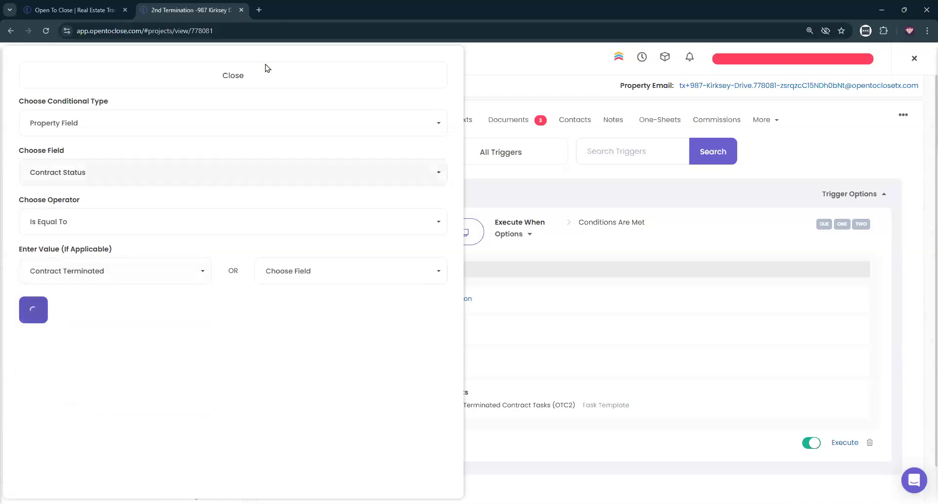
{"action": "left_click", "coordinate": [249, 79]}
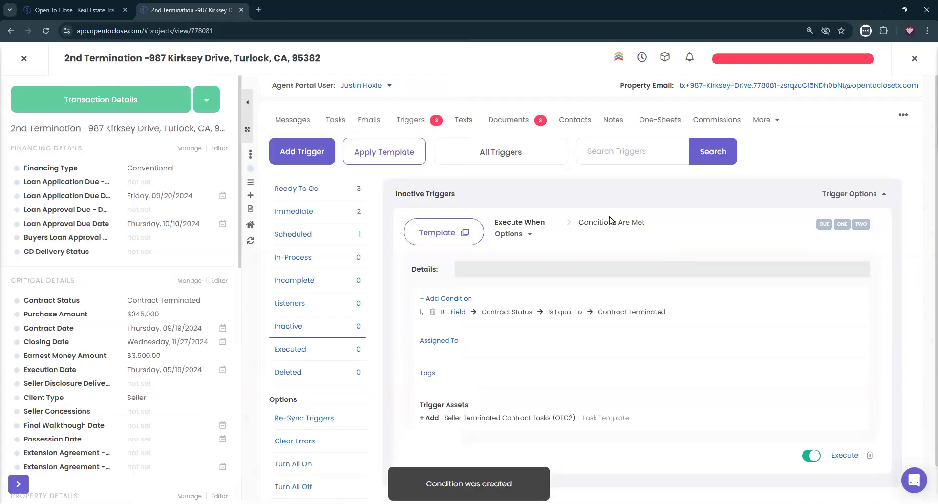
Step: Review the ready-to-go template trigger's condition and task template asset, and check the available trigger filters
{"action": "left_click", "coordinate": [651, 243]}
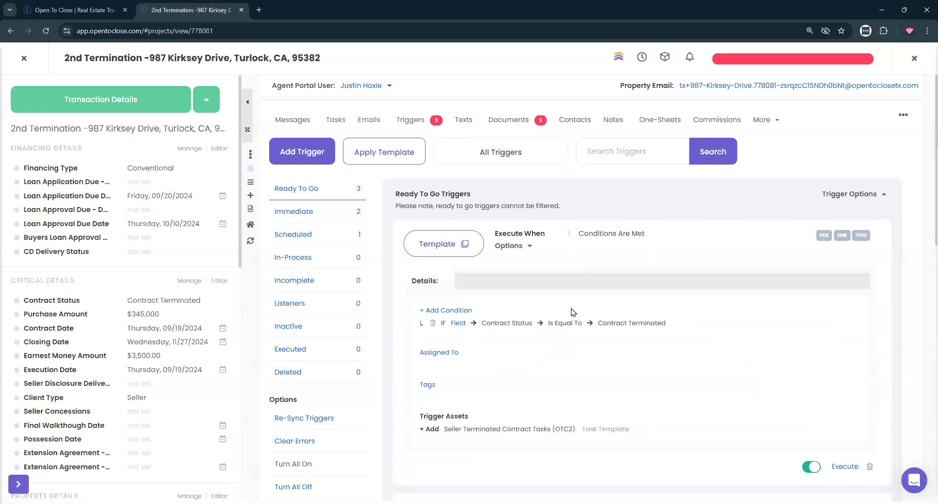
{"action": "triple_click", "coordinate": [524, 430]}
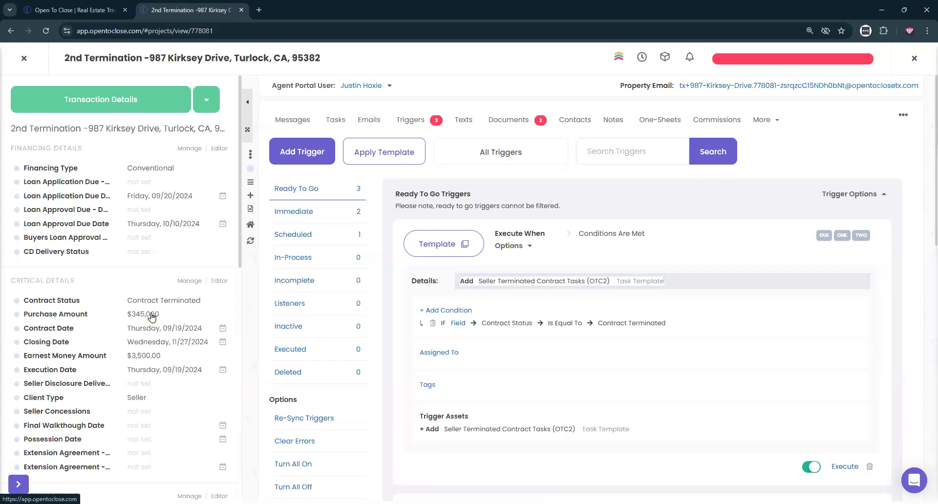
{"action": "left_click", "coordinate": [470, 147]}
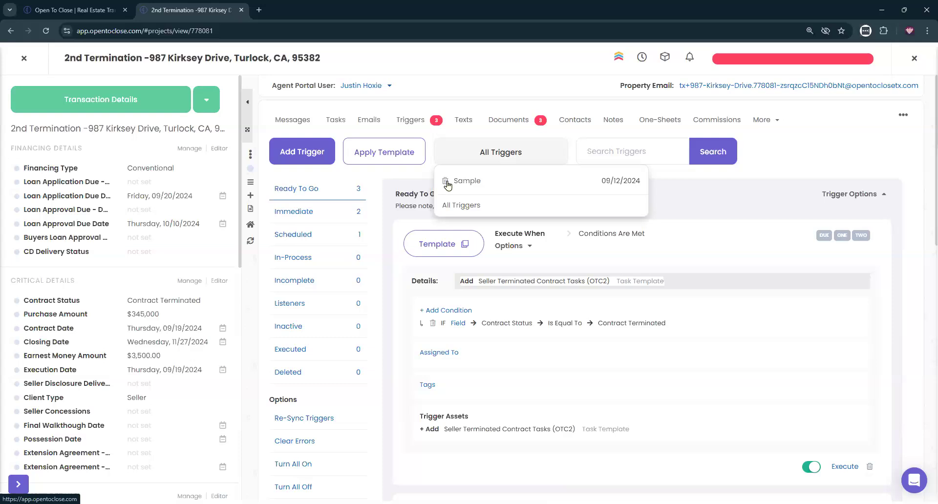
{"action": "left_click", "coordinate": [452, 158]}
{"action": "scroll", "coordinate": [728, 351], "scroll_direction": "down", "scroll_amount": 3}
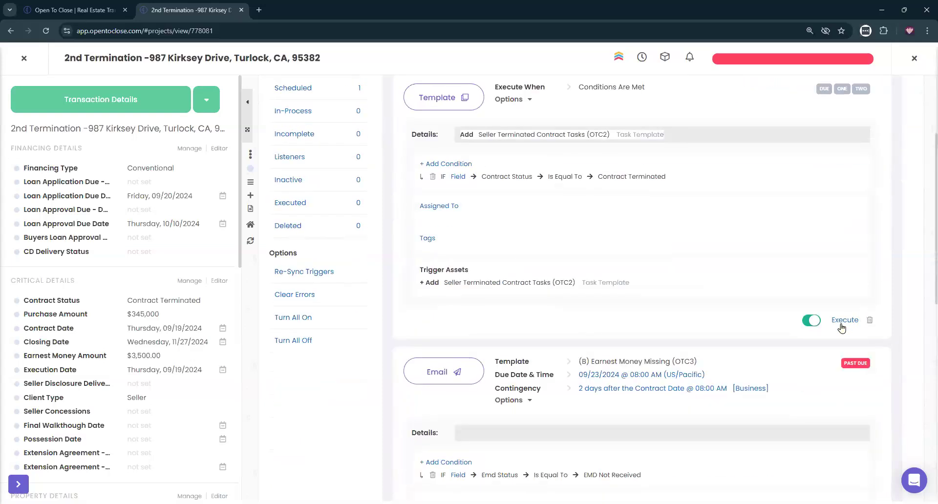
Step: Turn off all of the property's triggers and re-enable only the Seller Terminated Contract Tasks (OTC2) template trigger, showing its details
{"action": "left_click", "coordinate": [302, 340]}
{"action": "left_click", "coordinate": [503, 330]}
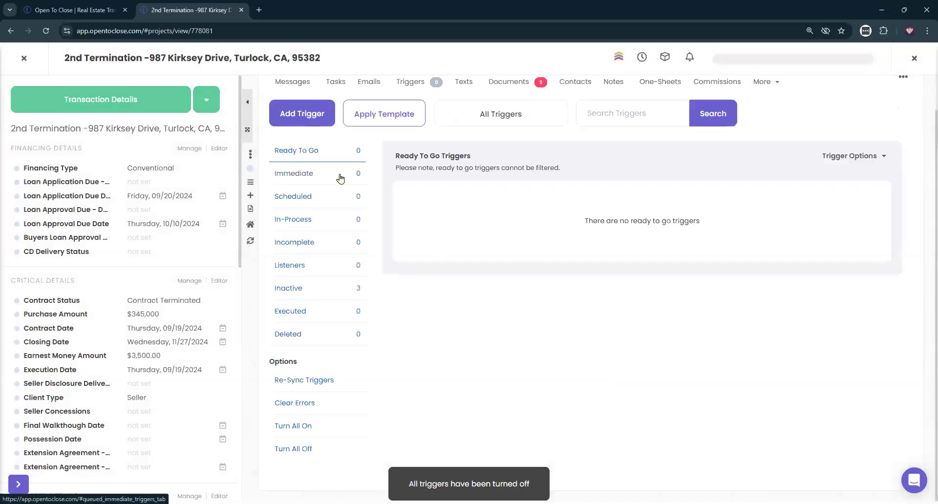
{"action": "left_click", "coordinate": [296, 287]}
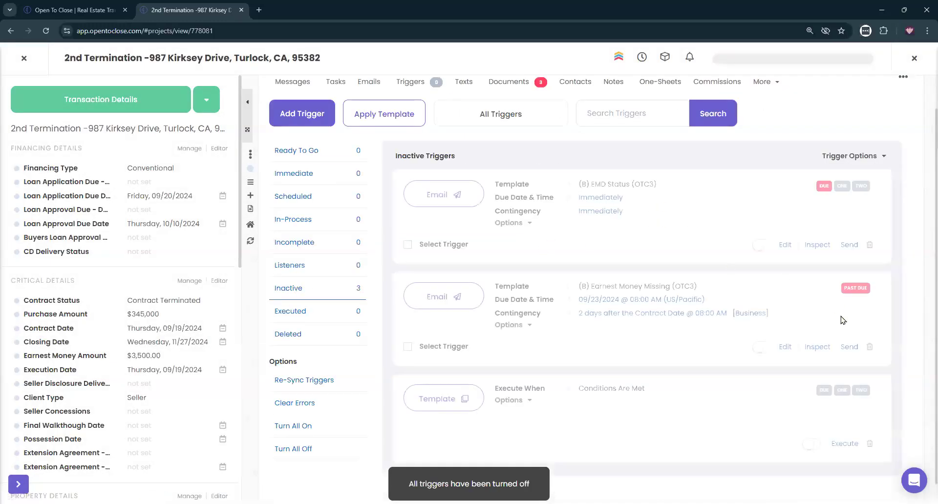
{"action": "left_click", "coordinate": [810, 444]}
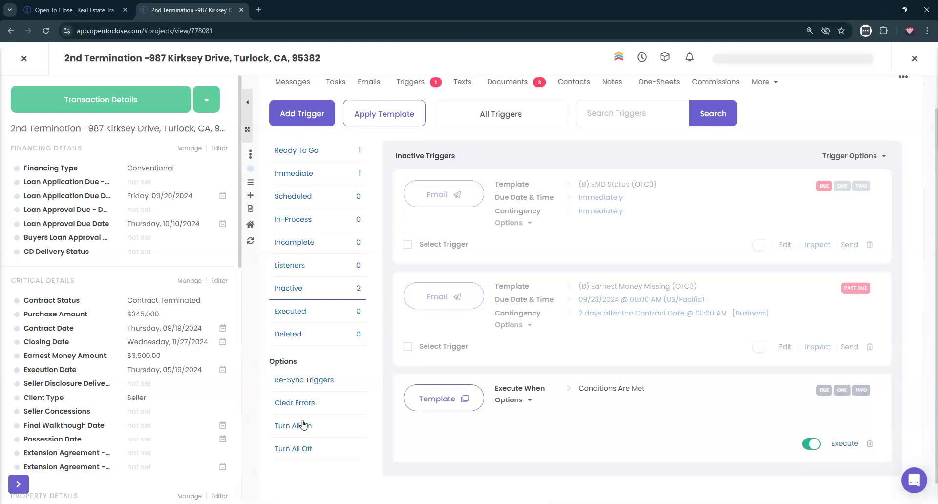
{"action": "left_click", "coordinate": [322, 154]}
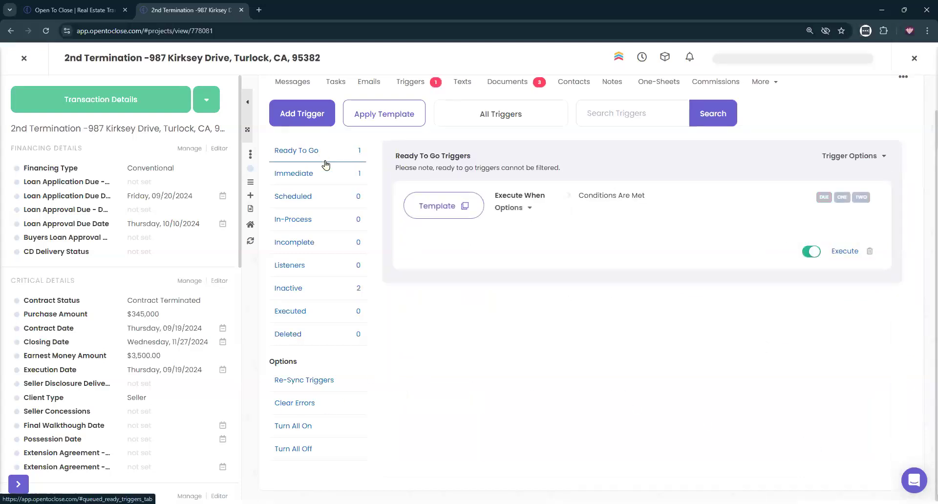
{"action": "left_click", "coordinate": [842, 155]}
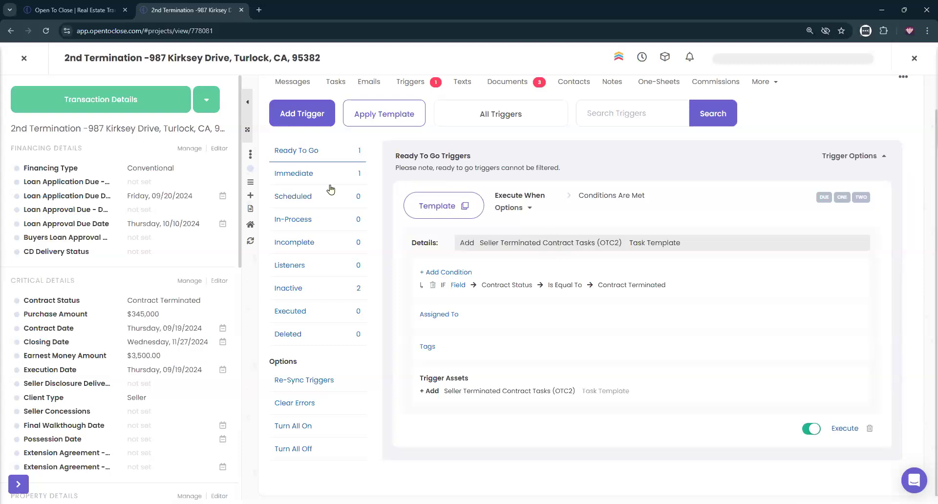
Step: Turn all of the property's triggers back on and review the Ready To Go list
{"action": "left_click", "coordinate": [289, 427]}
{"action": "left_click", "coordinate": [494, 315]}
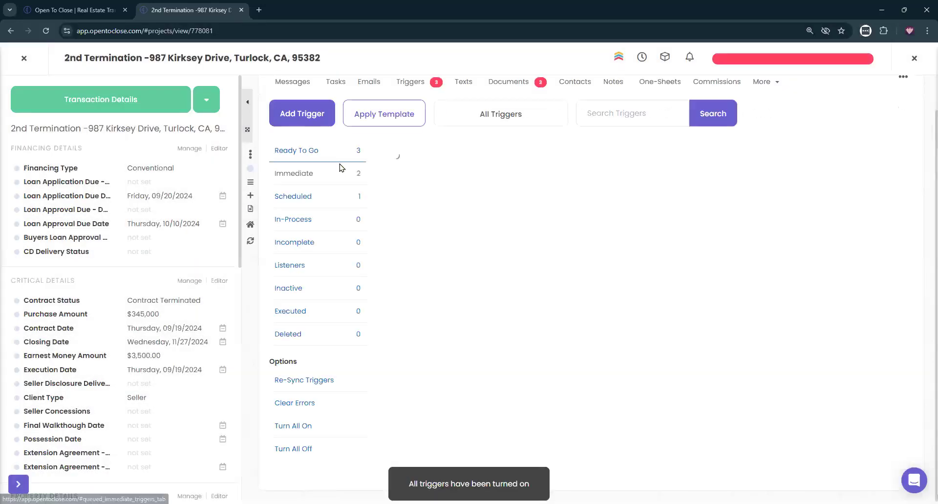
{"action": "scroll", "coordinate": [617, 372], "scroll_direction": "down", "scroll_amount": 1}
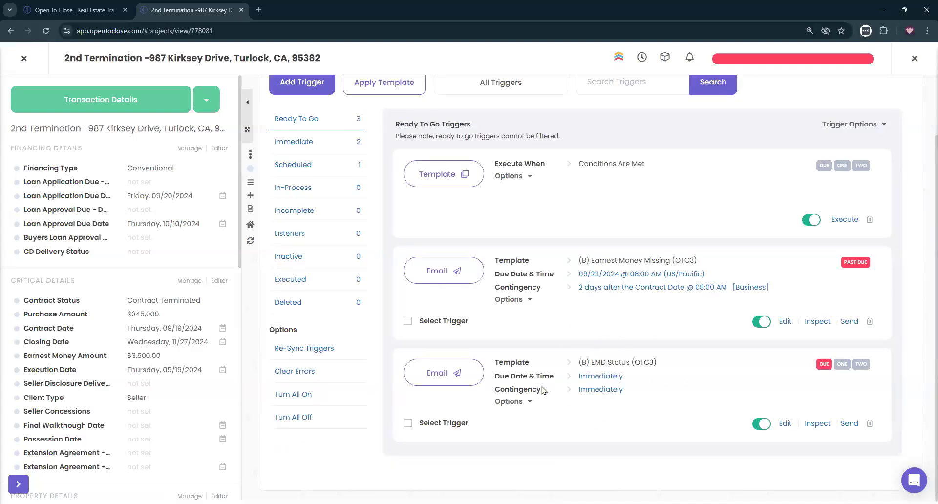
{"action": "scroll", "coordinate": [542, 389], "scroll_direction": "up", "scroll_amount": 2}
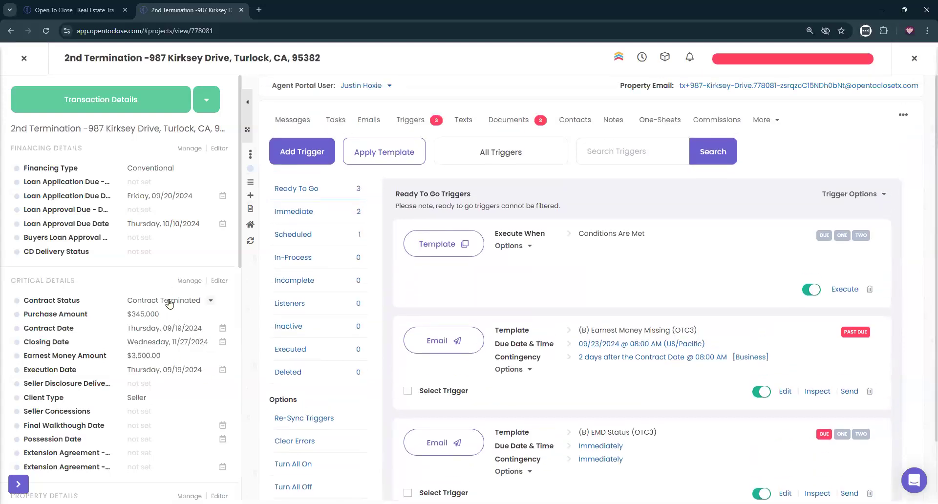
Step: Show the ready-to-go triggers' details and re-sync the property's triggers
{"action": "left_click", "coordinate": [850, 194]}
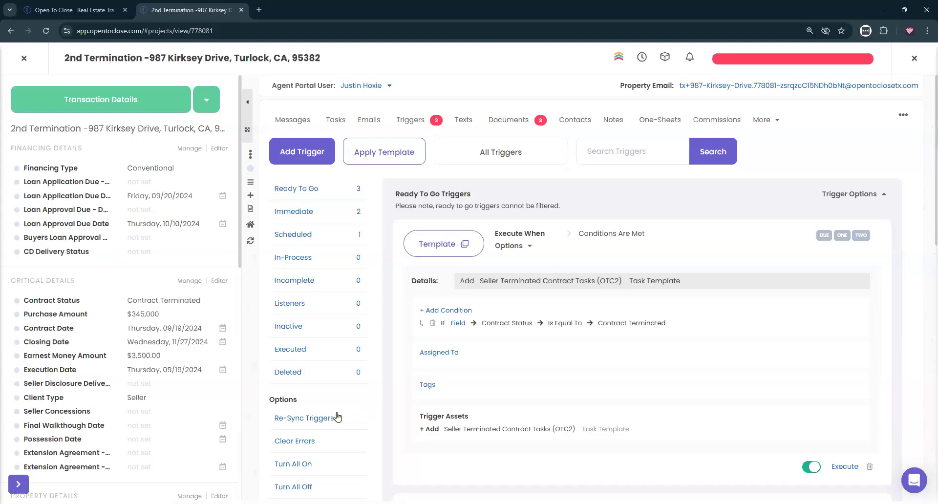
{"action": "left_click", "coordinate": [313, 418]}
{"action": "left_click", "coordinate": [485, 328]}
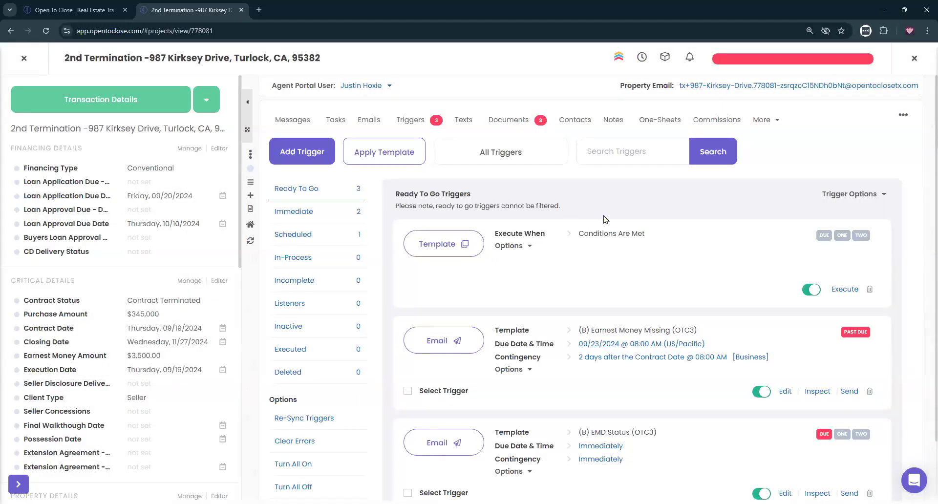
Step: Compare the Seller Terminated Contract Tasks (OTC2) template trigger's details with the property's Top Priority Triggers overview
{"action": "left_click", "coordinate": [858, 195]}
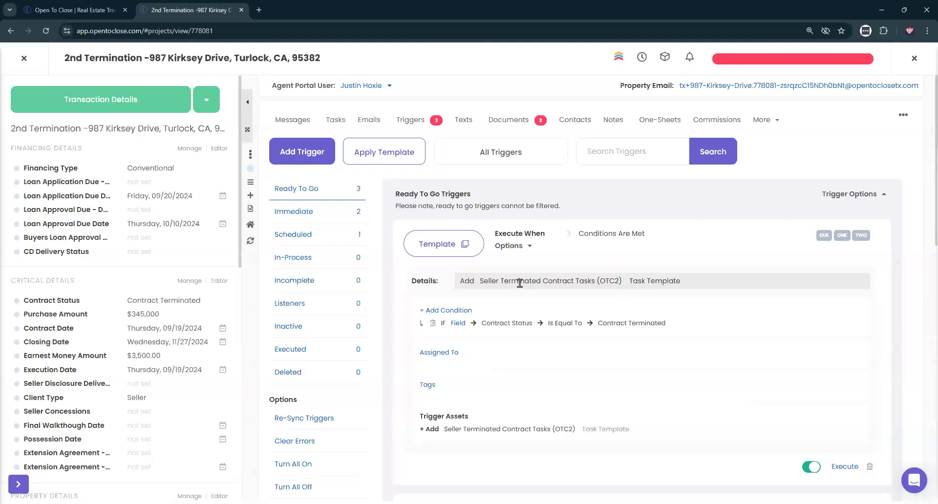
{"action": "left_click", "coordinate": [834, 195]}
{"action": "left_click", "coordinate": [772, 60]}
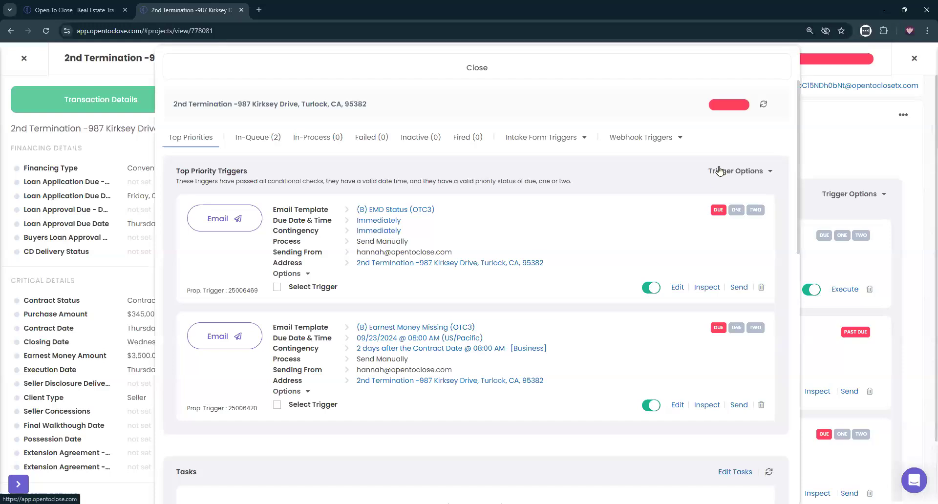
{"action": "left_click", "coordinate": [709, 73]}
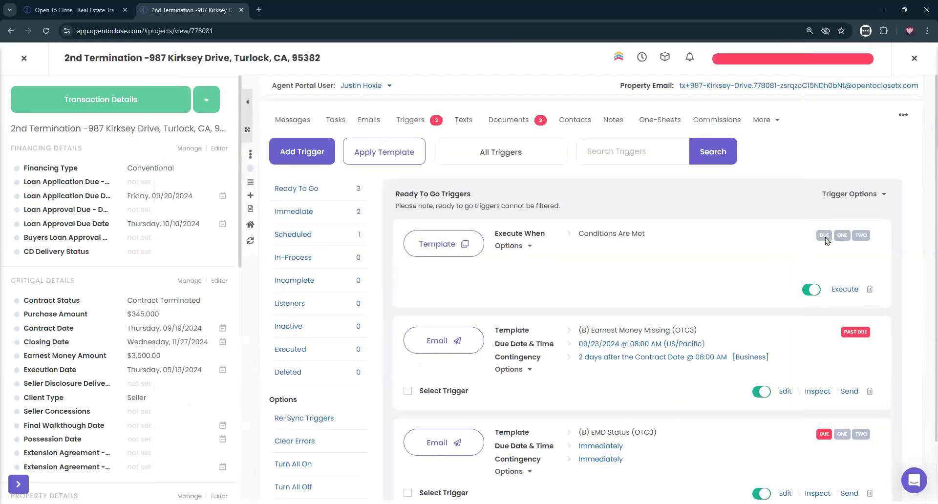
{"action": "left_click", "coordinate": [837, 196]}
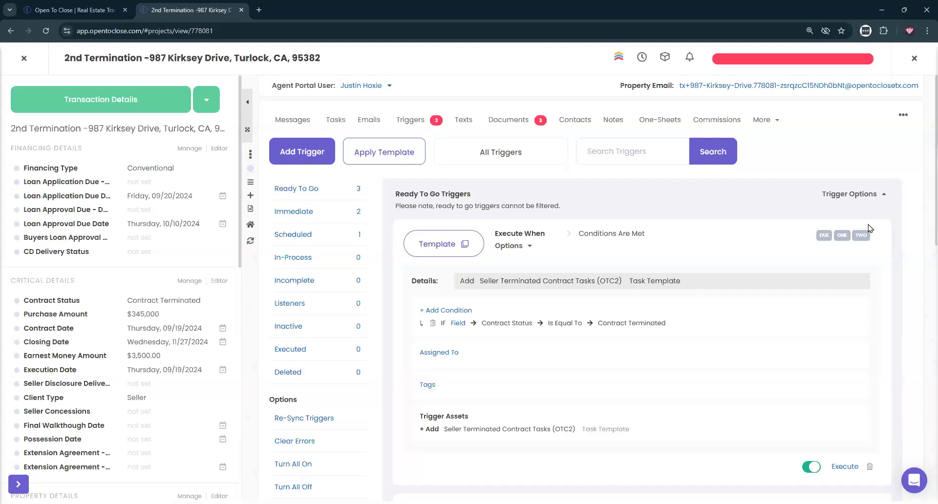
{"action": "left_click", "coordinate": [836, 195]}
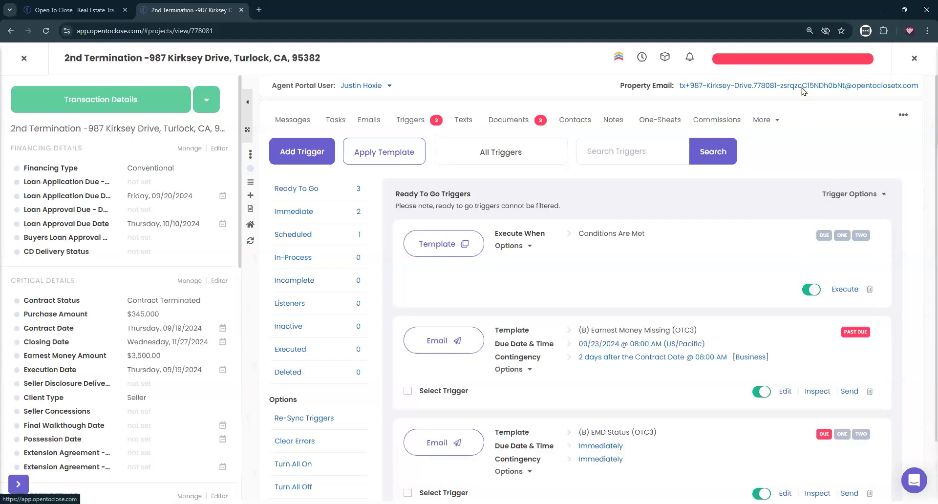
{"action": "left_click", "coordinate": [746, 62]}
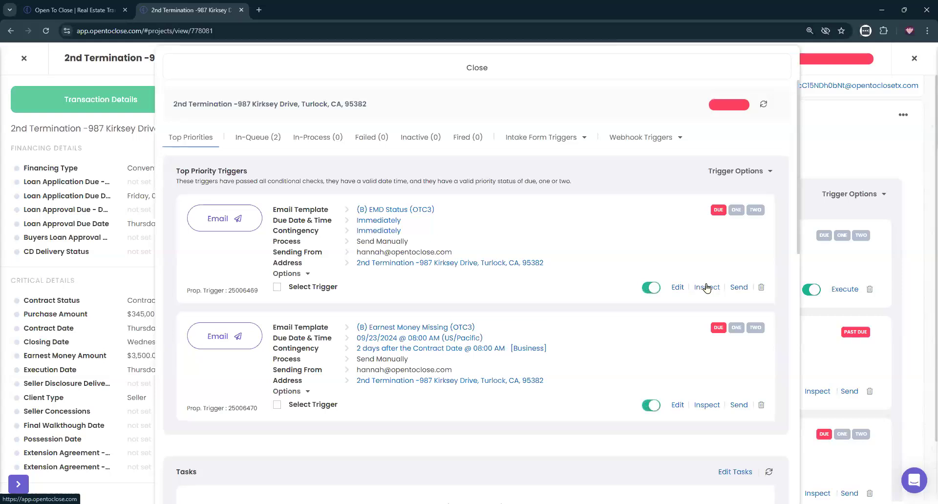
{"action": "left_click", "coordinate": [635, 65]}
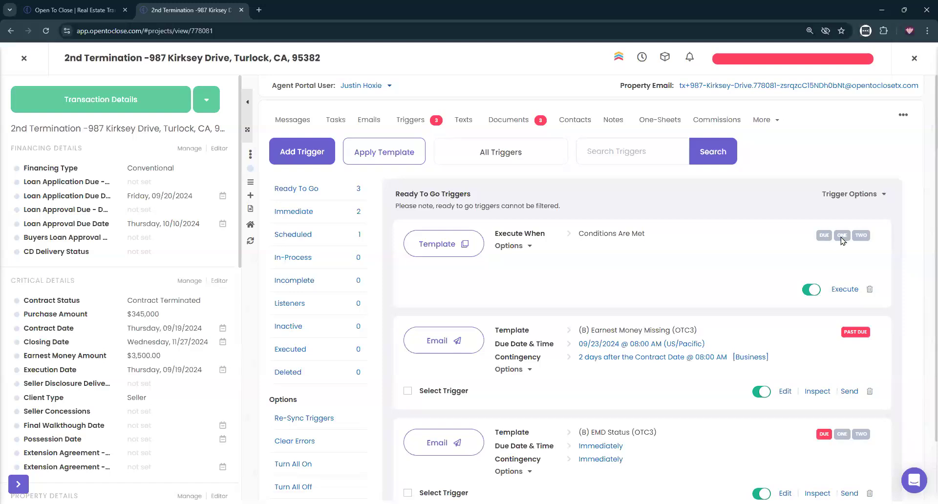
Step: Expand the details of all ready-to-go triggers and examine their conditions and trigger assets
{"action": "left_click", "coordinate": [851, 195]}
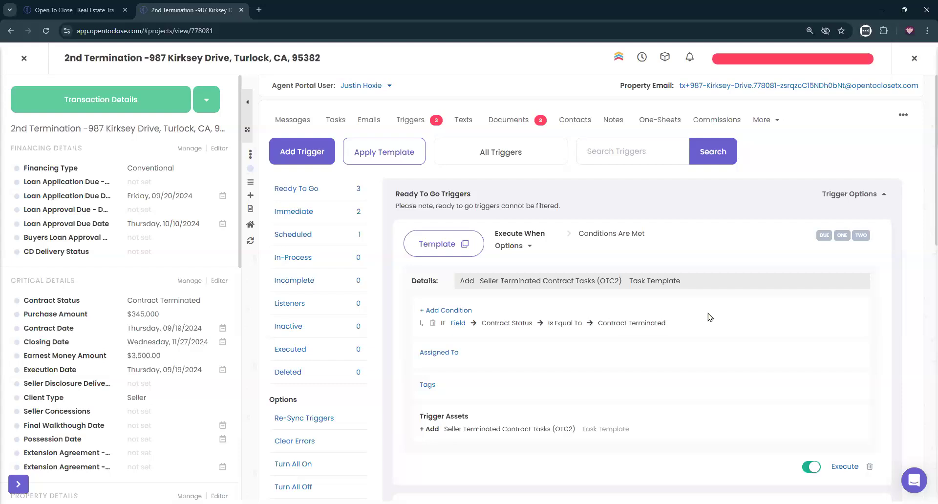
{"action": "scroll", "coordinate": [471, 322], "scroll_direction": "down", "scroll_amount": 7}
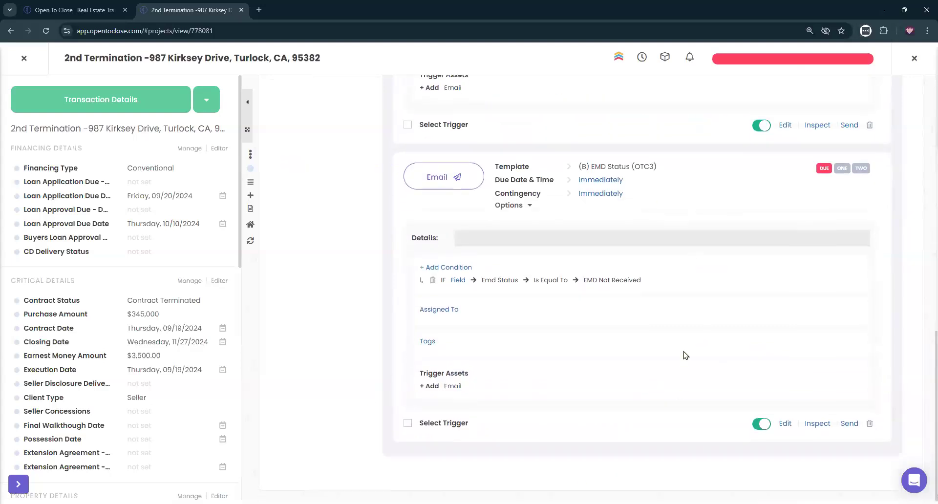
{"action": "scroll", "coordinate": [684, 353], "scroll_direction": "up", "scroll_amount": 9}
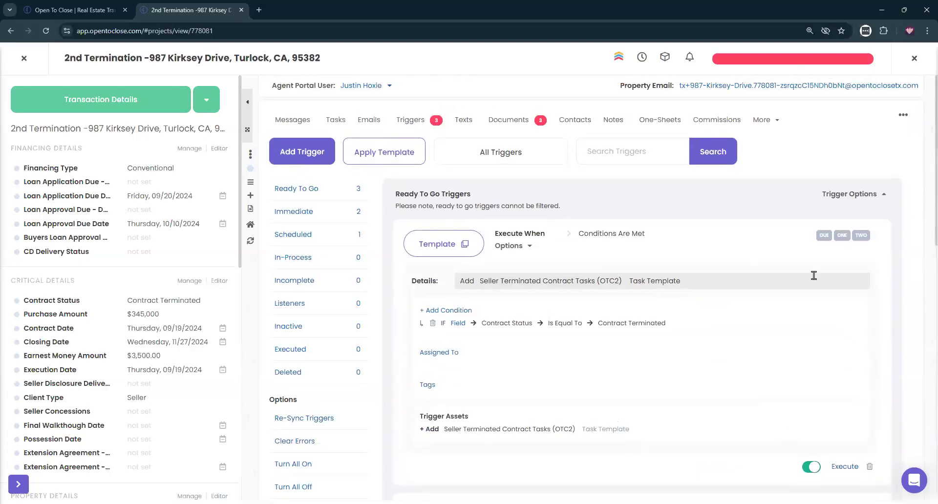
Step: Reopen the 2nd Termination property from the dashboard and show the details of its ready-to-go triggers
{"action": "left_click", "coordinate": [32, 59]}
{"action": "left_click", "coordinate": [17, 98]}
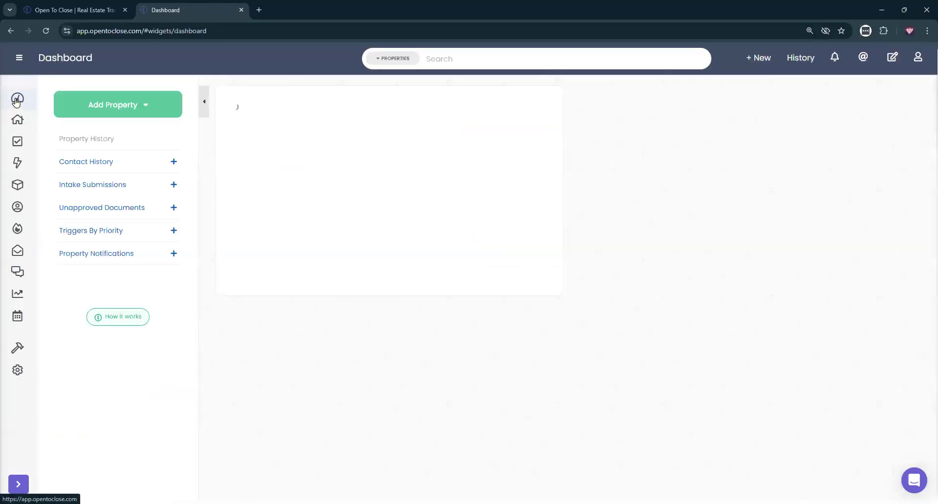
{"action": "left_click", "coordinate": [322, 133]}
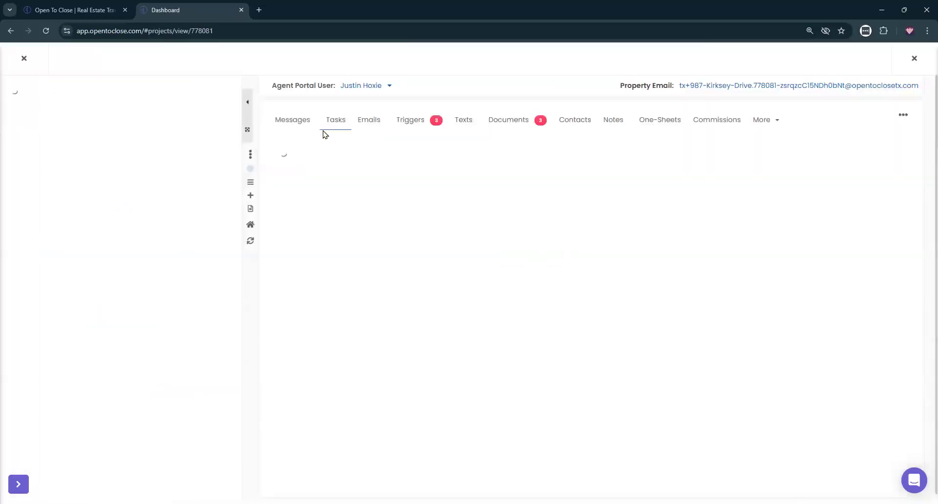
{"action": "left_click", "coordinate": [418, 128]}
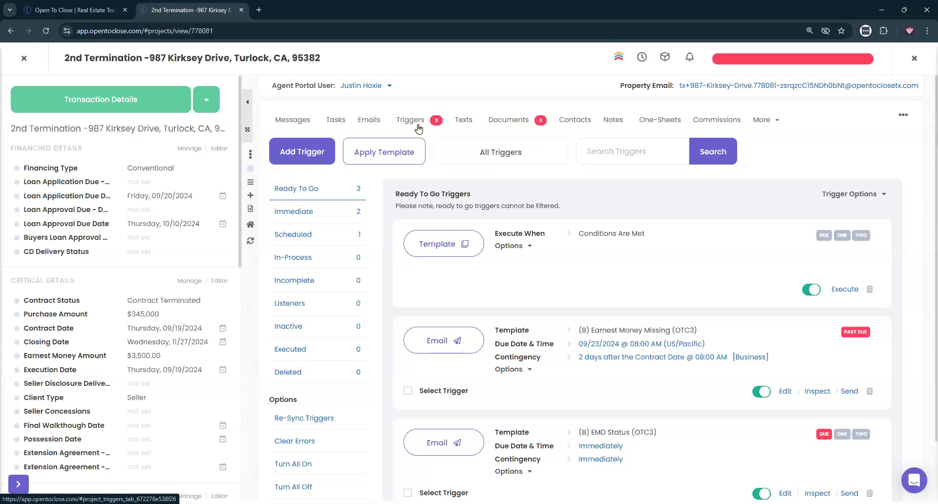
{"action": "left_click", "coordinate": [840, 195]}
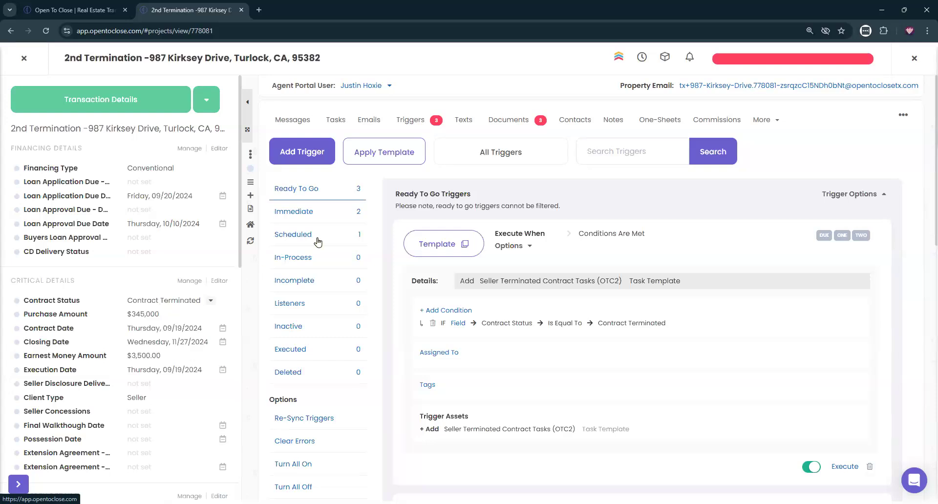
Step: Check the property's task list, then highlight the Seller Terminated Contract Tasks (OTC2) asset in the ready-to-go template trigger's details
{"action": "left_click", "coordinate": [340, 123]}
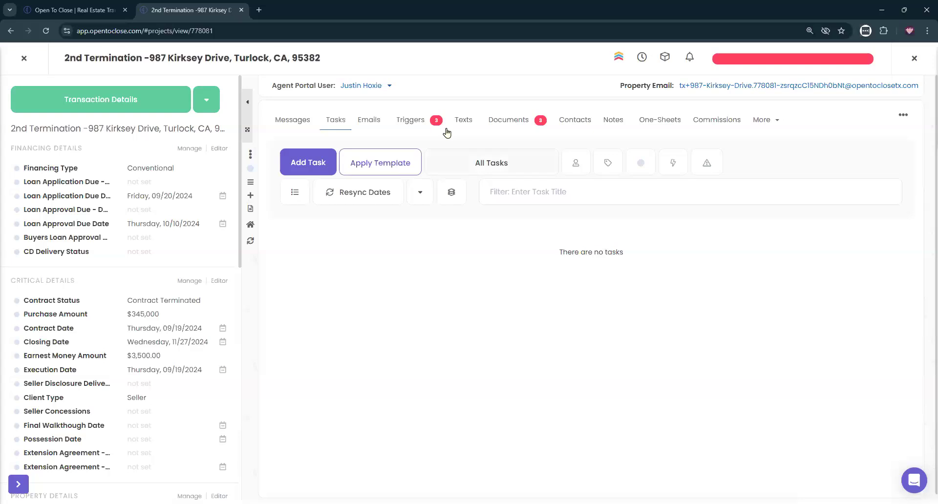
{"action": "left_click", "coordinate": [415, 119]}
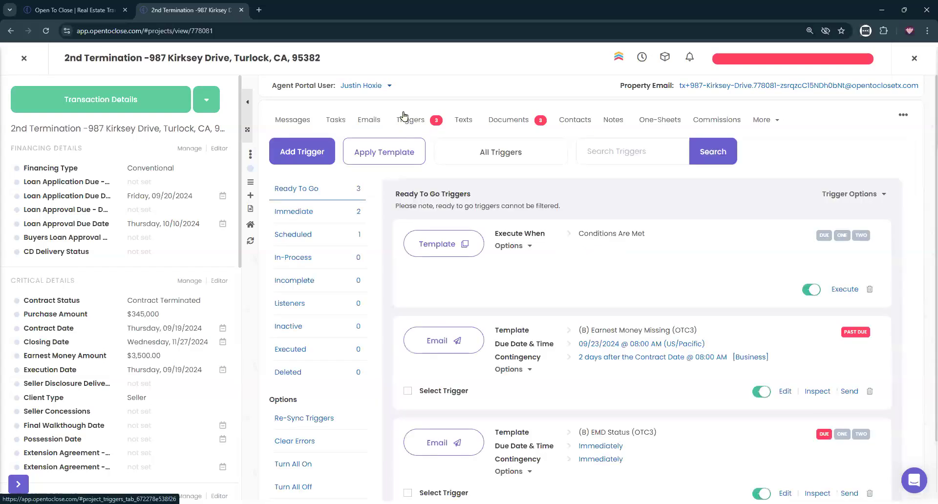
{"action": "left_click", "coordinate": [845, 197]}
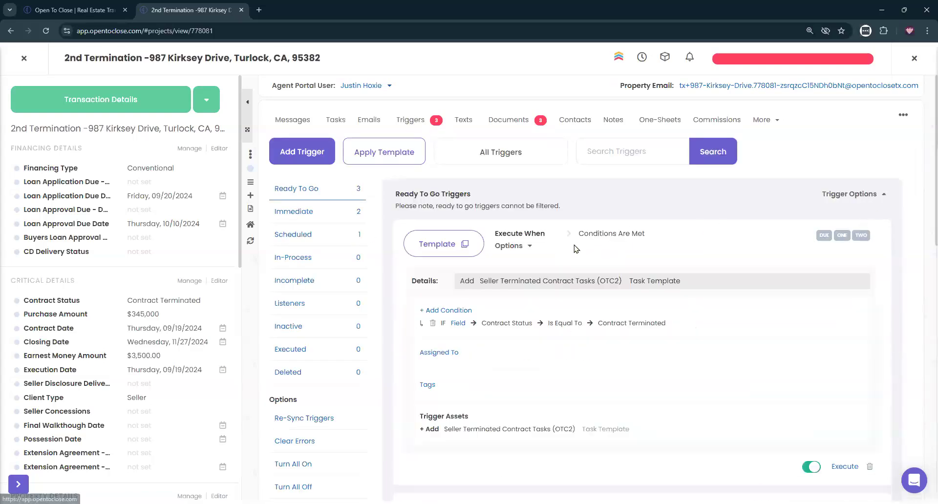
{"action": "left_click_drag", "start_coordinate": [447, 429], "coordinate": [640, 434]}
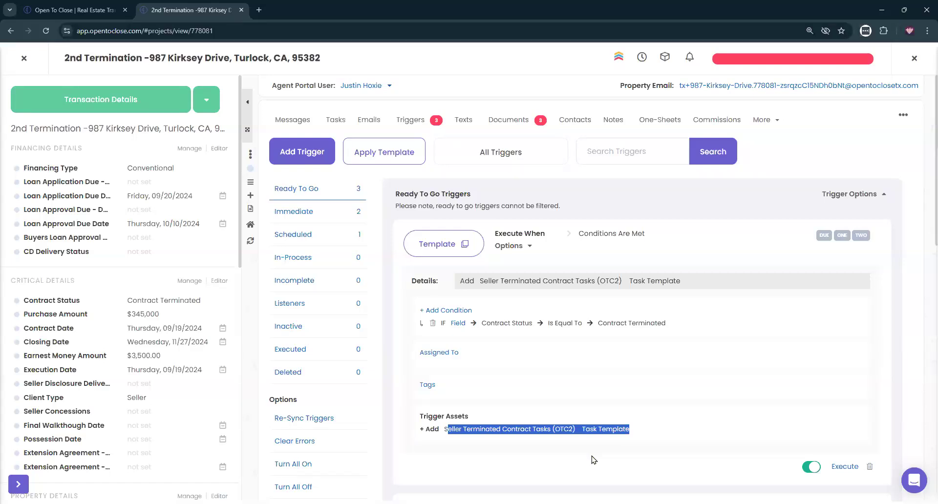
Step: Add the Buyer Main Under Contract Tasks (OTC3) task template to the ready-to-go template trigger and check its Add or Remove options
{"action": "left_click", "coordinate": [437, 254]}
{"action": "left_click", "coordinate": [764, 145]}
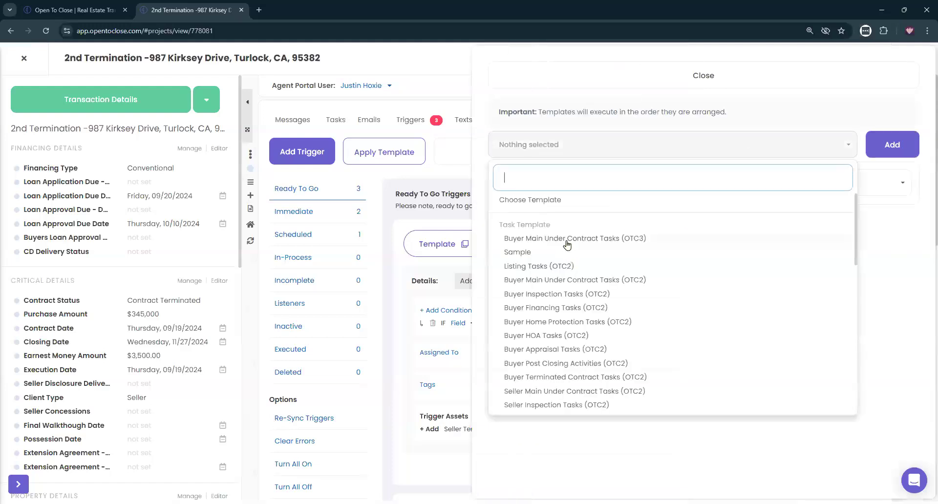
{"action": "left_click", "coordinate": [566, 239]}
{"action": "left_click", "coordinate": [897, 149]}
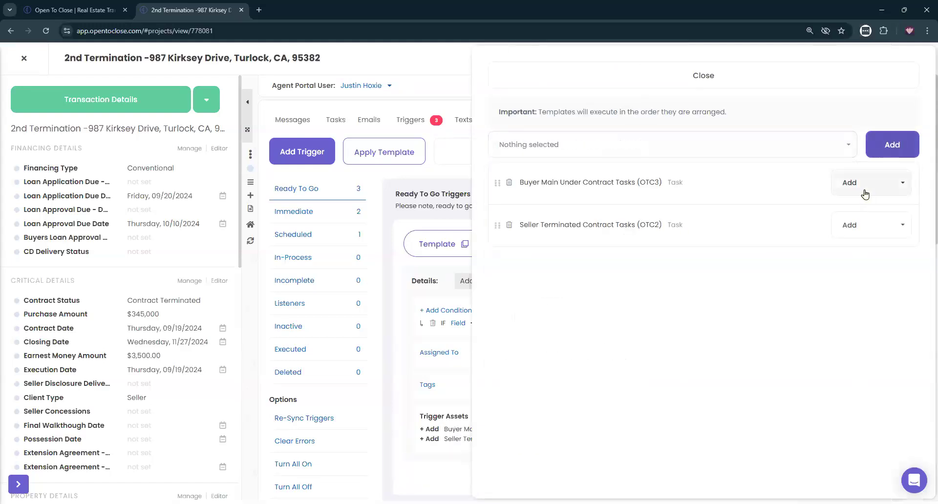
{"action": "left_click", "coordinate": [865, 194]}
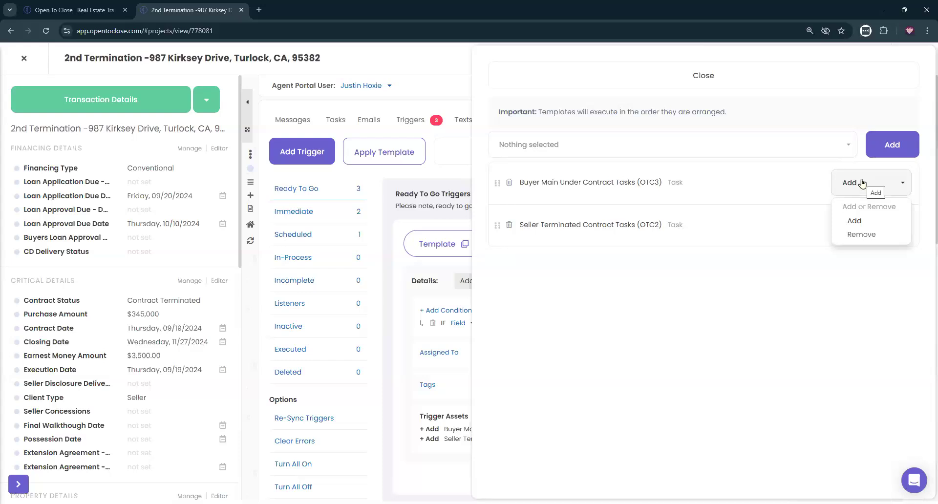
Step: Add the Sample Property Triggers (OTC2) trigger template to the same trigger and close its template settings
{"action": "left_click", "coordinate": [726, 144]}
{"action": "scroll", "coordinate": [555, 356], "scroll_direction": "down", "scroll_amount": 10}
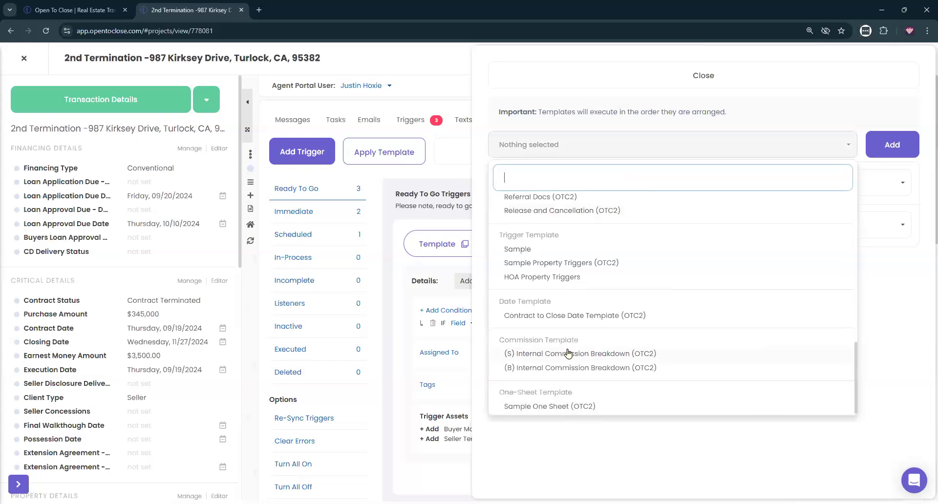
{"action": "scroll", "coordinate": [565, 337], "scroll_direction": "up", "scroll_amount": 3}
{"action": "left_click", "coordinate": [547, 360]}
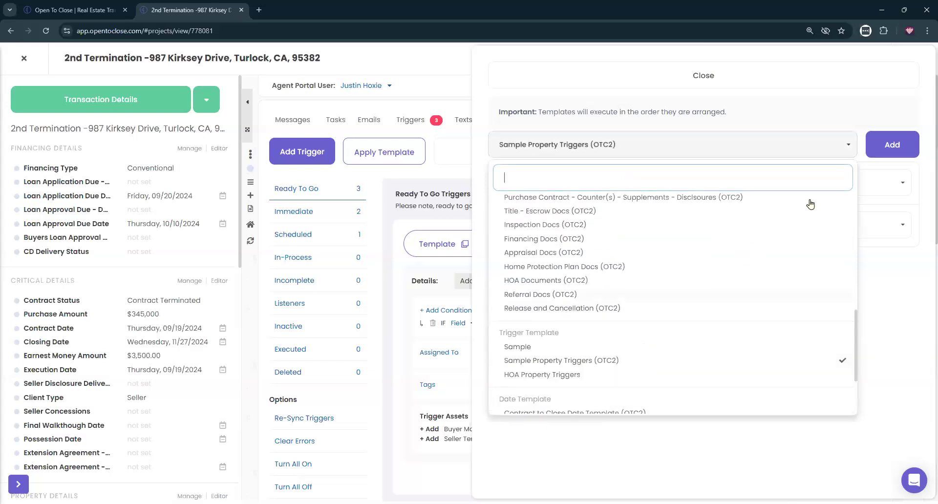
{"action": "left_click", "coordinate": [891, 146]}
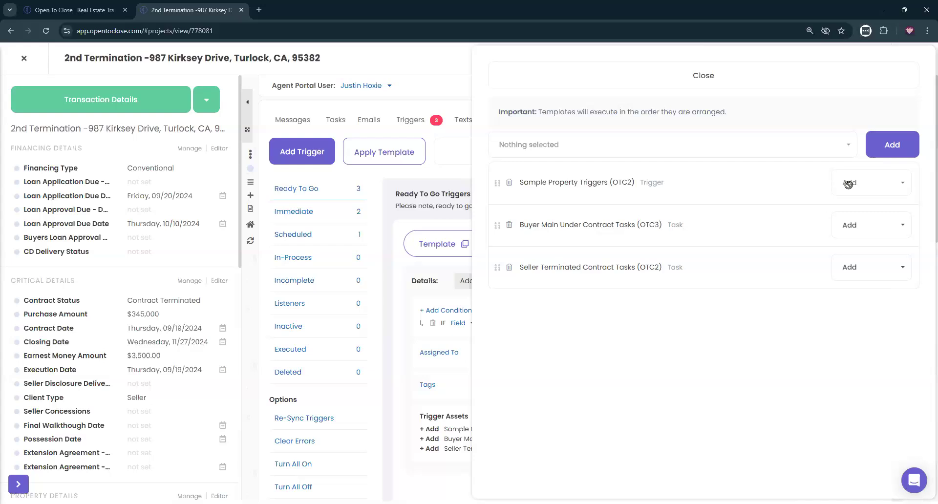
{"action": "left_click", "coordinate": [667, 83]}
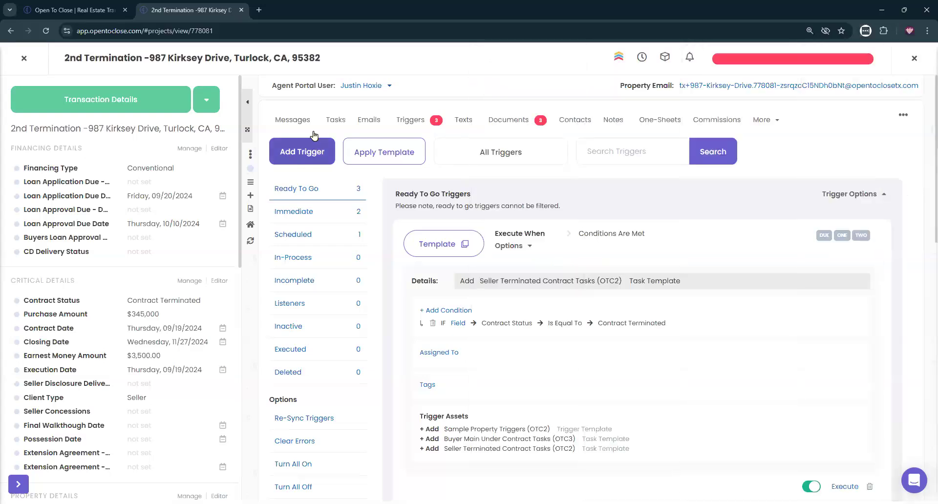
Step: Add a critical, pinned task titled "Remove Trigger Templates from Property" without a date to the property
{"action": "left_click", "coordinate": [335, 122]}
{"action": "left_click", "coordinate": [317, 168]}
{"action": "left_click", "coordinate": [446, 206]}
{"action": "left_click", "coordinate": [367, 224]}
{"action": "left_click", "coordinate": [296, 224]}
{"action": "left_click", "coordinate": [430, 195]}
{"action": "type", "text": "R"}
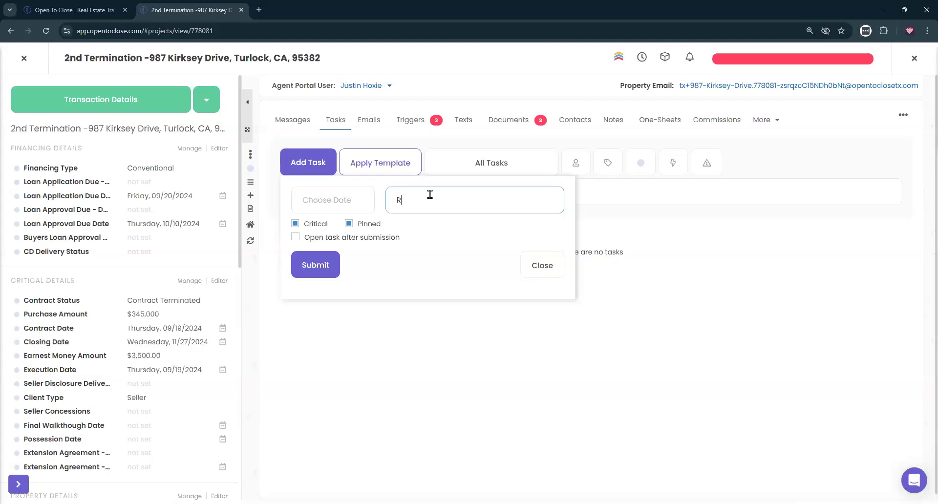
{"action": "type", "text": "emove Trigger Templates from Property"}
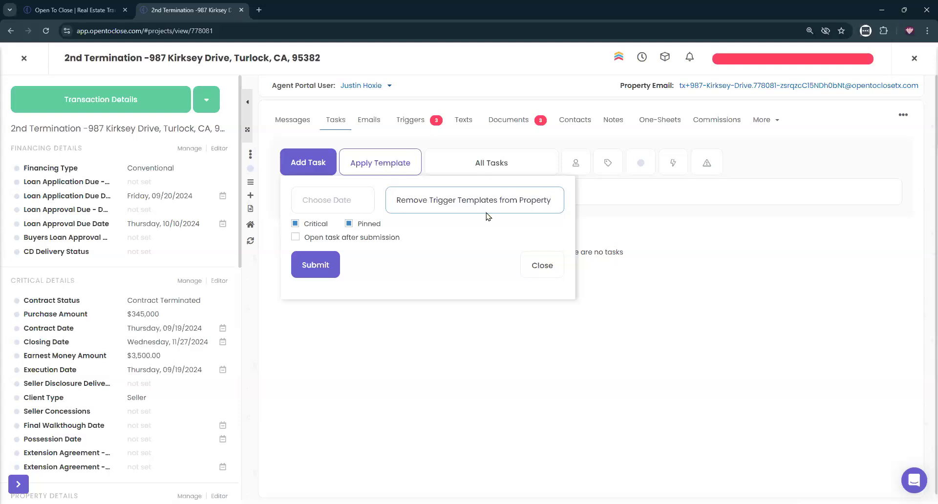
{"action": "left_click", "coordinate": [327, 268]}
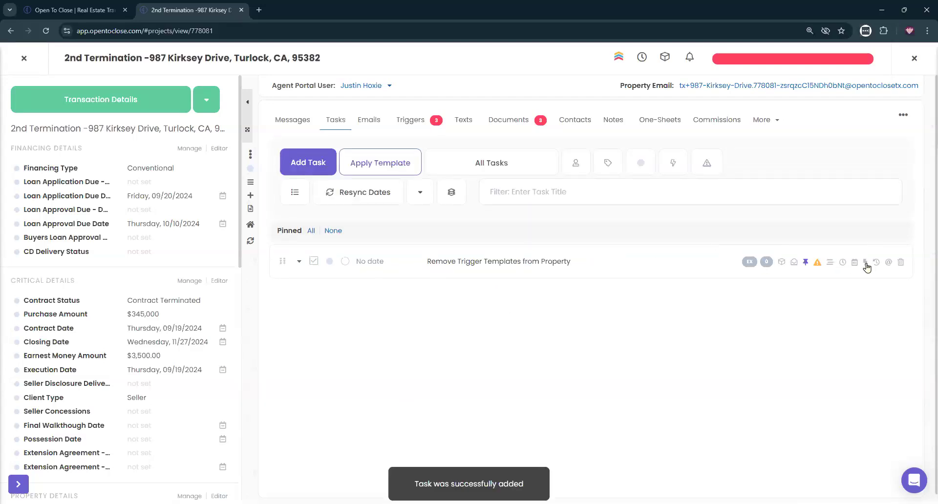
Step: Add a Task Completed trigger with the Add or Remove Template(s) function to the Remove Trigger Templates from Property task
{"action": "left_click", "coordinate": [865, 264]}
{"action": "left_click", "coordinate": [209, 102]}
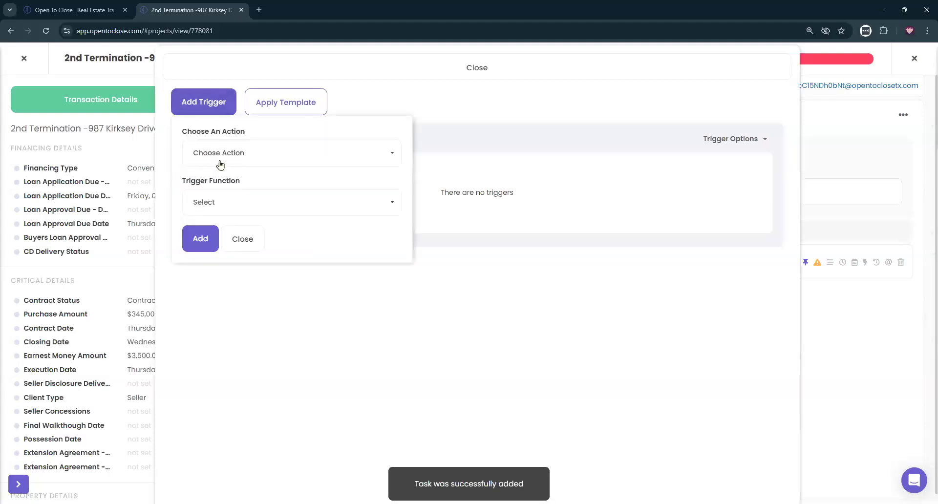
{"action": "left_click", "coordinate": [220, 161]}
{"action": "left_click", "coordinate": [223, 193]}
{"action": "left_click", "coordinate": [245, 202]}
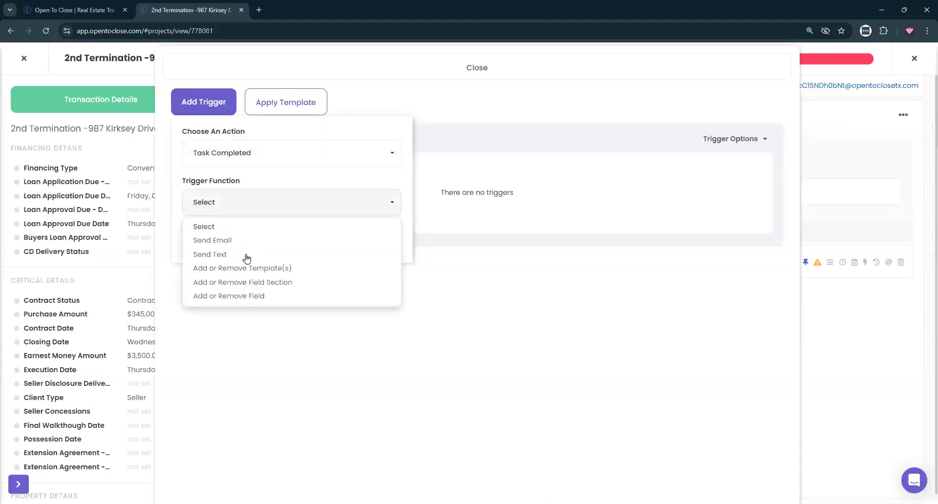
{"action": "left_click", "coordinate": [242, 268]}
{"action": "left_click", "coordinate": [201, 236]}
Step: Add the Sample, Sample Property Triggers (OTC2) and HOA Property Triggers trigger templates to the task's trigger and close its template settings
{"action": "left_click", "coordinate": [658, 155]}
{"action": "scroll", "coordinate": [662, 253], "scroll_direction": "down", "scroll_amount": 10}
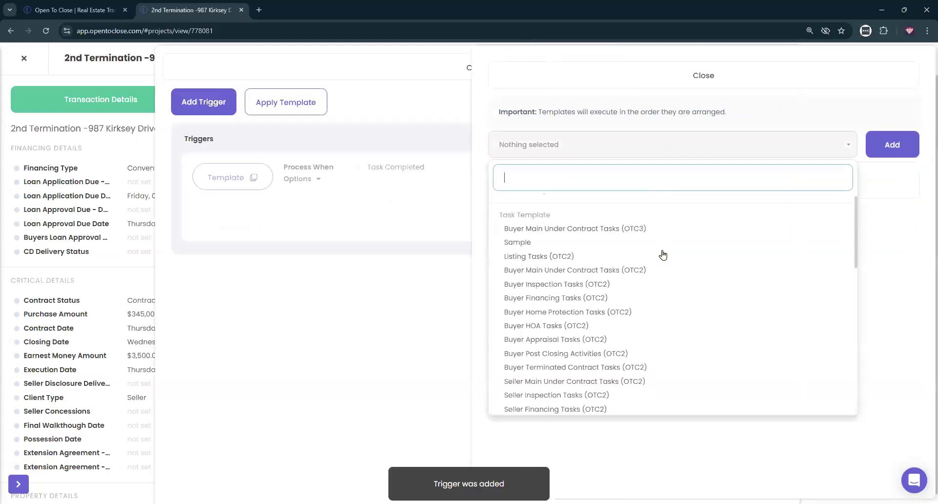
{"action": "left_click", "coordinate": [539, 249]}
{"action": "left_click", "coordinate": [536, 263]}
{"action": "left_click", "coordinate": [542, 277]}
{"action": "left_click", "coordinate": [898, 147]}
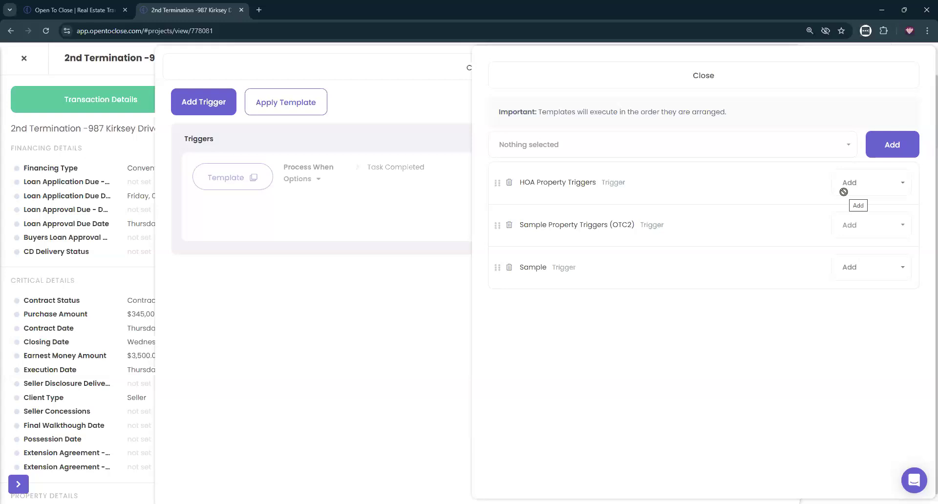
{"action": "left_click", "coordinate": [655, 79]}
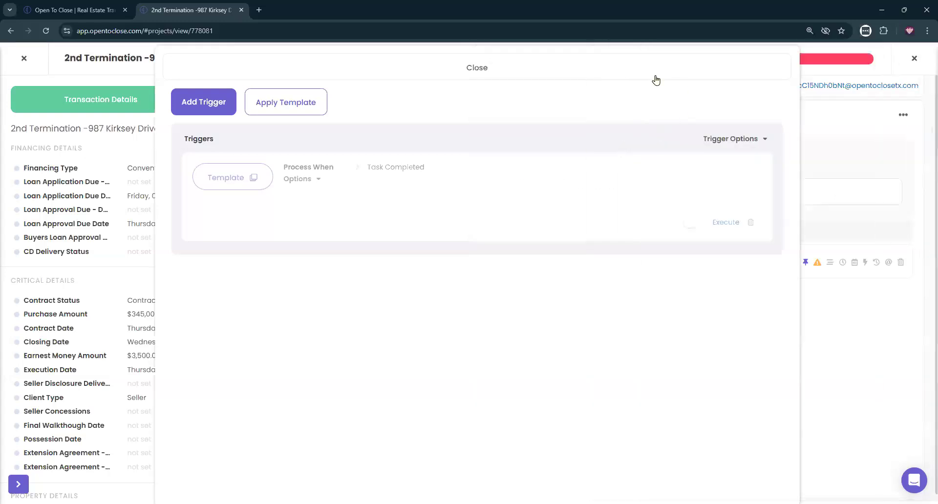
Step: Review the details of the property's ready-to-go triggers and look through the trigger templates available to apply
{"action": "left_click", "coordinate": [412, 120]}
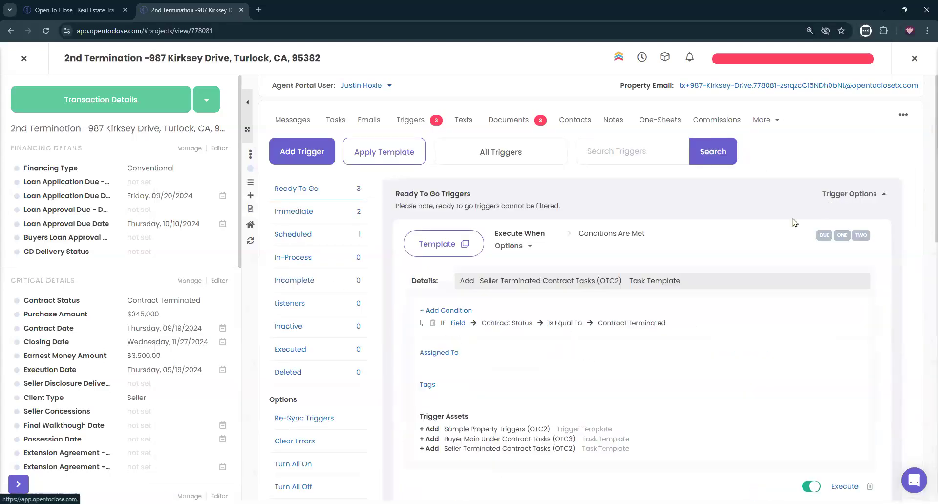
{"action": "scroll", "coordinate": [679, 271], "scroll_direction": "down", "scroll_amount": 9}
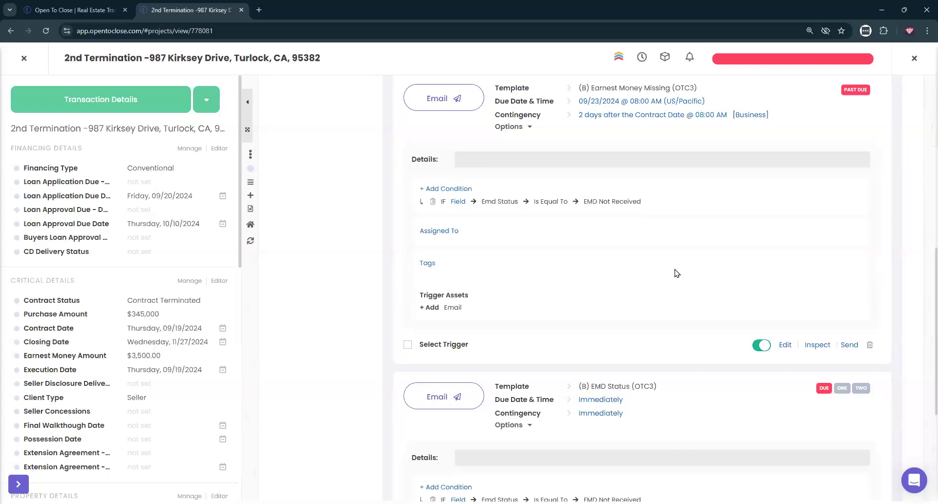
{"action": "scroll", "coordinate": [677, 273], "scroll_direction": "down", "scroll_amount": 4}
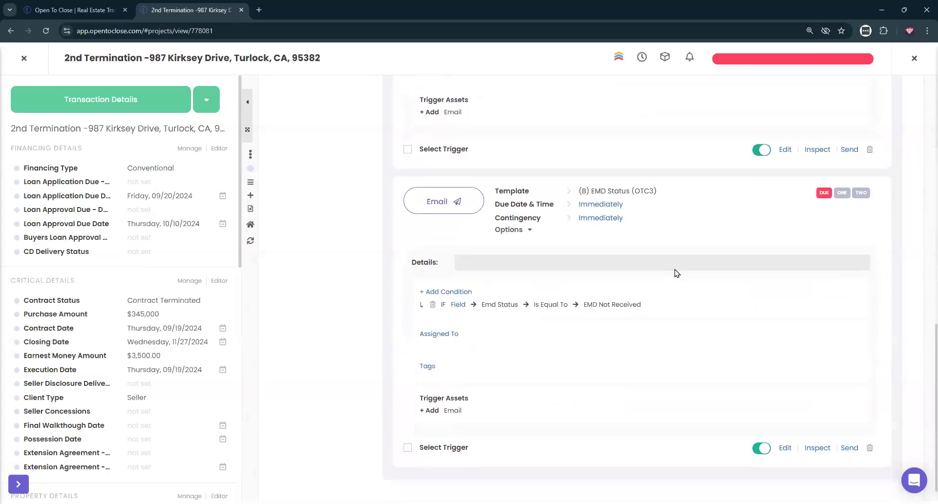
{"action": "scroll", "coordinate": [674, 268], "scroll_direction": "up", "scroll_amount": 13}
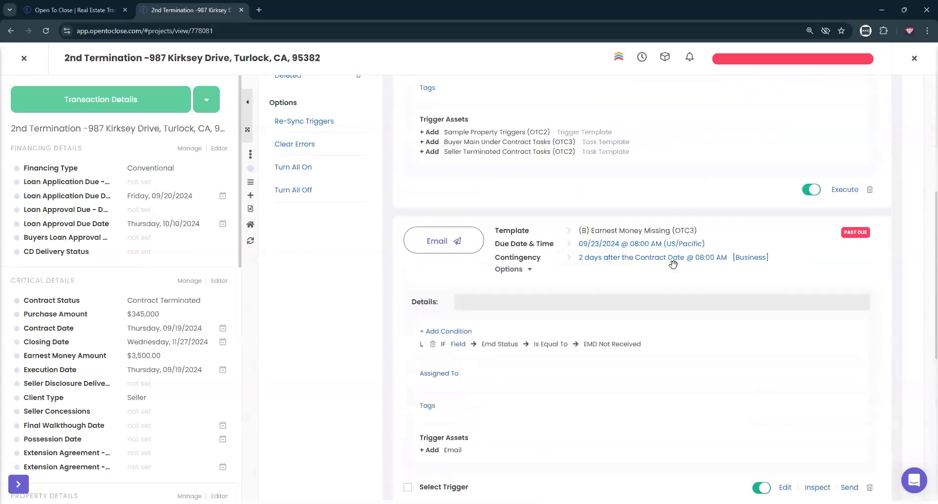
{"action": "left_click", "coordinate": [531, 152]}
{"action": "left_click", "coordinate": [380, 146]}
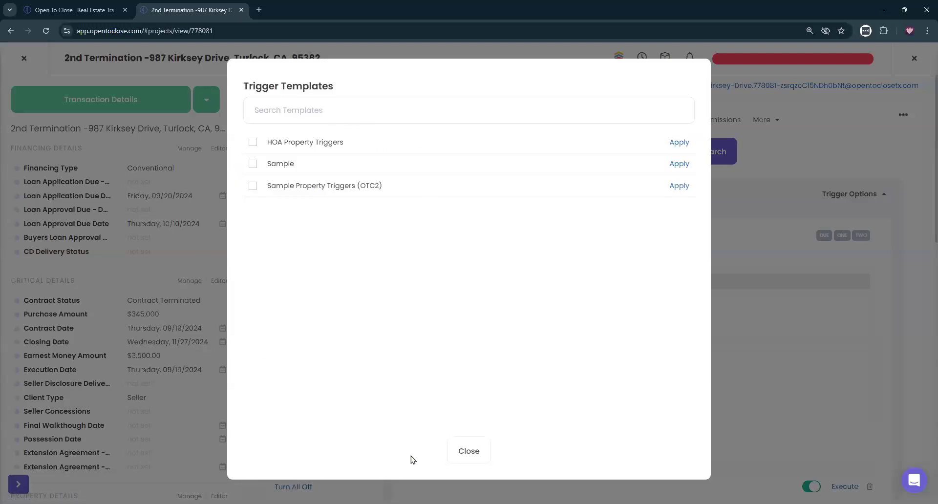
{"action": "key", "text": "Escape"}
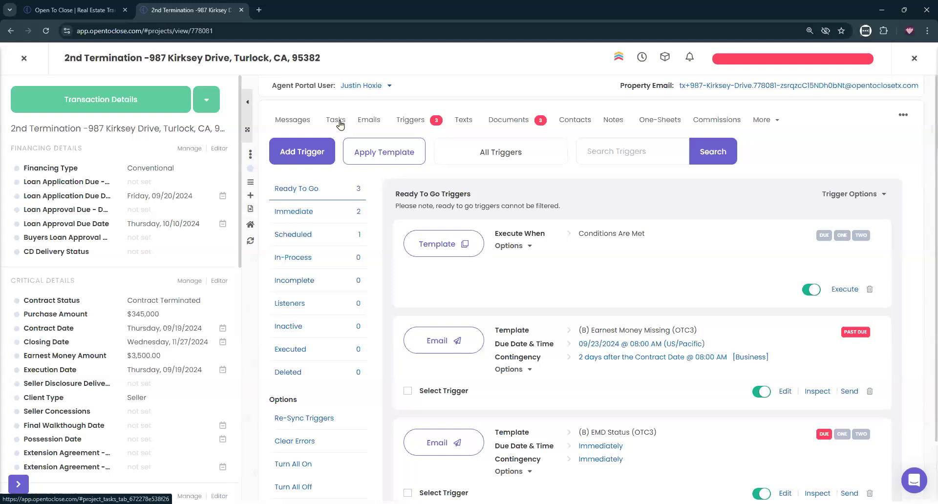
Step: Compare the Remove Trigger Templates task with the ready-to-go trigger's assets, highlighting the Sample Property Triggers (OTC2) line
{"action": "left_click", "coordinate": [340, 124]}
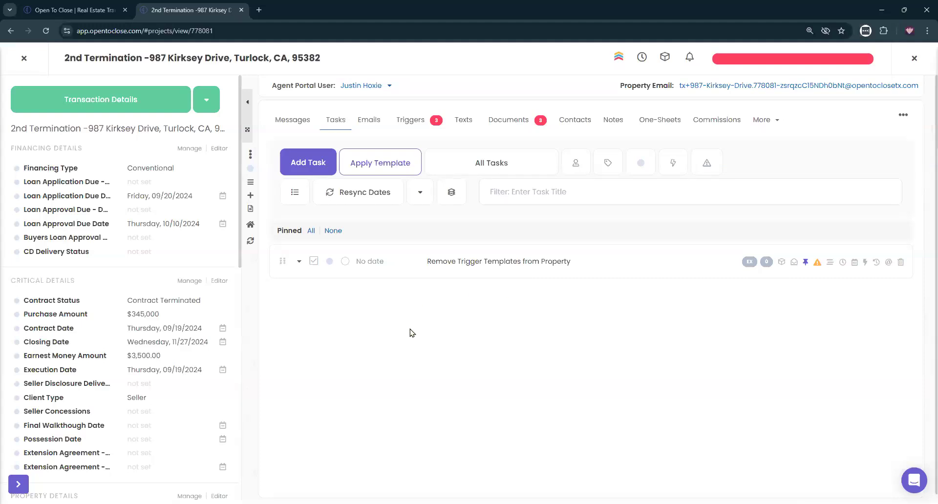
{"action": "scroll", "coordinate": [412, 332], "scroll_direction": "down", "scroll_amount": 1}
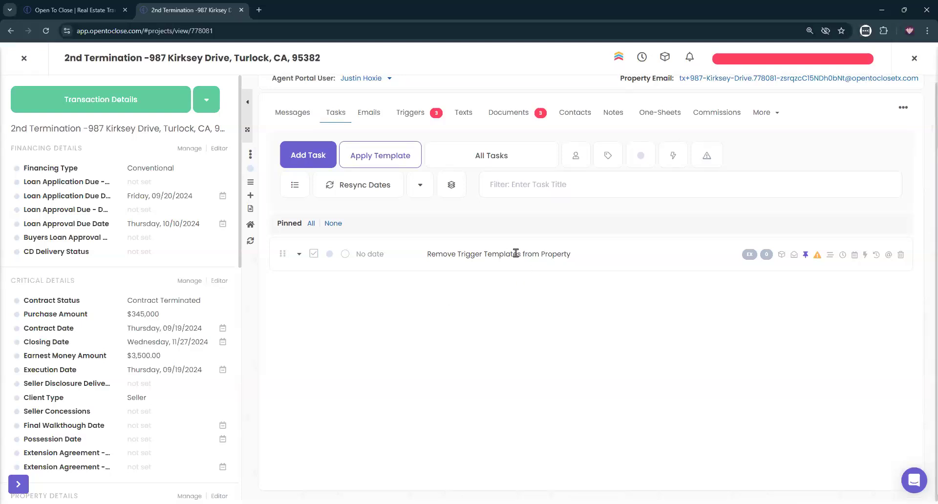
{"action": "left_click", "coordinate": [412, 114]}
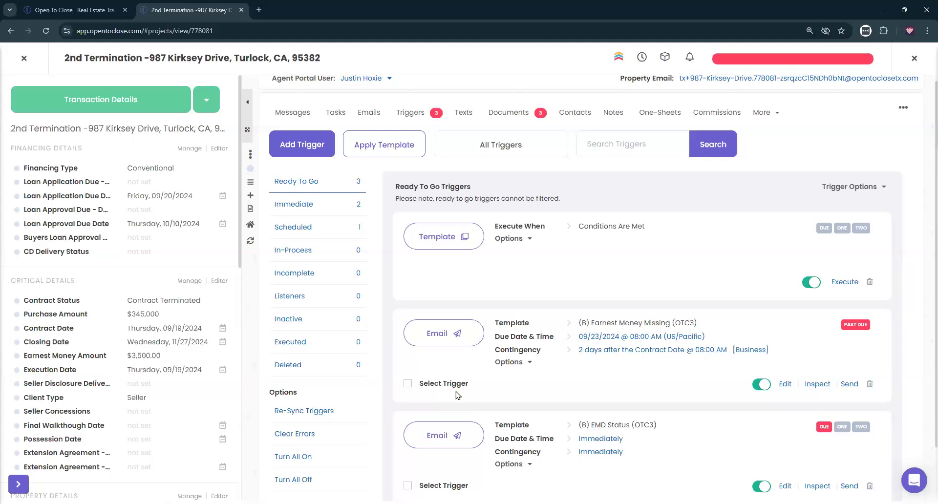
{"action": "left_click", "coordinate": [869, 186]}
{"action": "left_click_drag", "start_coordinate": [423, 436], "coordinate": [646, 441]}
{"action": "left_click", "coordinate": [573, 422]}
{"action": "triple_click", "coordinate": [571, 422]}
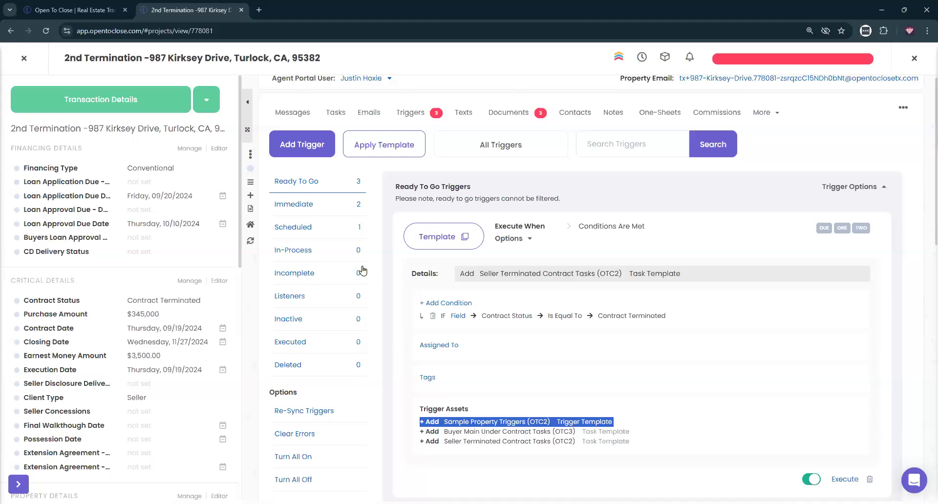
Step: Return to the property's tasks and review the list of secondary intake forms available for it
{"action": "left_click", "coordinate": [335, 114]}
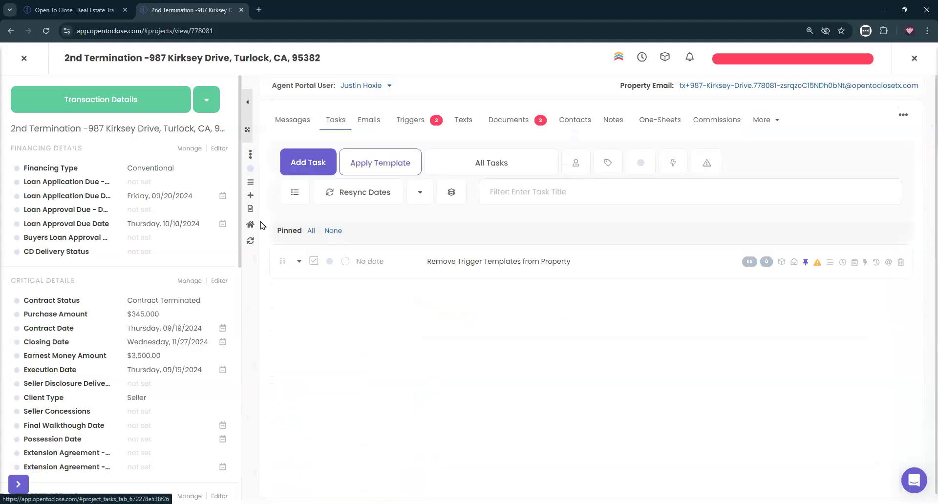
{"action": "left_click", "coordinate": [250, 210]}
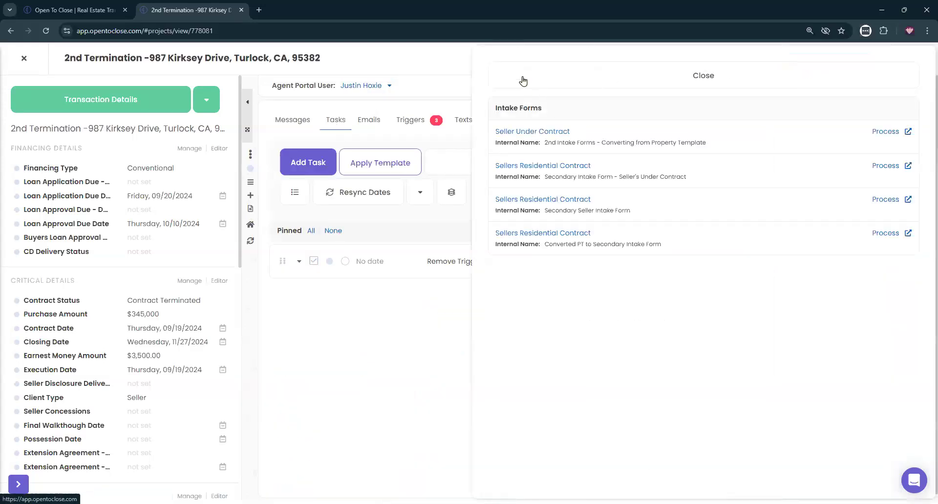
{"action": "left_click", "coordinate": [250, 209]}
{"action": "left_click", "coordinate": [250, 209]}
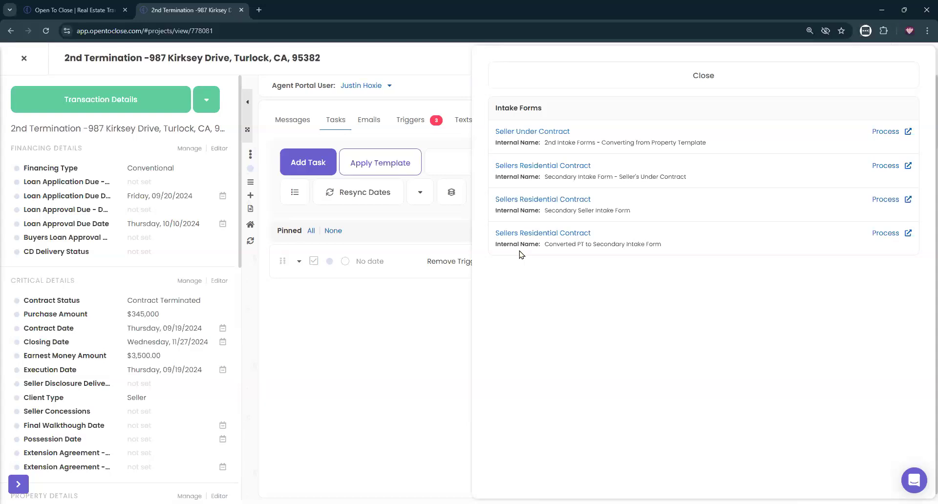
{"action": "left_click", "coordinate": [584, 86]}
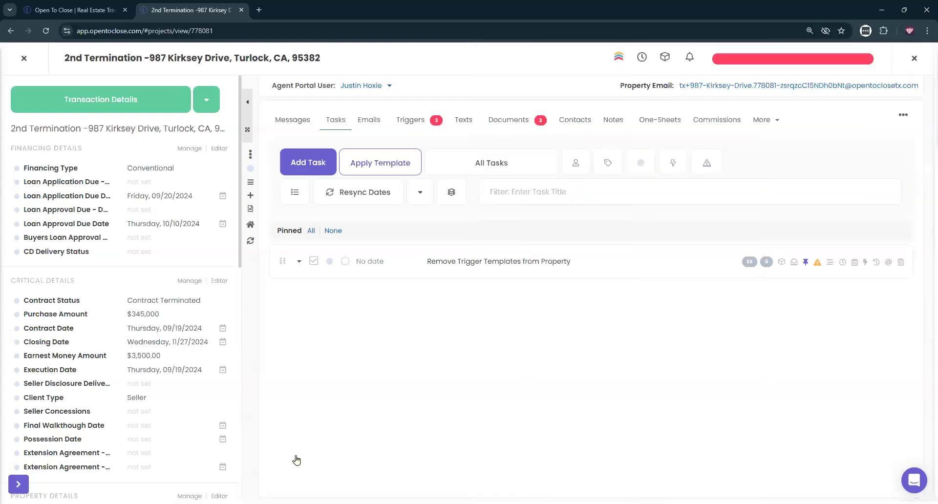
Step: Turn off all triggers on the property and look over its secondary intake forms again
{"action": "left_click", "coordinate": [293, 416]}
{"action": "left_click", "coordinate": [488, 318]}
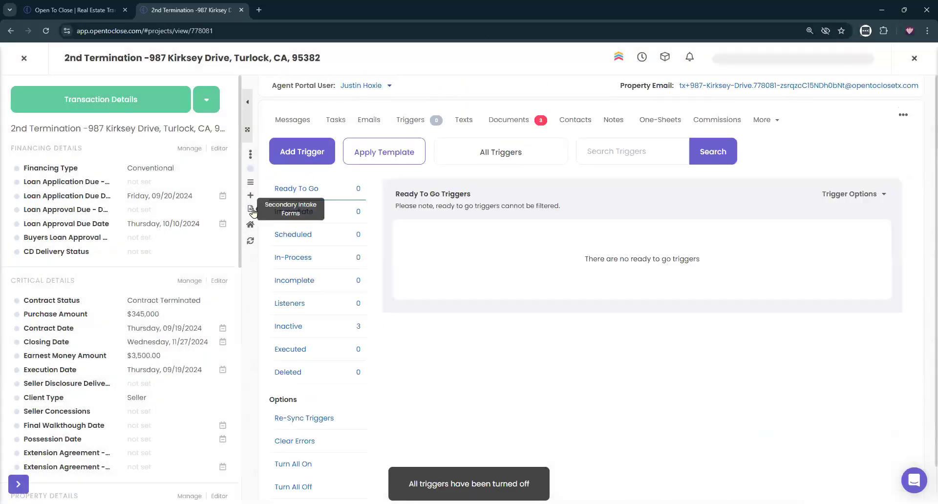
{"action": "left_click", "coordinate": [251, 210]}
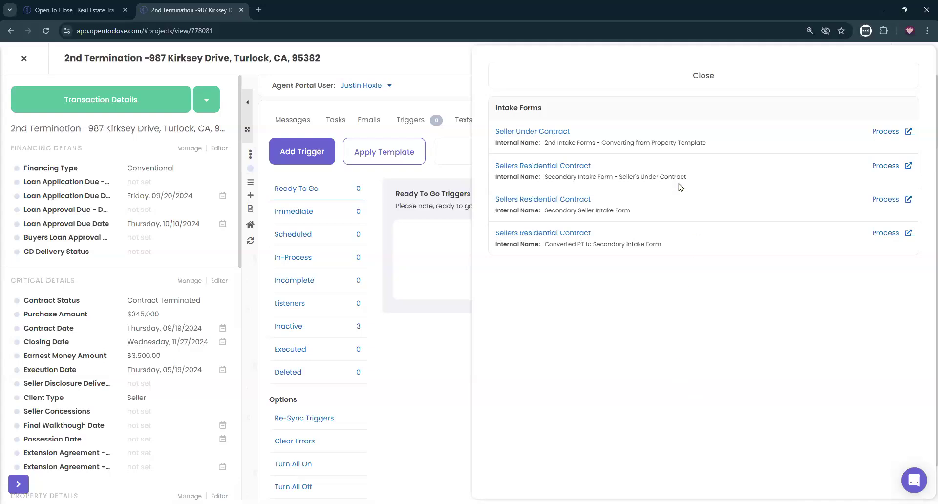
{"action": "left_click", "coordinate": [522, 84]}
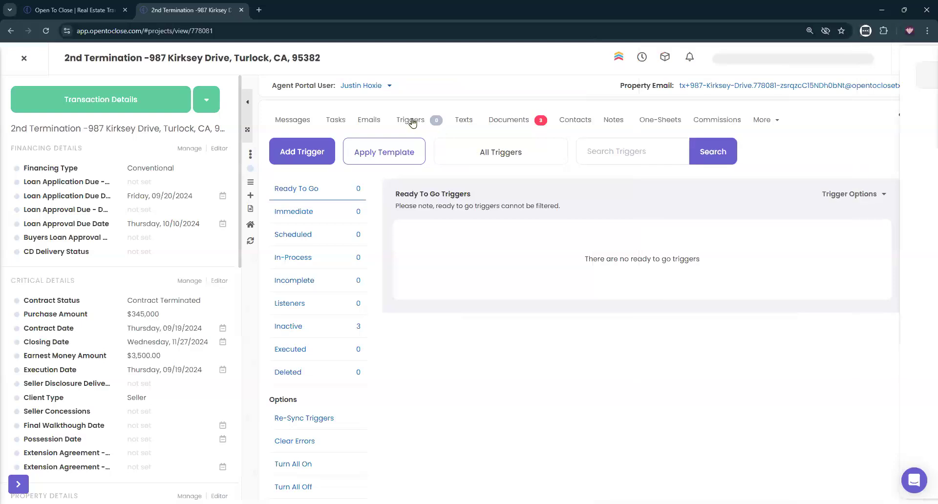
Step: Delete the Remove Trigger Templates from Property task and close the property
{"action": "left_click", "coordinate": [332, 120]}
{"action": "left_click", "coordinate": [901, 262]}
{"action": "left_click", "coordinate": [505, 317]}
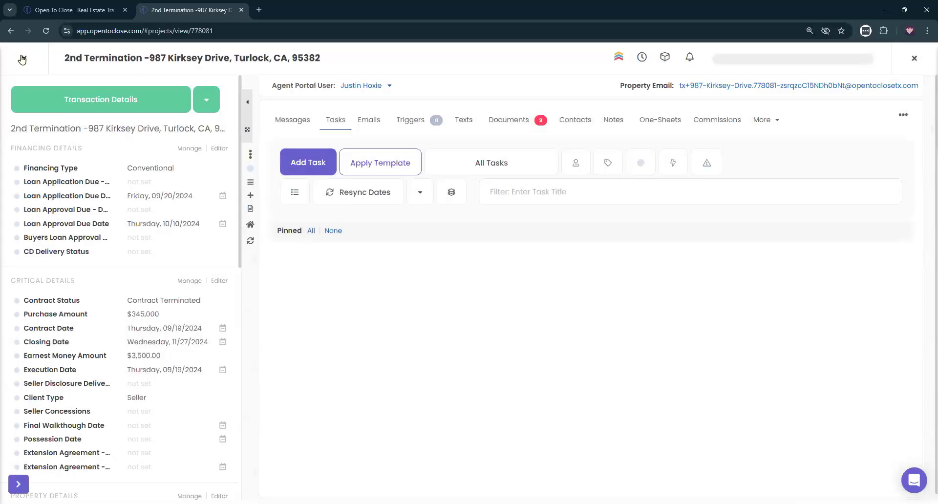
{"action": "left_click", "coordinate": [22, 59]}
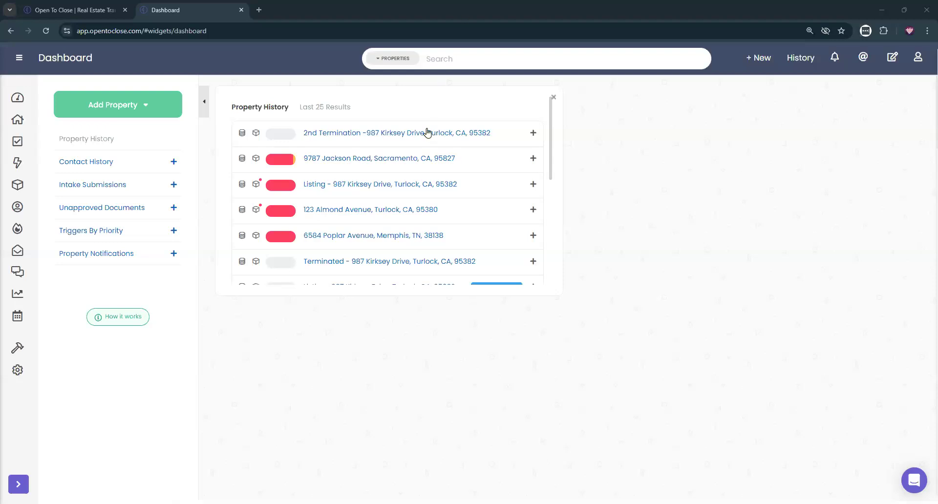
Step: Open the Sacramento property from the property history and view the internal details of its pinned test task
{"action": "left_click", "coordinate": [356, 158]}
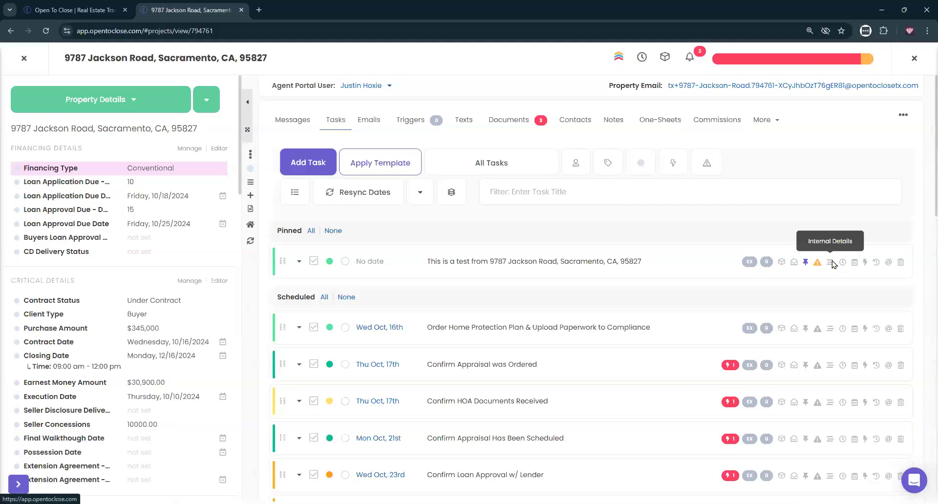
{"action": "left_click", "coordinate": [829, 261]}
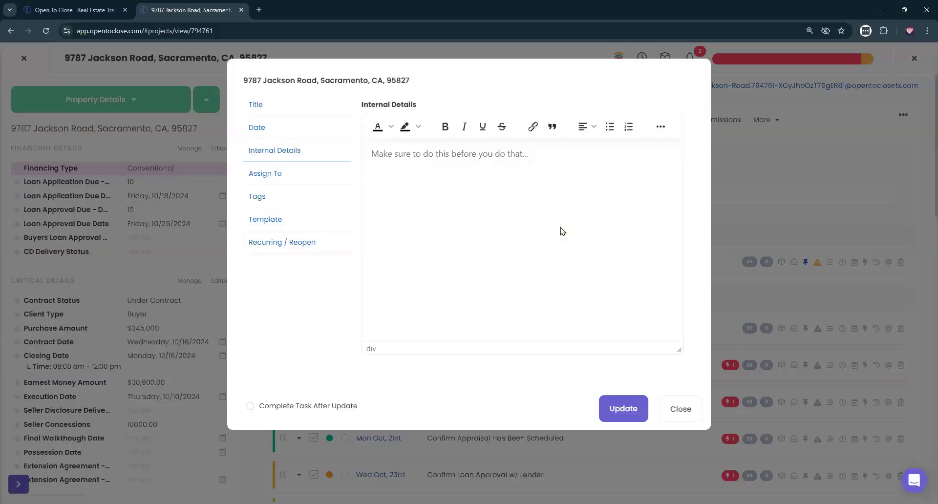
{"action": "left_click", "coordinate": [673, 417]}
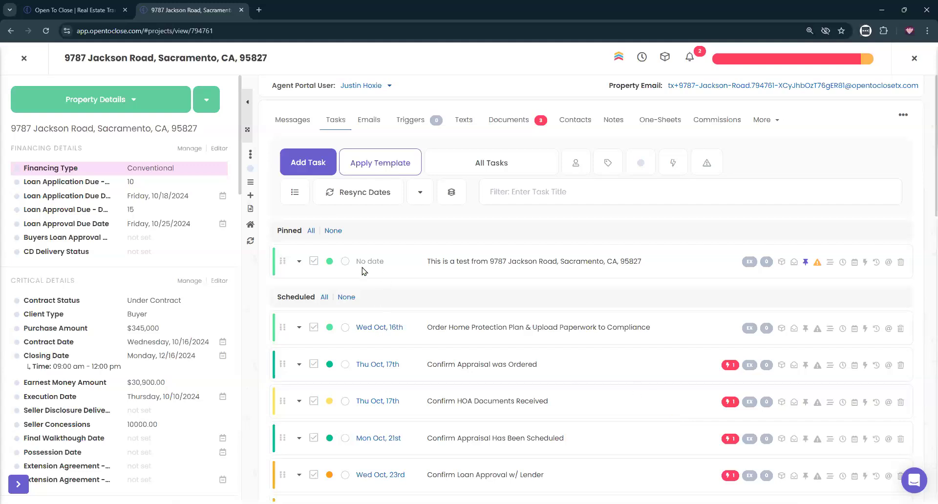
Step: Expand all tasks of the property to examine their conditions, tags and roles, and collapse them again
{"action": "left_click", "coordinate": [419, 192]}
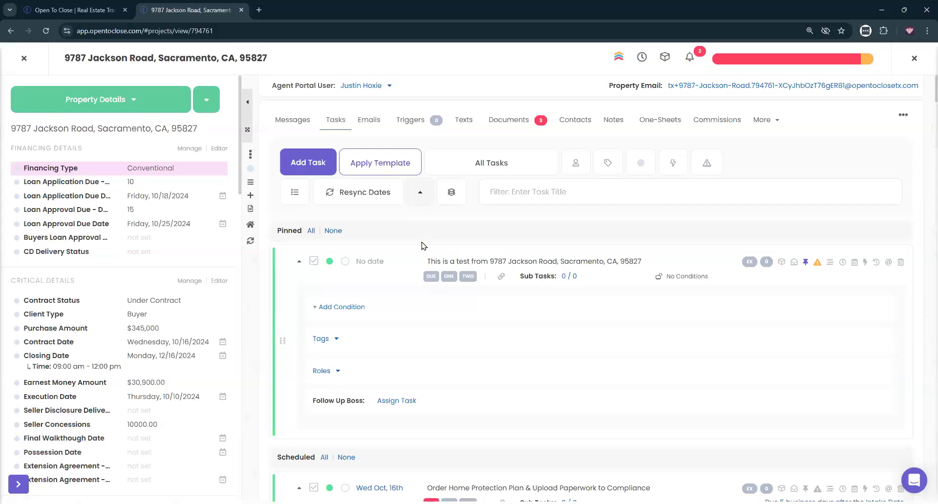
{"action": "scroll", "coordinate": [421, 245], "scroll_direction": "down", "scroll_amount": 7}
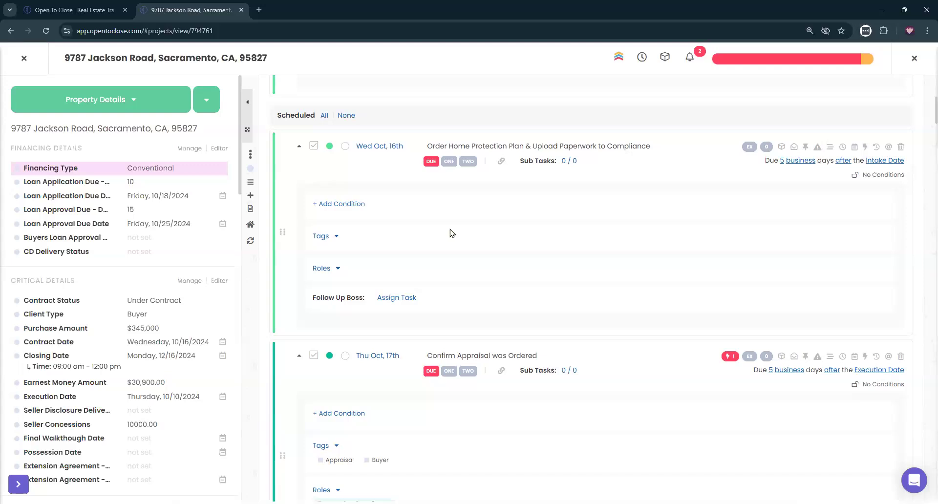
{"action": "scroll", "coordinate": [450, 233], "scroll_direction": "up", "scroll_amount": 7}
{"action": "left_click", "coordinate": [419, 191]}
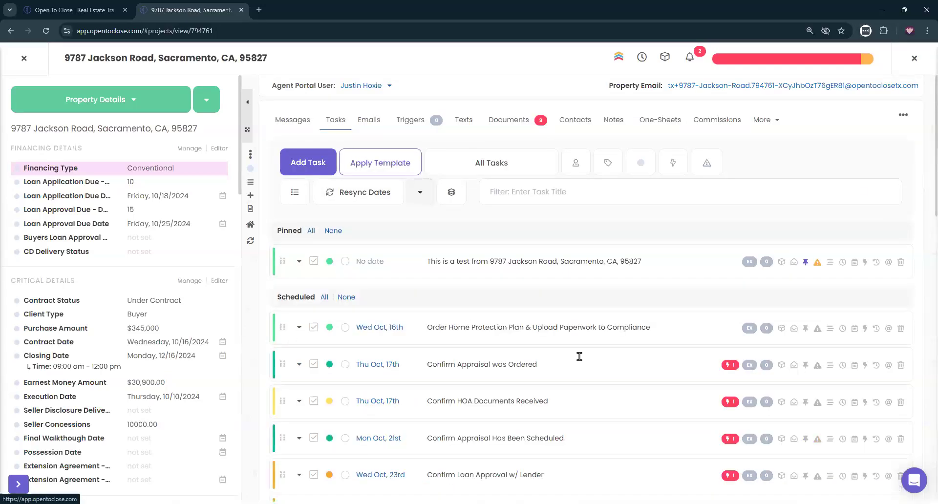
Step: Open the task template assignment for the Order Home Protection Plan & Upload Paperwork to Compliance task
{"action": "scroll", "coordinate": [431, 298], "scroll_direction": "down", "scroll_amount": 3}
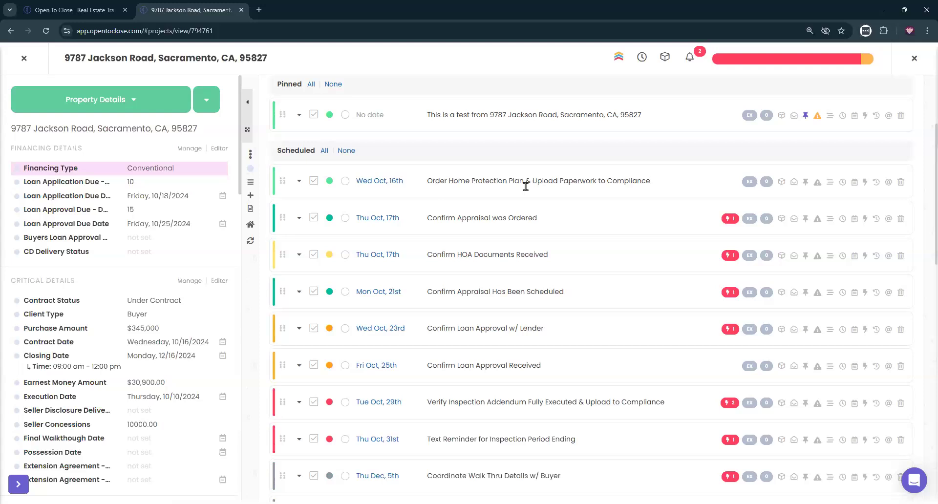
{"action": "left_click", "coordinate": [829, 182]}
{"action": "left_click", "coordinate": [255, 220]}
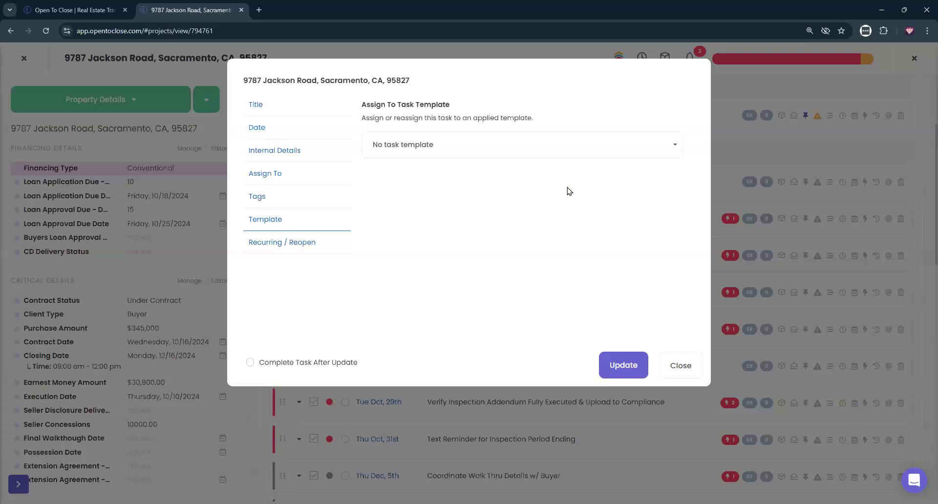
Step: Close the task dialog without updating it and show the property's completed tasks
{"action": "double_click", "coordinate": [405, 119]}
{"action": "left_click", "coordinate": [679, 364]}
{"action": "scroll", "coordinate": [520, 200], "scroll_direction": "up", "scroll_amount": 3}
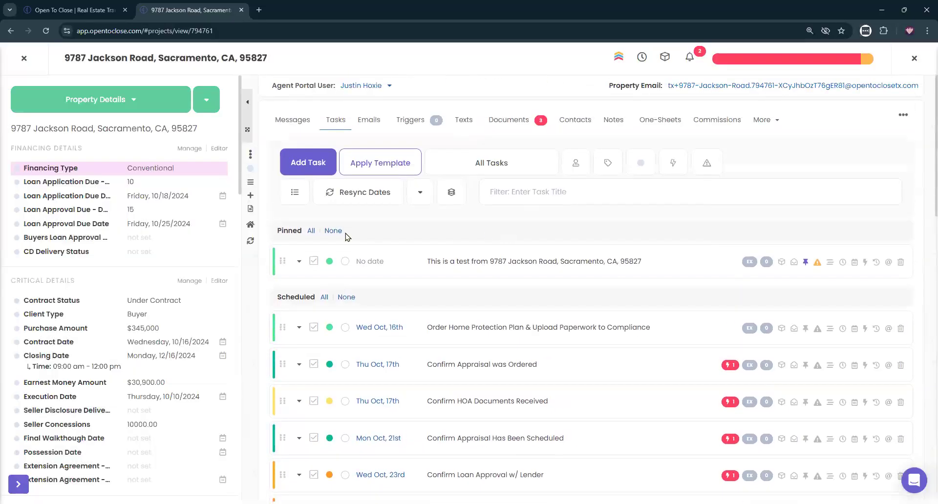
{"action": "left_click", "coordinate": [295, 193]}
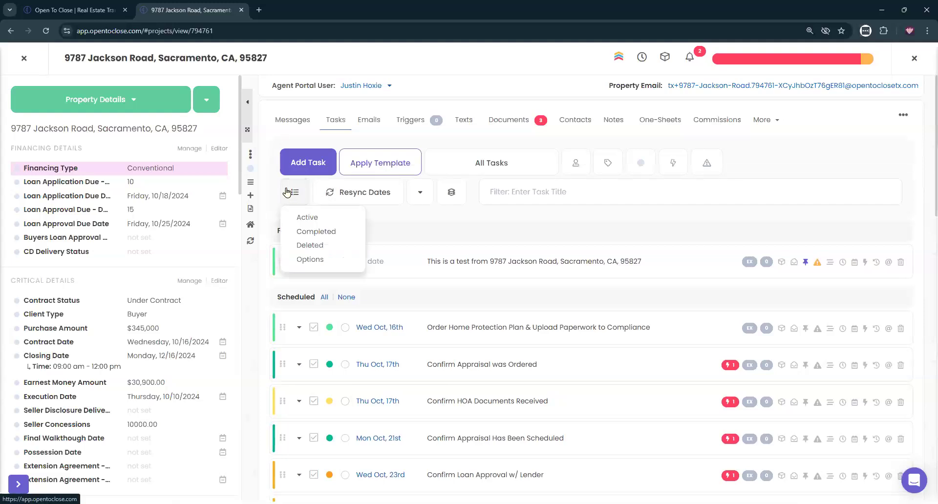
{"action": "left_click", "coordinate": [318, 232]}
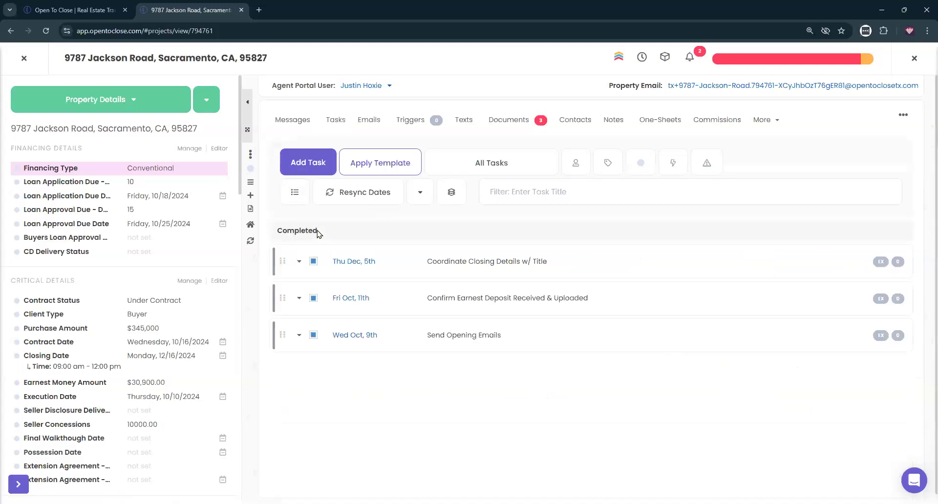
Step: View the task templates applied to the property, and expand and collapse the details of all completed tasks
{"action": "left_click", "coordinate": [546, 165]}
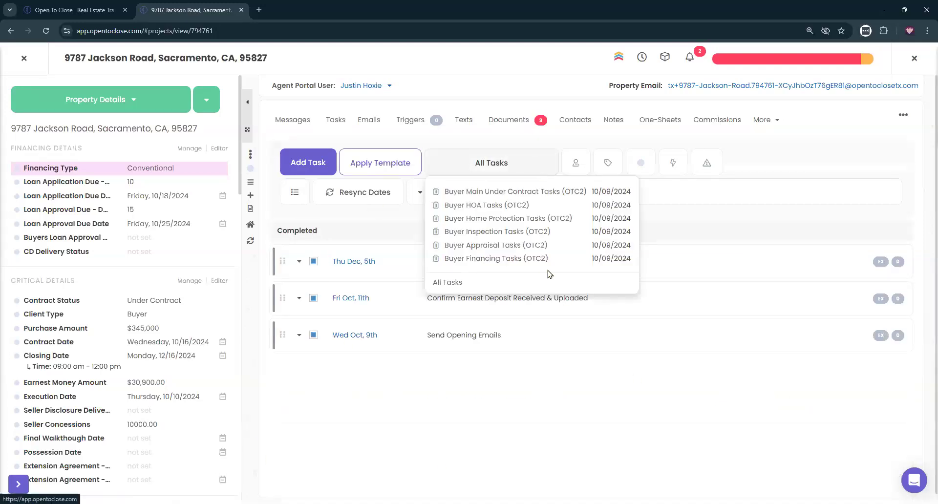
{"action": "left_click", "coordinate": [412, 210]}
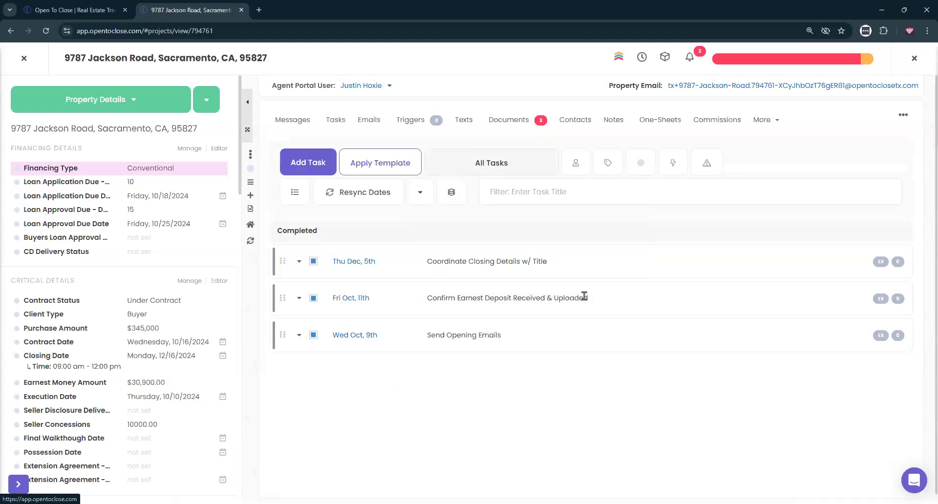
{"action": "left_click", "coordinate": [415, 197]}
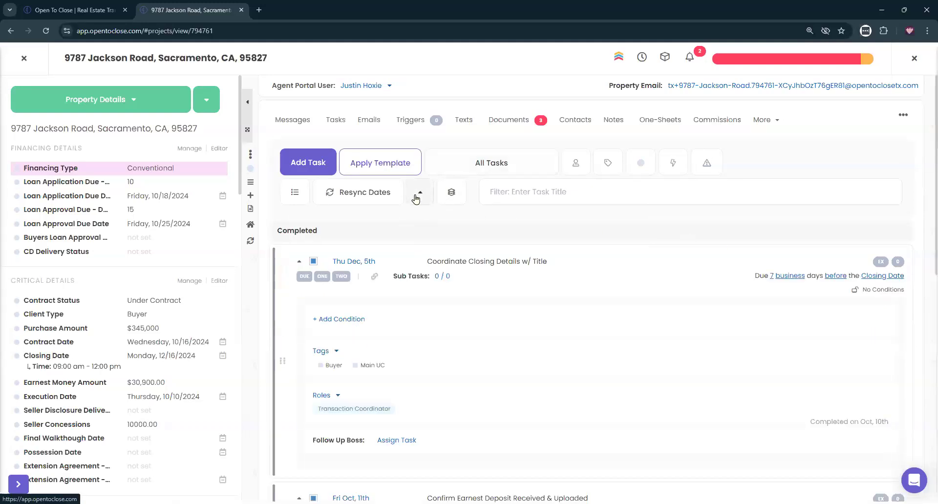
{"action": "left_click", "coordinate": [415, 197]}
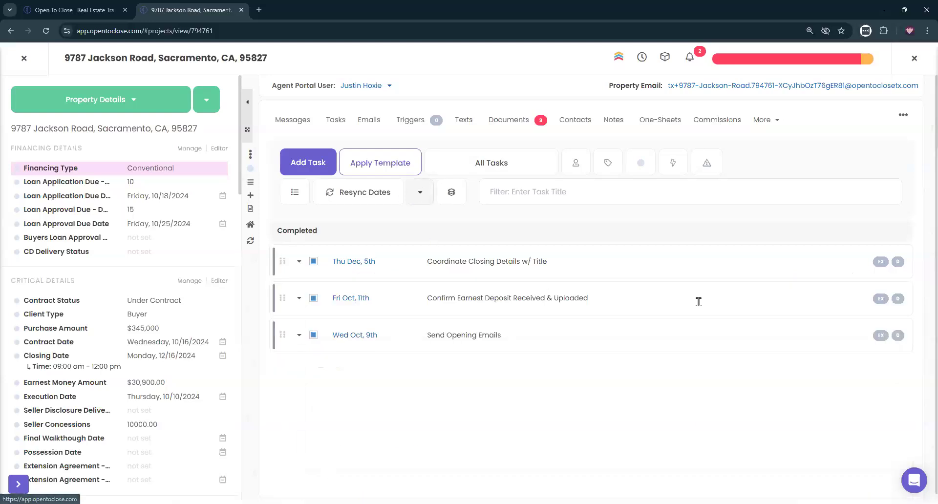
Step: Check the property's deleted tasks and return to its active task list
{"action": "left_click", "coordinate": [295, 195]}
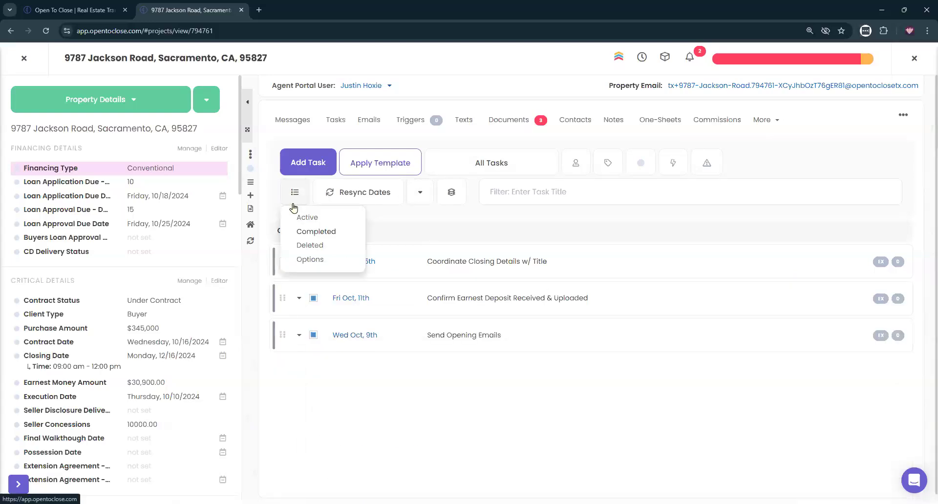
{"action": "left_click", "coordinate": [311, 247]}
{"action": "left_click", "coordinate": [293, 193]}
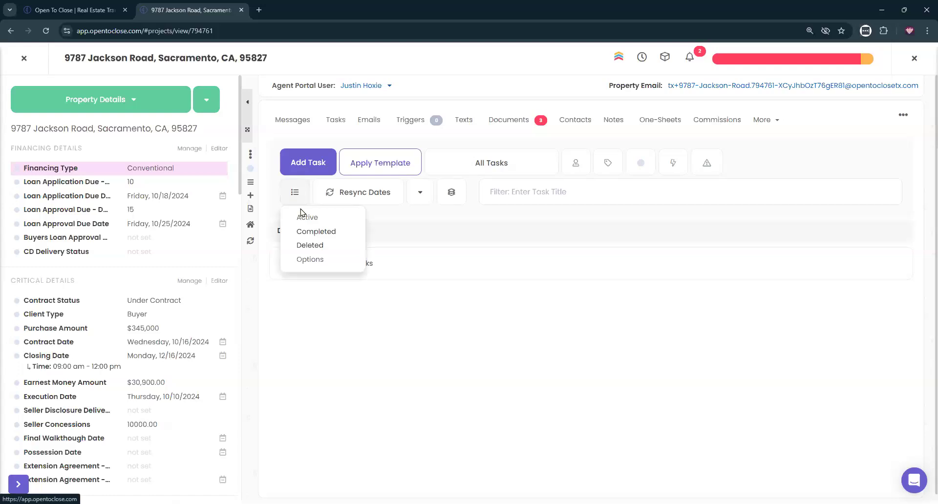
{"action": "left_click", "coordinate": [308, 218]}
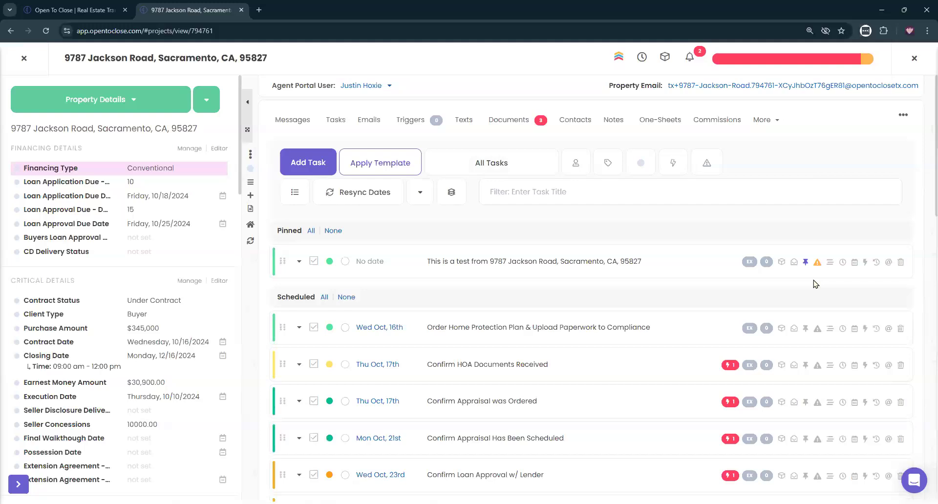
Step: Review the property's All Activity log through its oldest entries and close the property
{"action": "left_click", "coordinate": [760, 122]}
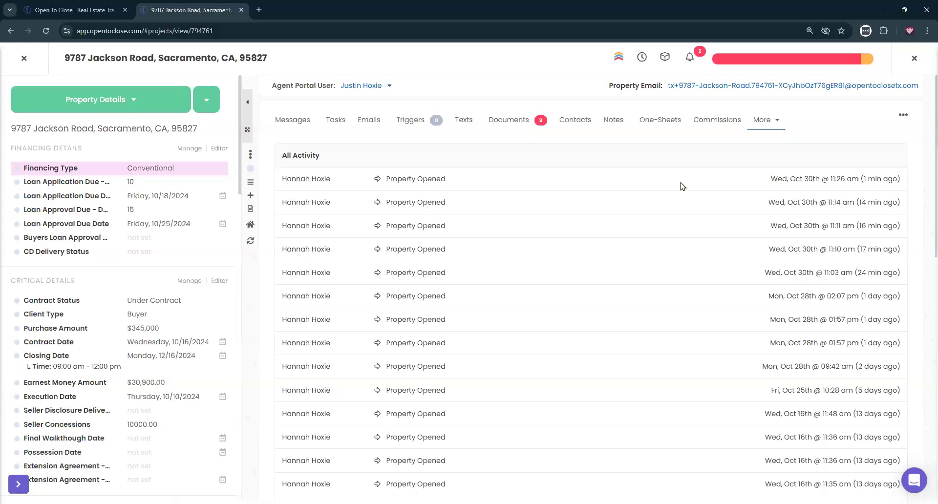
{"action": "scroll", "coordinate": [575, 230], "scroll_direction": "down", "scroll_amount": 12}
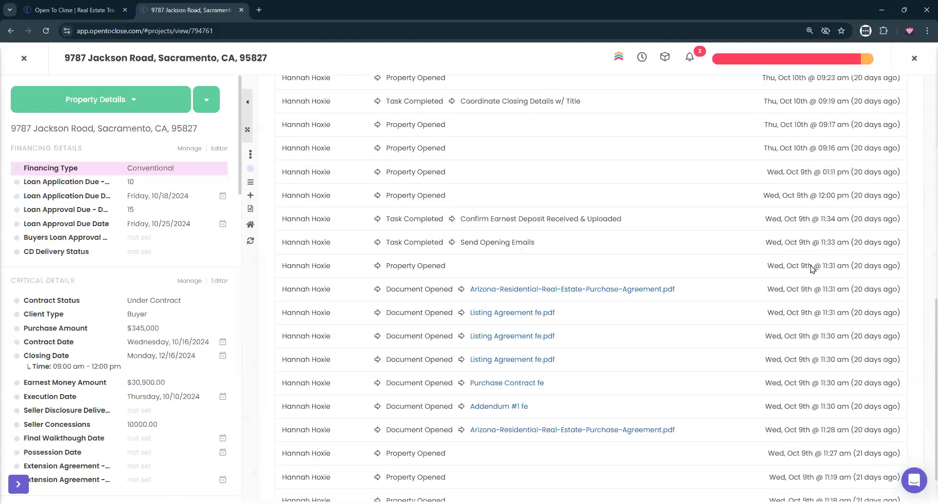
{"action": "scroll", "coordinate": [714, 268], "scroll_direction": "down", "scroll_amount": 1}
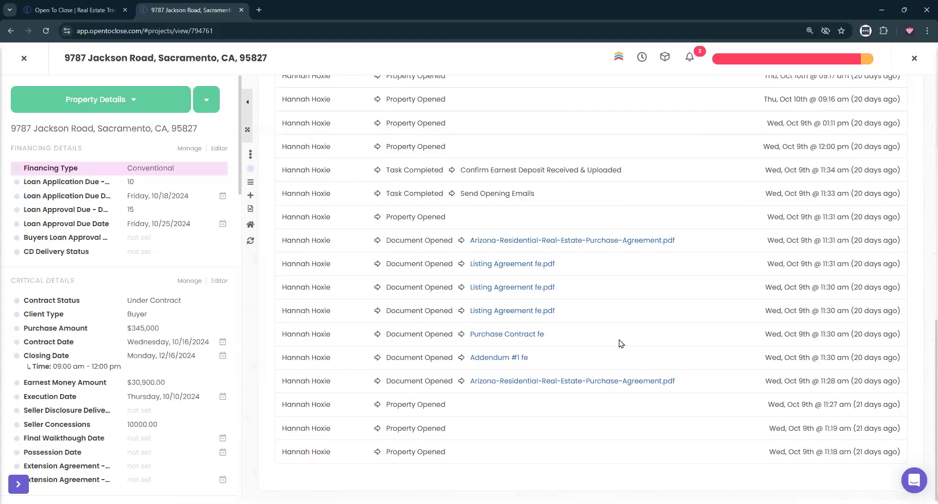
{"action": "scroll", "coordinate": [620, 318], "scroll_direction": "up", "scroll_amount": 10}
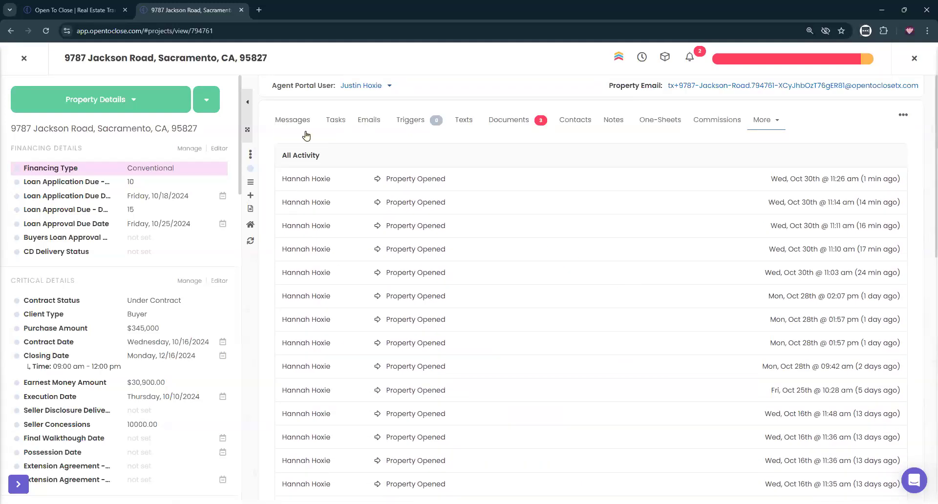
{"action": "left_click", "coordinate": [343, 123]}
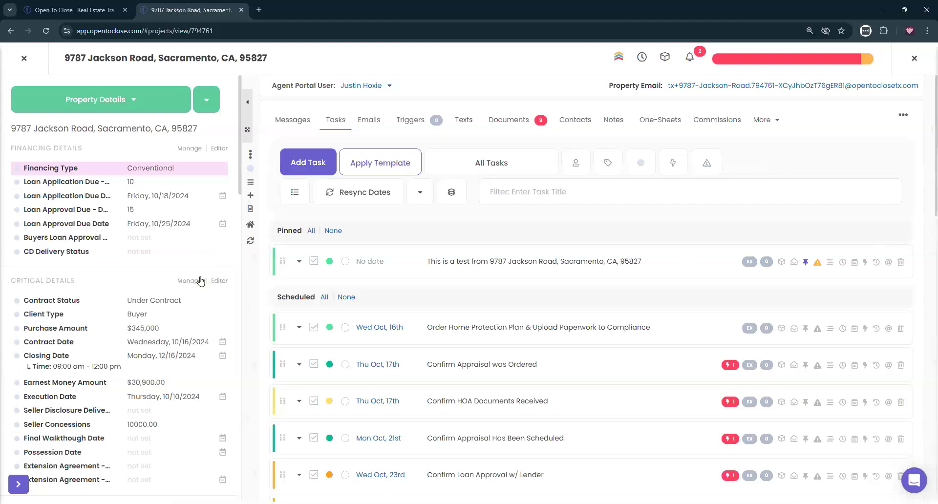
{"action": "left_click", "coordinate": [24, 58]}
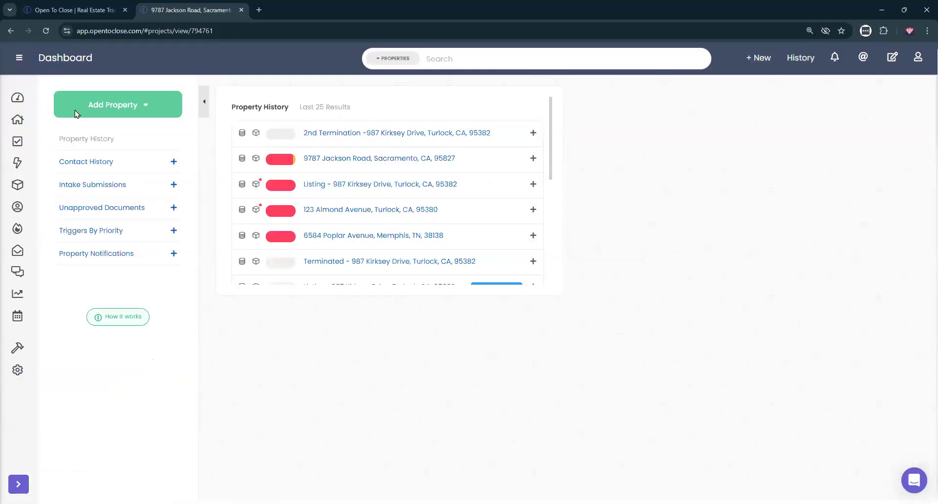
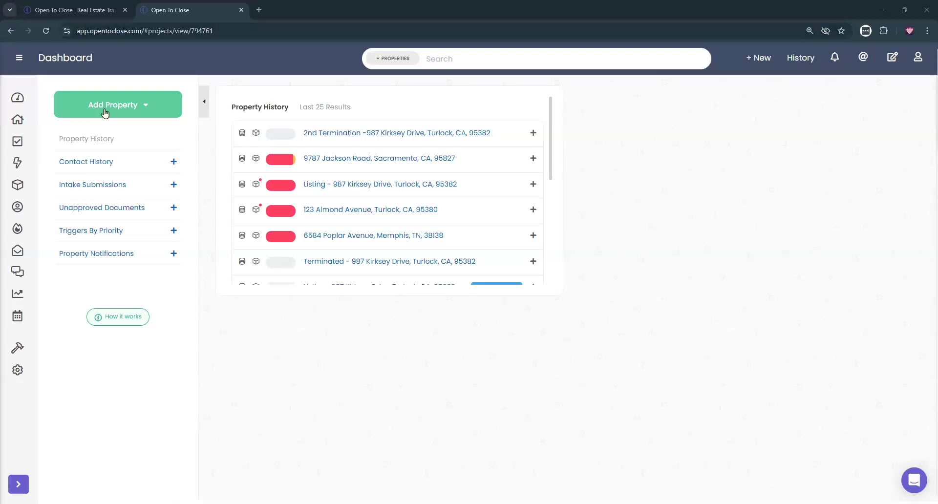
Step: Examine the submissions under Property Value Changes in Data Requests and return to the dashboard
{"action": "left_click", "coordinate": [18, 189]}
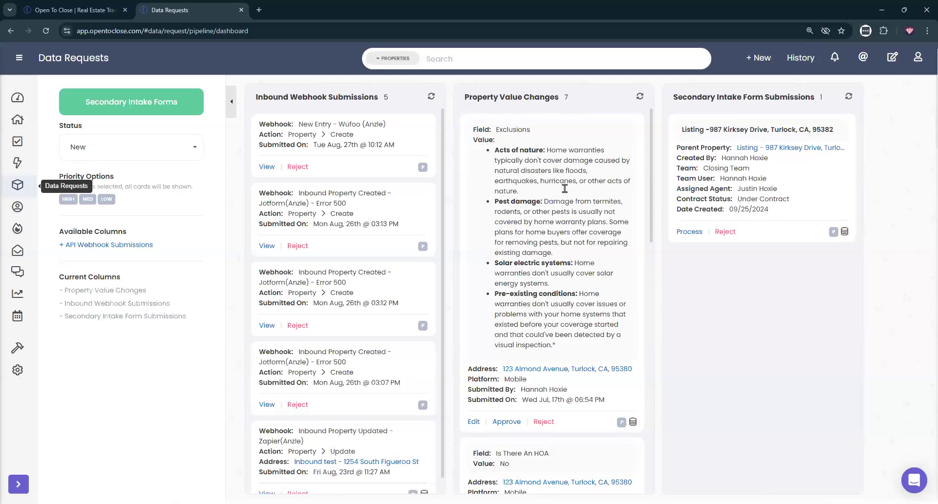
{"action": "scroll", "coordinate": [561, 188], "scroll_direction": "down", "scroll_amount": 3}
{"action": "scroll", "coordinate": [602, 264], "scroll_direction": "up", "scroll_amount": 2}
{"action": "scroll", "coordinate": [601, 265], "scroll_direction": "up", "scroll_amount": 2}
{"action": "scroll", "coordinate": [570, 268], "scroll_direction": "down", "scroll_amount": 7}
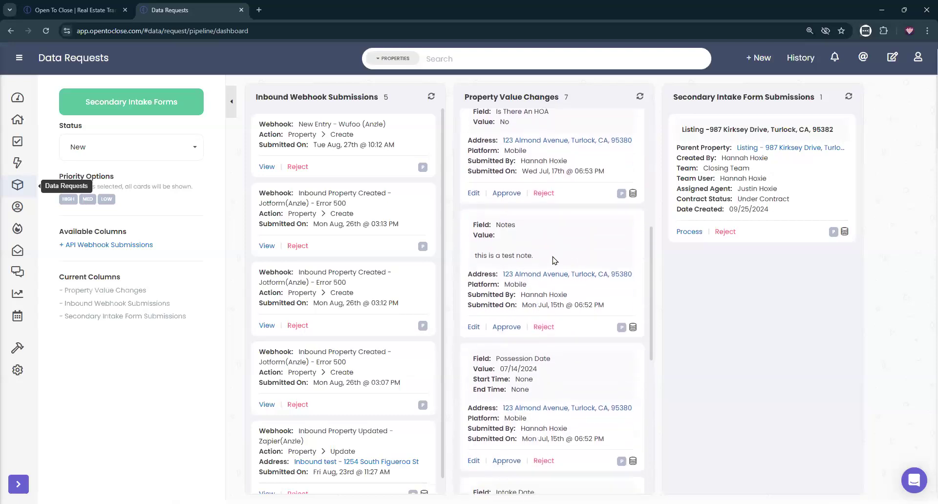
{"action": "scroll", "coordinate": [554, 259], "scroll_direction": "up", "scroll_amount": 2}
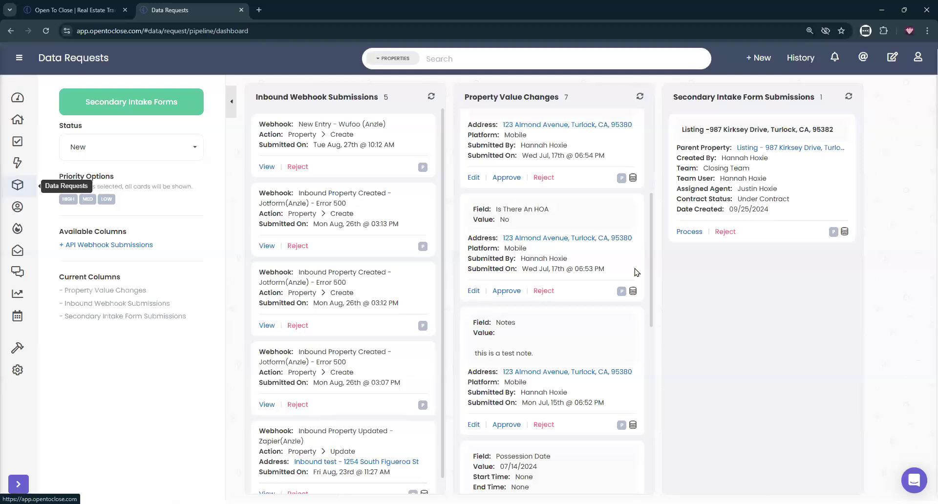
{"action": "scroll", "coordinate": [561, 323], "scroll_direction": "down", "scroll_amount": 2}
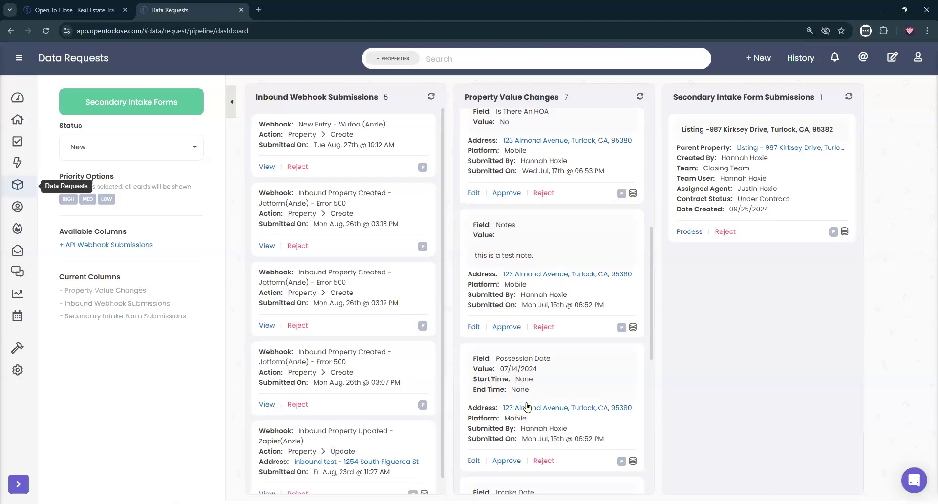
{"action": "scroll", "coordinate": [526, 401], "scroll_direction": "up", "scroll_amount": 7}
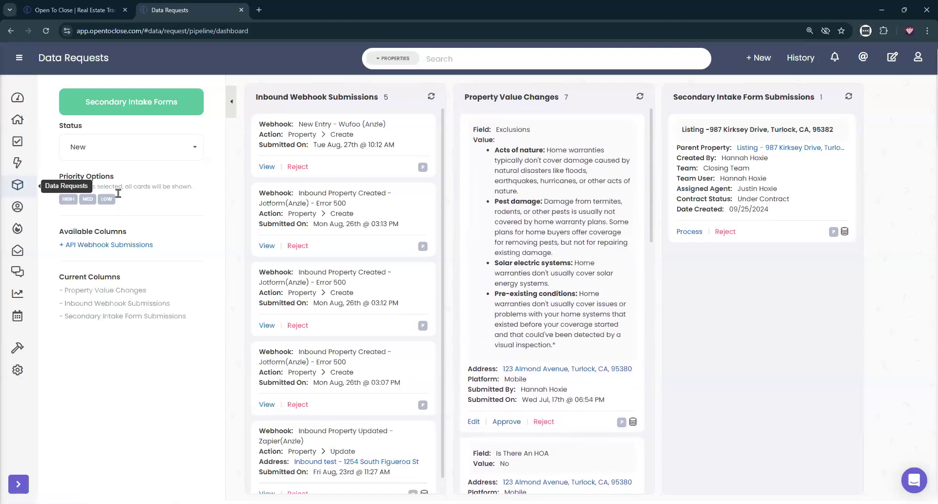
{"action": "left_click", "coordinate": [18, 99]}
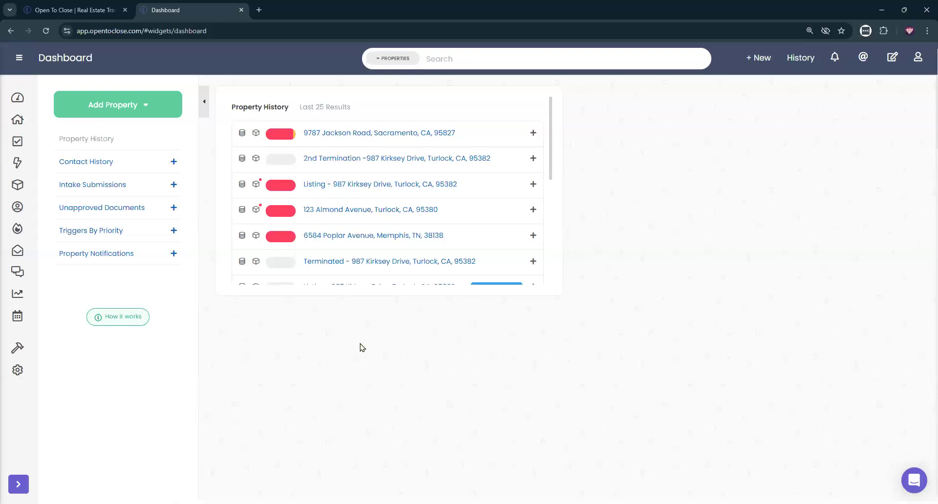
Step: View the contact and help article options in the support chat and dismiss it
{"action": "left_click", "coordinate": [922, 482]}
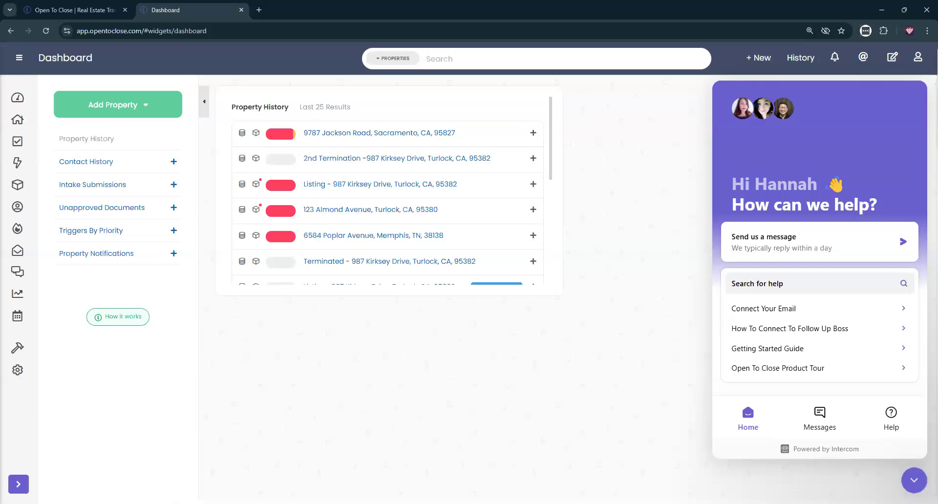
{"action": "left_click", "coordinate": [907, 62]}
{"action": "left_click", "coordinate": [908, 485]}
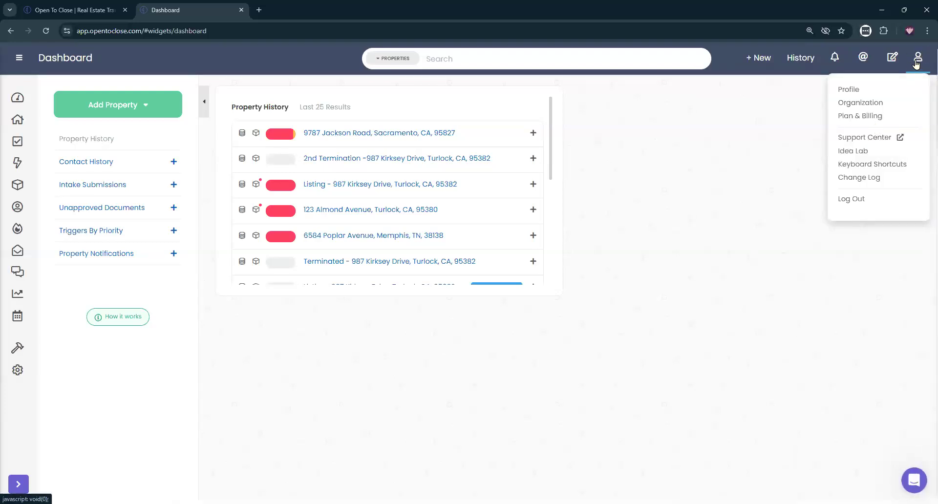
Step: Review the available subscription plans under Plan & Billing without changing the plan, and return to the dashboard
{"action": "left_click", "coordinate": [871, 115]}
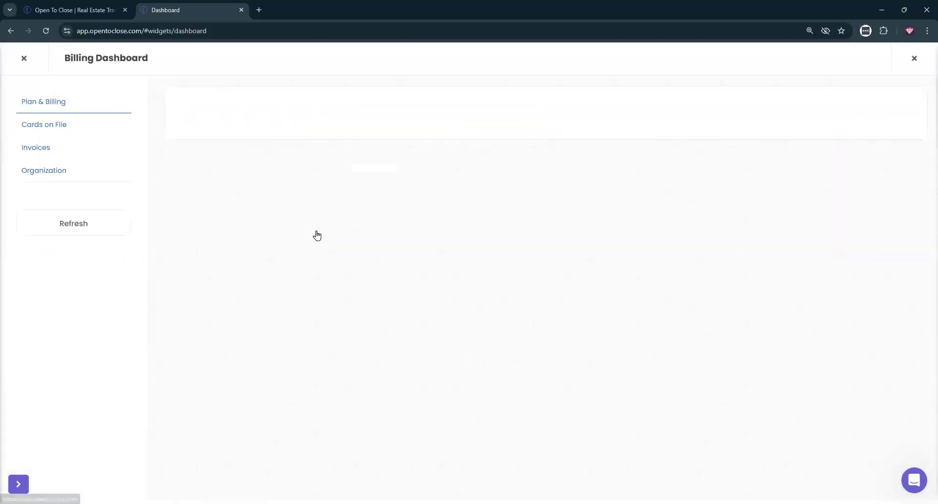
{"action": "left_click", "coordinate": [424, 234]}
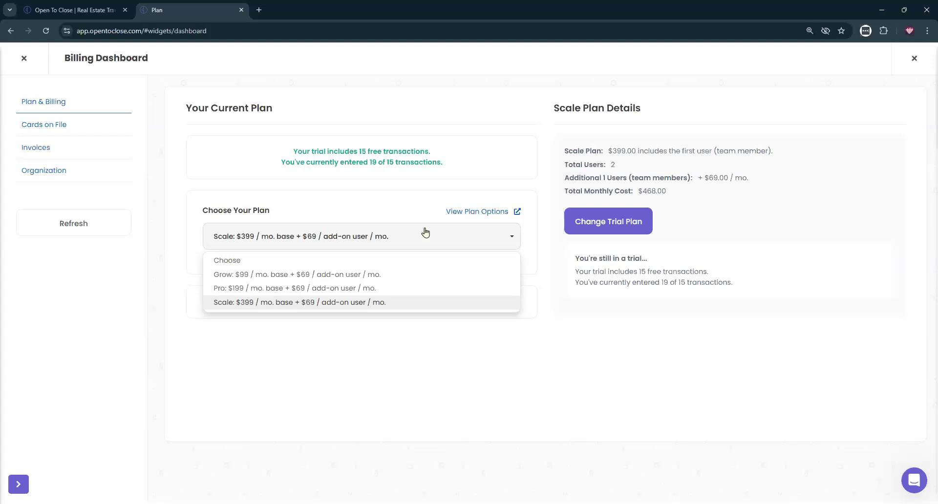
{"action": "left_click", "coordinate": [424, 231]}
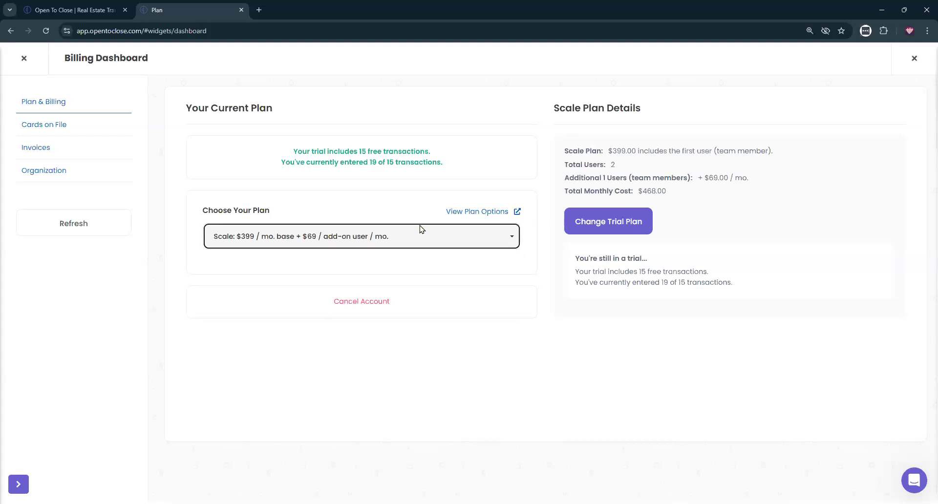
{"action": "left_click", "coordinate": [16, 67]}
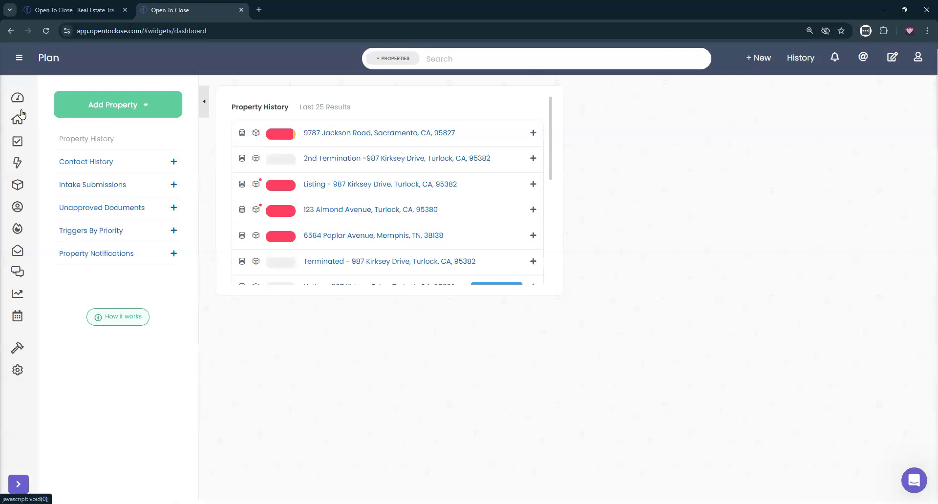
{"action": "left_click", "coordinate": [18, 97]}
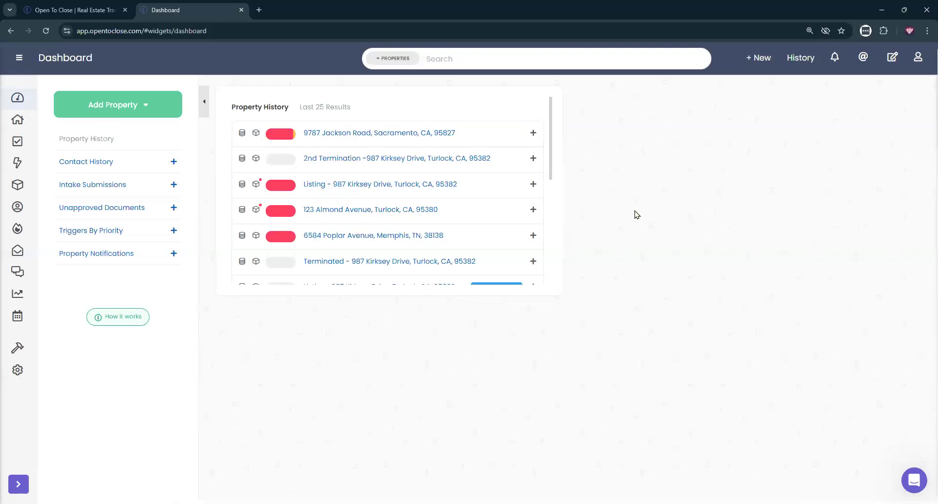
Step: Check the account-wide messages and the messages of the most recently opened property, leaving both closed
{"action": "left_click", "coordinate": [863, 57]}
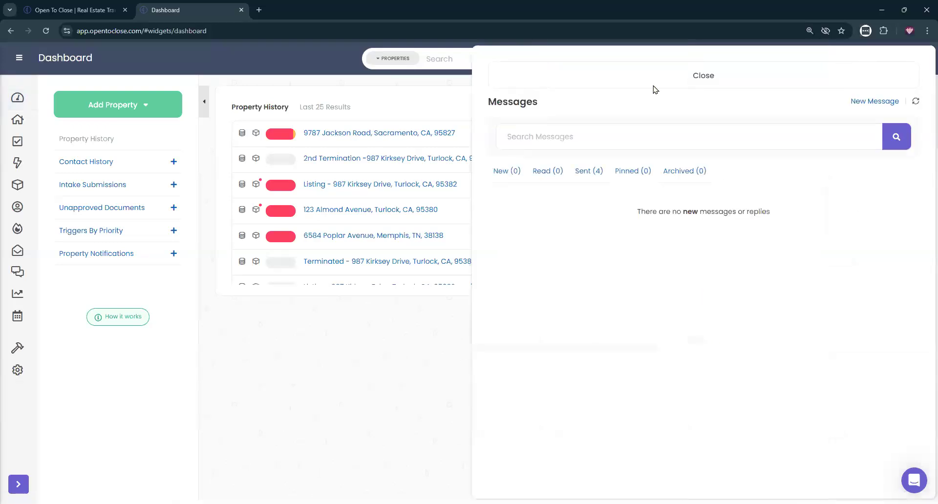
{"action": "left_click", "coordinate": [607, 73]}
{"action": "left_click", "coordinate": [375, 133]}
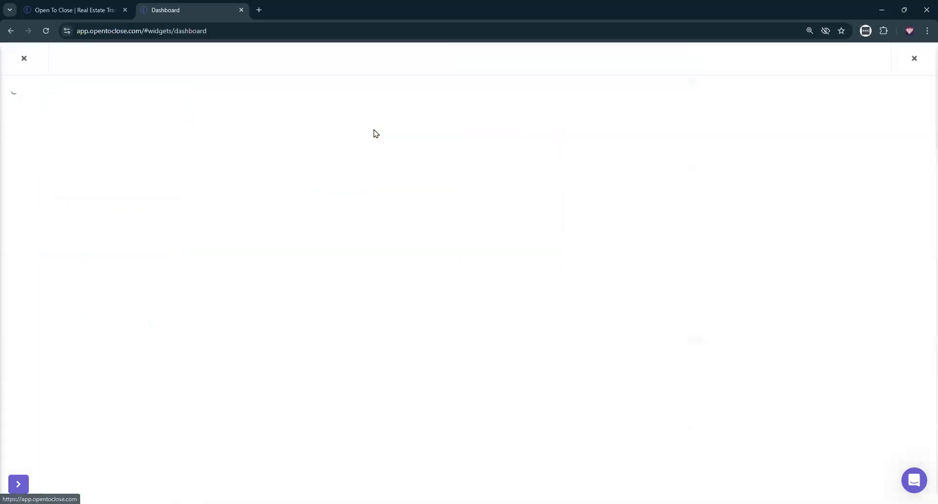
{"action": "left_click", "coordinate": [290, 125]}
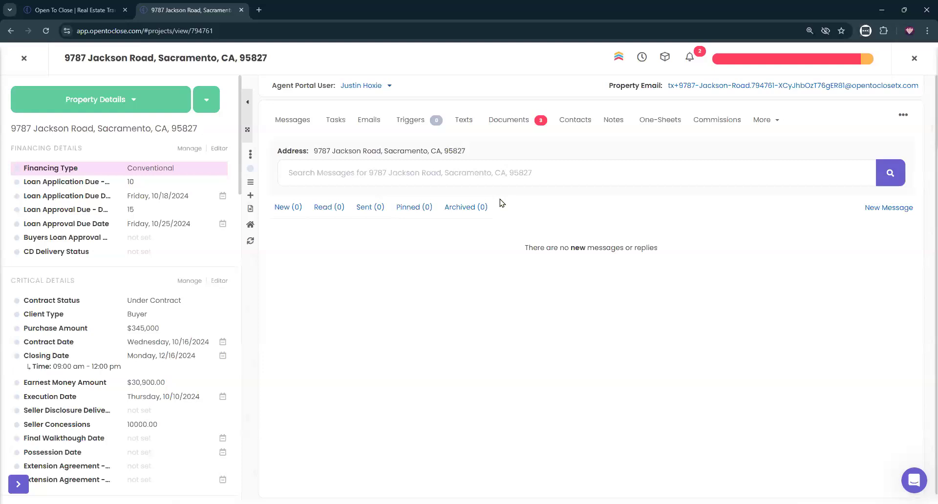
{"action": "left_click", "coordinate": [24, 59]}
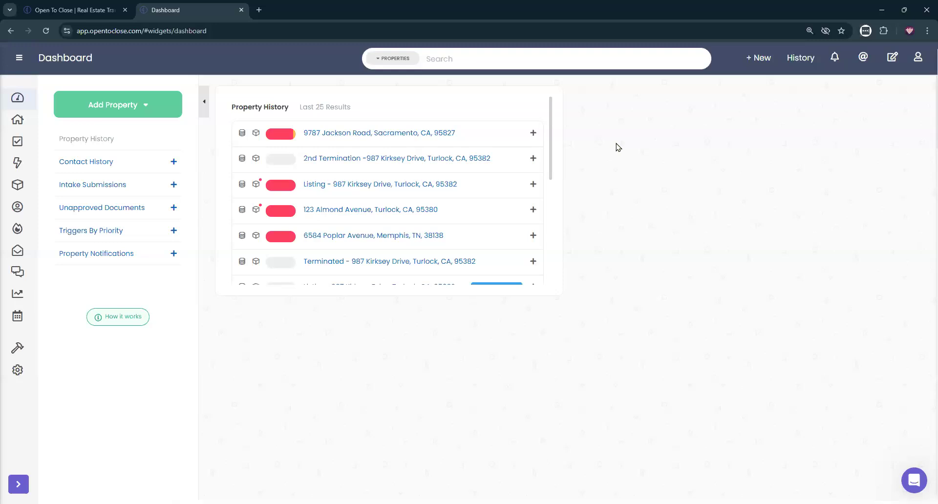
Step: Start a new property from the Buyers Residential Contract intake form, assigning it to the Closing Team and a team user
{"action": "left_click", "coordinate": [757, 58]}
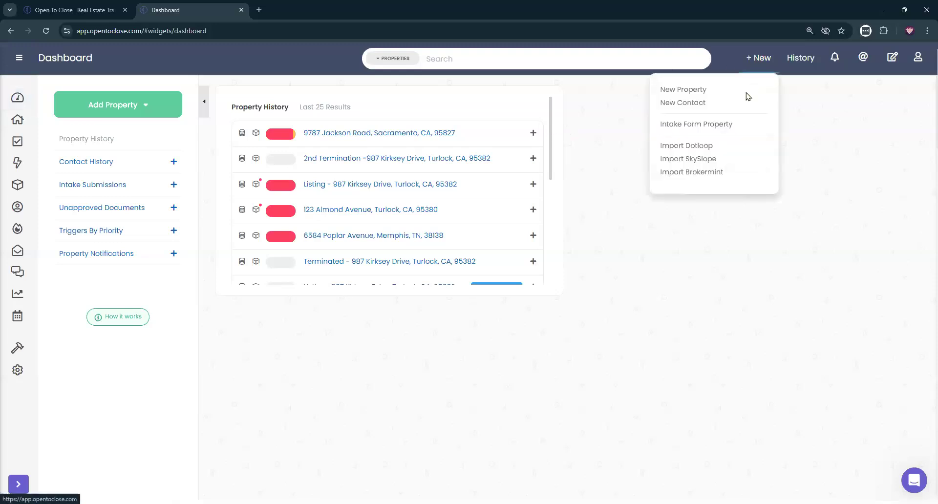
{"action": "left_click", "coordinate": [687, 125]}
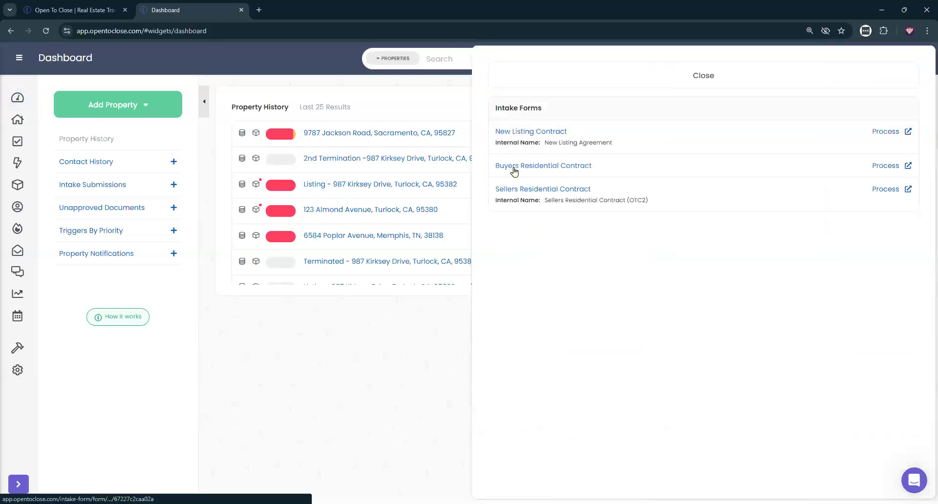
{"action": "left_click", "coordinate": [513, 165]}
{"action": "left_click", "coordinate": [419, 237]}
{"action": "left_click", "coordinate": [367, 299]}
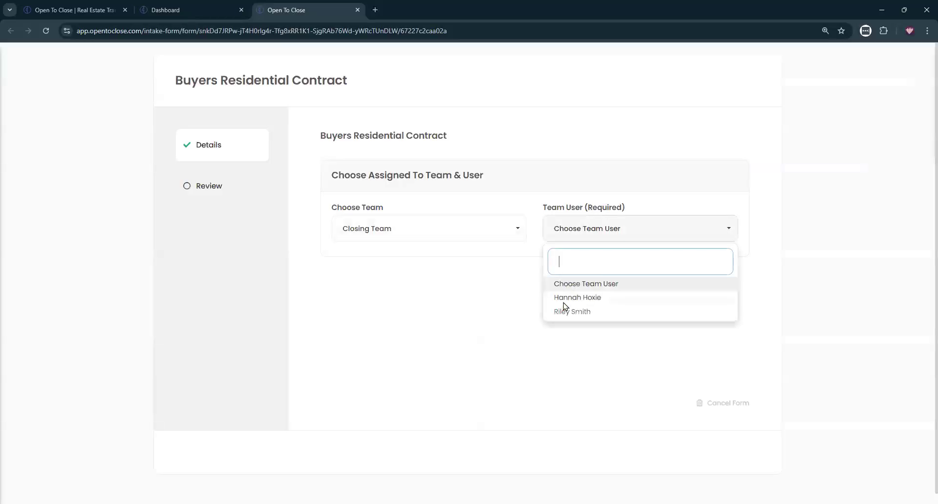
{"action": "left_click", "coordinate": [562, 299]}
Step: In the form's Inspection Details, select General, Pest-Termite, Pool, Radon and Roof as the types of inspections
{"action": "scroll", "coordinate": [460, 265], "scroll_direction": "down", "scroll_amount": 19}
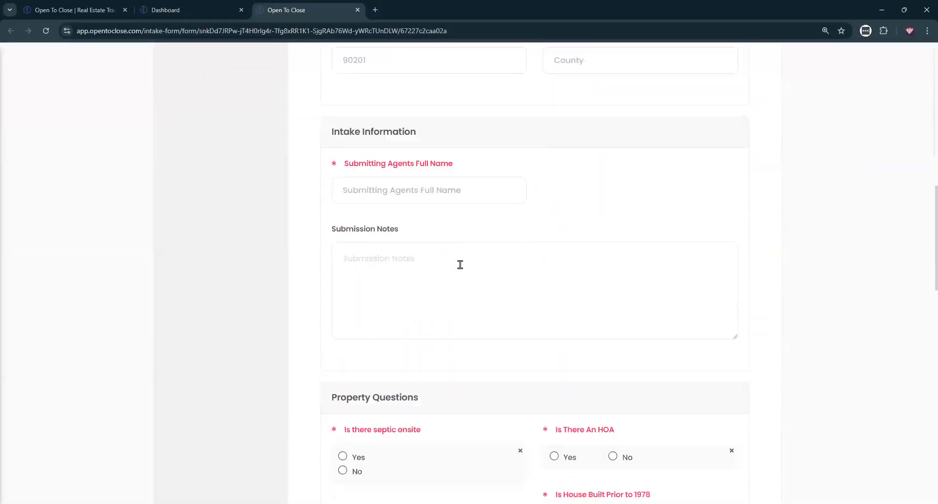
{"action": "scroll", "coordinate": [460, 265], "scroll_direction": "down", "scroll_amount": 5}
{"action": "left_click", "coordinate": [342, 306]}
{"action": "scroll", "coordinate": [417, 250], "scroll_direction": "down", "scroll_amount": 11}
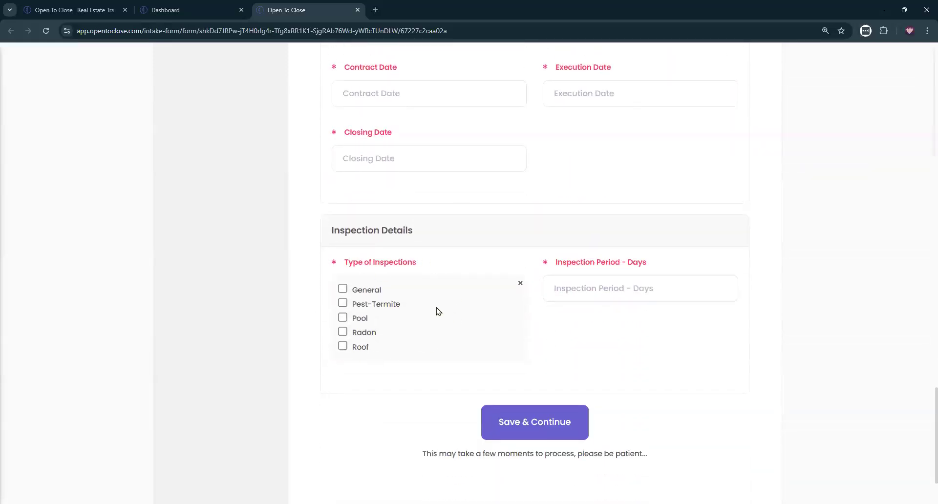
{"action": "left_click", "coordinate": [342, 288]}
{"action": "left_click", "coordinate": [342, 303]}
{"action": "left_click", "coordinate": [342, 317]}
{"action": "left_click", "coordinate": [342, 332]}
{"action": "left_click", "coordinate": [342, 346]}
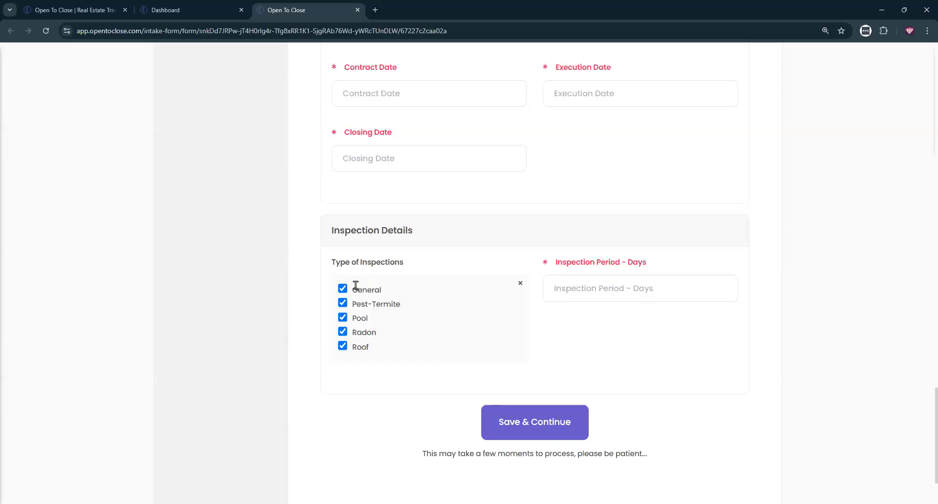
Step: Reduce the selected inspection types to General, Pest-Termite and Pool
{"action": "left_click", "coordinate": [343, 303]}
{"action": "left_click", "coordinate": [342, 318]}
{"action": "left_click", "coordinate": [343, 332]}
{"action": "left_click", "coordinate": [342, 346]}
{"action": "left_click", "coordinate": [343, 303]}
{"action": "left_click", "coordinate": [342, 317]}
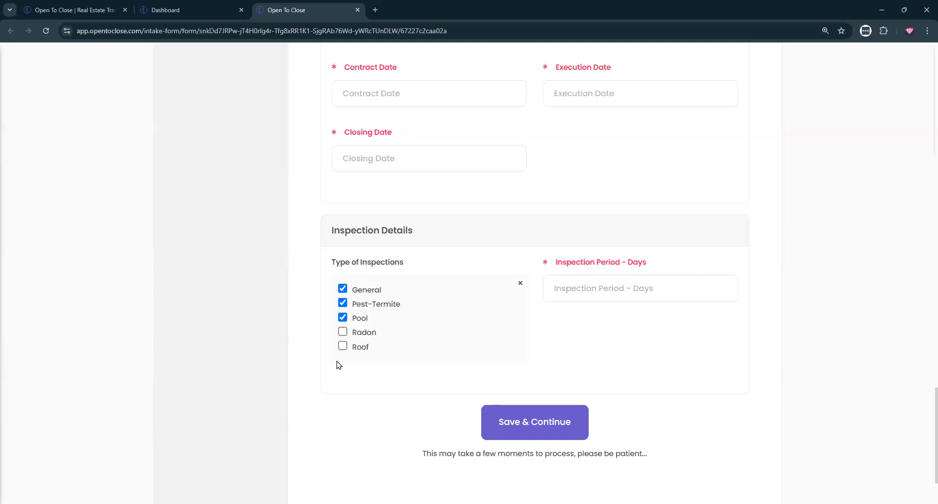
Step: Try several other combinations of inspection types and leave all five types cleared
{"action": "left_click", "coordinate": [343, 332]}
{"action": "left_click", "coordinate": [343, 347]}
{"action": "left_click", "coordinate": [343, 288]}
{"action": "left_click", "coordinate": [342, 303]}
{"action": "left_click", "coordinate": [343, 318]}
{"action": "left_click", "coordinate": [343, 332]}
{"action": "left_click", "coordinate": [343, 346]}
{"action": "left_click", "coordinate": [342, 289]}
{"action": "left_click", "coordinate": [343, 318]}
{"action": "left_click", "coordinate": [342, 332]}
{"action": "left_click", "coordinate": [342, 346]}
{"action": "left_click", "coordinate": [343, 288]}
{"action": "left_click", "coordinate": [342, 303]}
{"action": "left_click", "coordinate": [342, 317]}
{"action": "left_click", "coordinate": [342, 331]}
{"action": "left_click", "coordinate": [342, 345]}
Step: Cancel the Buyers Residential Contract intake form and close its browser tab
{"action": "scroll", "coordinate": [881, 474], "scroll_direction": "down", "scroll_amount": 2}
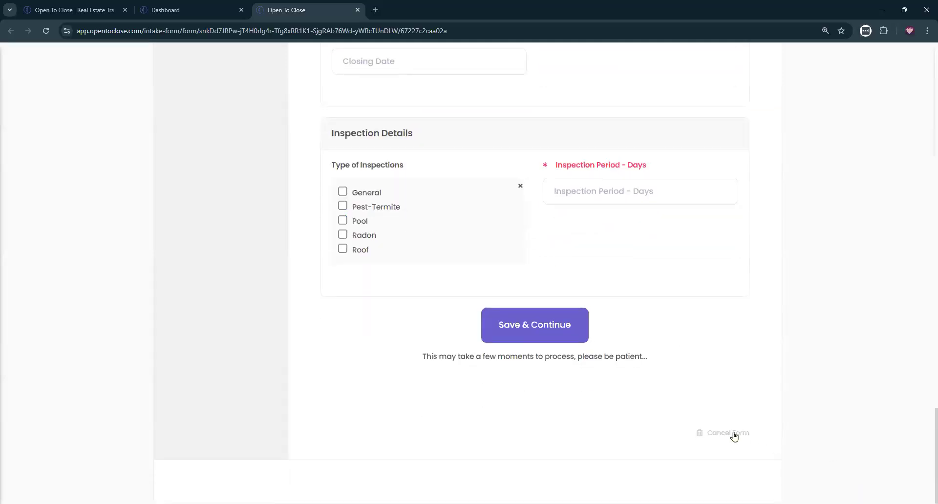
{"action": "left_click", "coordinate": [734, 435]}
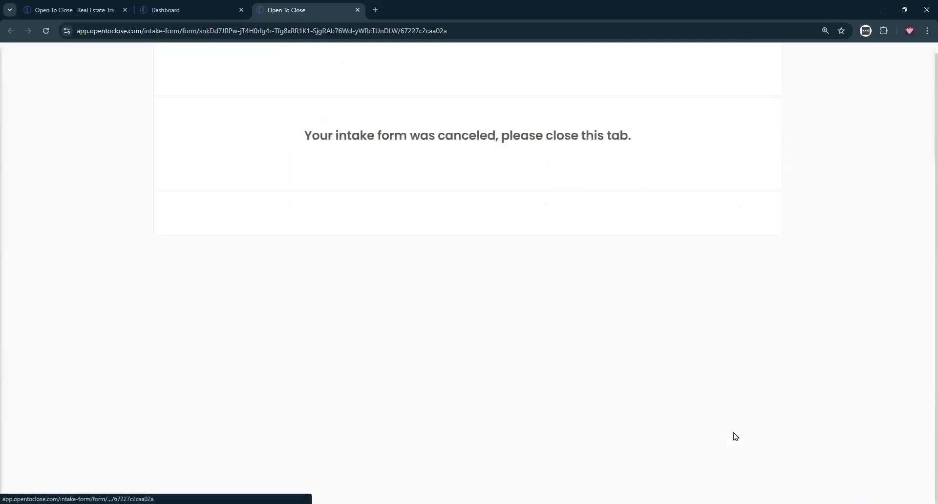
{"action": "left_click", "coordinate": [357, 11]}
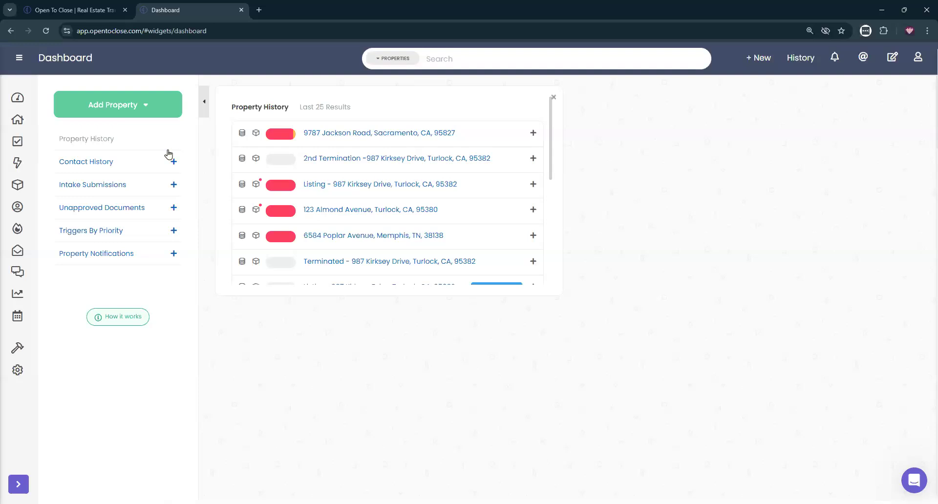
Step: Examine the Transaction Details fields of the sample field template in the Template Editor
{"action": "left_click", "coordinate": [37, 389]}
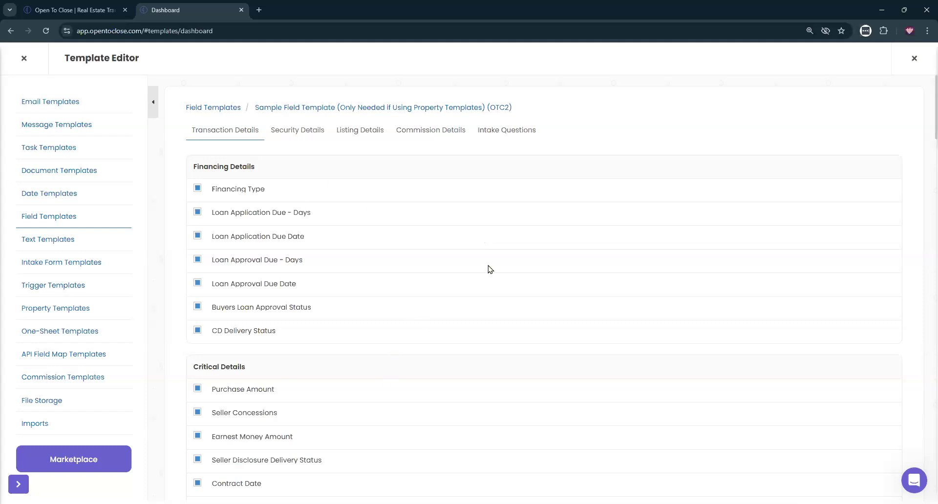
{"action": "scroll", "coordinate": [478, 250], "scroll_direction": "down", "scroll_amount": 10}
{"action": "scroll", "coordinate": [478, 250], "scroll_direction": "down", "scroll_amount": 15}
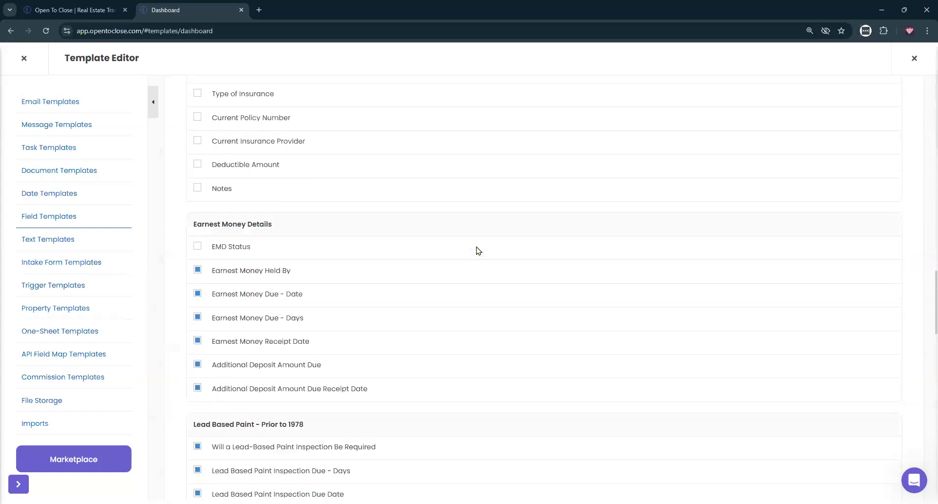
{"action": "scroll", "coordinate": [478, 250], "scroll_direction": "up", "scroll_amount": 6}
{"action": "scroll", "coordinate": [478, 251], "scroll_direction": "up", "scroll_amount": 4}
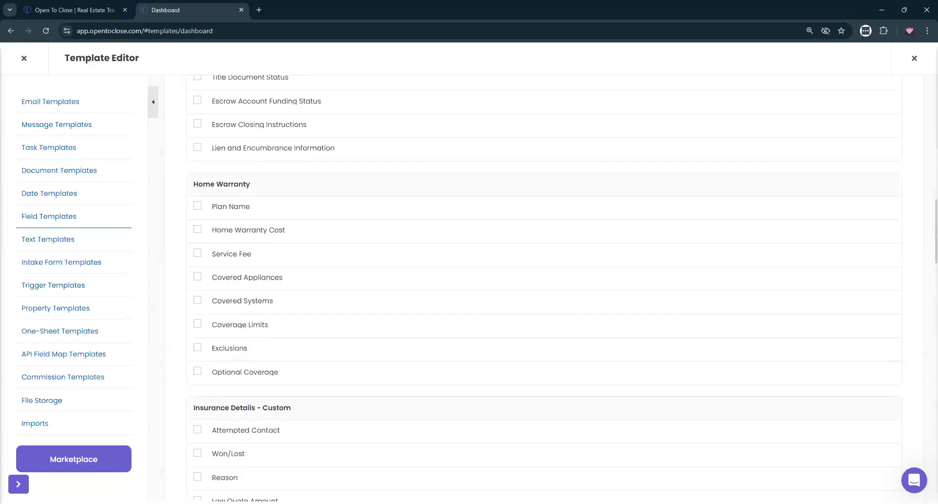
{"action": "scroll", "coordinate": [310, 295], "scroll_direction": "up", "scroll_amount": 4}
{"action": "scroll", "coordinate": [285, 272], "scroll_direction": "down", "scroll_amount": 14}
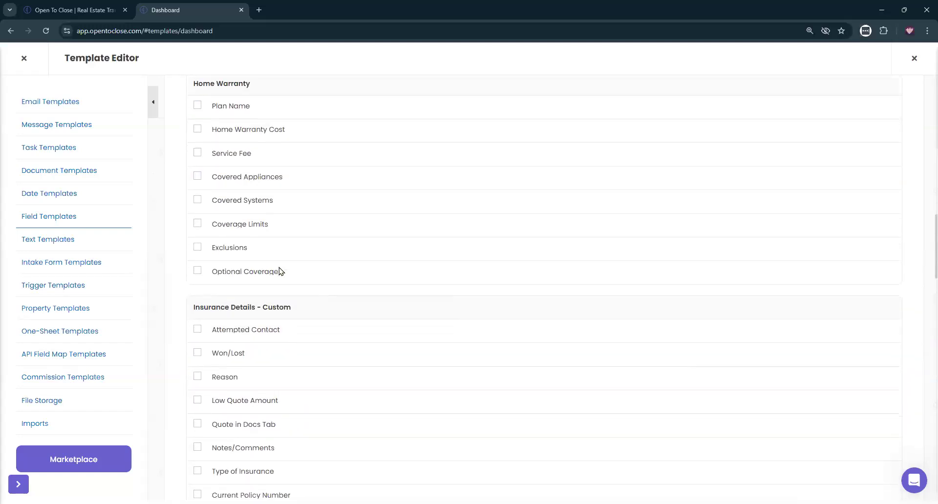
{"action": "scroll", "coordinate": [335, 323], "scroll_direction": "down", "scroll_amount": 13}
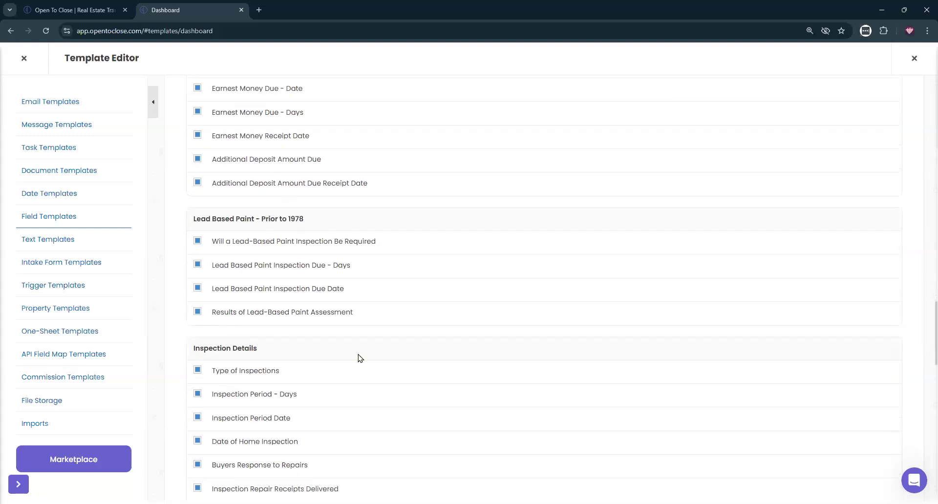
{"action": "scroll", "coordinate": [358, 359], "scroll_direction": "down", "scroll_amount": 8}
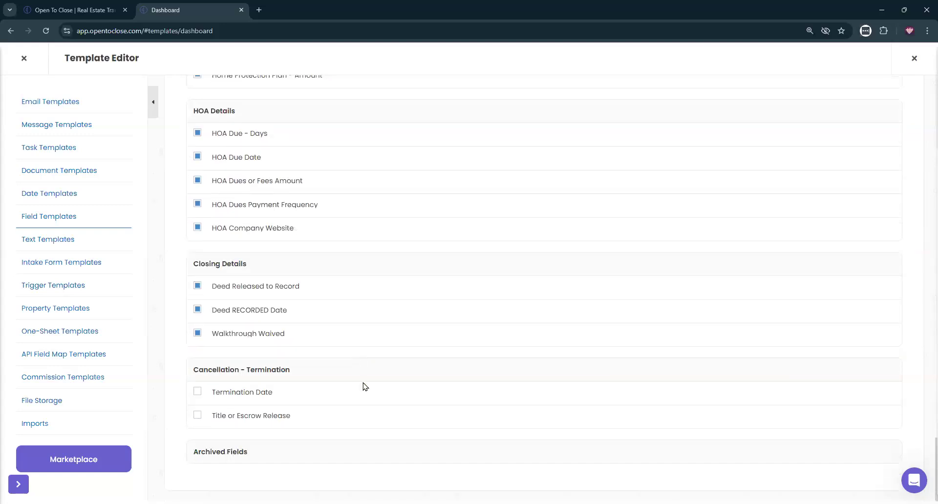
{"action": "scroll", "coordinate": [363, 386], "scroll_direction": "up", "scroll_amount": 20}
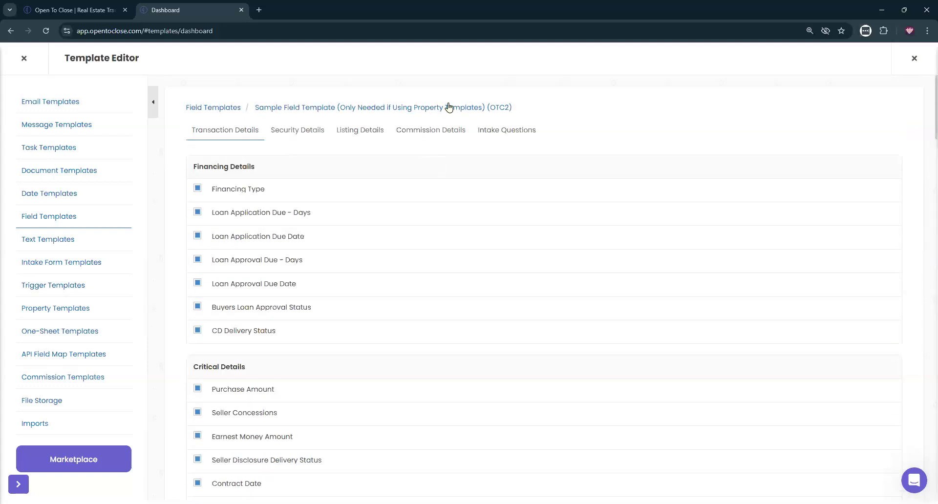
Step: Review the template's Security Details, Listing Details, Commission Details and Intake Questions fields, and return to Transaction Details
{"action": "left_click", "coordinate": [306, 131]}
{"action": "scroll", "coordinate": [310, 262], "scroll_direction": "down", "scroll_amount": 7}
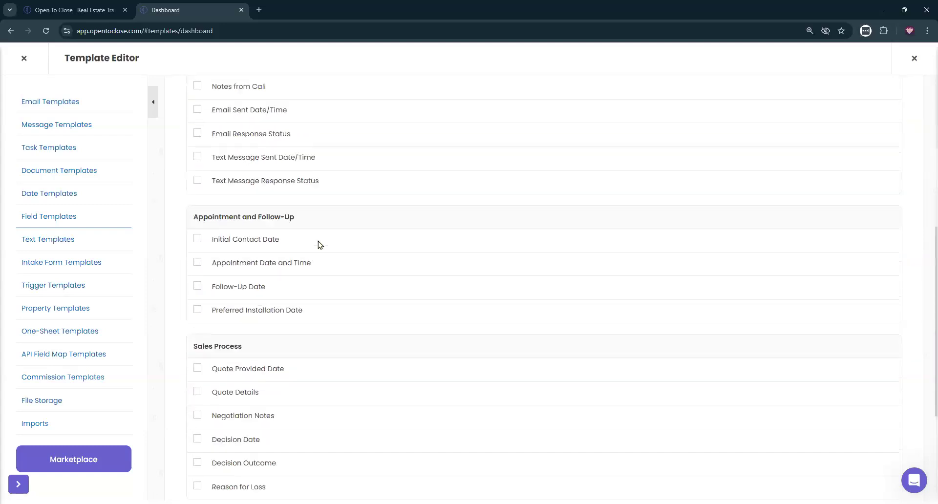
{"action": "scroll", "coordinate": [320, 245], "scroll_direction": "up", "scroll_amount": 7}
{"action": "left_click", "coordinate": [364, 131]}
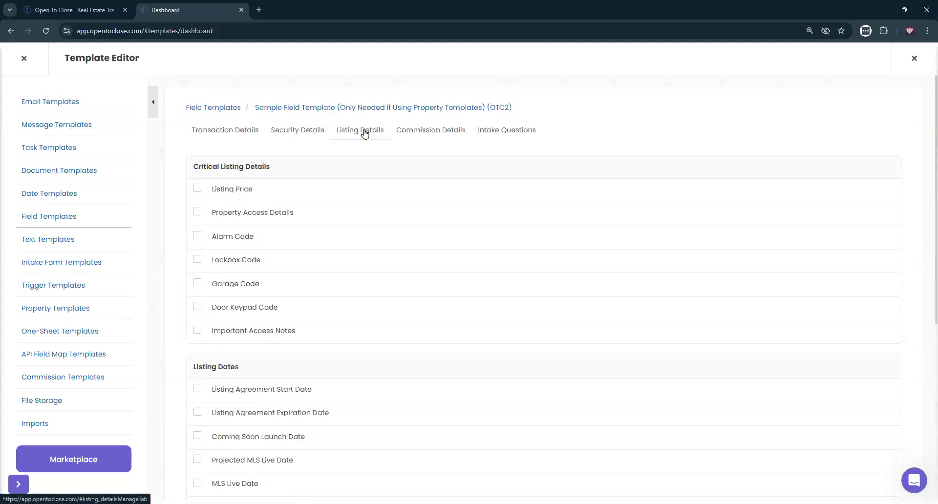
{"action": "left_click", "coordinate": [431, 131]}
{"action": "scroll", "coordinate": [423, 301], "scroll_direction": "down", "scroll_amount": 7}
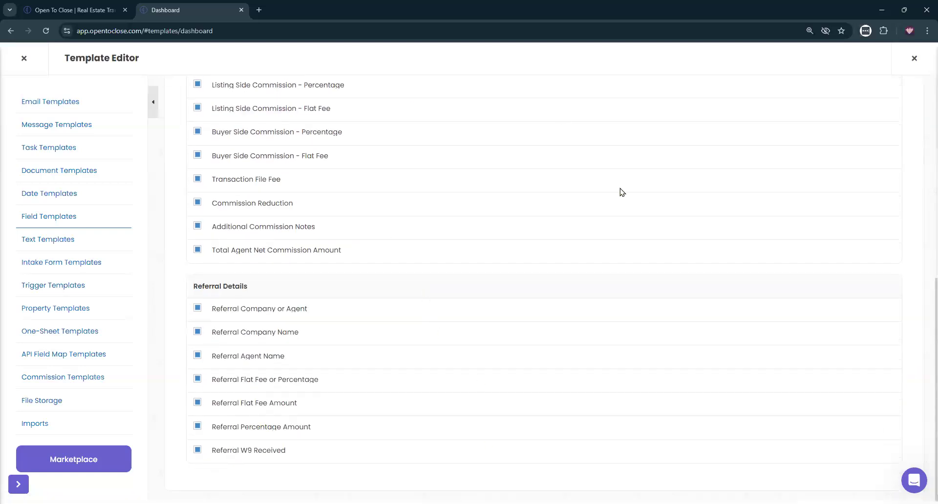
{"action": "scroll", "coordinate": [408, 239], "scroll_direction": "up", "scroll_amount": 7}
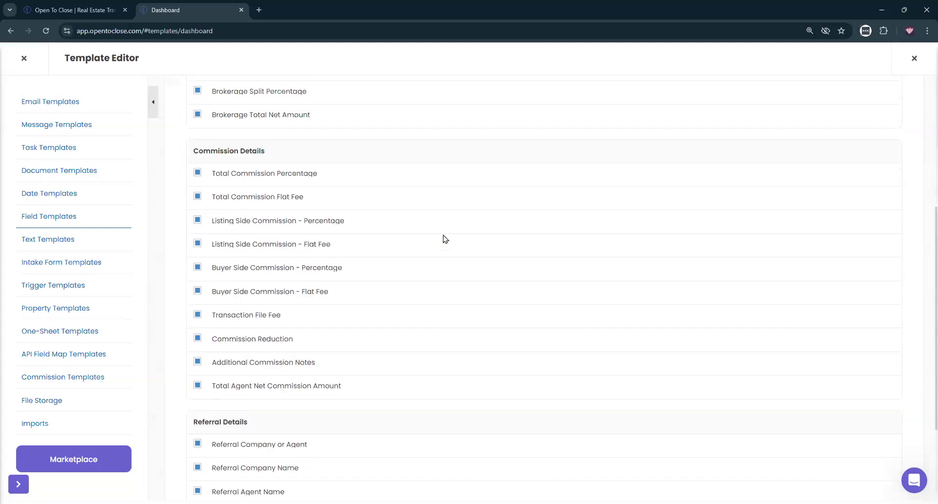
{"action": "left_click", "coordinate": [508, 131]}
{"action": "scroll", "coordinate": [403, 176], "scroll_direction": "down", "scroll_amount": 6}
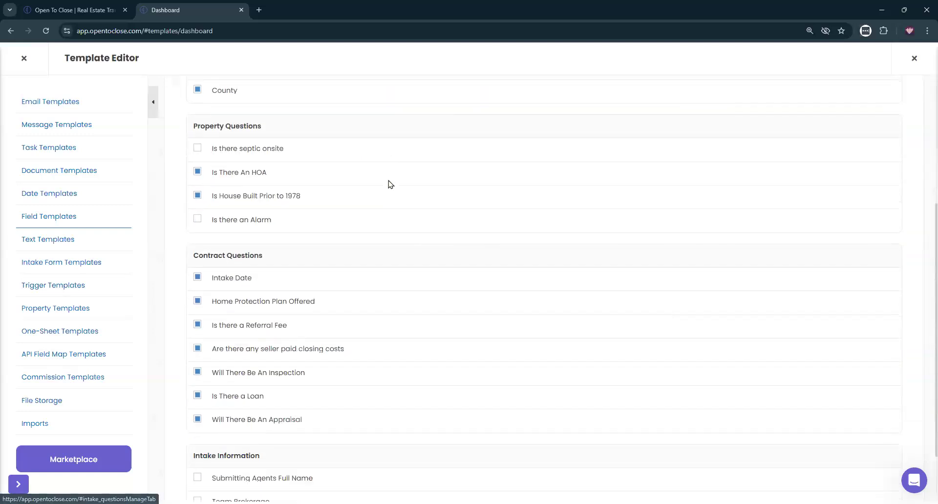
{"action": "scroll", "coordinate": [485, 233], "scroll_direction": "up", "scroll_amount": 6}
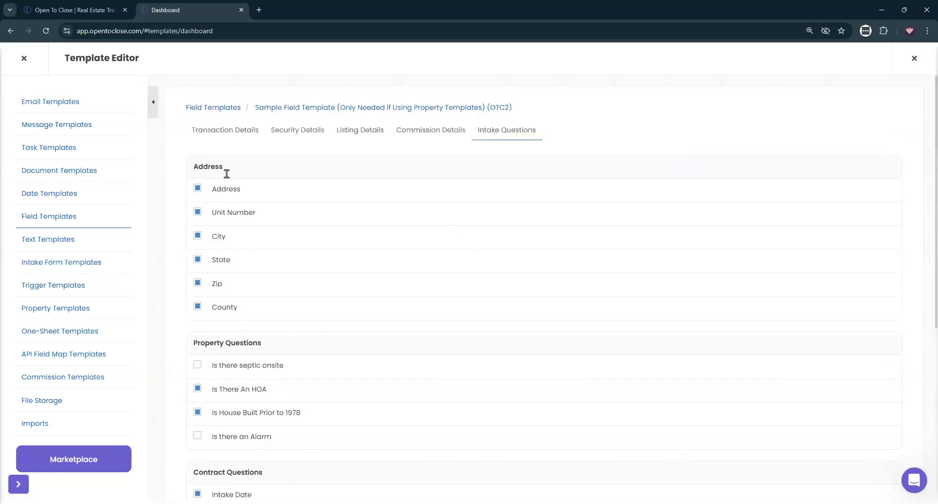
{"action": "left_click", "coordinate": [234, 131]}
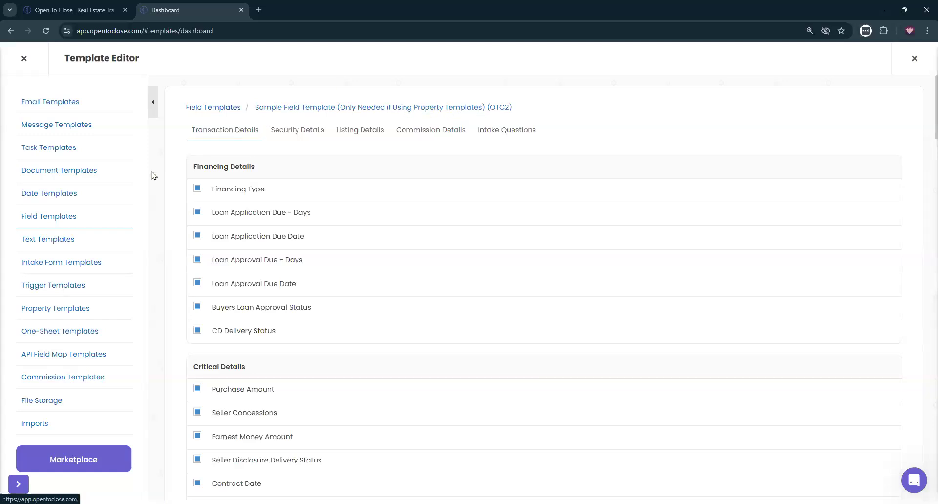
Step: Edit the Buyers Residential Contract intake form template and enable all Closing Details as internal fields
{"action": "left_click", "coordinate": [62, 262]}
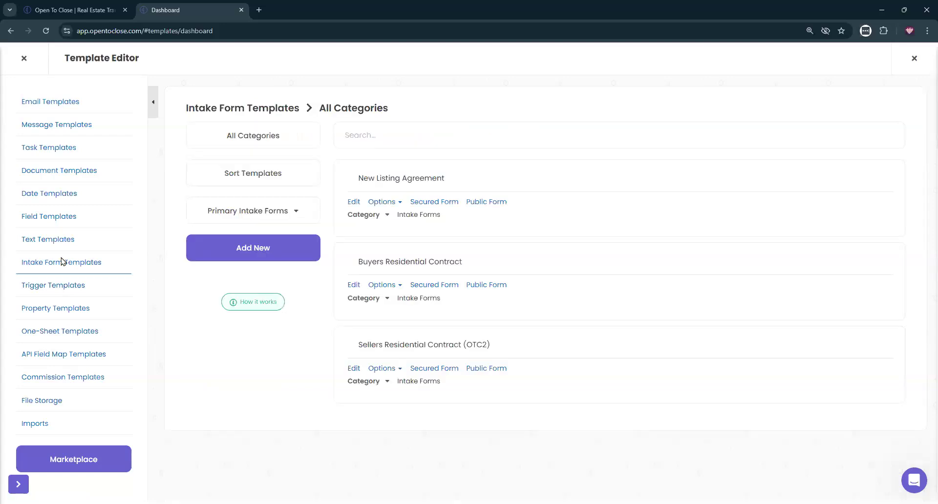
{"action": "left_click", "coordinate": [352, 285]}
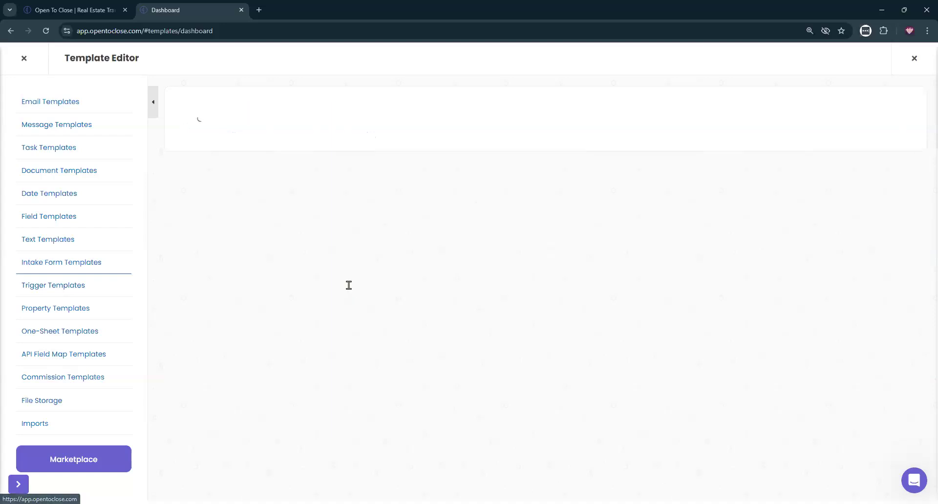
{"action": "scroll", "coordinate": [466, 291], "scroll_direction": "down", "scroll_amount": 6}
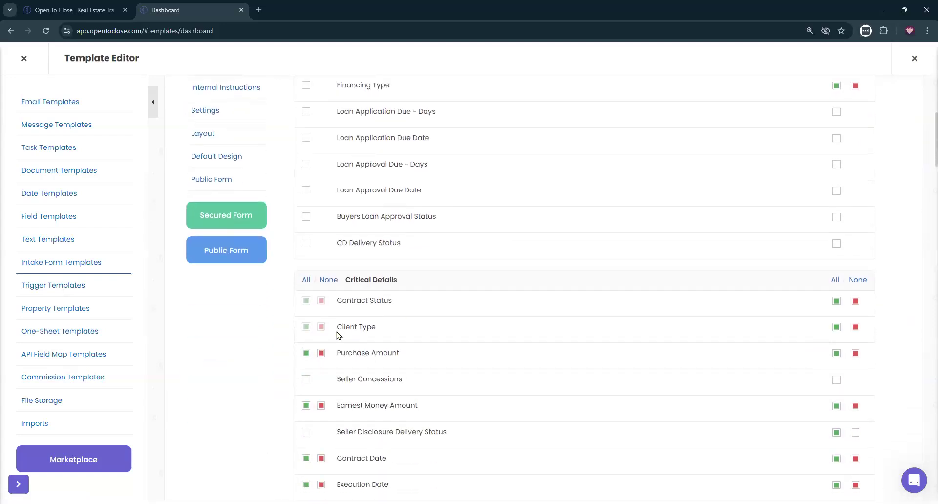
{"action": "scroll", "coordinate": [409, 348], "scroll_direction": "down", "scroll_amount": 3}
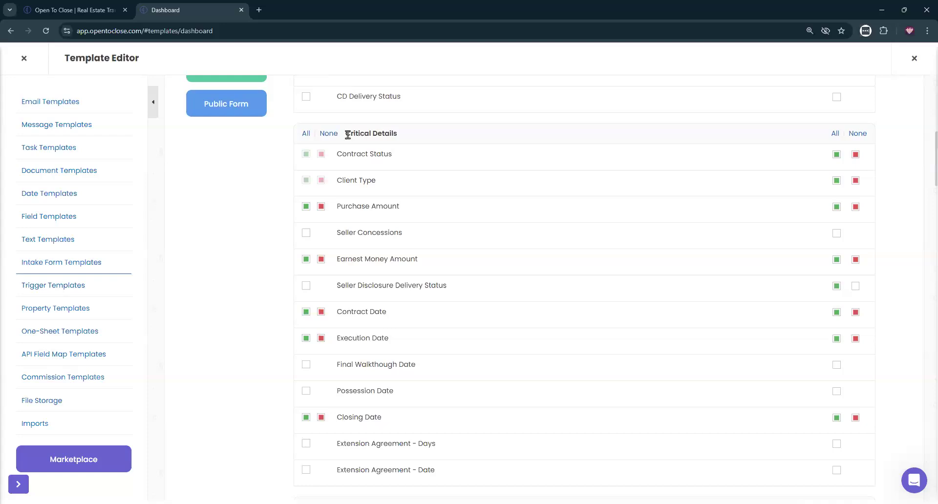
{"action": "triple_click", "coordinate": [416, 136]}
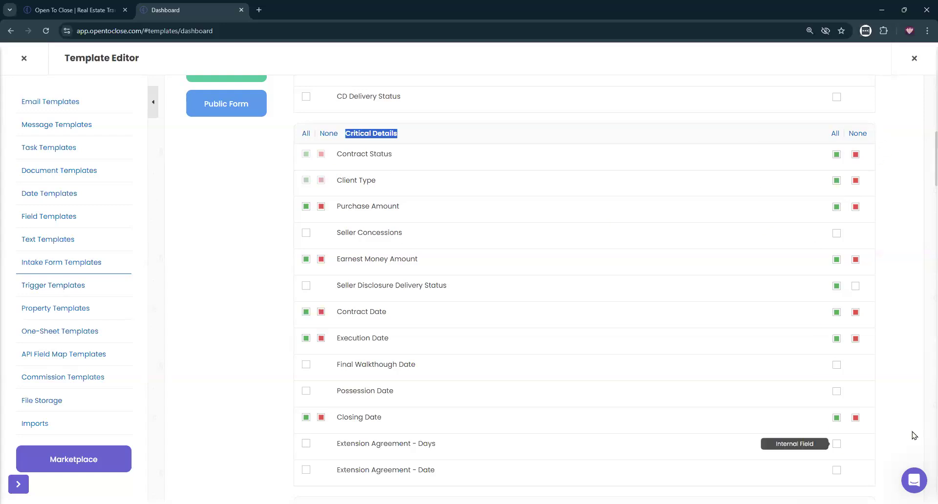
{"action": "scroll", "coordinate": [596, 270], "scroll_direction": "down", "scroll_amount": 20}
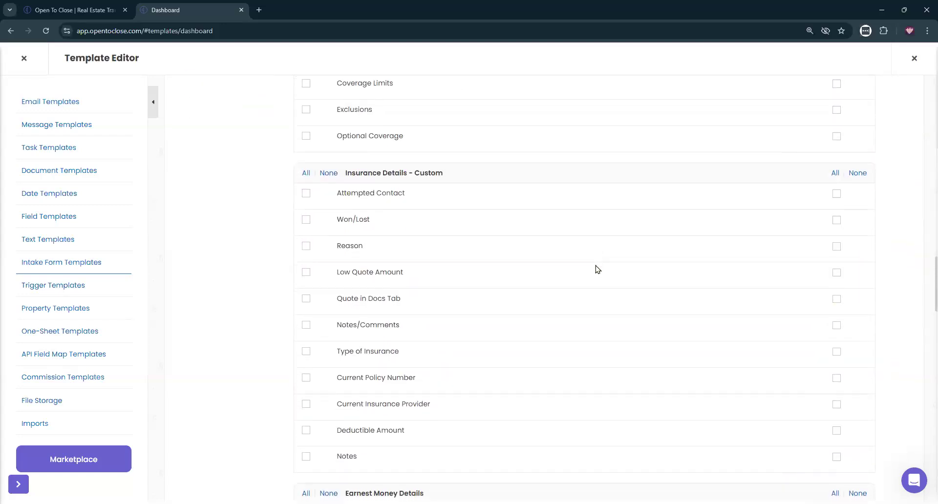
{"action": "scroll", "coordinate": [596, 270], "scroll_direction": "down", "scroll_amount": 10}
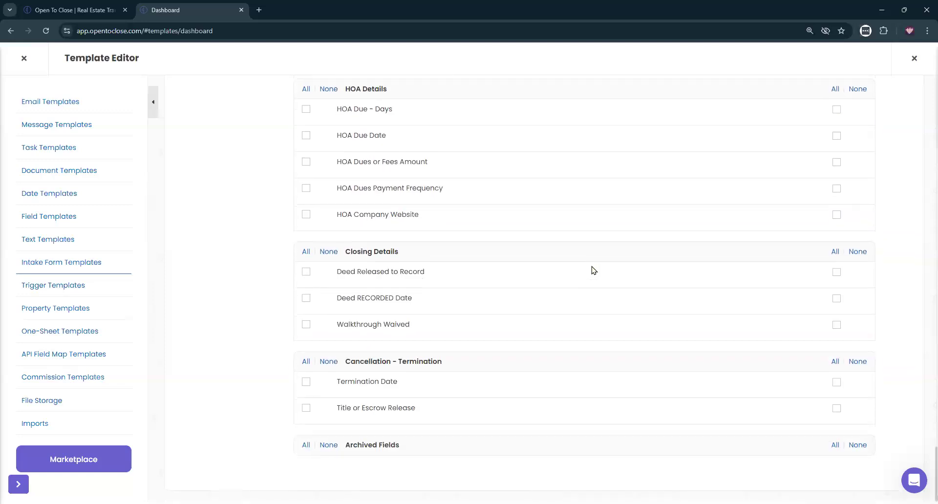
{"action": "left_click", "coordinate": [834, 252]}
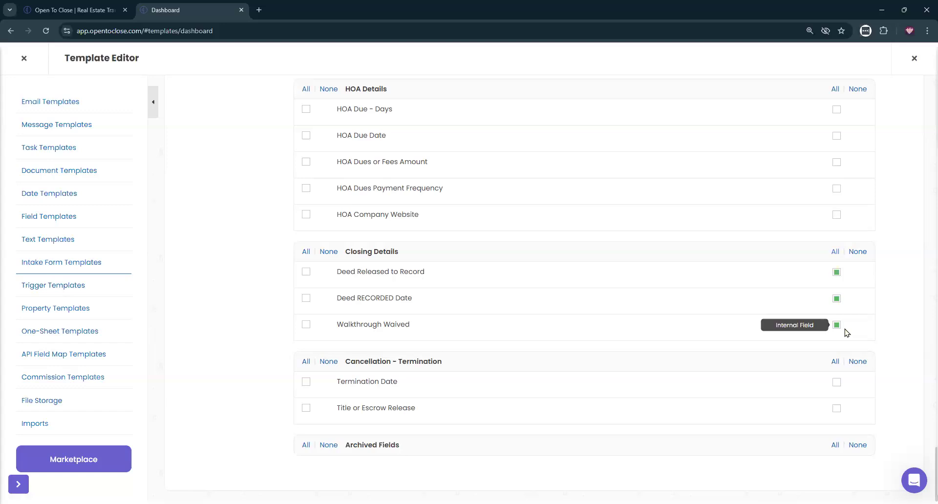
Step: Set the internal field selection for the HOA Details section to None
{"action": "scroll", "coordinate": [410, 252], "scroll_direction": "up", "scroll_amount": 2}
{"action": "scroll", "coordinate": [410, 253], "scroll_direction": "up", "scroll_amount": 1}
{"action": "left_click_drag", "start_coordinate": [345, 236], "coordinate": [410, 245]}
{"action": "key", "text": "ctrl+c"}
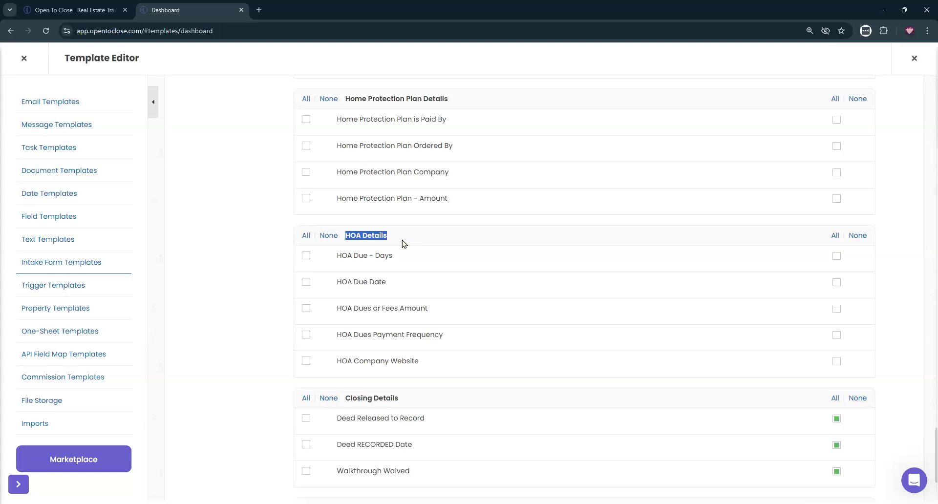
{"action": "left_click", "coordinate": [402, 240]}
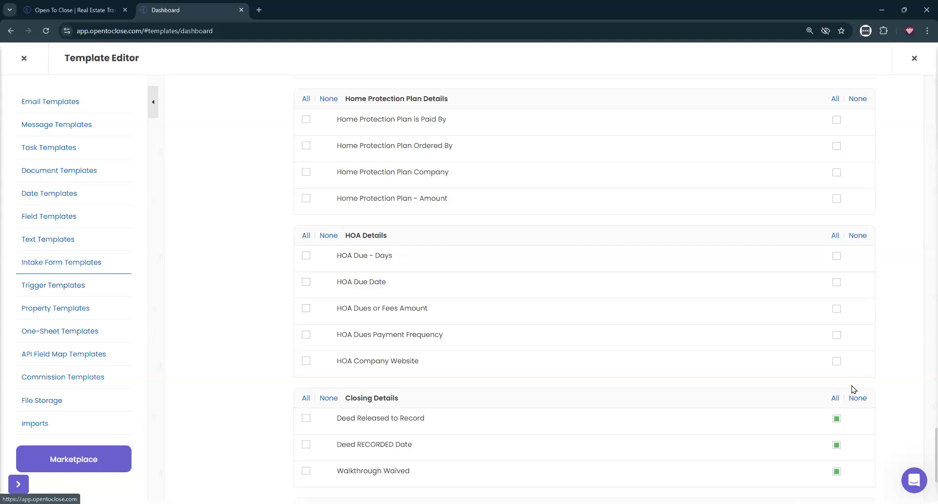
{"action": "left_click", "coordinate": [856, 236]}
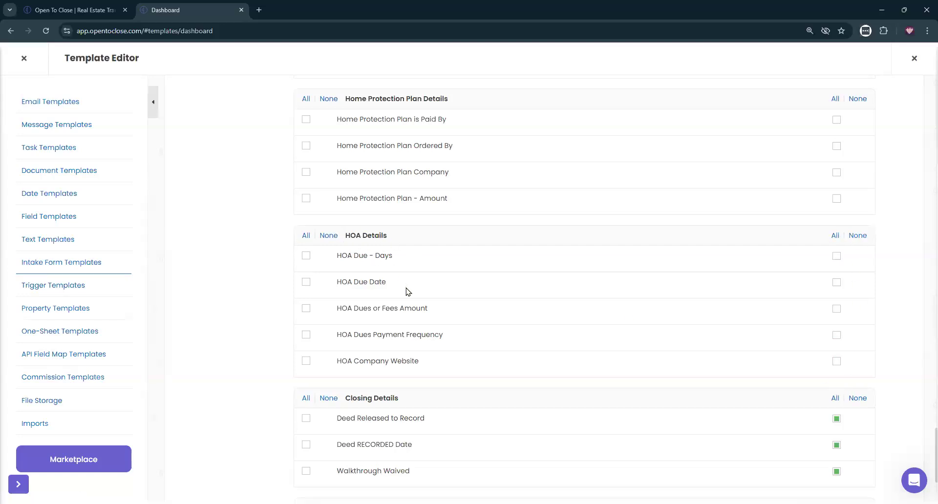
Step: Open the form triggers of the Buyers Residential Contract intake form and search them for HOA
{"action": "scroll", "coordinate": [408, 292], "scroll_direction": "up", "scroll_amount": 20}
{"action": "scroll", "coordinate": [412, 246], "scroll_direction": "up", "scroll_amount": 15}
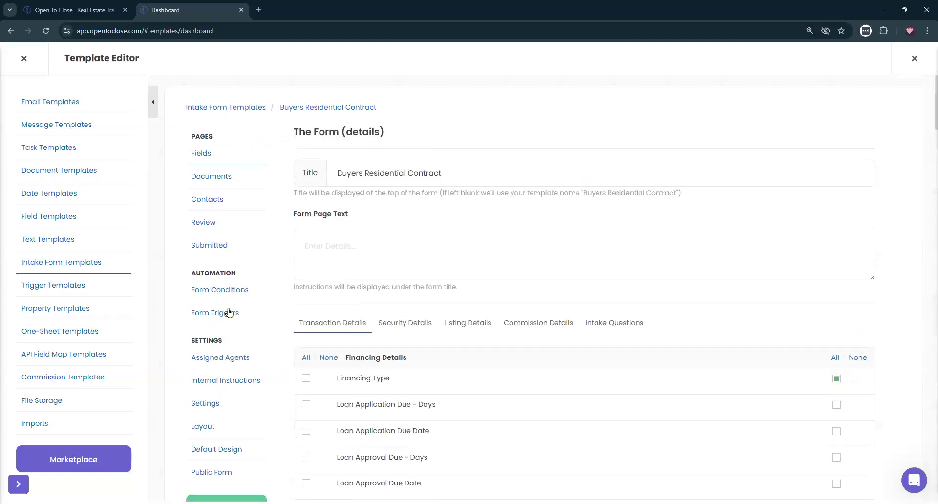
{"action": "left_click", "coordinate": [225, 312]}
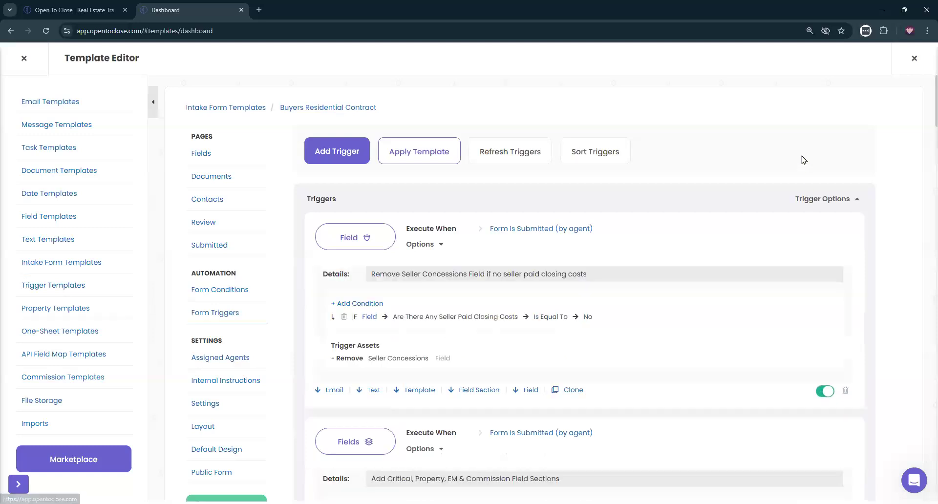
{"action": "key", "text": "ctrl+f"}
{"action": "key", "text": "ctrl+v"}
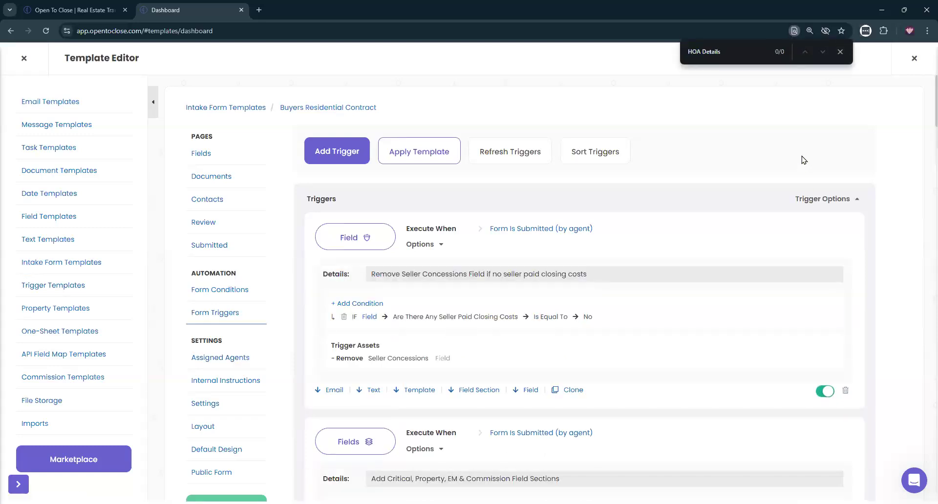
{"action": "key", "text": "BackSpace"}
{"action": "key", "text": "BackSpace"}
{"action": "key", "text": "BackSpace"}
{"action": "key", "text": "BackSpace"}
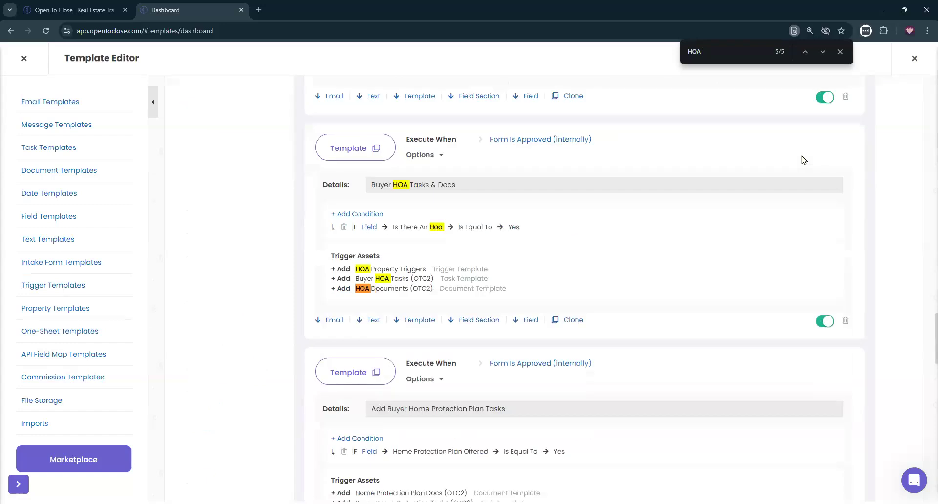
{"action": "key", "text": "Return"}
{"action": "key", "text": "Return"}
{"action": "key", "text": "Return"}
{"action": "key", "text": "Return"}
{"action": "key", "text": "Return"}
{"action": "key", "text": "Return"}
Step: Add a trigger for the Form Submitted (by agent) action with the function Add or Remove Field Section
{"action": "scroll", "coordinate": [684, 288], "scroll_direction": "up", "scroll_amount": 15}
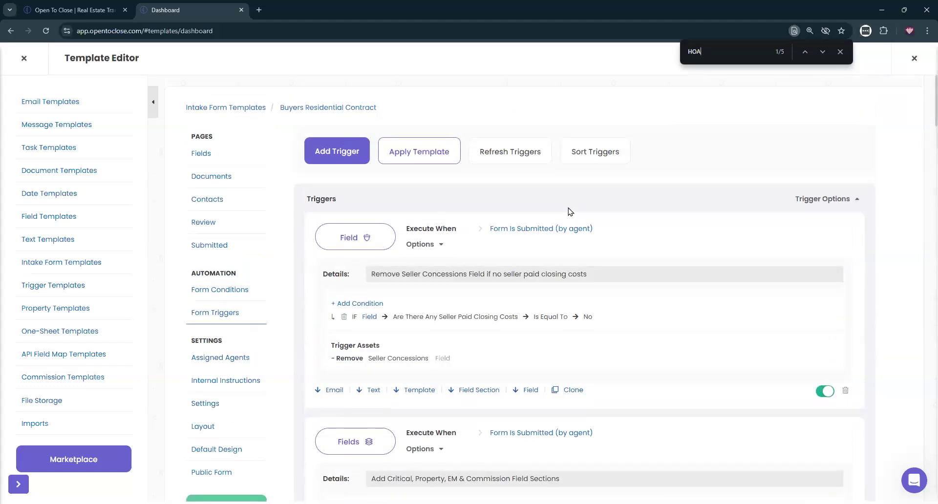
{"action": "left_click", "coordinate": [350, 155]}
{"action": "left_click", "coordinate": [349, 204]}
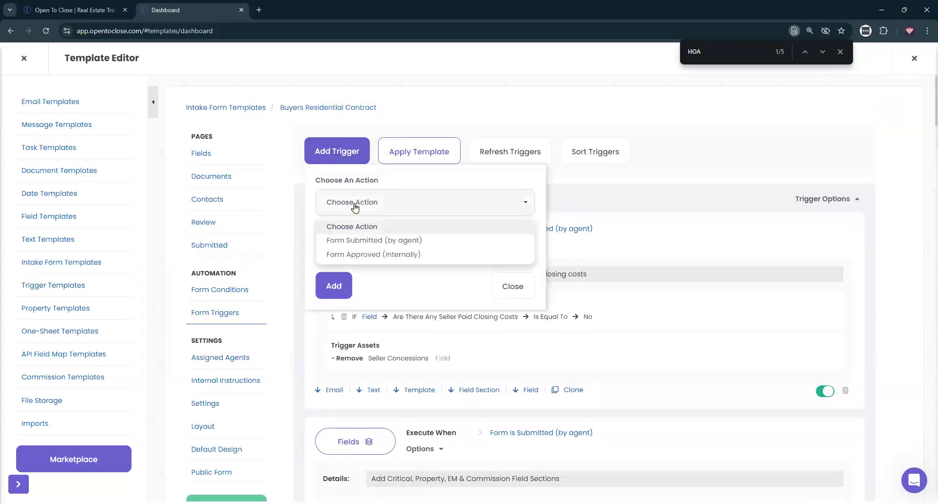
{"action": "left_click", "coordinate": [373, 240]}
{"action": "left_click", "coordinate": [391, 259]}
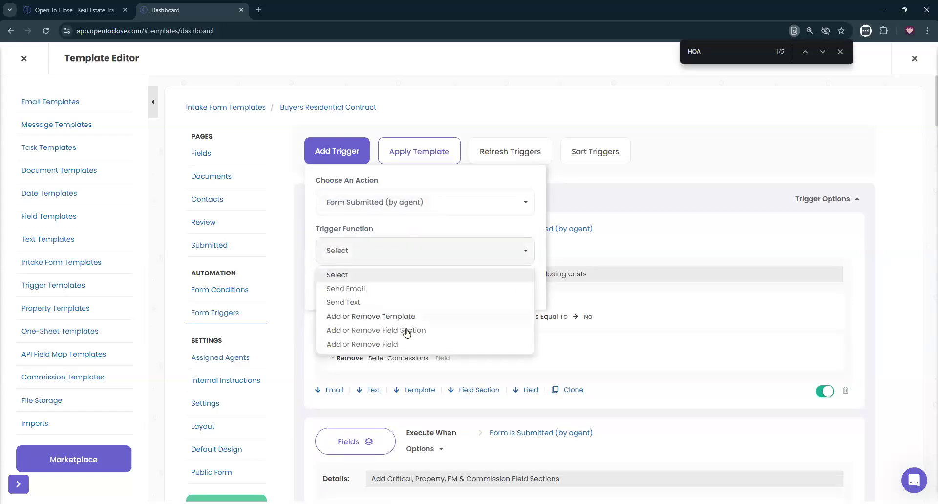
{"action": "left_click", "coordinate": [405, 328]}
{"action": "left_click", "coordinate": [334, 288]}
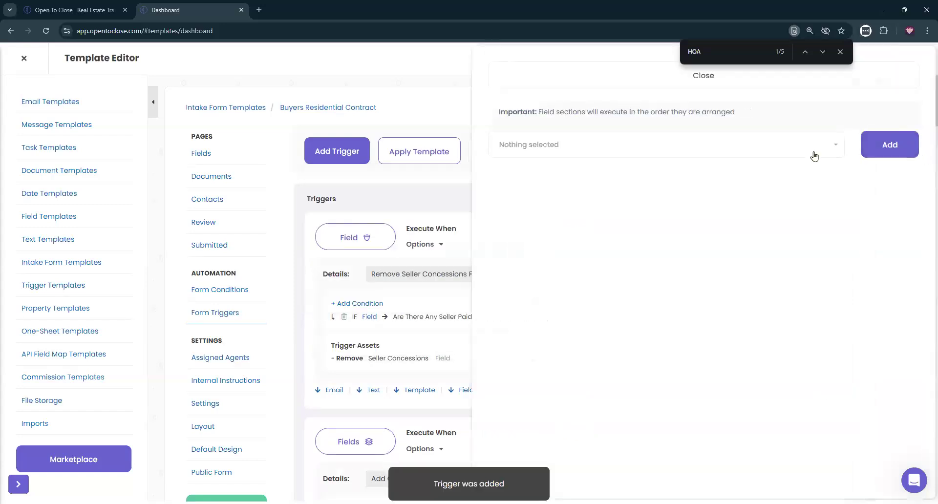
Step: Add the HOA Details field section to the new trigger and expand the trigger details
{"action": "left_click", "coordinate": [732, 155]}
{"action": "type", "text": "hoa"}
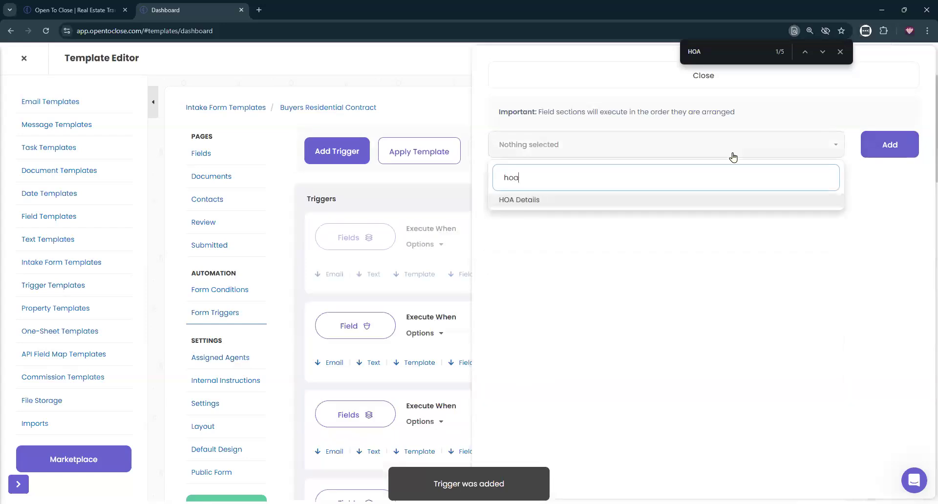
{"action": "left_click", "coordinate": [519, 199]}
{"action": "left_click", "coordinate": [635, 203]}
{"action": "left_click", "coordinate": [723, 200]}
{"action": "left_click", "coordinate": [889, 144]}
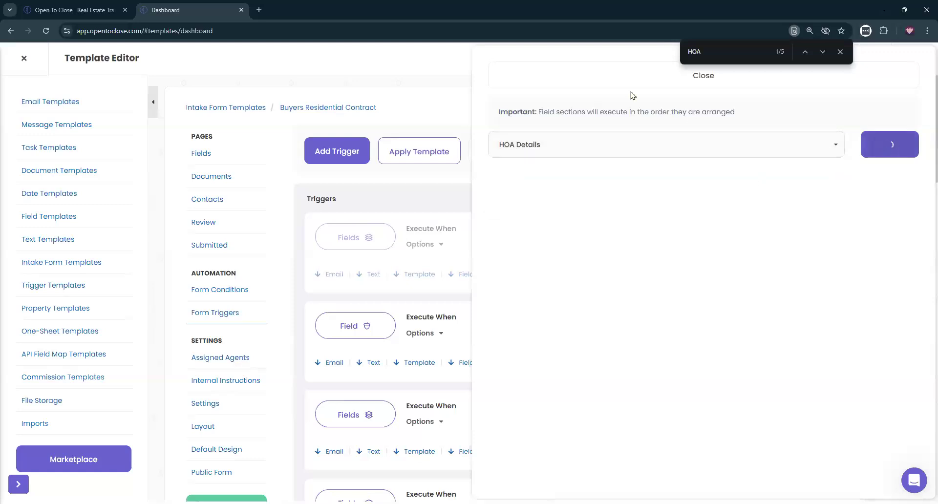
{"action": "left_click", "coordinate": [593, 80]}
{"action": "left_click", "coordinate": [814, 201]}
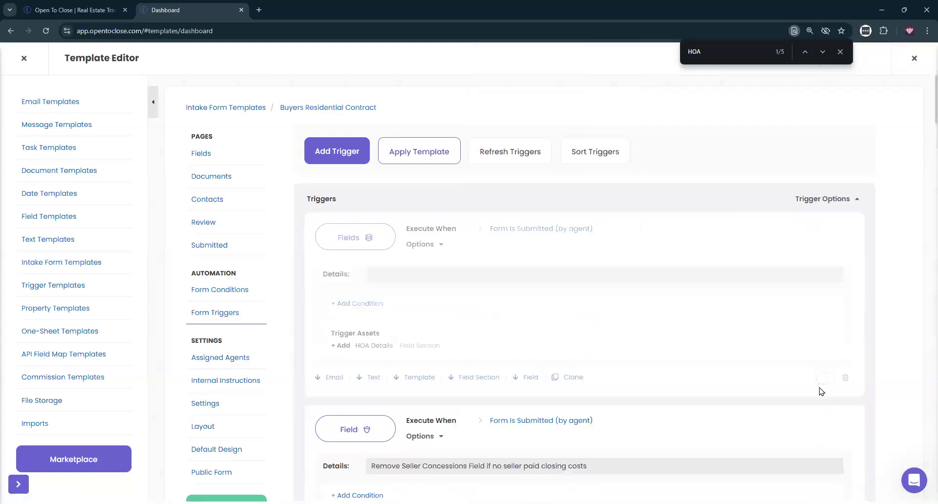
Step: Copy the new trigger's asset text into its details as "Add HOA Details Field Section"
{"action": "left_click_drag", "start_coordinate": [449, 347], "coordinate": [336, 346]}
{"action": "key", "text": "ctrl+c"}
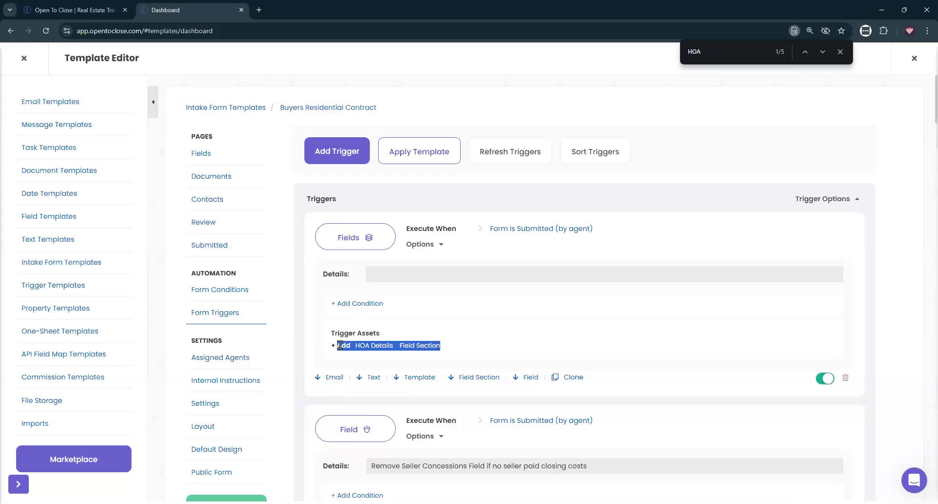
{"action": "left_click", "coordinate": [459, 277]}
{"action": "key", "text": "ctrl+v"}
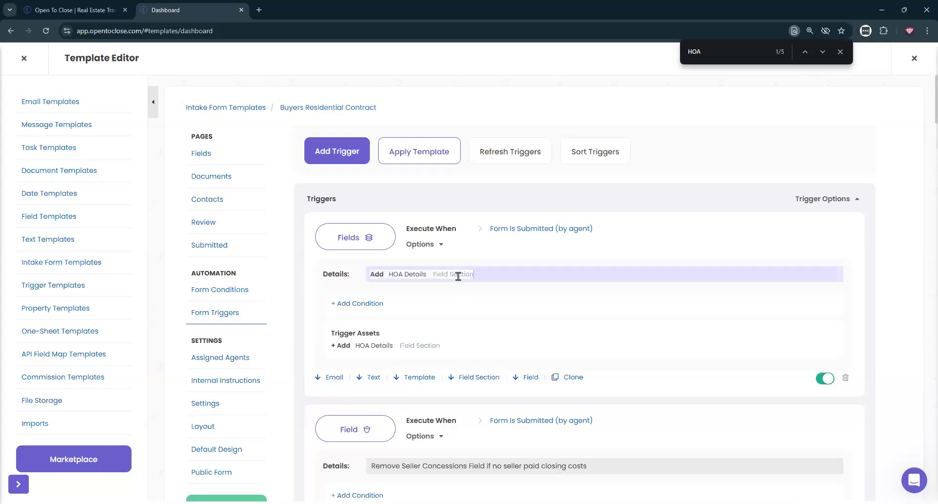
Step: Add a Property Field condition to the HOA Details trigger: Is There An HOA, Is Equal To, Yes
{"action": "left_click", "coordinate": [358, 305]}
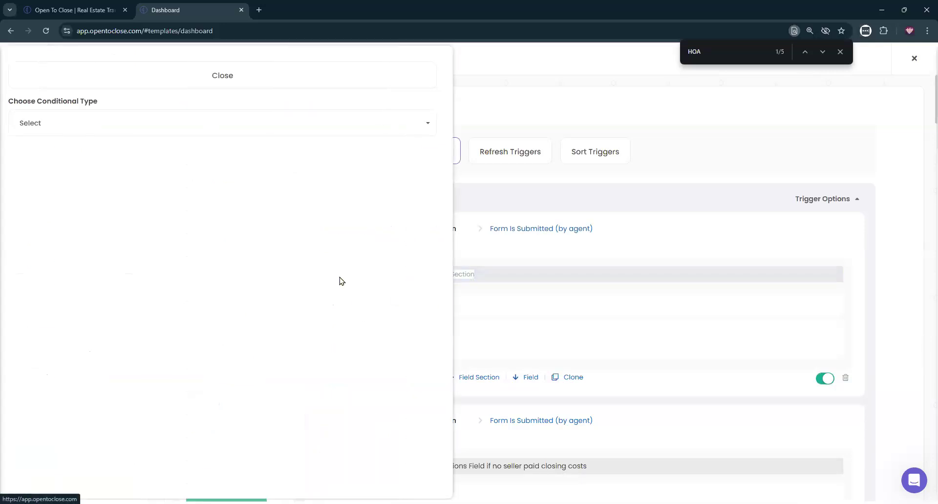
{"action": "left_click", "coordinate": [218, 129]}
{"action": "left_click", "coordinate": [42, 193]}
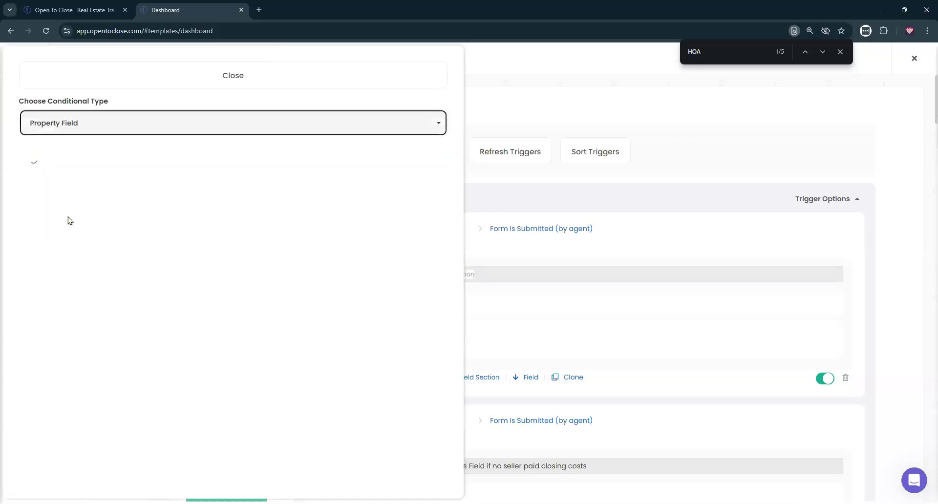
{"action": "left_click", "coordinate": [87, 171]}
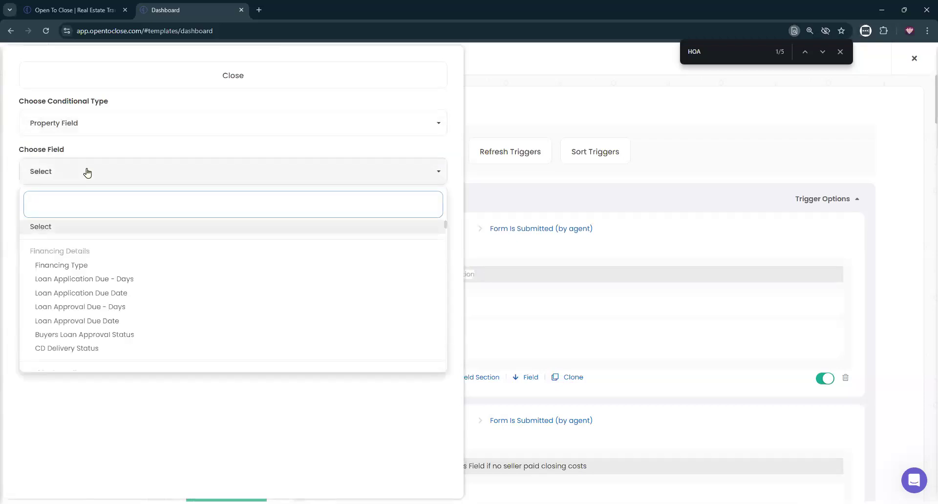
{"action": "type", "text": "is y"}
{"action": "key", "text": "BackSpace"}
{"action": "key", "text": "BackSpace"}
{"action": "key", "text": "BackSpace"}
{"action": "key", "text": "BackSpace"}
{"action": "type", "text": "hoa"}
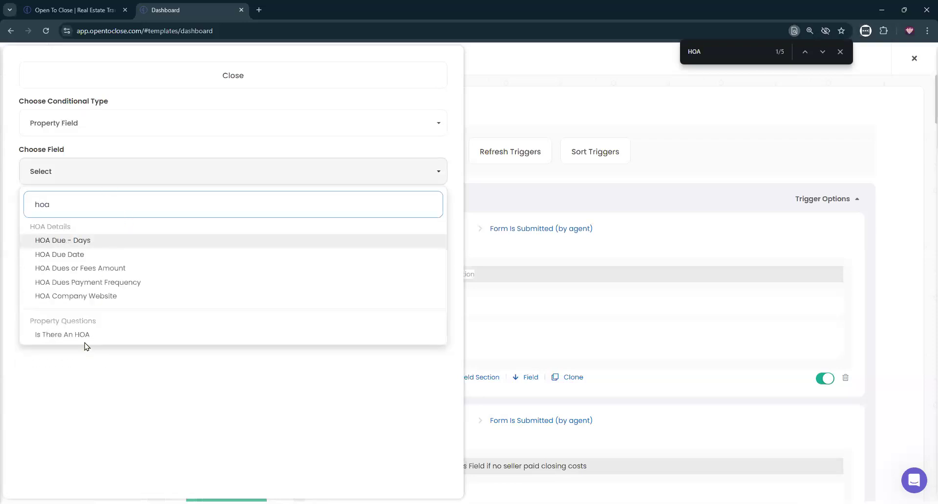
{"action": "left_click", "coordinate": [78, 334]}
{"action": "left_click", "coordinate": [103, 222]}
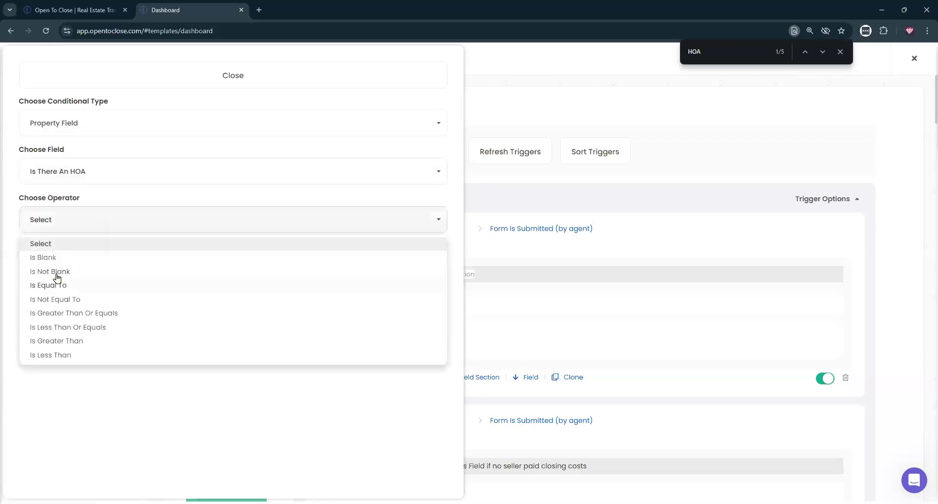
{"action": "left_click", "coordinate": [57, 278]}
{"action": "left_click", "coordinate": [36, 343]}
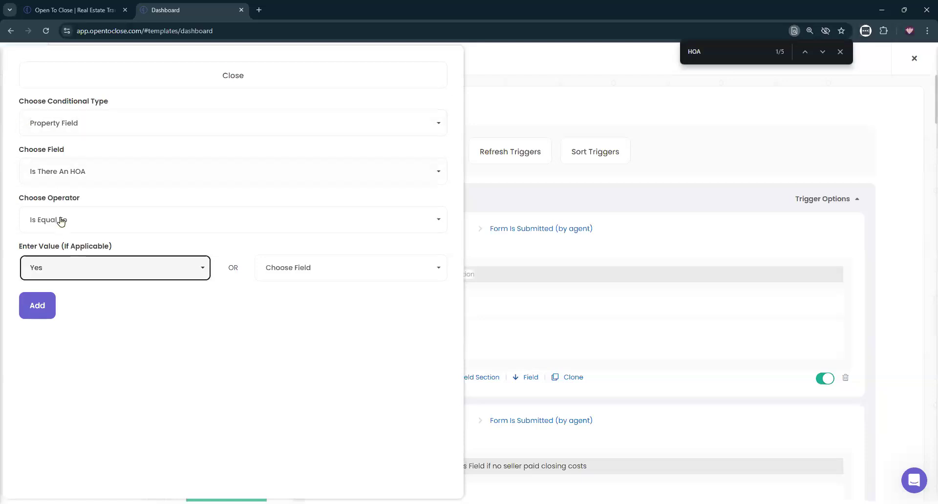
{"action": "left_click", "coordinate": [53, 304]}
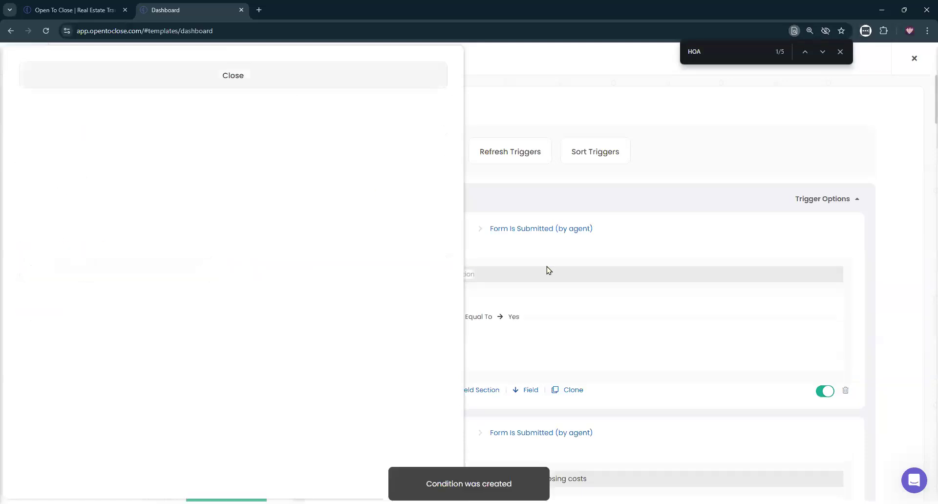
Step: Sort the triggers so the HOA Details field section trigger follows the Remove Seller Concessions trigger, and end the HOA text search
{"action": "left_click", "coordinate": [601, 152]}
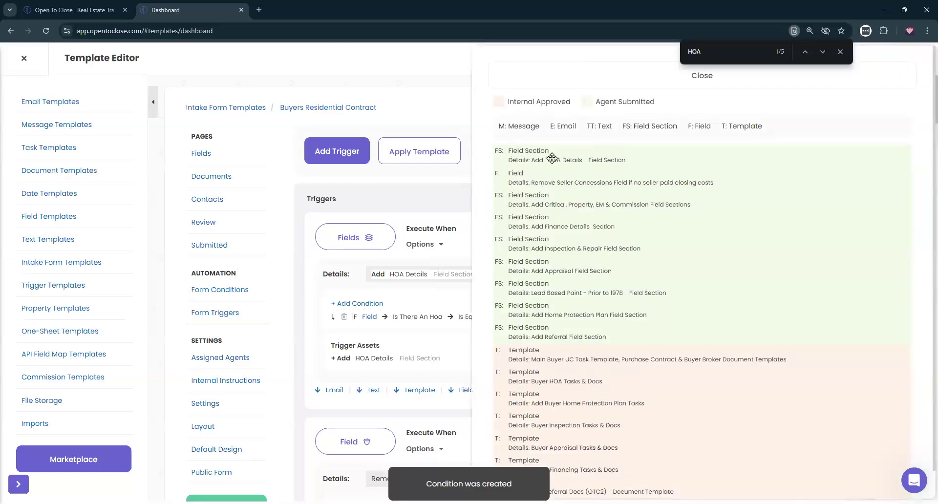
{"action": "left_click_drag", "start_coordinate": [561, 212], "coordinate": [558, 176]}
{"action": "left_click", "coordinate": [615, 79]}
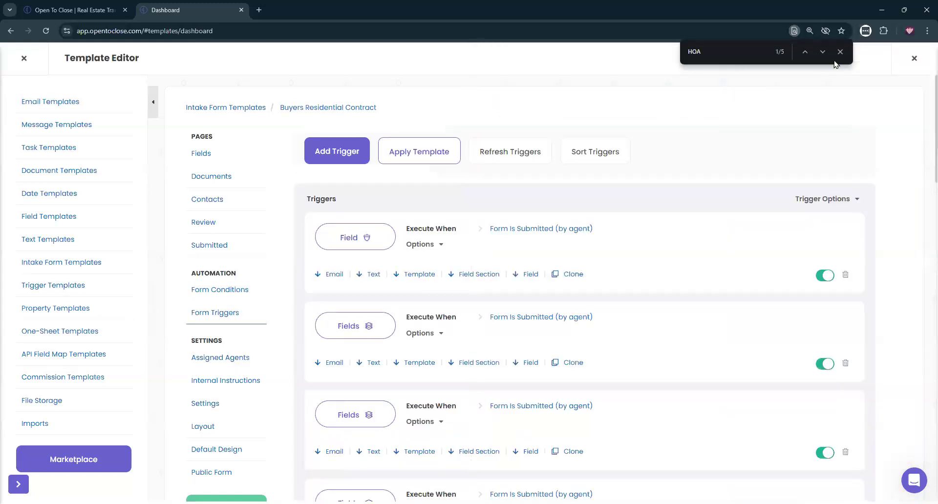
{"action": "left_click", "coordinate": [841, 53]}
Step: Examine the conditions and trigger assets of the agent-submitted triggers for HOA, Critical, Finance and Inspection field sections
{"action": "scroll", "coordinate": [690, 212], "scroll_direction": "down", "scroll_amount": 7}
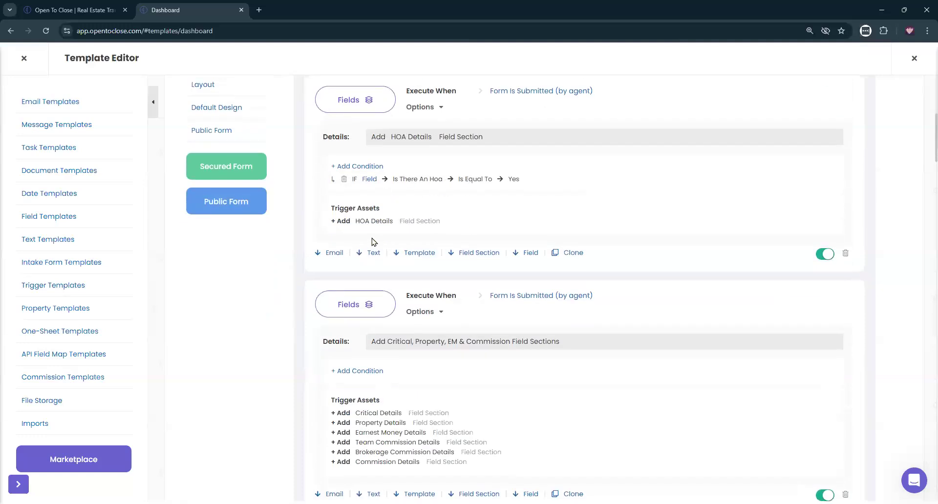
{"action": "scroll", "coordinate": [394, 179], "scroll_direction": "down", "scroll_amount": 4}
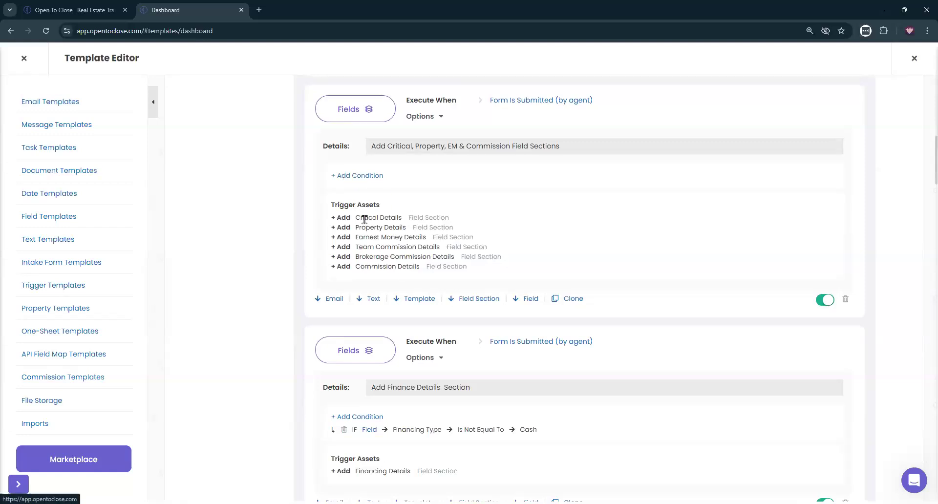
{"action": "left_click_drag", "start_coordinate": [334, 217], "coordinate": [499, 281]}
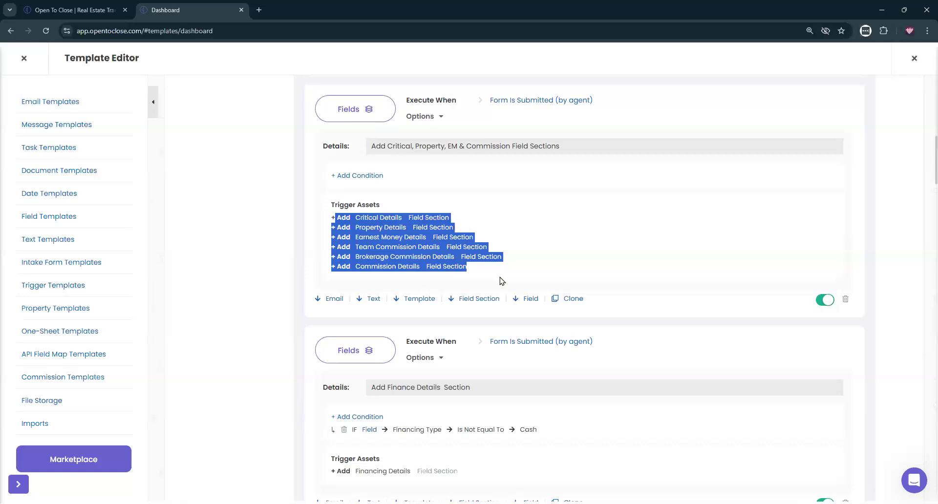
{"action": "left_click", "coordinate": [466, 266]}
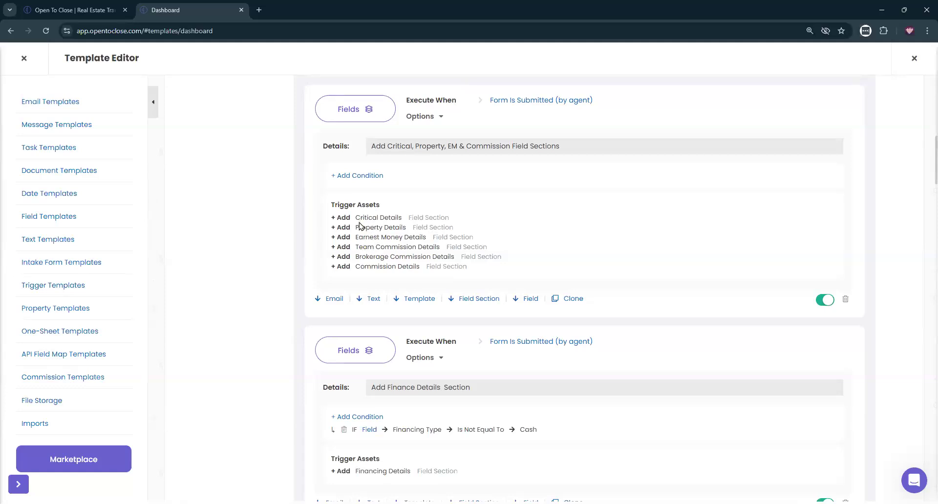
{"action": "scroll", "coordinate": [443, 215], "scroll_direction": "down", "scroll_amount": 5}
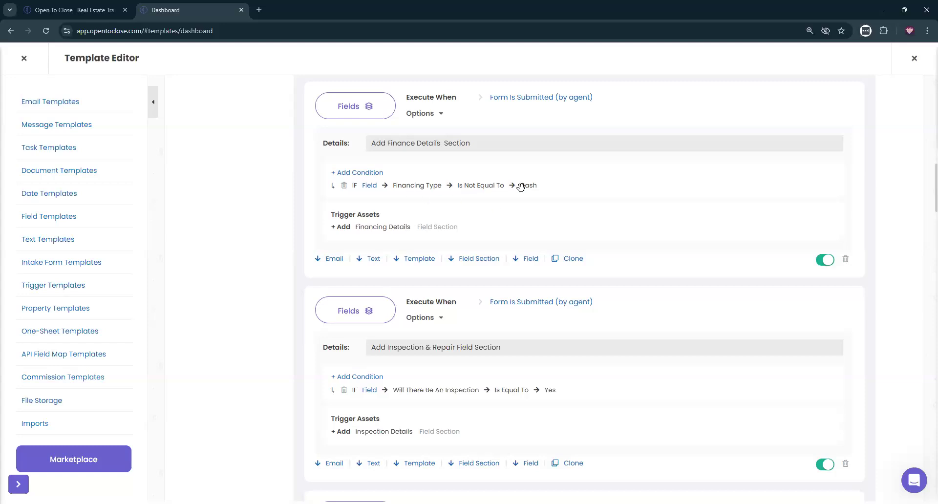
{"action": "left_click_drag", "start_coordinate": [344, 228], "coordinate": [509, 237]}
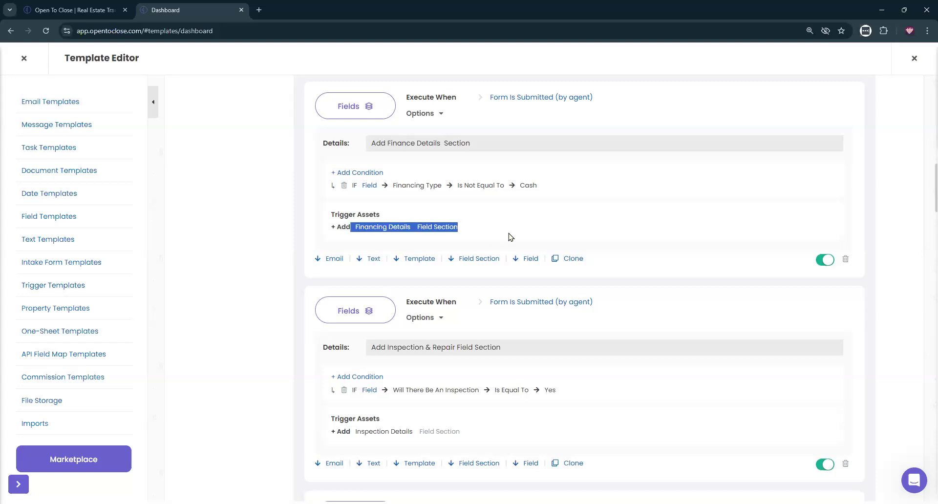
{"action": "left_click", "coordinate": [510, 237]}
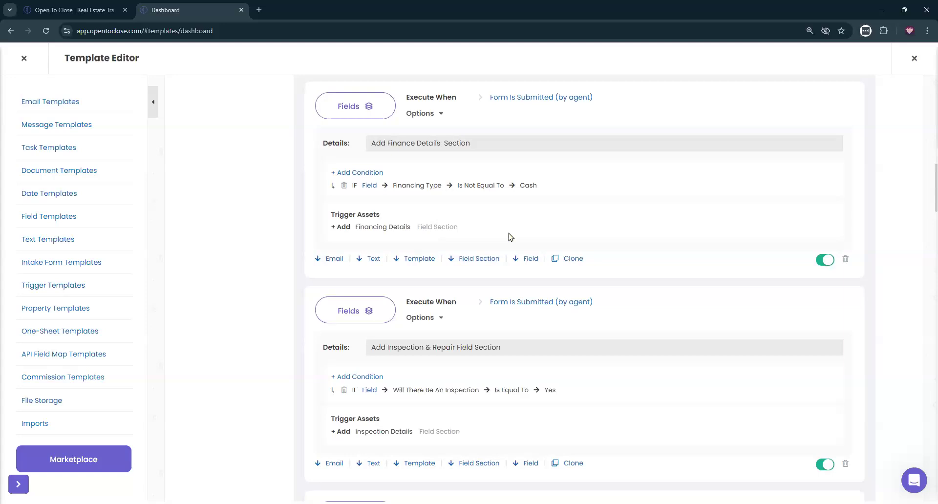
{"action": "scroll", "coordinate": [509, 237], "scroll_direction": "down", "scroll_amount": 3}
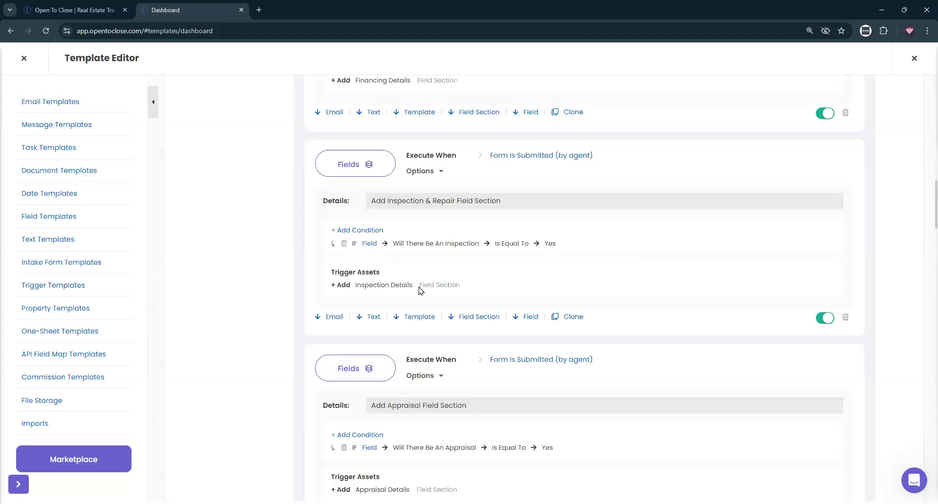
{"action": "triple_click", "coordinate": [435, 282]}
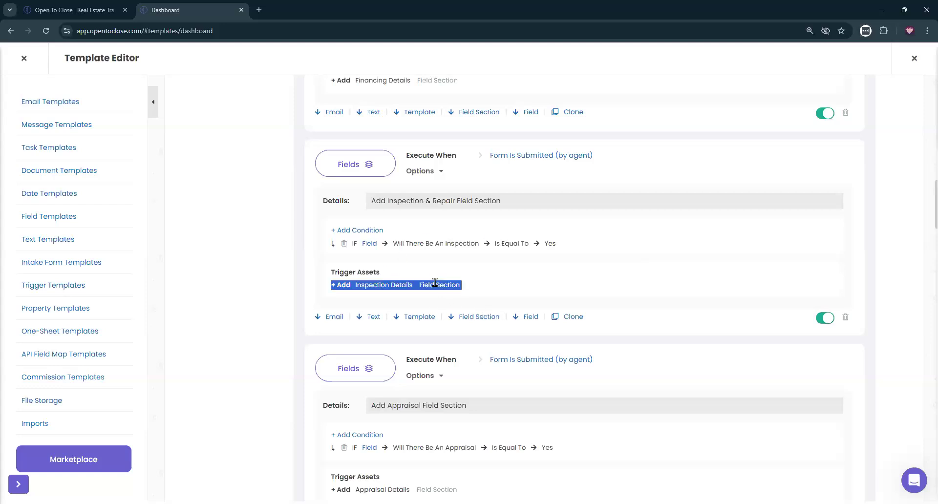
{"action": "scroll", "coordinate": [513, 247], "scroll_direction": "up", "scroll_amount": 15}
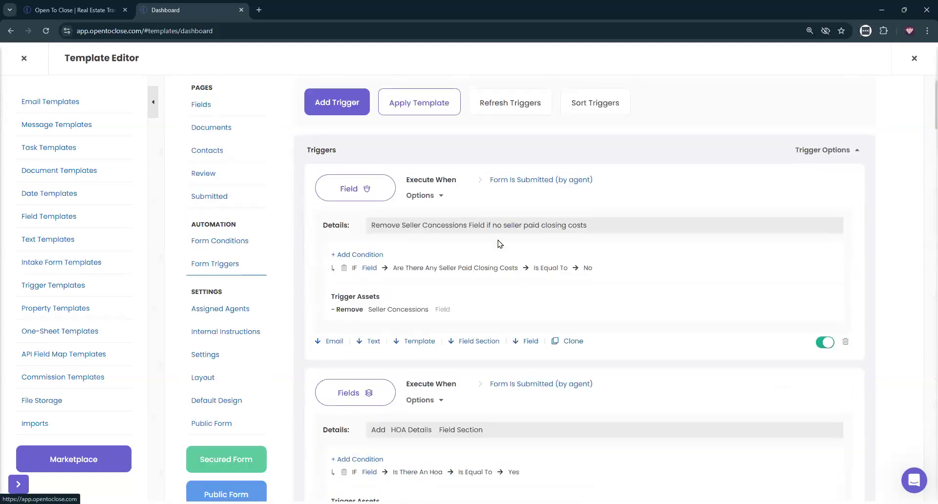
{"action": "scroll", "coordinate": [499, 243], "scroll_direction": "up", "scroll_amount": 1}
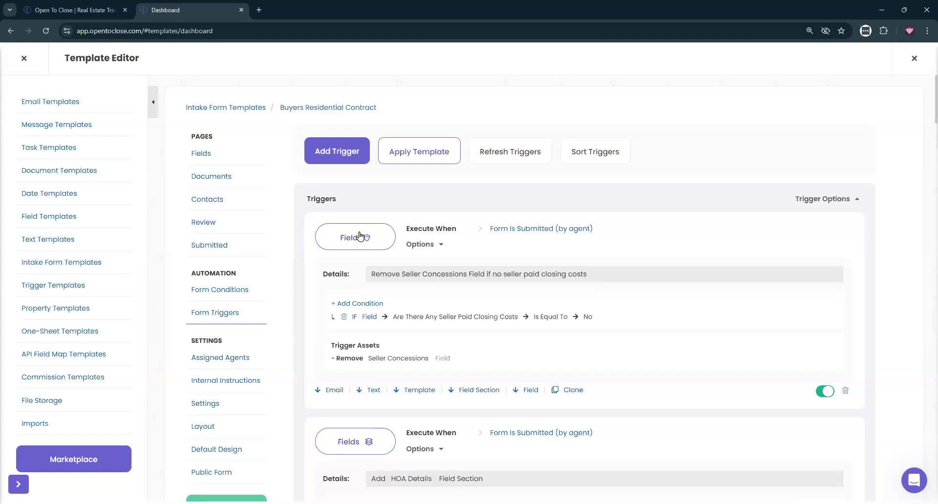
{"action": "scroll", "coordinate": [430, 250], "scroll_direction": "down", "scroll_amount": 14}
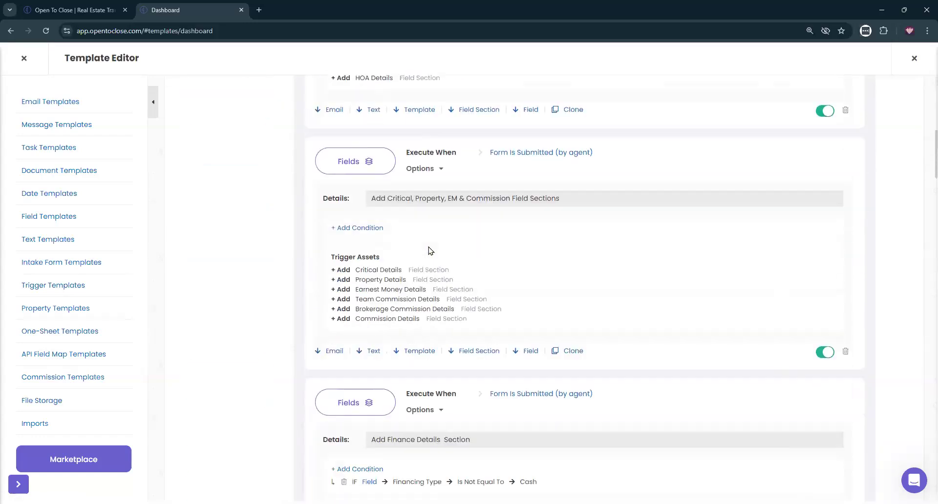
{"action": "scroll", "coordinate": [519, 287], "scroll_direction": "down", "scroll_amount": 2}
{"action": "scroll", "coordinate": [509, 350], "scroll_direction": "down", "scroll_amount": 3}
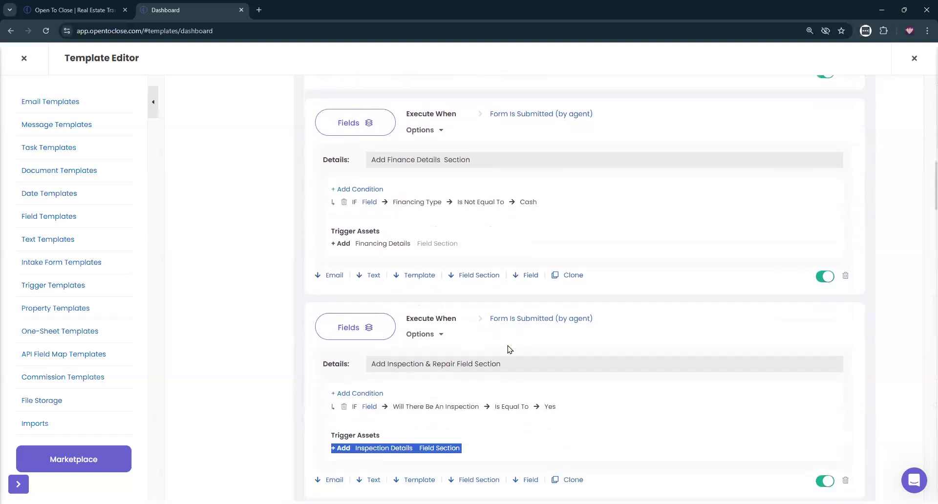
Step: Check the Inspection & Repair trigger's condition and field section asset, and return to the intake form's Fields page
{"action": "left_click", "coordinate": [505, 335]}
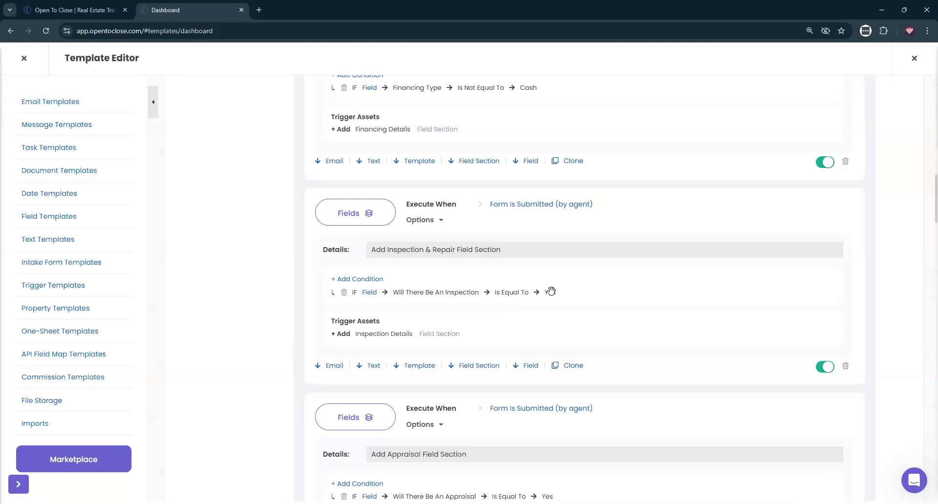
{"action": "triple_click", "coordinate": [413, 333]}
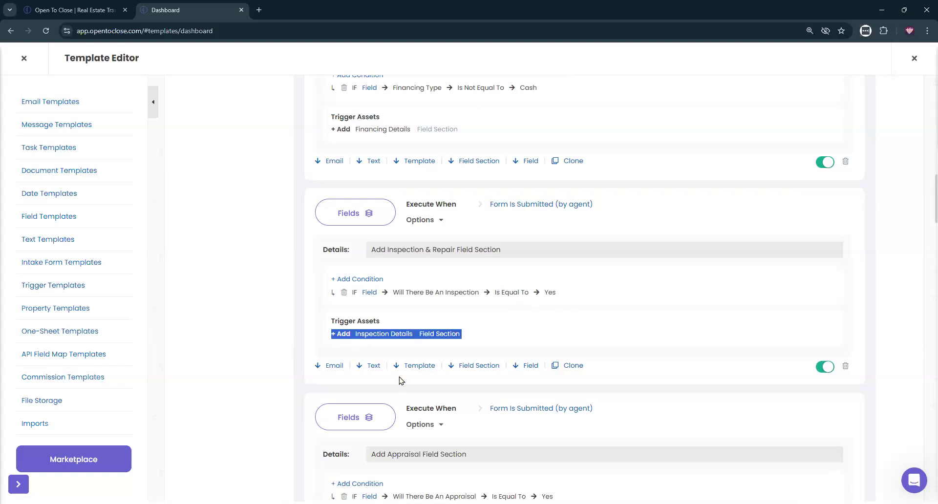
{"action": "scroll", "coordinate": [397, 366], "scroll_direction": "up", "scroll_amount": 15}
{"action": "left_click", "coordinate": [196, 162]}
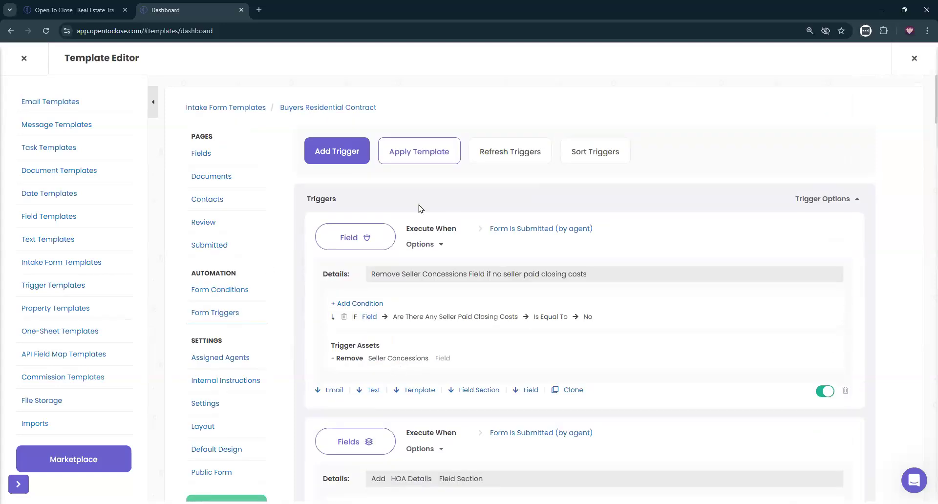
Step: Select all Inspection Details fields on the Buyers Residential Contract form, and clear that selection again
{"action": "scroll", "coordinate": [508, 234], "scroll_direction": "down", "scroll_amount": 15}
{"action": "scroll", "coordinate": [511, 235], "scroll_direction": "down", "scroll_amount": 12}
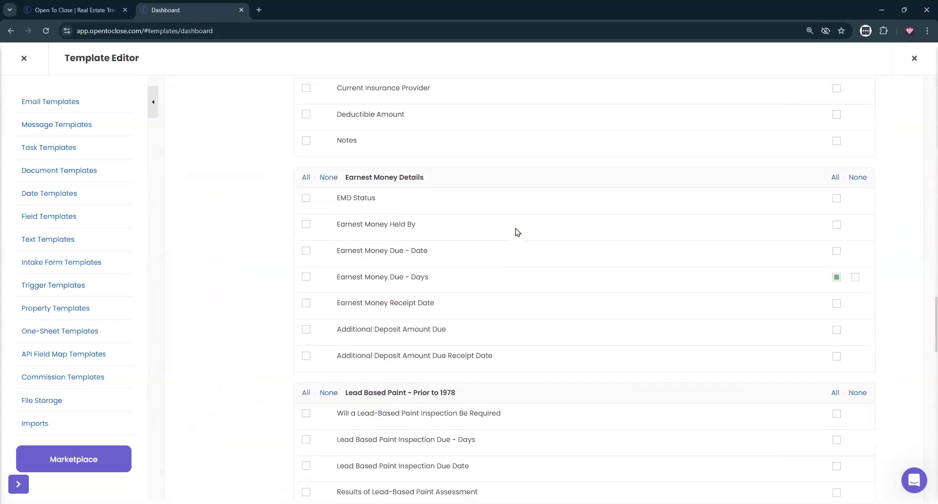
{"action": "left_click", "coordinate": [835, 164]}
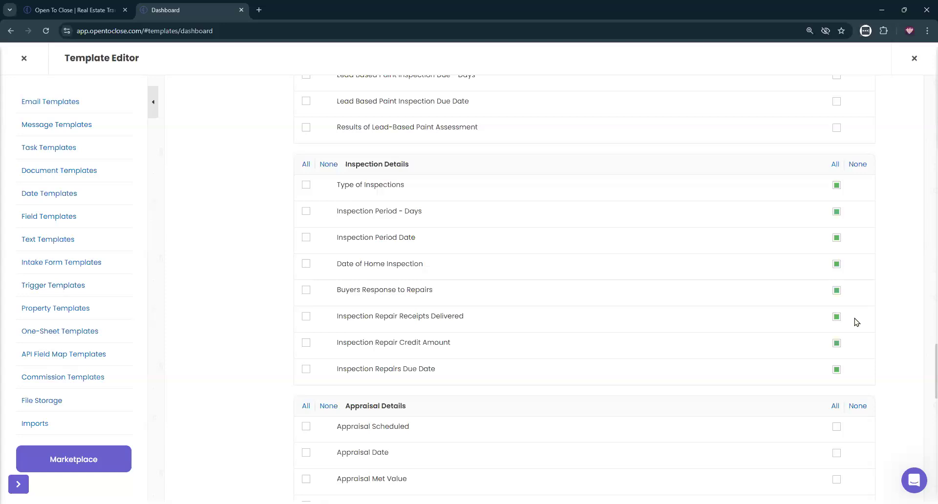
{"action": "left_click", "coordinate": [854, 165]}
{"action": "scroll", "coordinate": [677, 255], "scroll_direction": "up", "scroll_amount": 10}
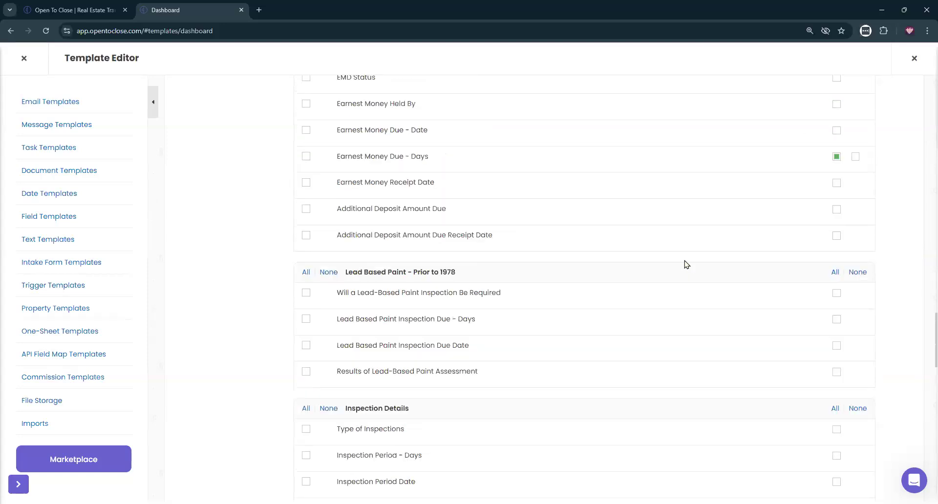
{"action": "scroll", "coordinate": [682, 229], "scroll_direction": "up", "scroll_amount": 15}
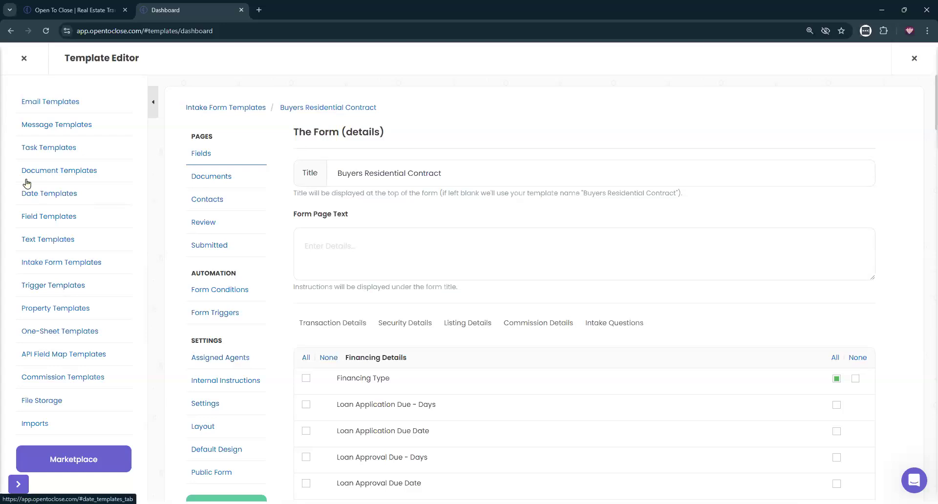
Step: Leave the Template Editor, open the Properties list and collapse the main navigation
{"action": "left_click", "coordinate": [24, 58]}
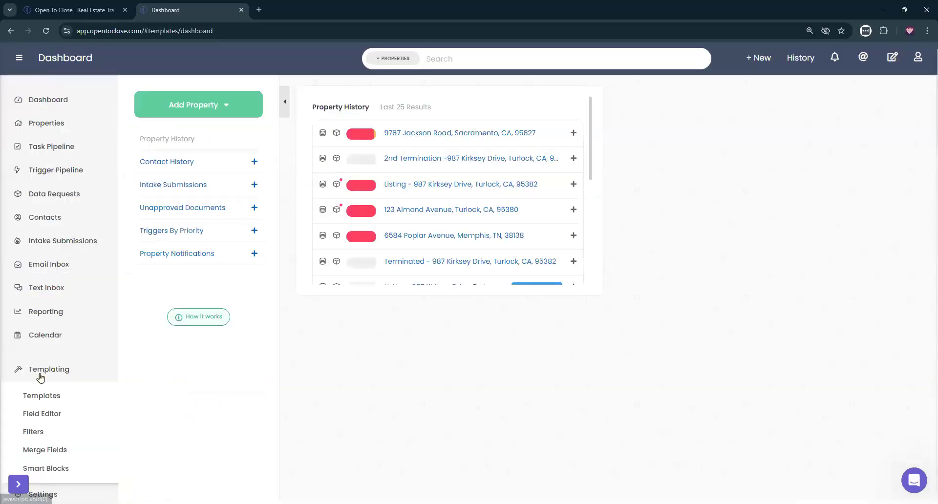
{"action": "left_click", "coordinate": [62, 125]}
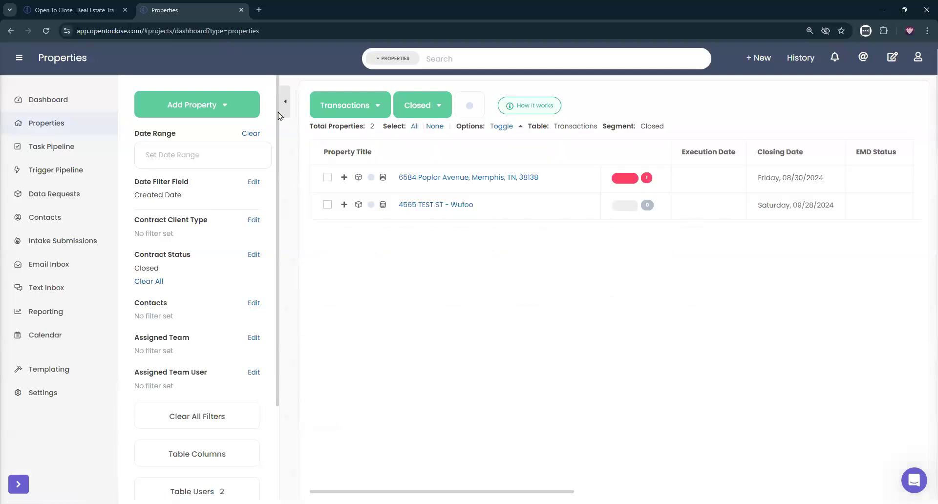
{"action": "left_click", "coordinate": [27, 59]}
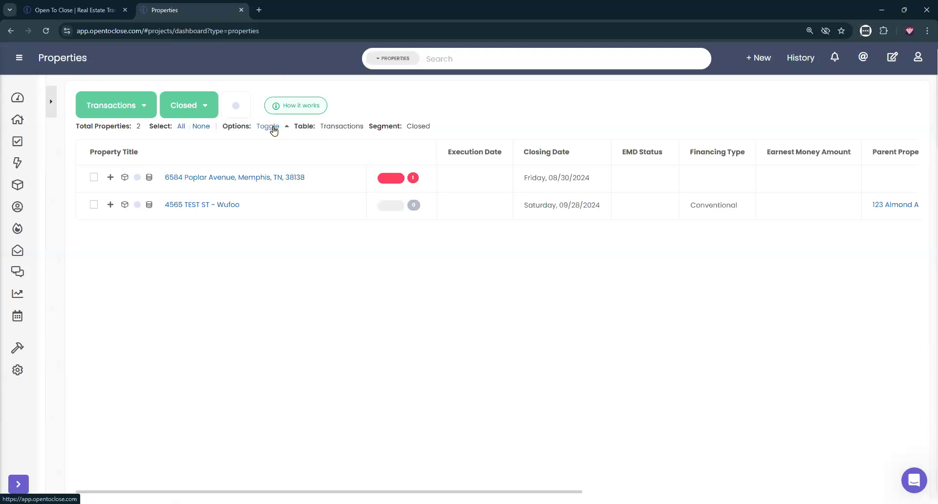
Step: Try hiding and showing the table and segment selectors above the property list, and expand and collapse the filter sidebar
{"action": "left_click", "coordinate": [273, 128]}
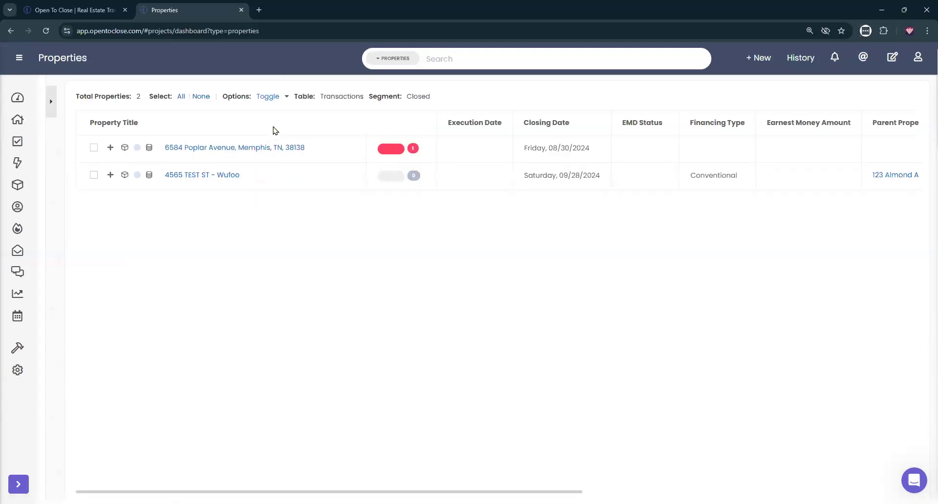
{"action": "left_click", "coordinate": [52, 114]}
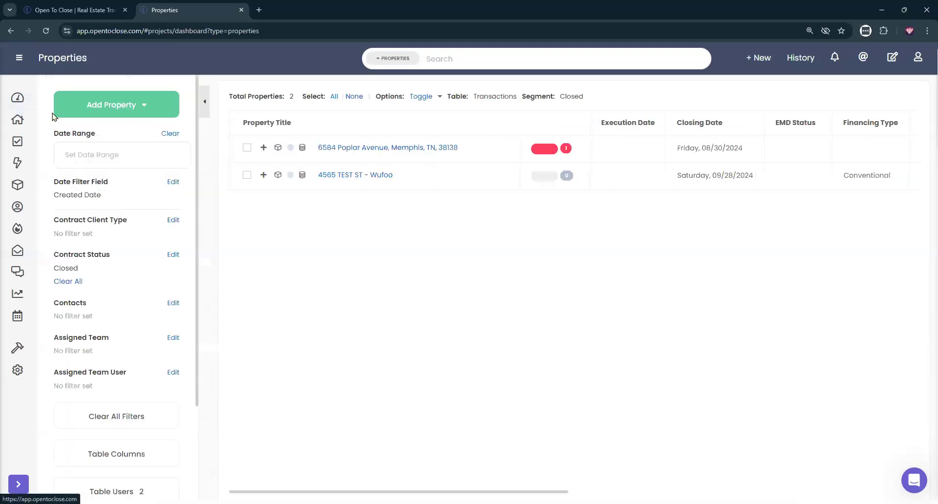
{"action": "left_click", "coordinate": [205, 101]}
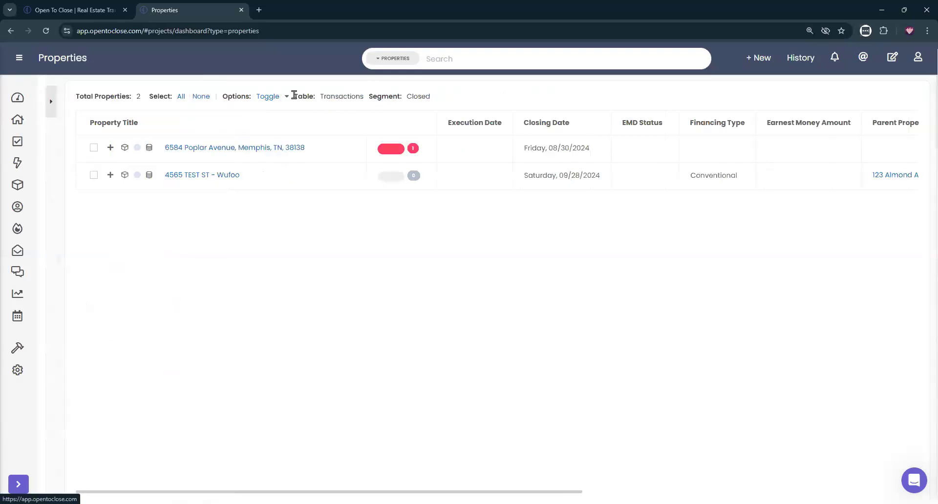
{"action": "left_click", "coordinate": [268, 97]}
{"action": "left_click", "coordinate": [267, 127]}
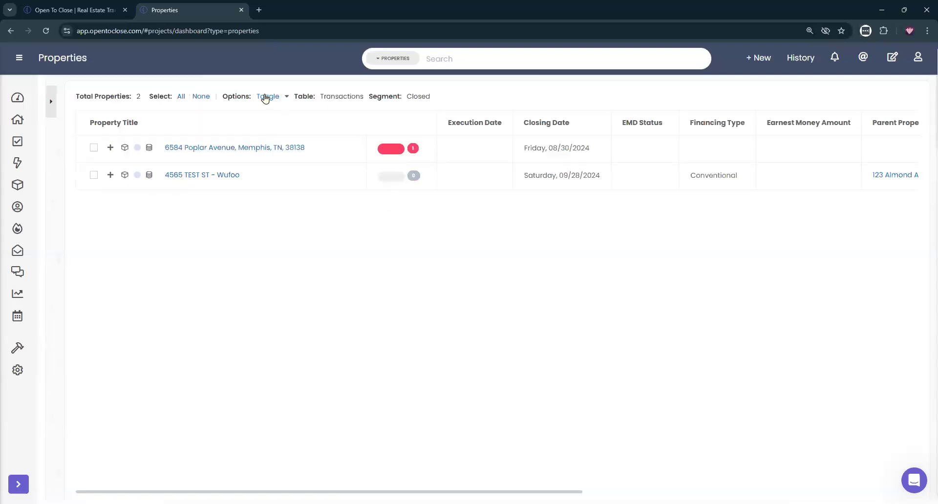
{"action": "left_click", "coordinate": [264, 98]}
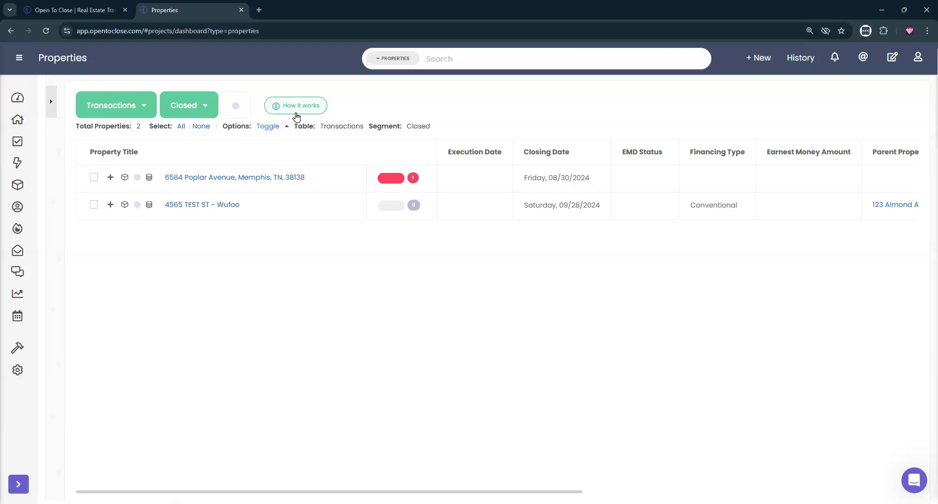
{"action": "left_click", "coordinate": [263, 128]}
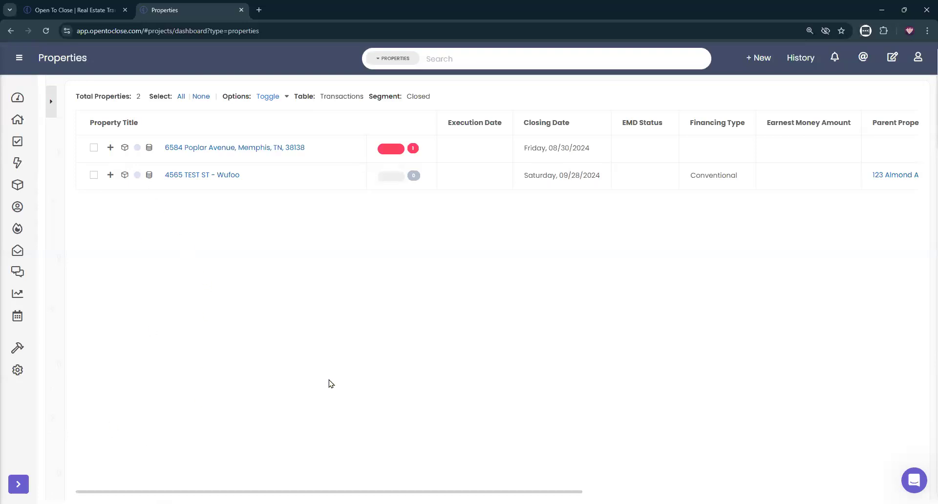
{"action": "left_click", "coordinate": [272, 100]}
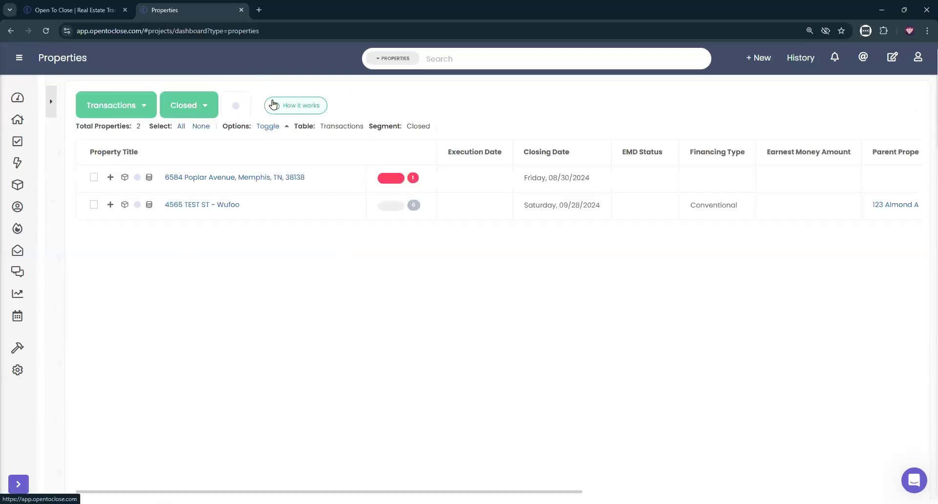
{"action": "left_click", "coordinate": [274, 127]}
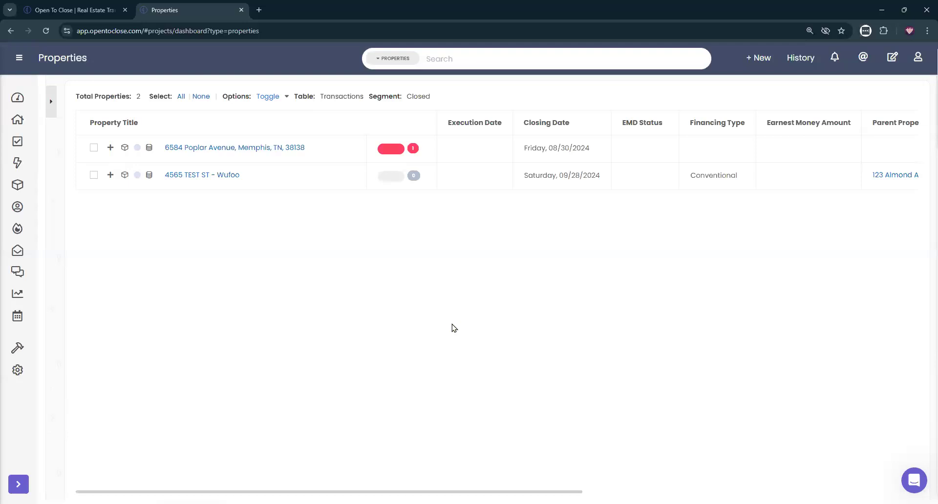
{"action": "left_click", "coordinate": [268, 97]}
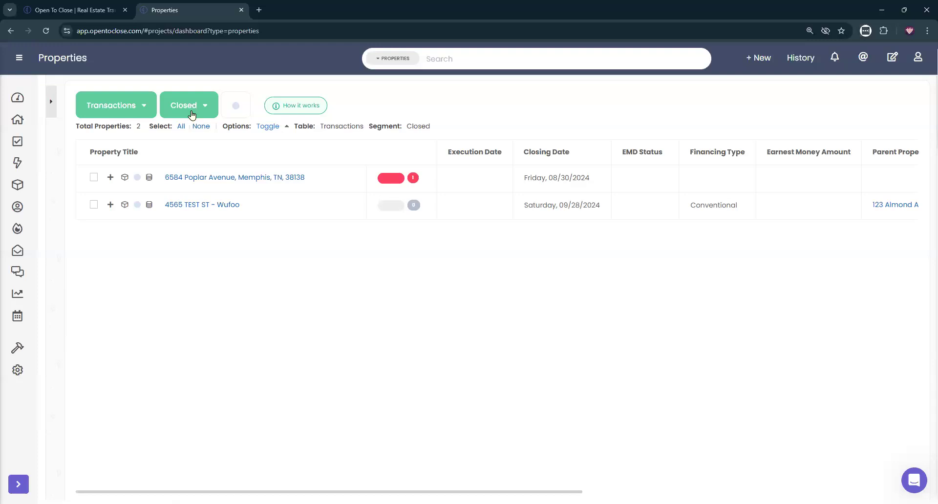
{"action": "left_click", "coordinate": [267, 126]}
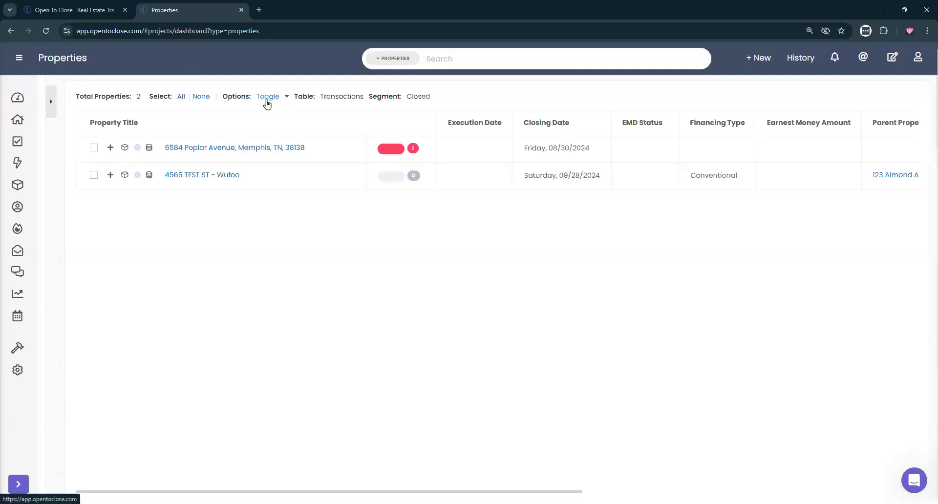
{"action": "left_click", "coordinate": [268, 96]}
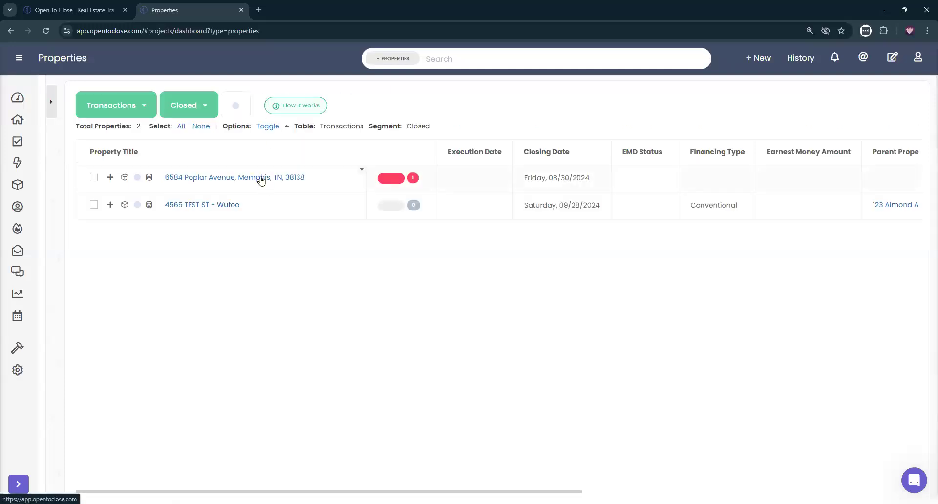
{"action": "left_click", "coordinate": [269, 126]}
{"action": "left_click", "coordinate": [268, 96]}
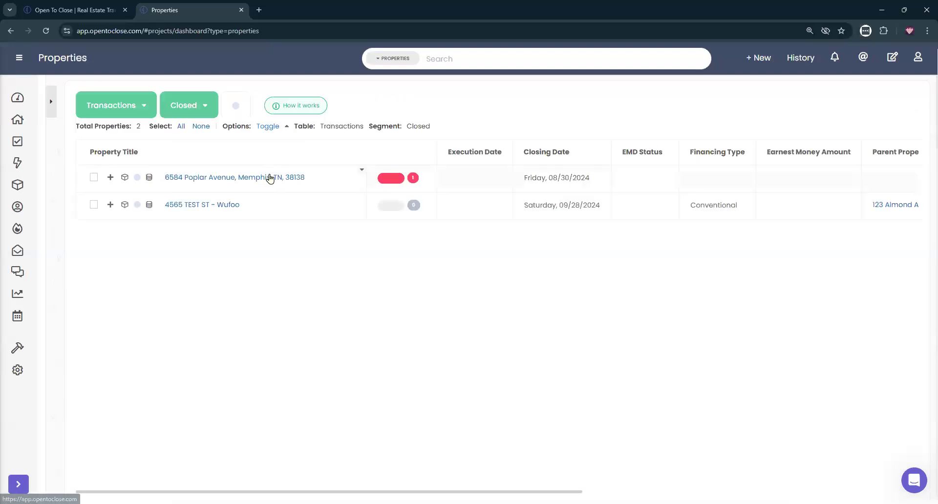
Step: Open the first property in the Closed segment, look through its Documents, Triggers and property details, and close it
{"action": "left_click", "coordinate": [268, 178]}
{"action": "left_click", "coordinate": [248, 104]}
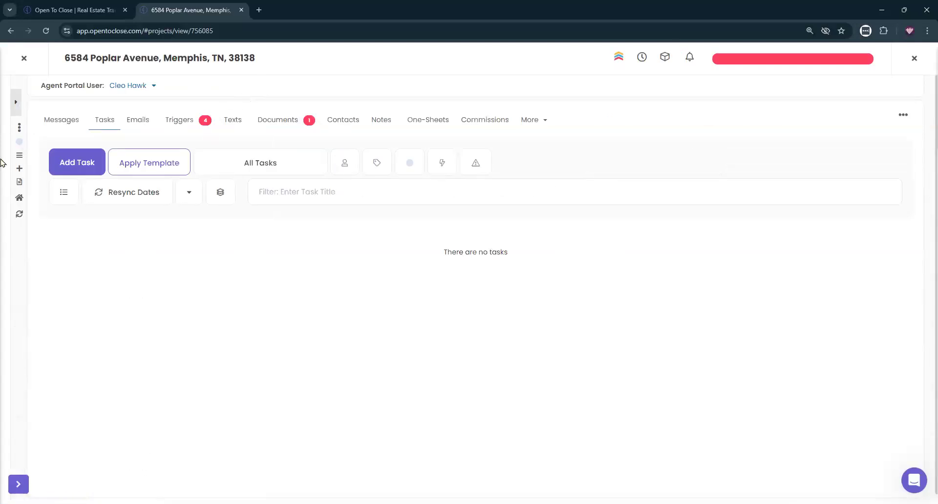
{"action": "left_click", "coordinate": [17, 102]}
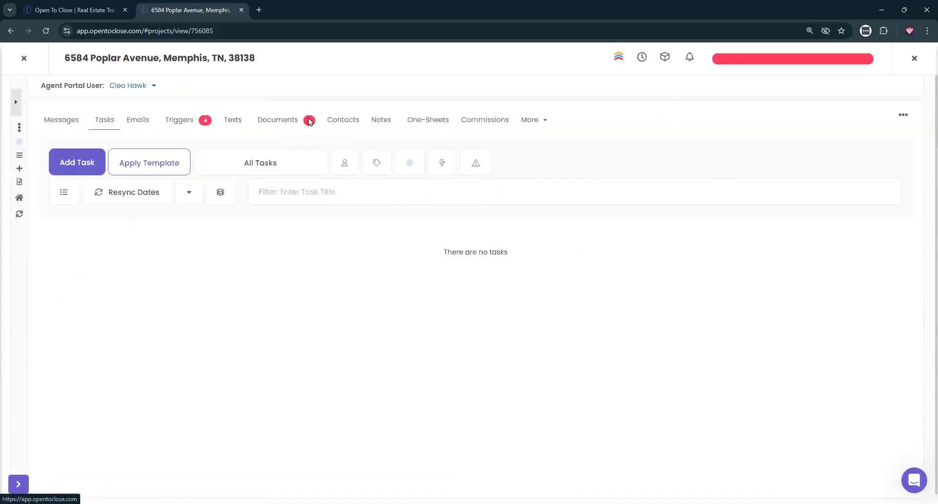
{"action": "left_click", "coordinate": [308, 120]}
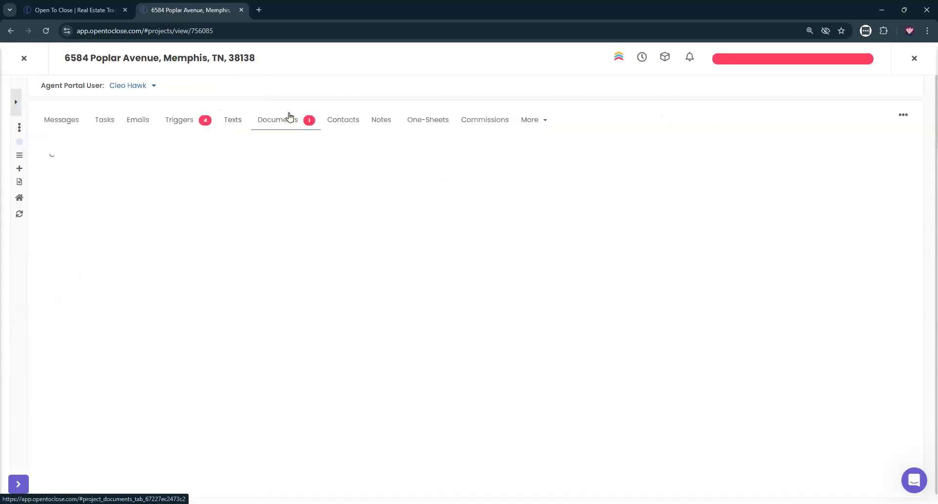
{"action": "left_click", "coordinate": [190, 122]}
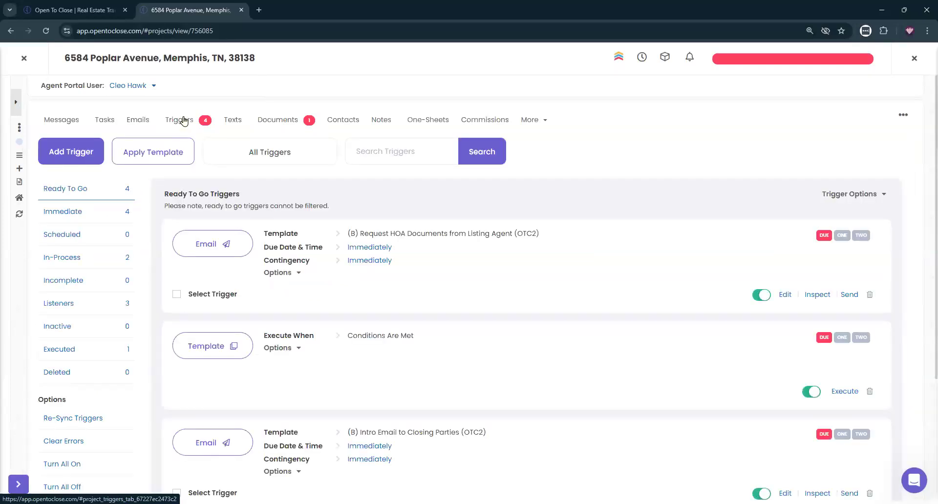
{"action": "left_click", "coordinate": [14, 104]}
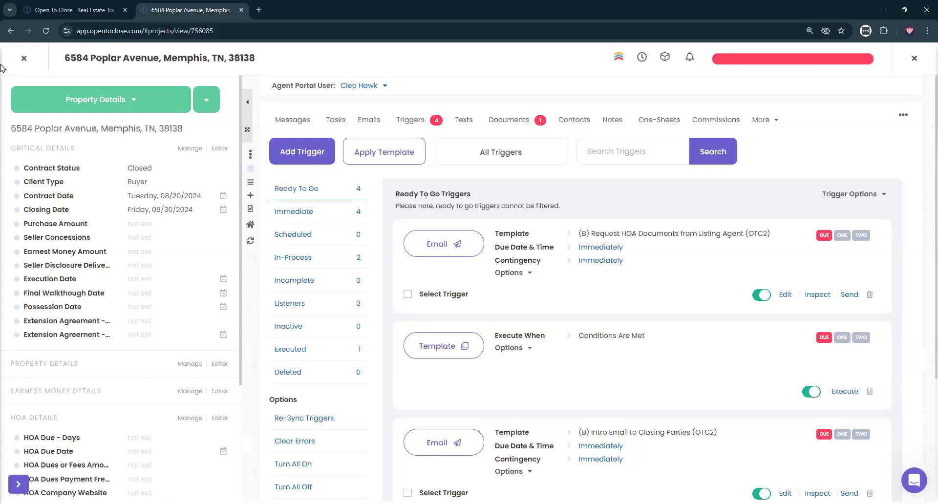
{"action": "left_click", "coordinate": [23, 59]}
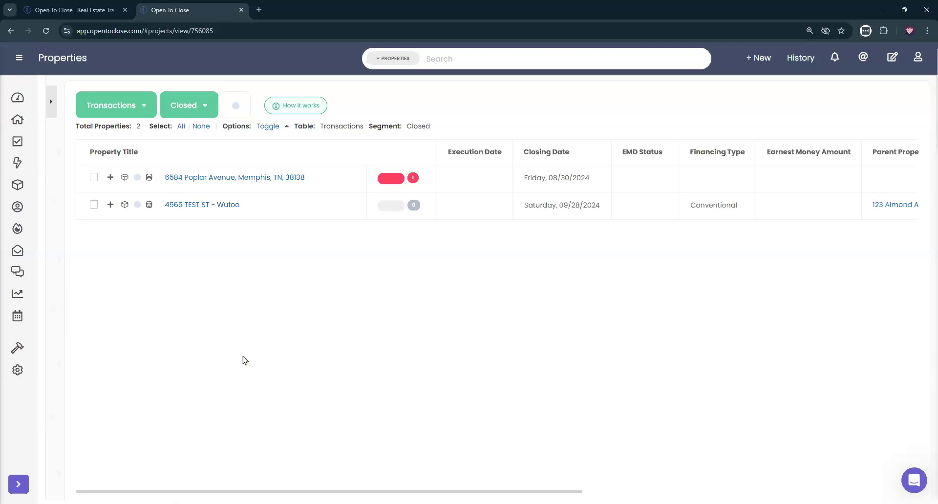
Step: View the Active Listings segment of the Transactions table with its table and segment selectors hidden and shown
{"action": "left_click", "coordinate": [170, 103]}
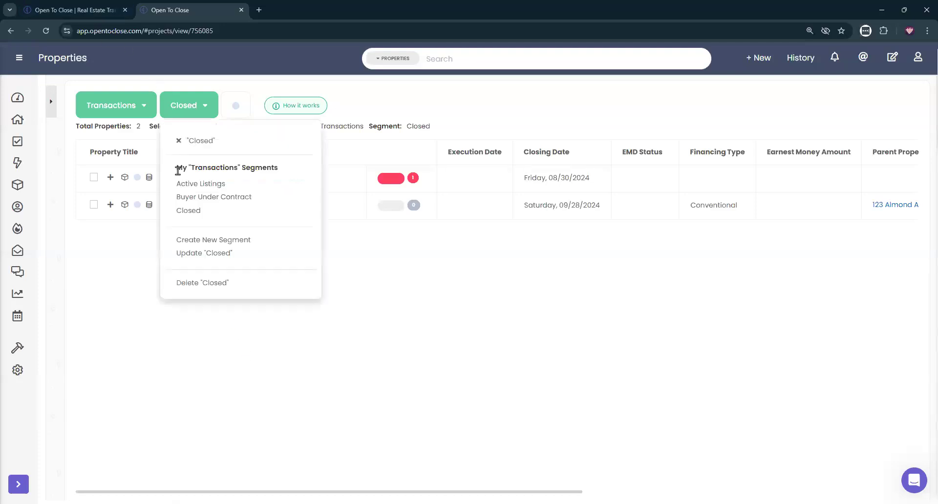
{"action": "left_click", "coordinate": [194, 183]}
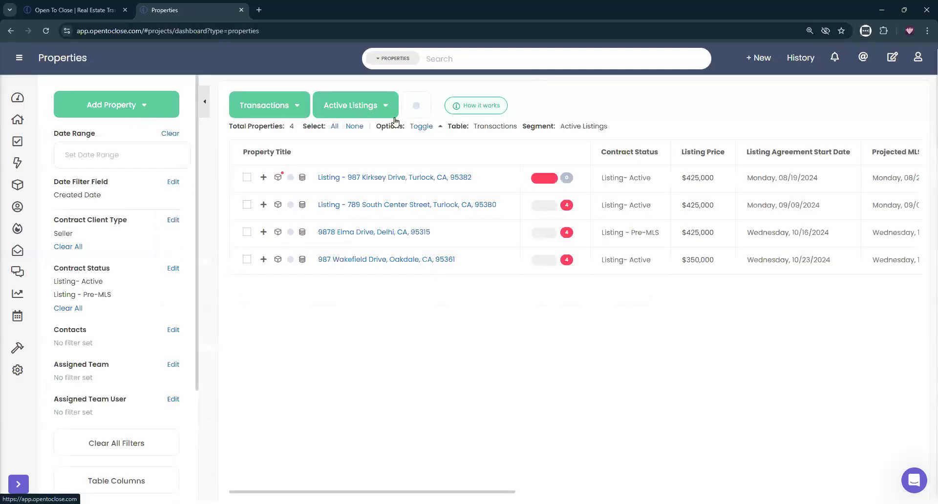
{"action": "left_click", "coordinate": [423, 127]}
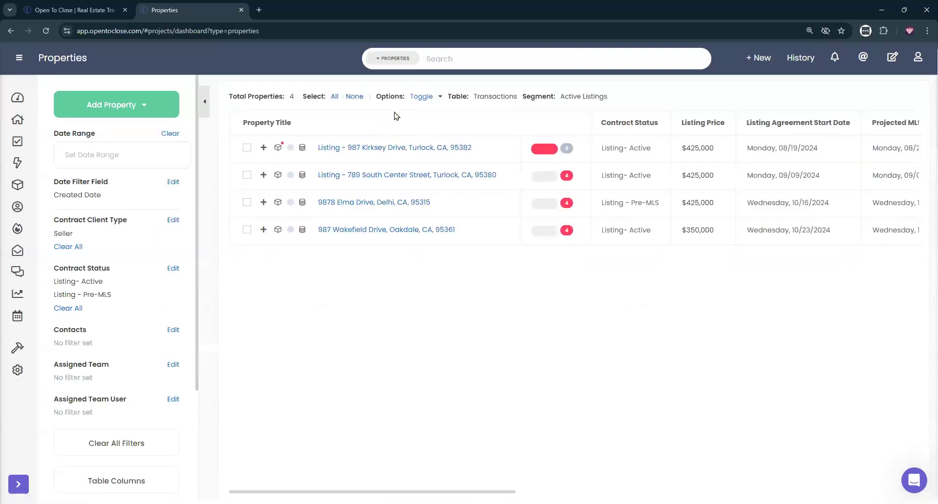
{"action": "left_click", "coordinate": [425, 99]}
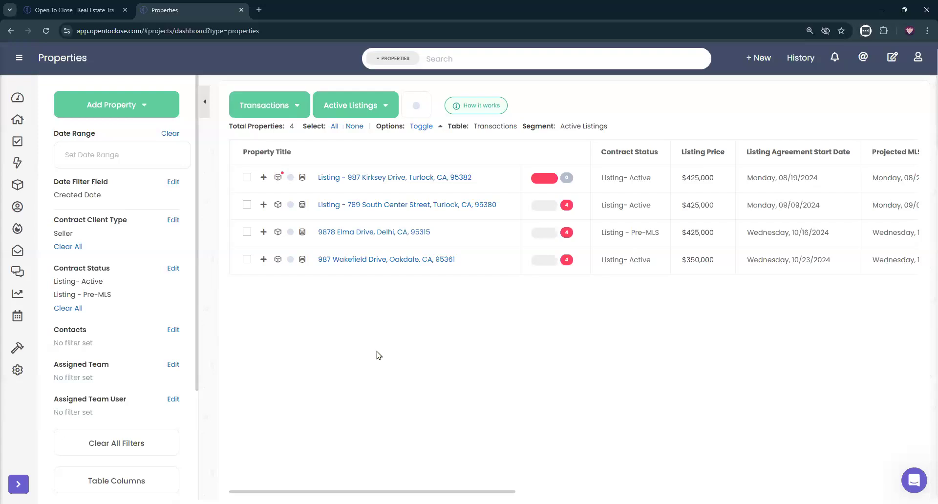
{"action": "left_click", "coordinate": [412, 128]}
{"action": "left_click", "coordinate": [415, 97]}
Step: View the Buyer Under Contract segment, and return the Transactions table to the Closed segment with the filter sidebar expanded
{"action": "left_click", "coordinate": [373, 111]}
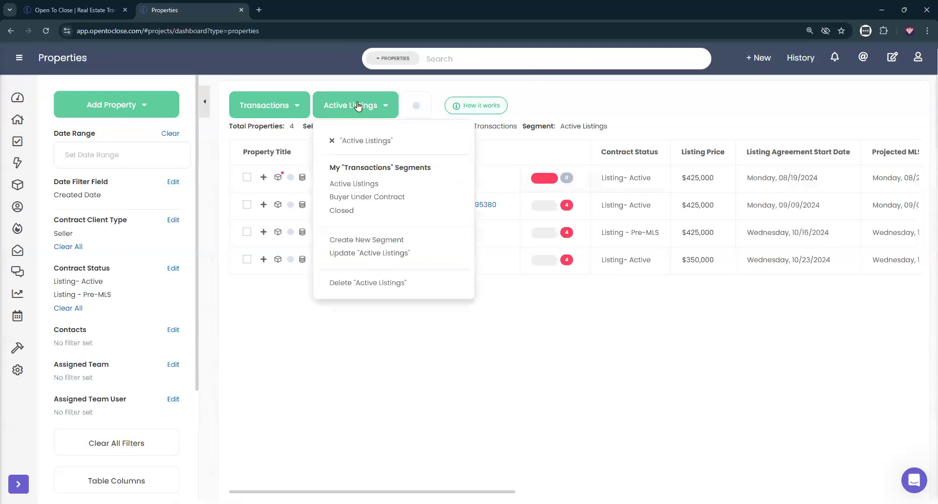
{"action": "left_click", "coordinate": [363, 199]}
{"action": "left_click", "coordinate": [369, 106]}
{"action": "left_click", "coordinate": [344, 212]}
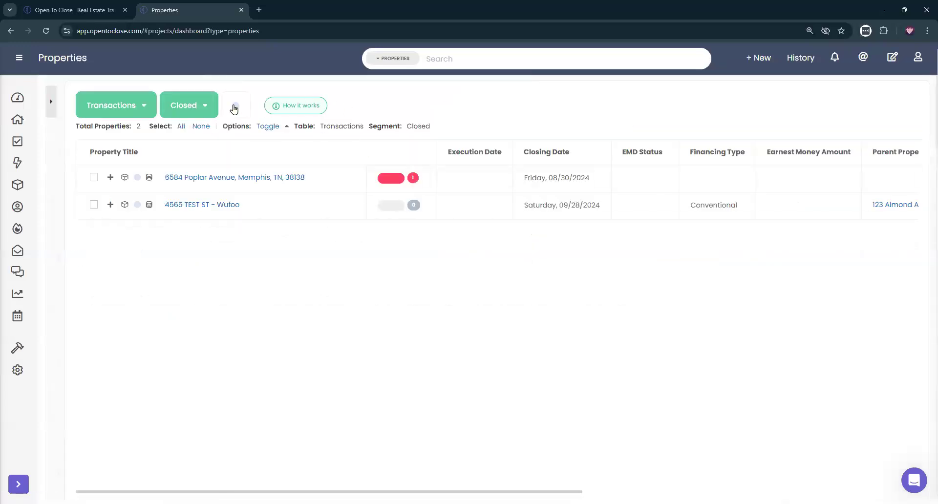
{"action": "left_click", "coordinate": [50, 101]}
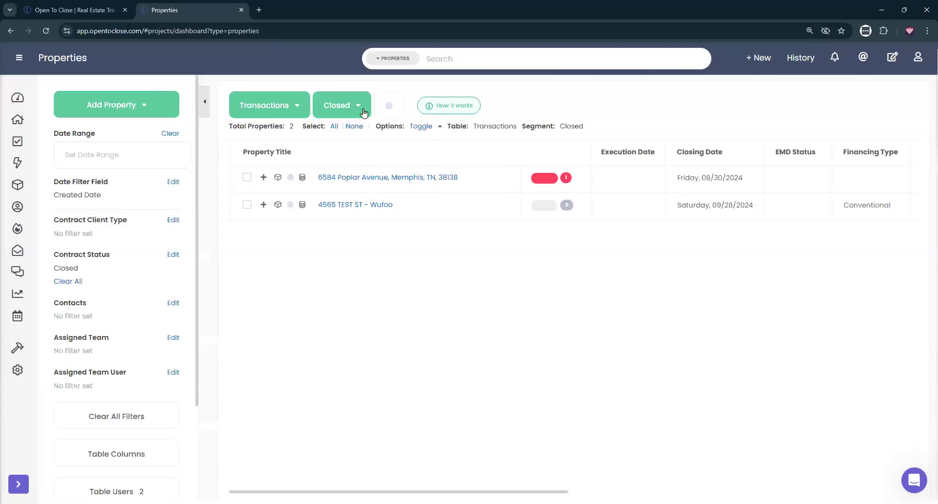
Step: Switch to the Active Listings segment and create a new segment from its filters named "Seller Under Contract"
{"action": "left_click", "coordinate": [369, 105]}
{"action": "left_click", "coordinate": [356, 186]}
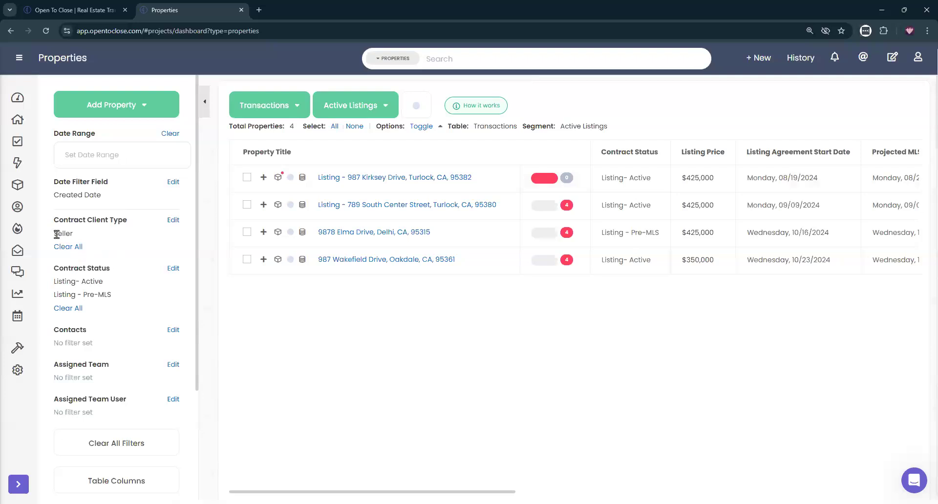
{"action": "left_click", "coordinate": [356, 105]}
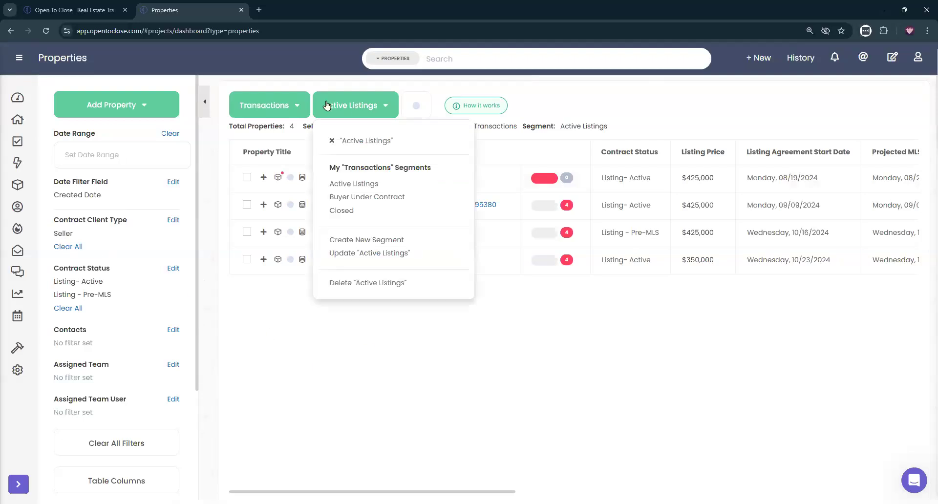
{"action": "left_click", "coordinate": [350, 241]}
{"action": "type", "text": "Sel"}
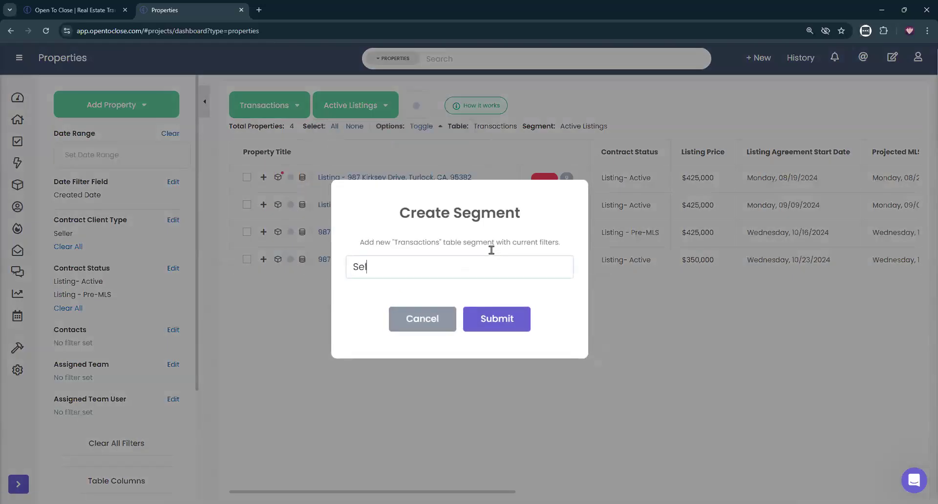
{"action": "type", "text": "ler Under Contracrt"}
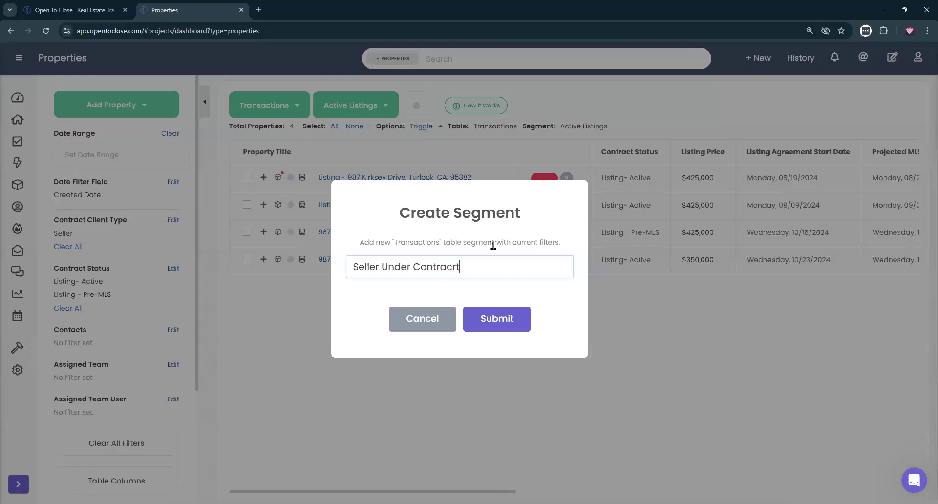
{"action": "key", "text": "BackSpace"}
{"action": "key", "text": "BackSpace"}
{"action": "type", "text": "t"}
{"action": "left_click", "coordinate": [488, 316]}
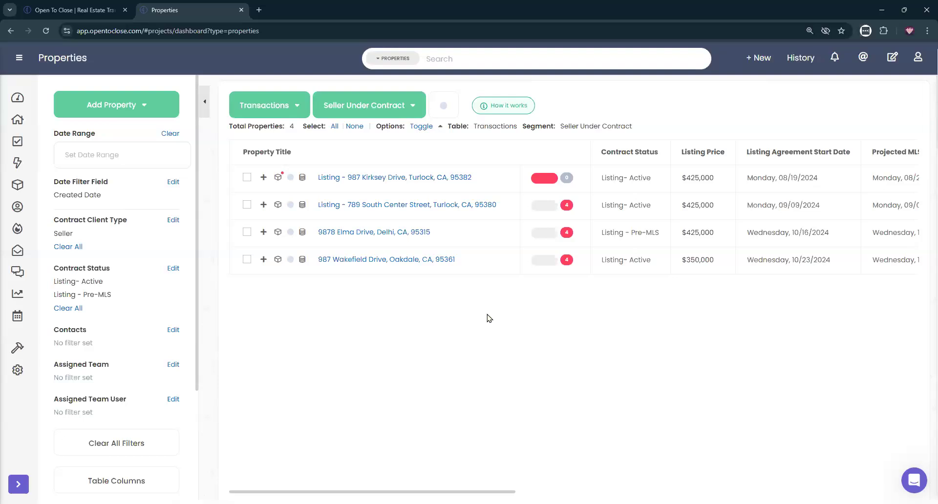
Step: View the Transactions table without a segment, and reopen the Seller Under Contract segment
{"action": "double_click", "coordinate": [73, 272]}
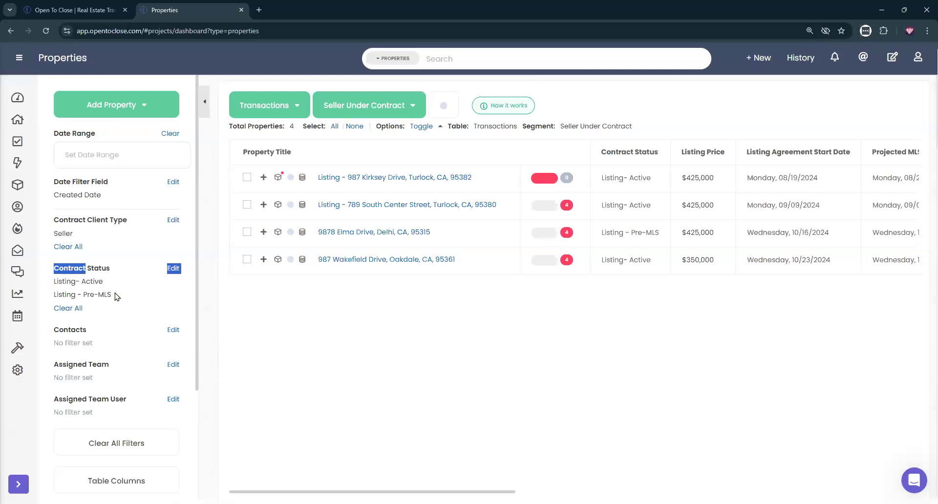
{"action": "left_click", "coordinate": [87, 266]}
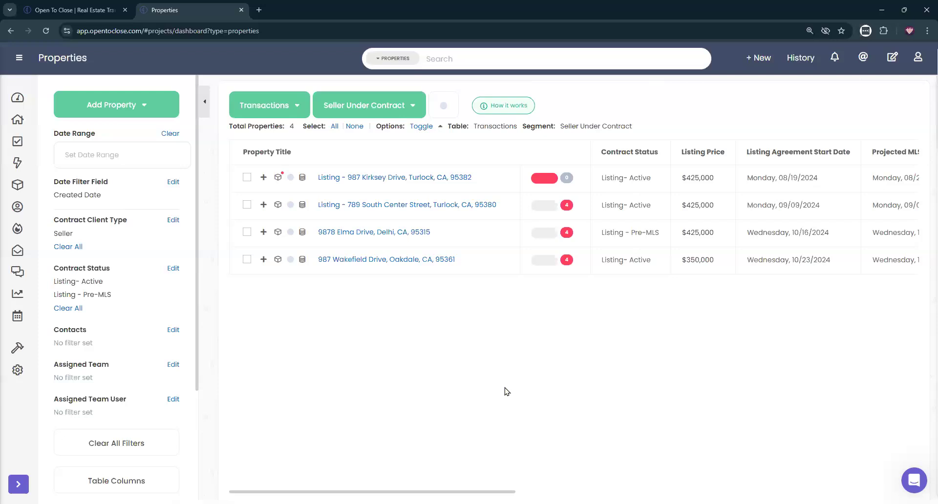
{"action": "left_click", "coordinate": [289, 101]}
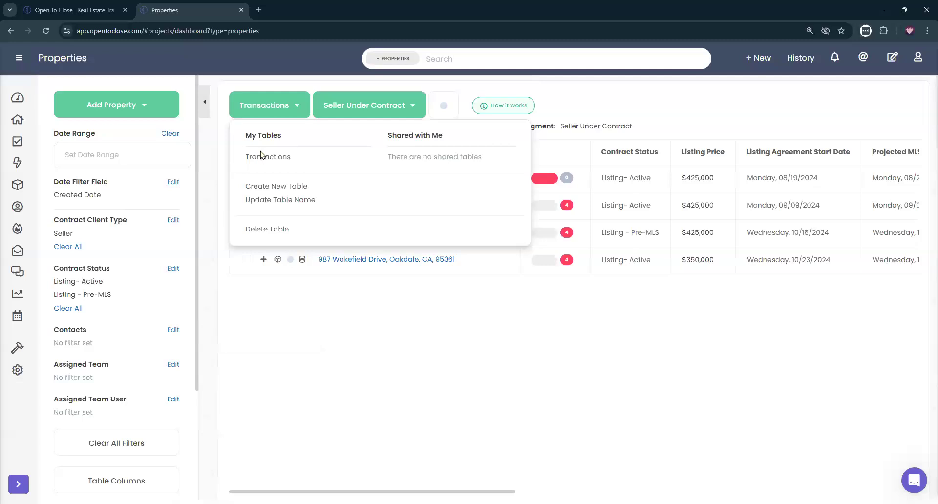
{"action": "left_click", "coordinate": [262, 156]}
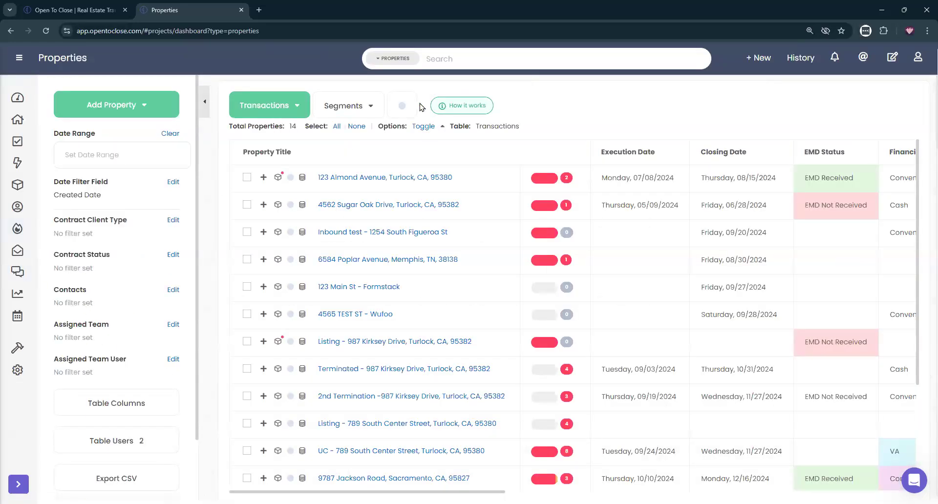
{"action": "left_click", "coordinate": [343, 106]}
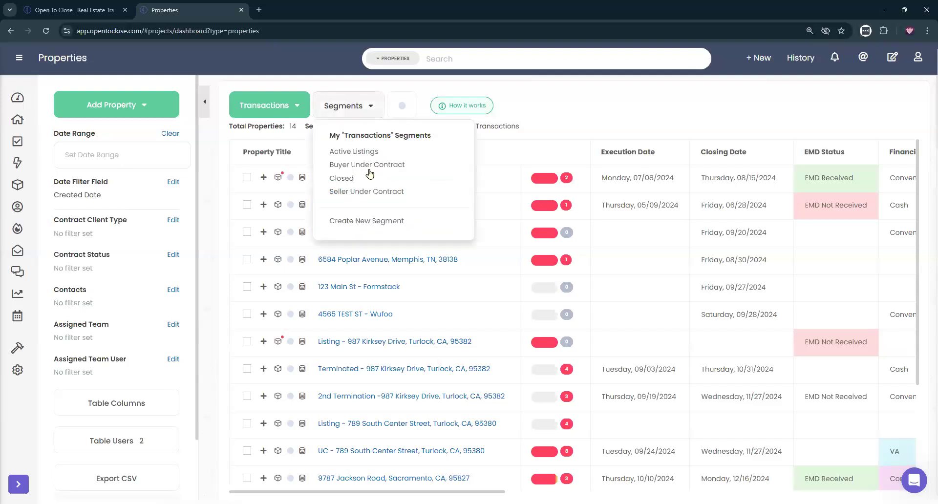
{"action": "left_click", "coordinate": [347, 192]}
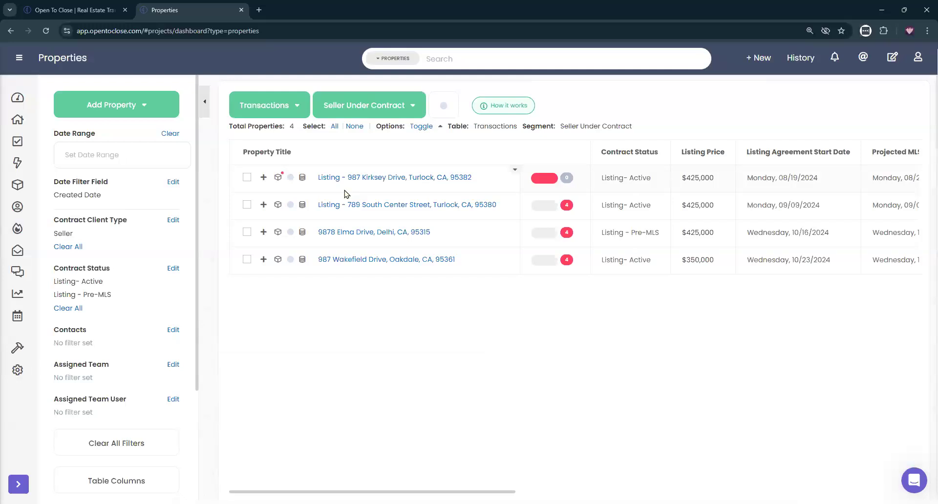
Step: Change the segment's Contract Status filter from the two listing statuses to Under Contract only
{"action": "triple_click", "coordinate": [80, 270]}
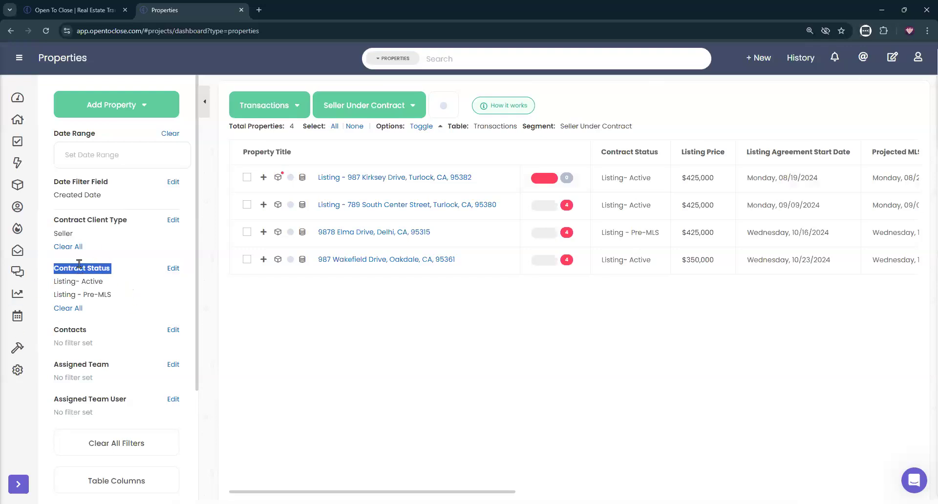
{"action": "left_click", "coordinate": [173, 268]}
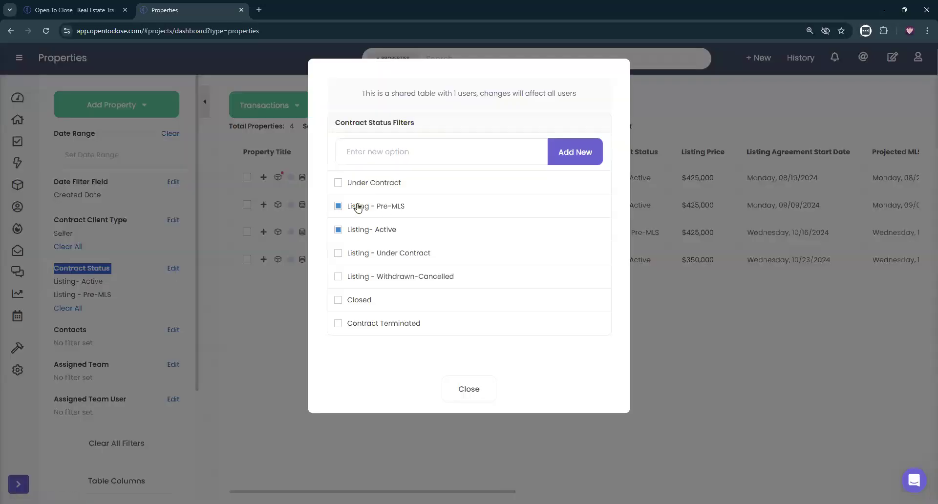
{"action": "left_click", "coordinate": [338, 206]}
{"action": "left_click", "coordinate": [338, 229]}
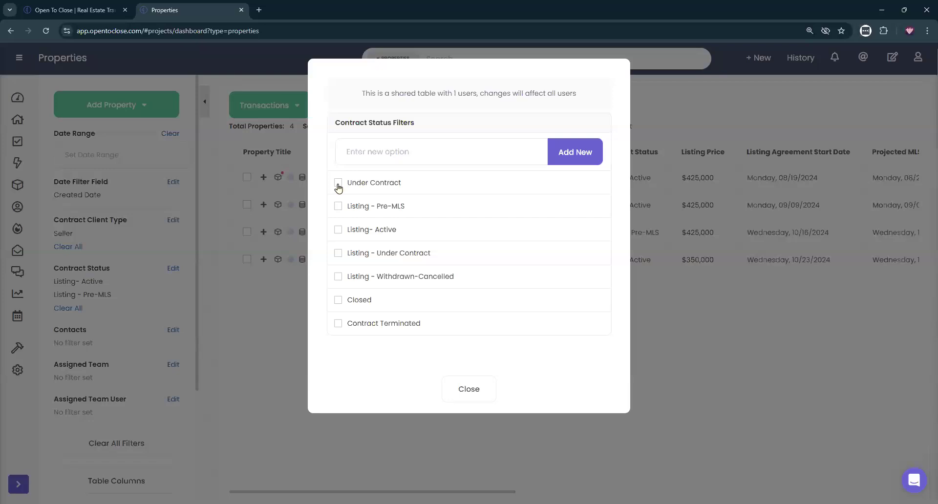
{"action": "left_click", "coordinate": [468, 389]}
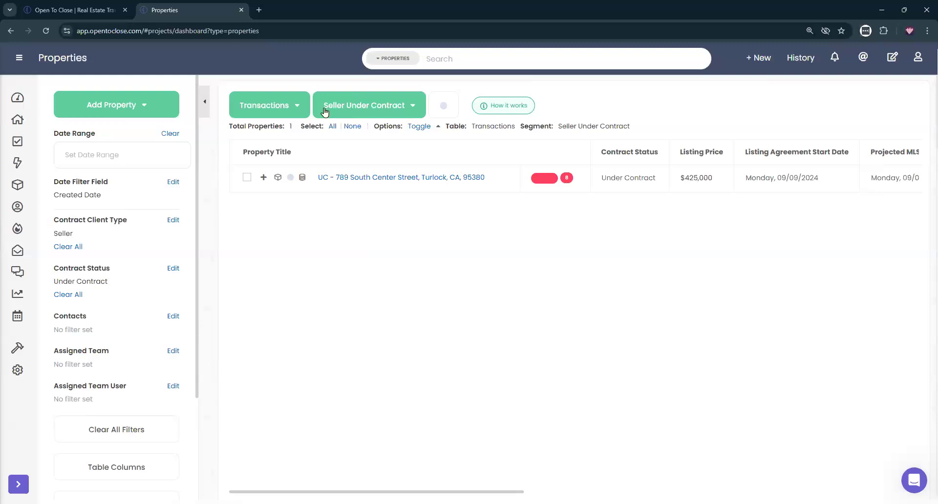
Step: Compare the filters by viewing the Active Listings segment and returning to Seller Under Contract
{"action": "left_click", "coordinate": [350, 103]}
{"action": "left_click", "coordinate": [344, 185]}
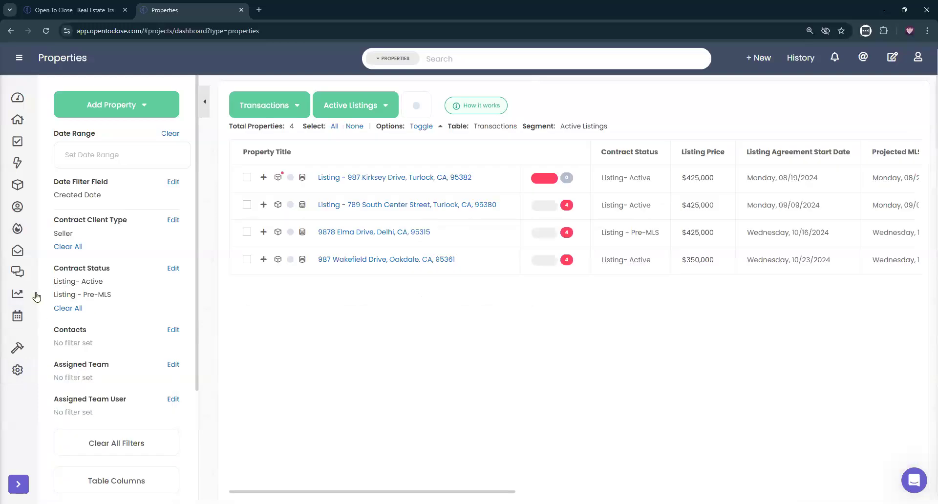
{"action": "left_click", "coordinate": [339, 109]}
{"action": "left_click", "coordinate": [338, 224]}
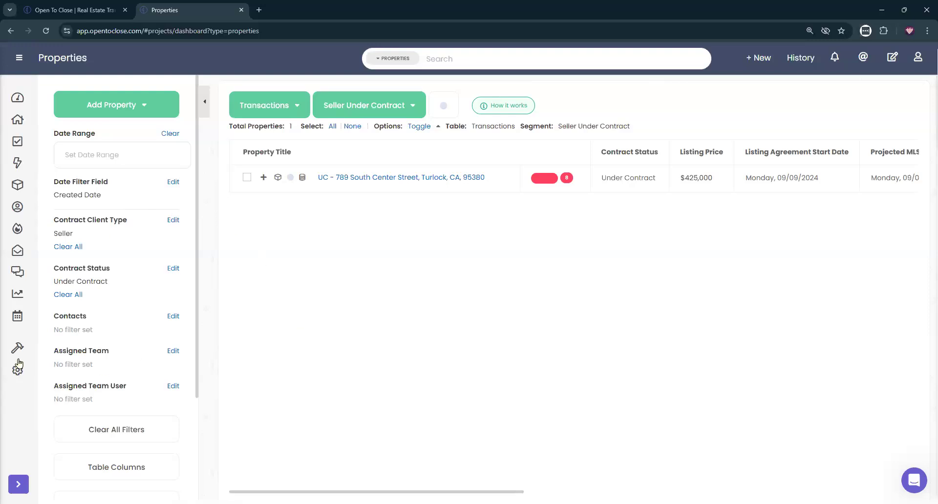
Step: Leave the date range unset and show the whole Transactions table without any segment
{"action": "left_click", "coordinate": [124, 156]}
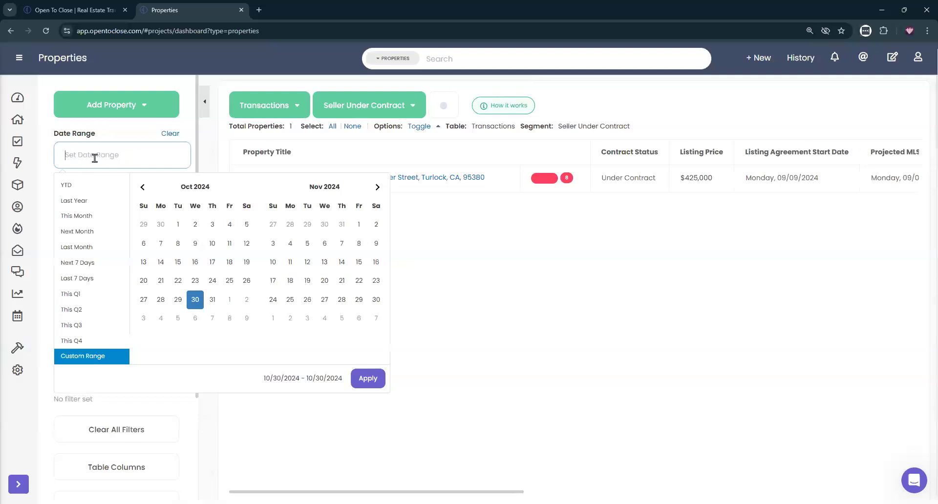
{"action": "left_click", "coordinate": [284, 112]}
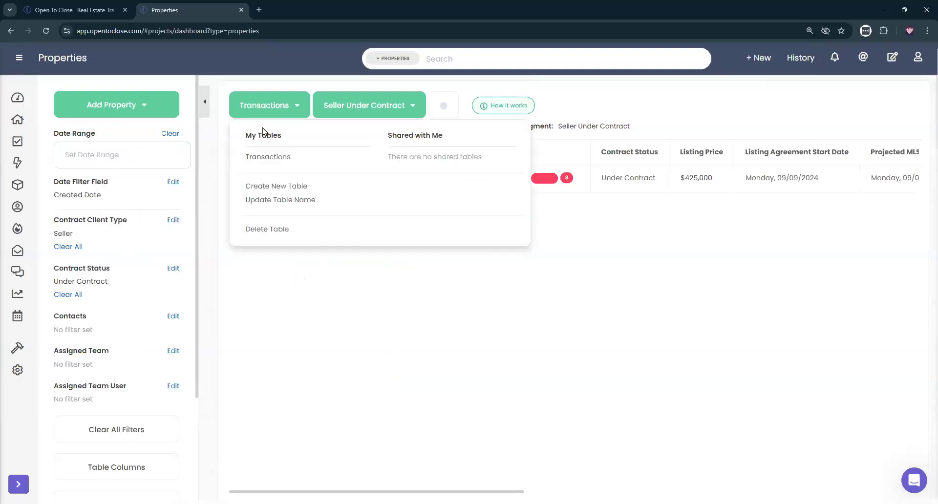
{"action": "left_click", "coordinate": [266, 156]}
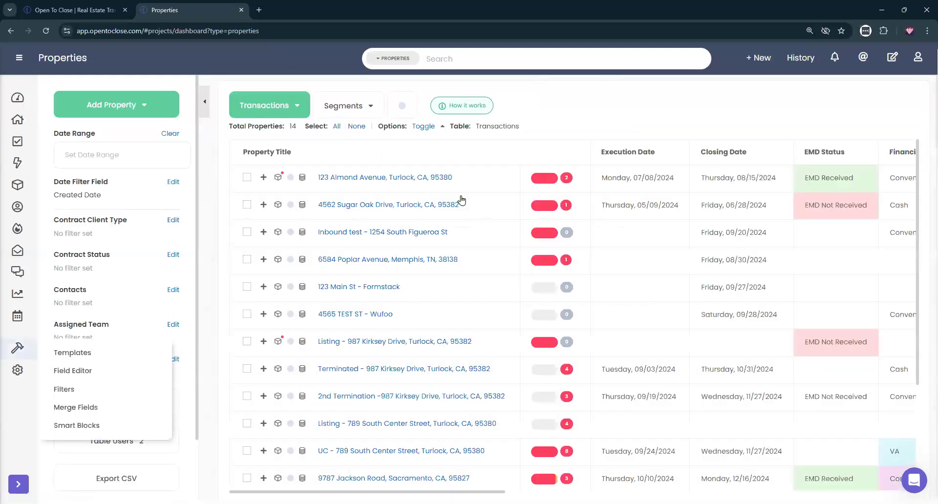
{"action": "scroll", "coordinate": [570, 323], "scroll_direction": "down", "scroll_amount": 3}
{"action": "scroll", "coordinate": [593, 325], "scroll_direction": "up", "scroll_amount": 3}
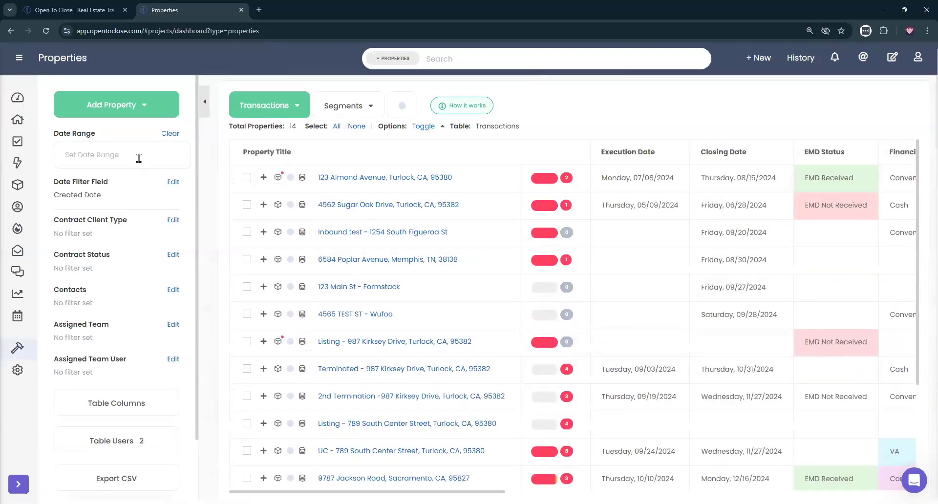
Step: Set the date range filter to YTD and view the date fields available for the Date Filter Field
{"action": "left_click", "coordinate": [139, 156]}
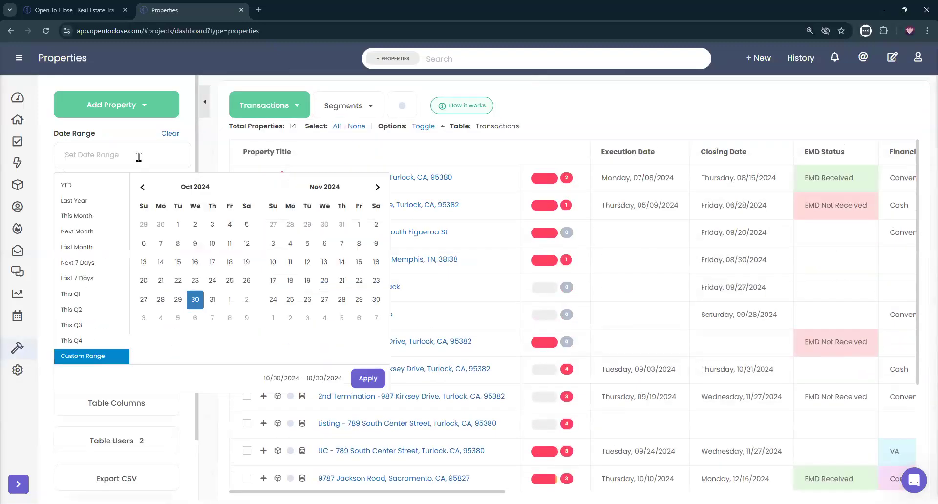
{"action": "left_click", "coordinate": [84, 192]}
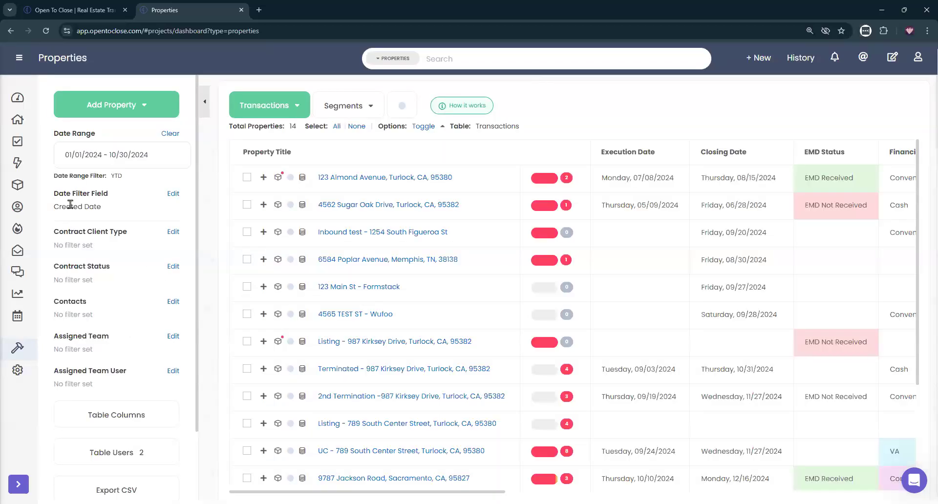
{"action": "left_click_drag", "start_coordinate": [54, 193], "coordinate": [111, 196]}
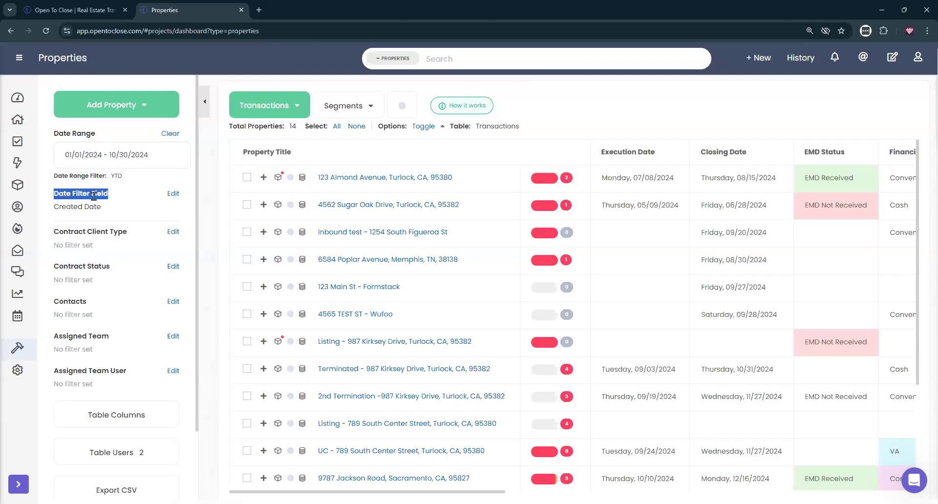
{"action": "left_click", "coordinate": [173, 194]}
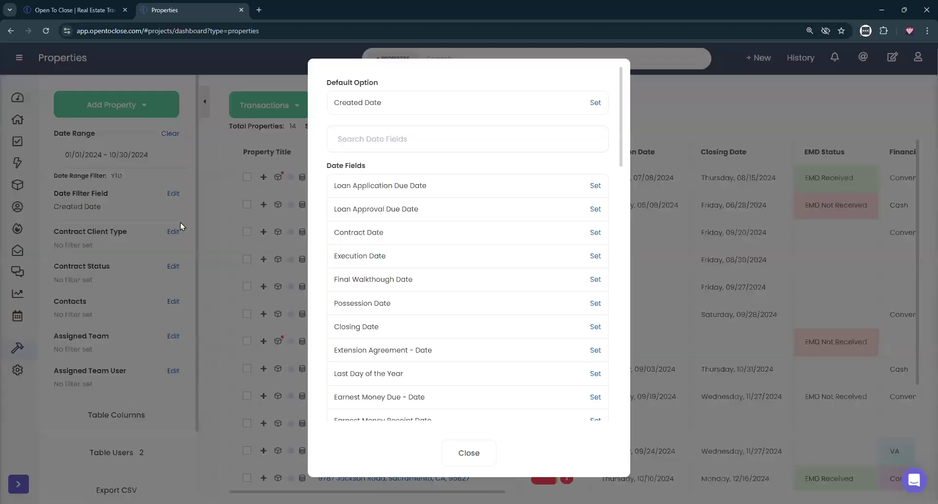
{"action": "left_click", "coordinate": [467, 453]}
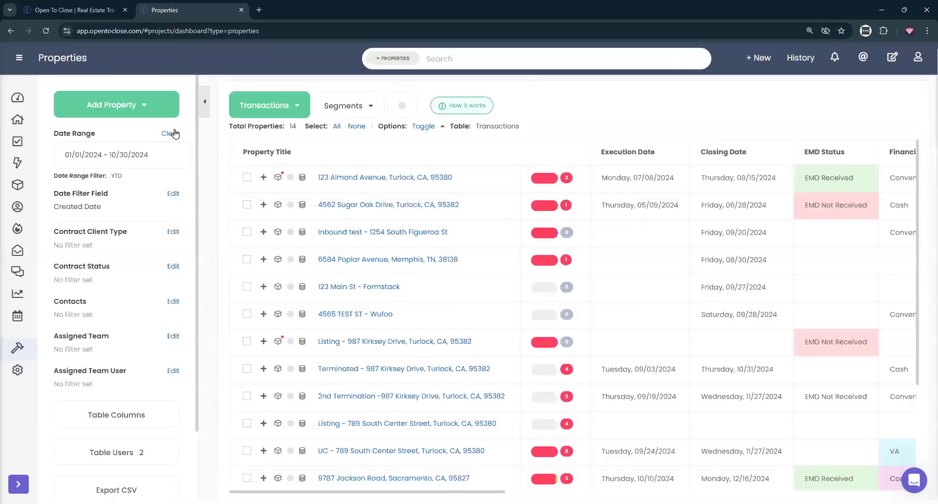
Step: Clear the date range and check which Date Filter Field options are offered without one
{"action": "left_click", "coordinate": [174, 134]}
{"action": "left_click", "coordinate": [174, 183]}
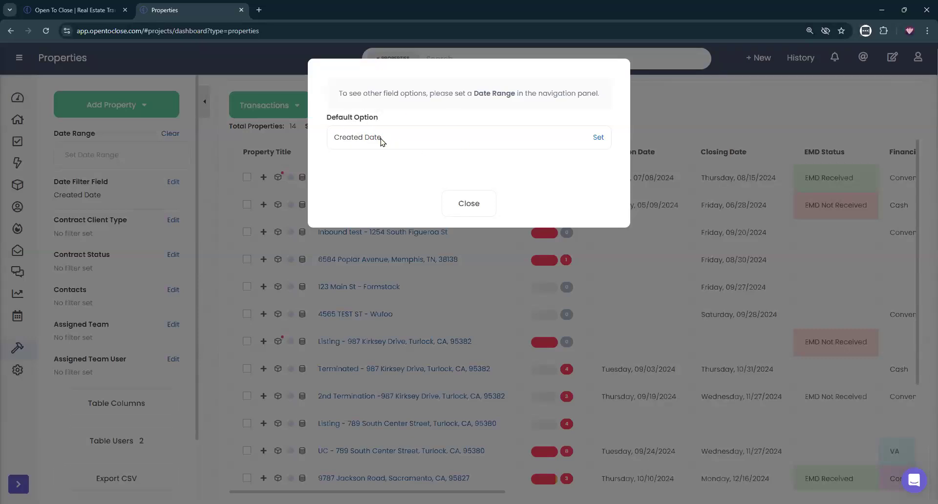
{"action": "left_click", "coordinate": [466, 201]}
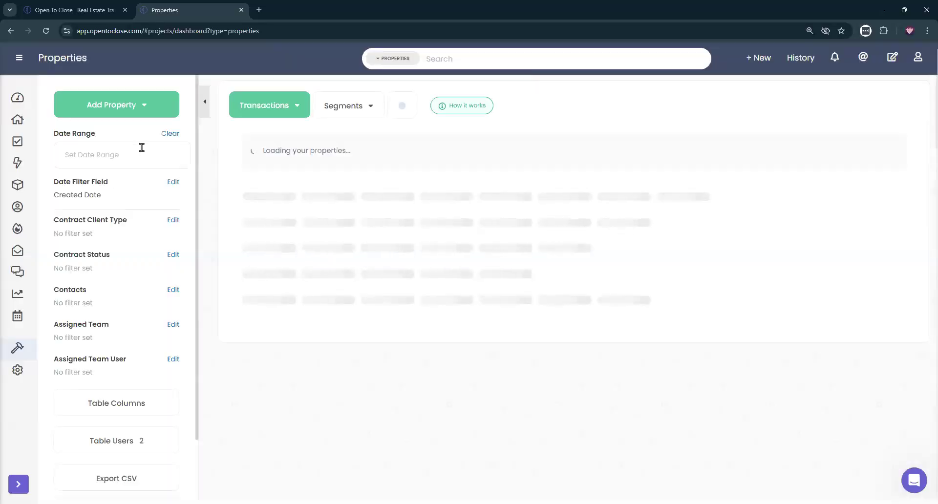
Step: Set the date range to This Month and the Date Filter Field to Contract Date
{"action": "left_click", "coordinate": [140, 149]}
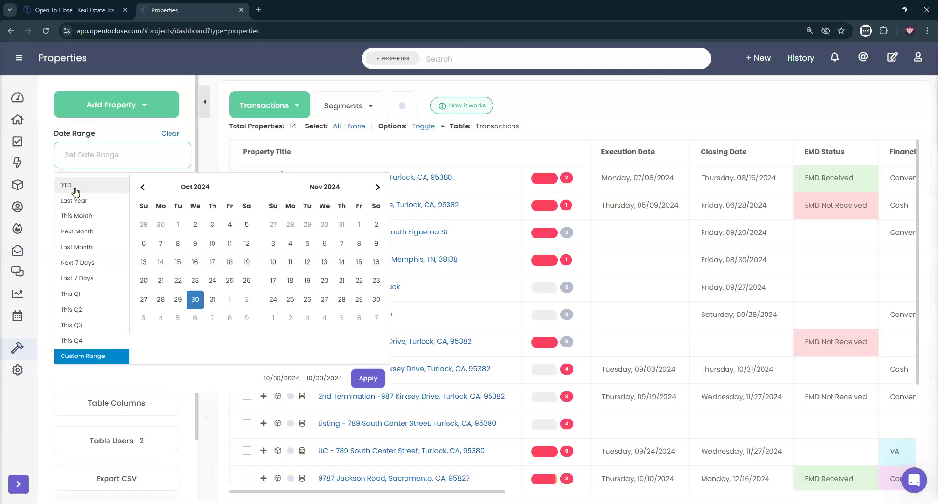
{"action": "left_click", "coordinate": [86, 223]}
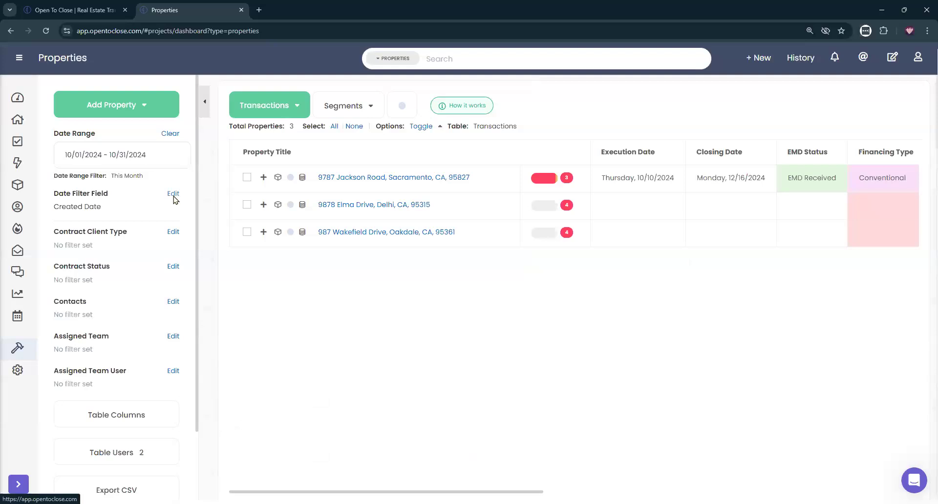
{"action": "left_click", "coordinate": [174, 195]}
{"action": "left_click", "coordinate": [418, 138]}
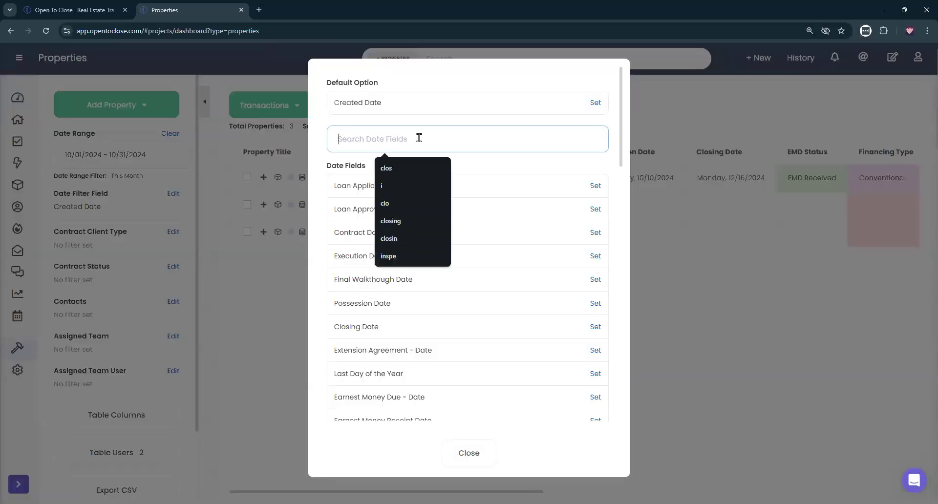
{"action": "type", "text": "contrac"}
{"action": "left_click", "coordinate": [597, 188]}
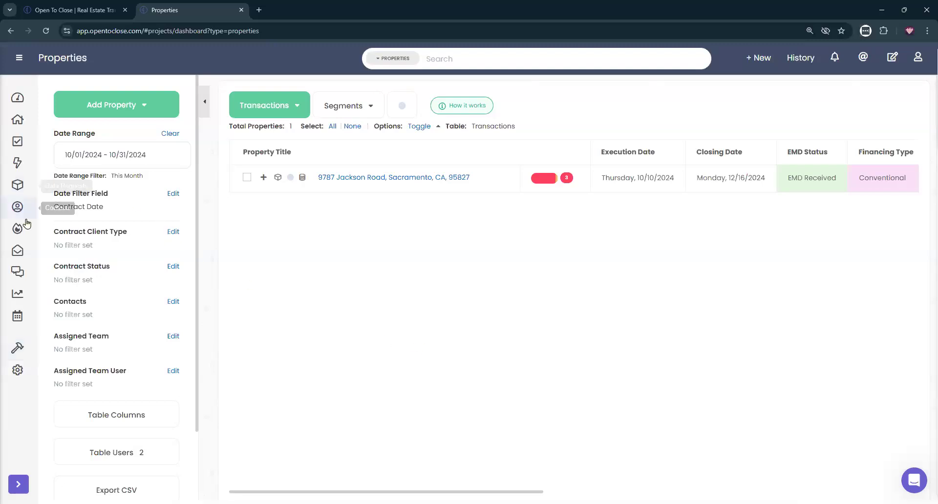
Step: Check the preset date ranges and look through the full list of fields offered for the Date Filter Field
{"action": "left_click", "coordinate": [169, 157]}
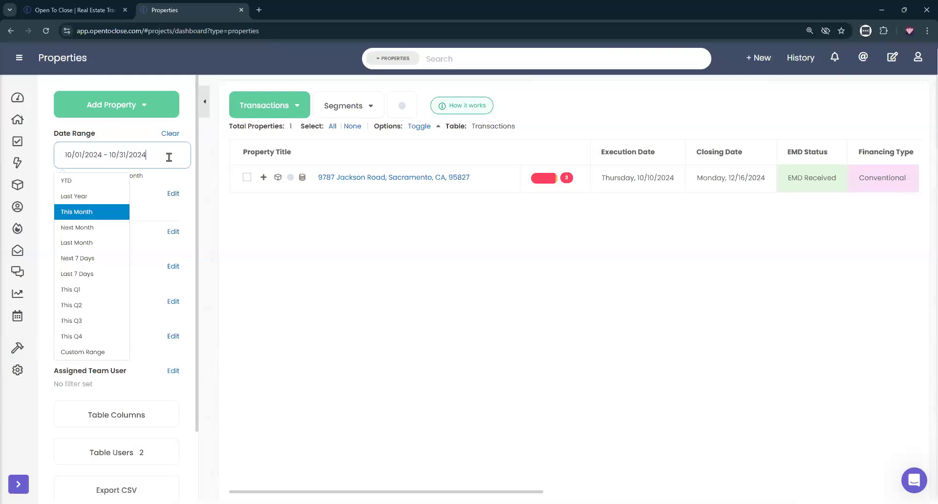
{"action": "left_click", "coordinate": [173, 194]}
{"action": "scroll", "coordinate": [441, 272], "scroll_direction": "down", "scroll_amount": 4}
{"action": "scroll", "coordinate": [441, 273], "scroll_direction": "down", "scroll_amount": 15}
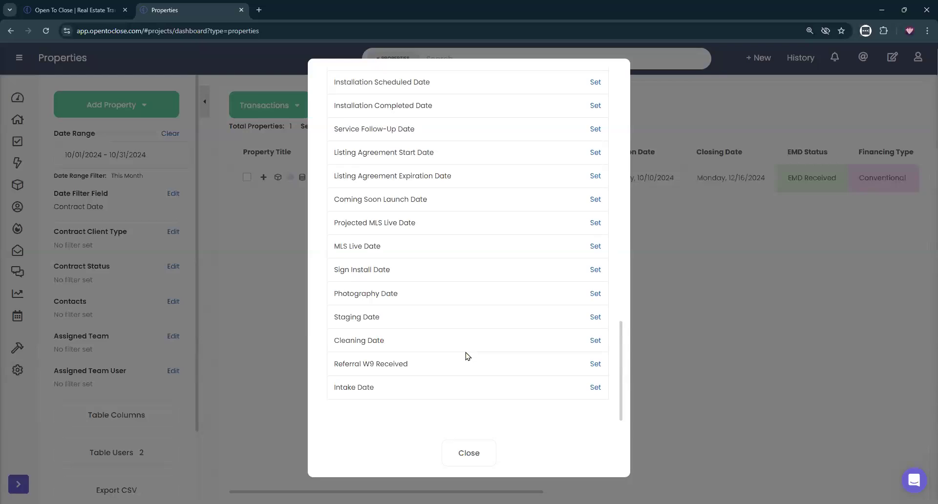
{"action": "scroll", "coordinate": [466, 356], "scroll_direction": "up", "scroll_amount": 20}
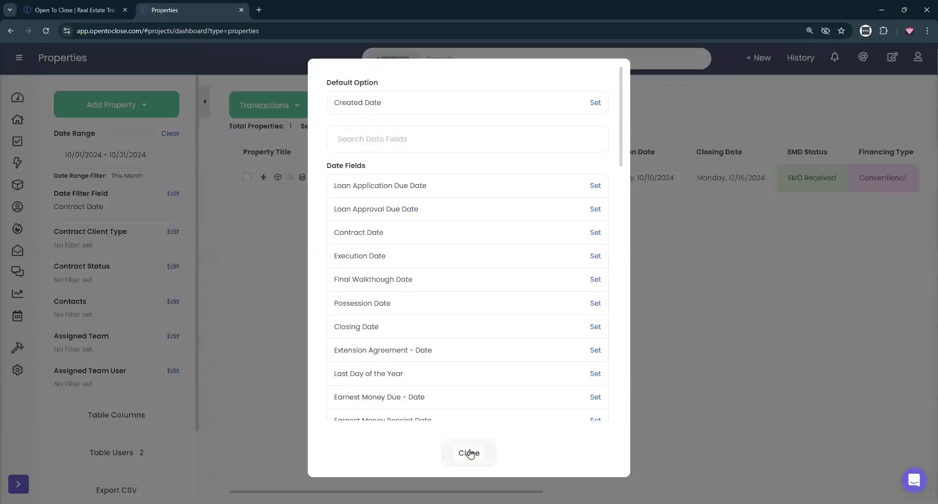
Step: Close the date field list and clear the date range filter on the Properties table
{"action": "left_click", "coordinate": [469, 453]}
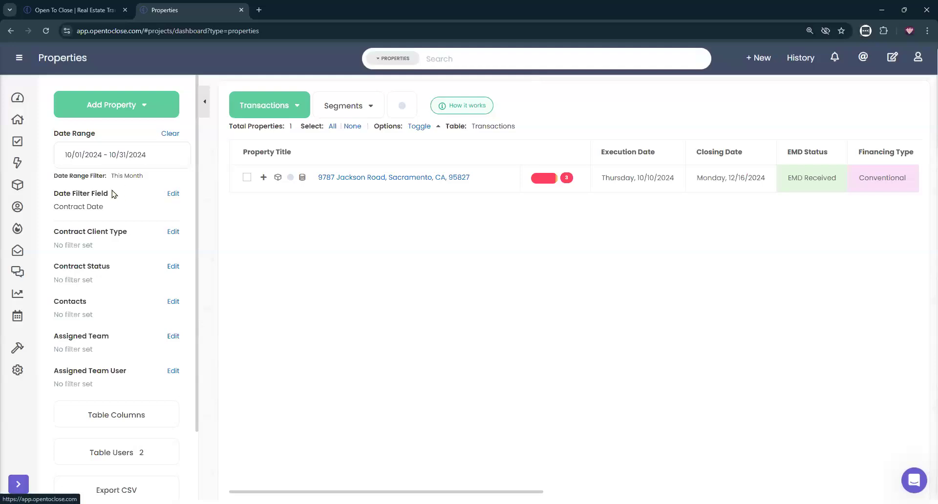
{"action": "left_click", "coordinate": [175, 133]}
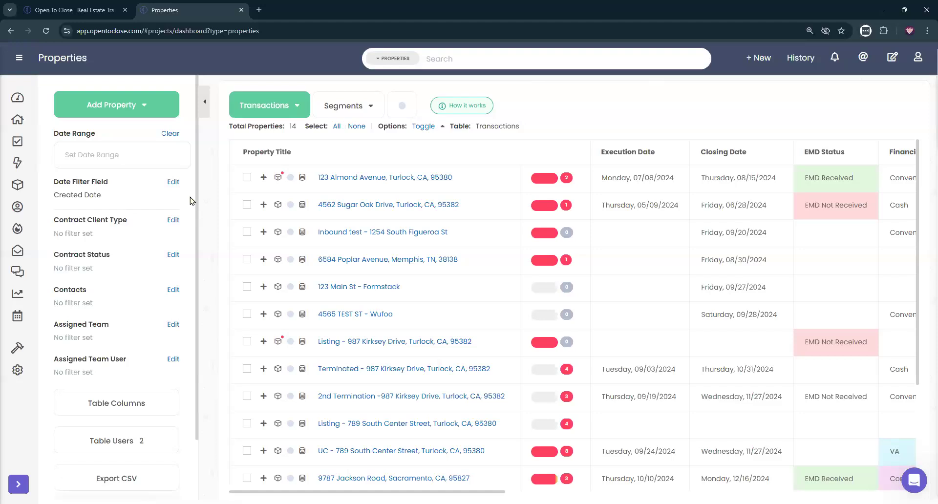
{"action": "triple_click", "coordinate": [78, 256]}
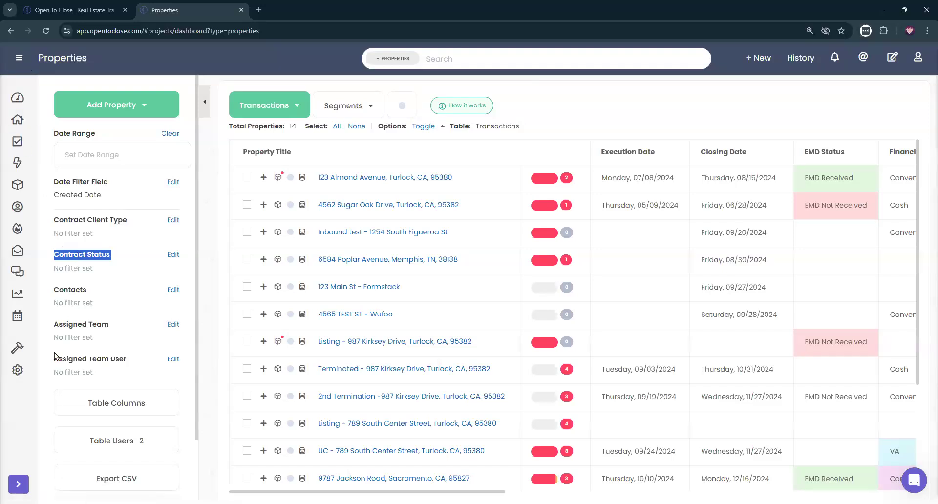
Step: Add Contract Status to the Transactions table columns and place it first in the column order
{"action": "left_click", "coordinate": [117, 404]}
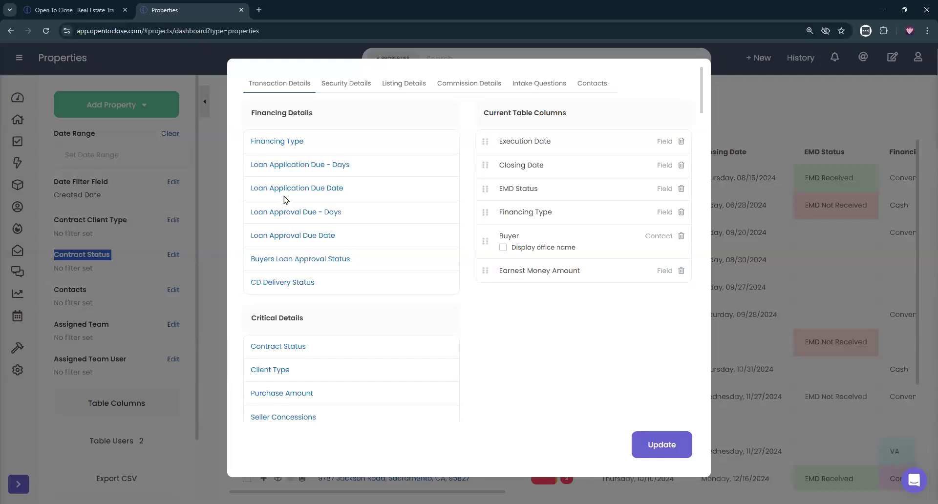
{"action": "scroll", "coordinate": [293, 220], "scroll_direction": "down", "scroll_amount": 2}
{"action": "left_click_drag", "start_coordinate": [277, 249], "coordinate": [553, 225]}
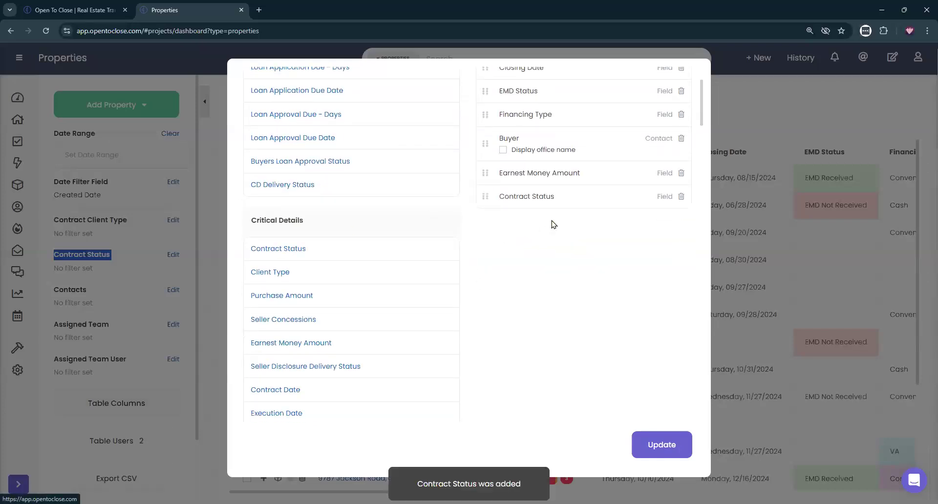
{"action": "scroll", "coordinate": [512, 269], "scroll_direction": "up", "scroll_amount": 2}
{"action": "left_click_drag", "start_coordinate": [485, 294], "coordinate": [485, 141]}
{"action": "left_click", "coordinate": [662, 444]}
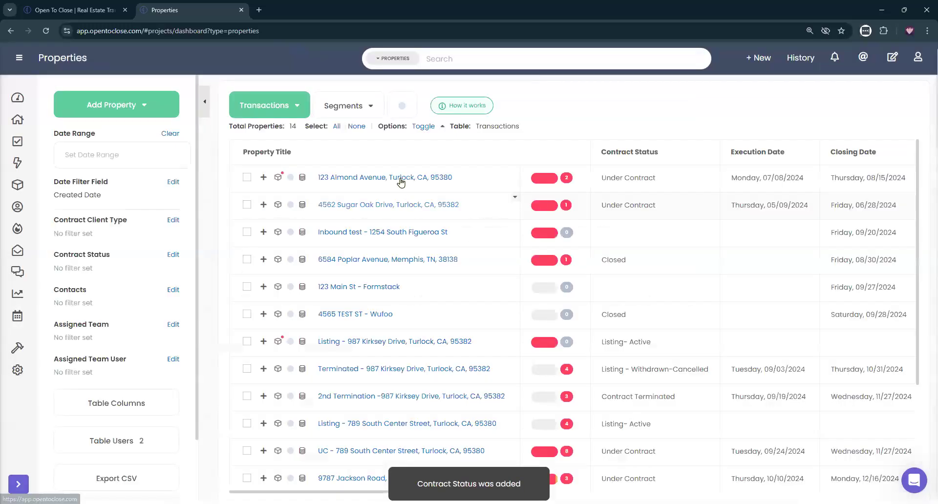
Step: Open the Field Editor from the first listed property, examine the Contract Status field's label and options, and close it without changes
{"action": "left_click", "coordinate": [400, 179]}
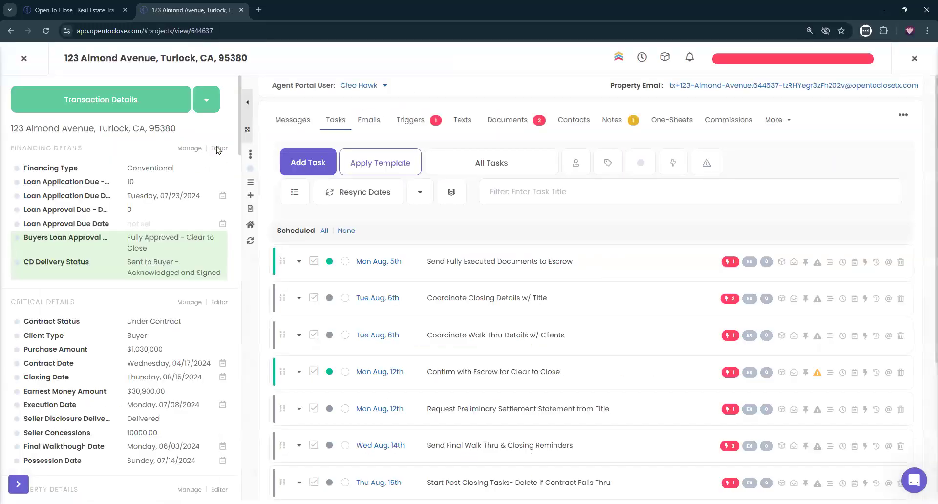
{"action": "left_click", "coordinate": [217, 150]}
{"action": "scroll", "coordinate": [99, 278], "scroll_direction": "down", "scroll_amount": 2}
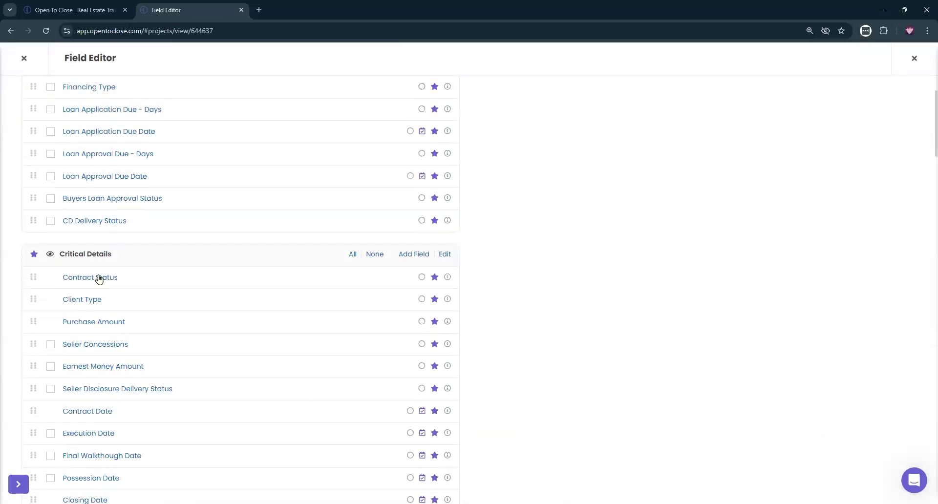
{"action": "left_click", "coordinate": [99, 278]}
{"action": "double_click", "coordinate": [598, 206]}
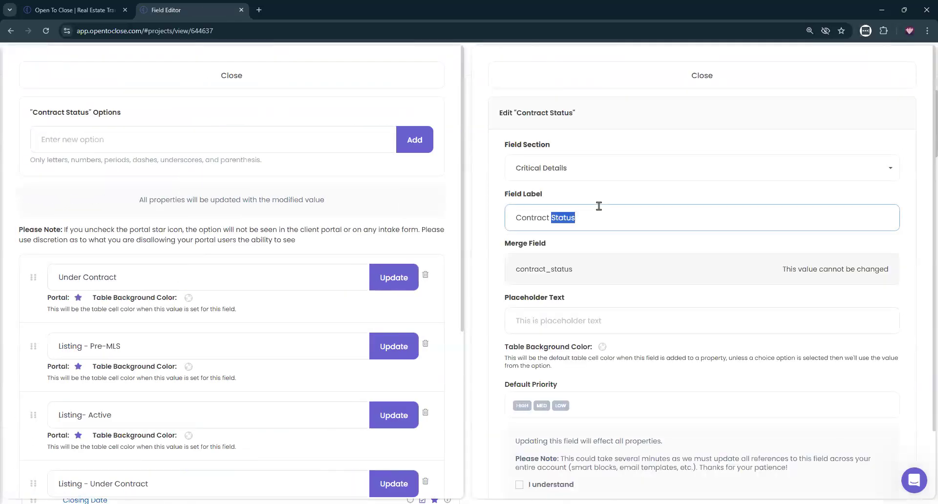
{"action": "triple_click", "coordinate": [598, 206]}
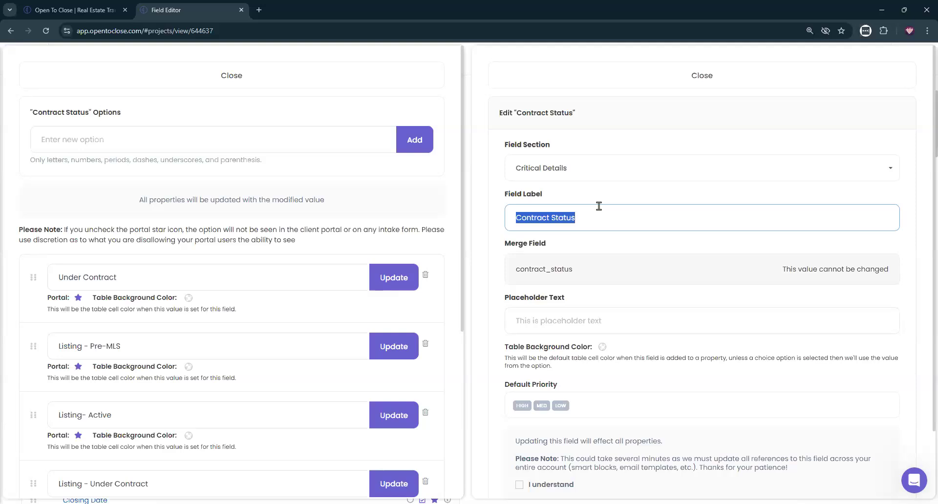
{"action": "left_click", "coordinate": [400, 72]}
{"action": "left_click", "coordinate": [24, 59]}
Step: Look at the Contract Status filter in Properties, view the Task Pipeline and Reporting pages, and return to Properties
{"action": "left_click", "coordinate": [18, 120]}
{"action": "left_click_drag", "start_coordinate": [53, 256], "coordinate": [126, 258]}
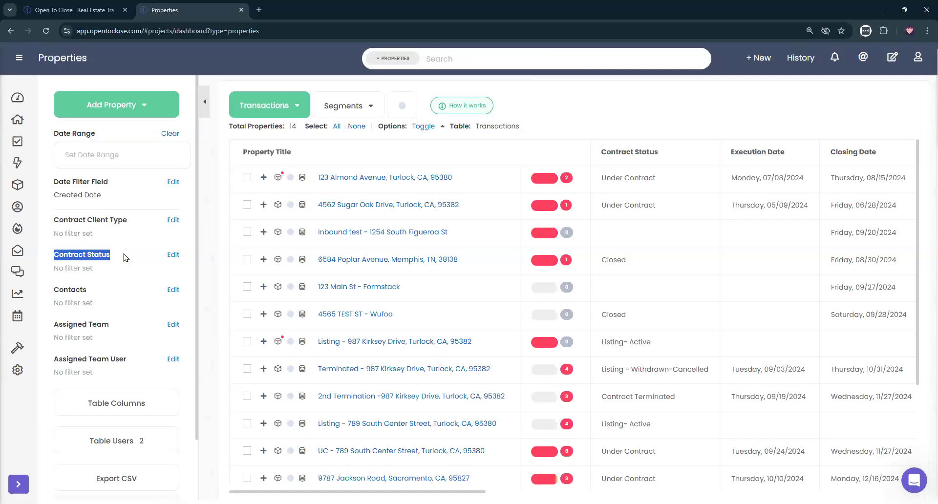
{"action": "left_click", "coordinate": [18, 142]}
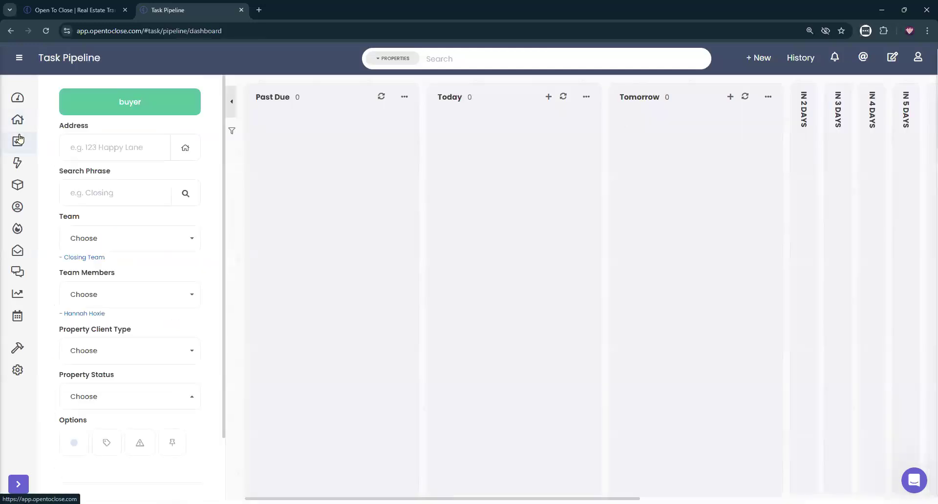
{"action": "left_click", "coordinate": [16, 296]}
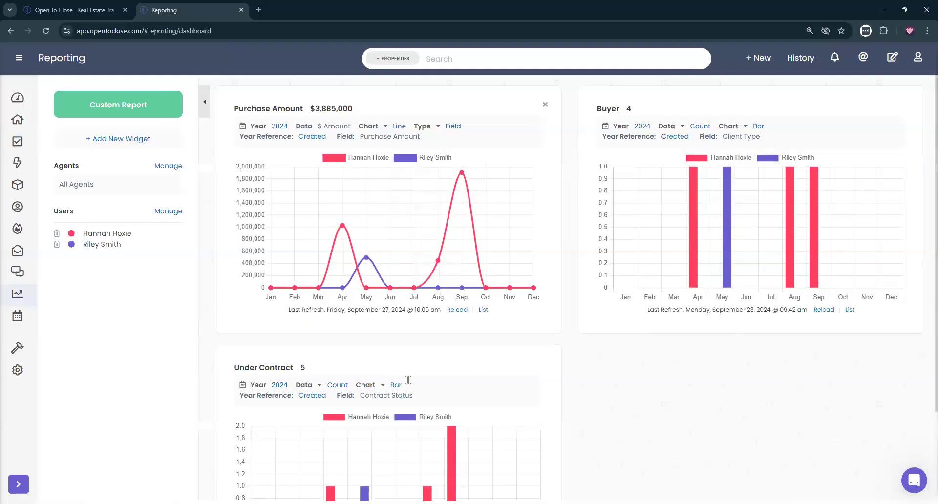
{"action": "left_click", "coordinate": [18, 119]}
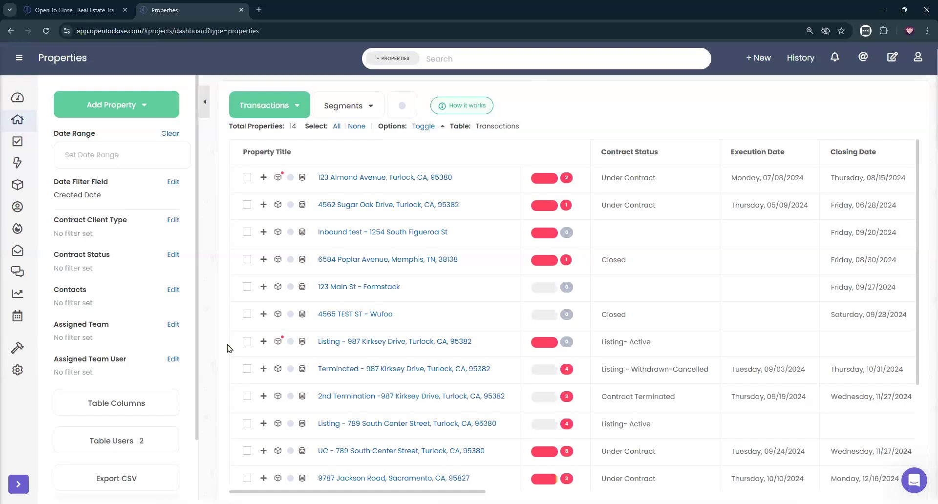
Step: Sort the Transactions table by Contract Status in descending order
{"action": "triple_click", "coordinate": [90, 256]}
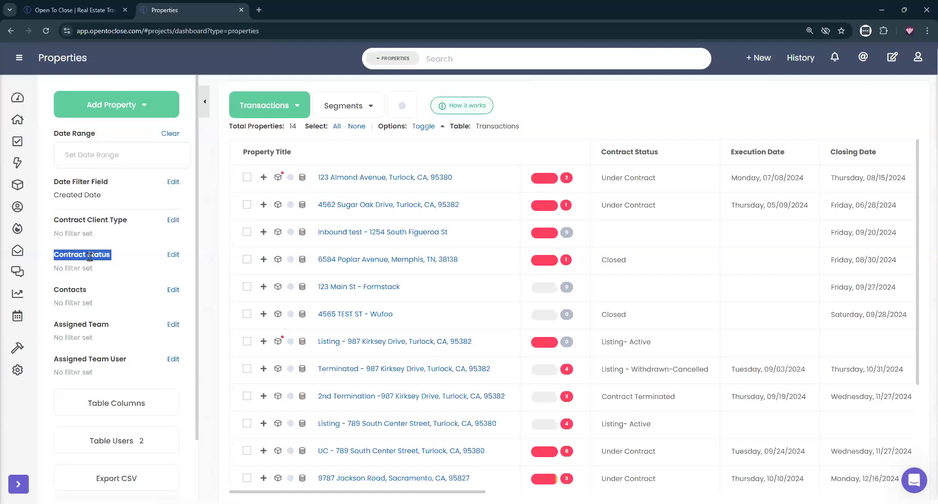
{"action": "left_click", "coordinate": [635, 155], "text": "shift"}
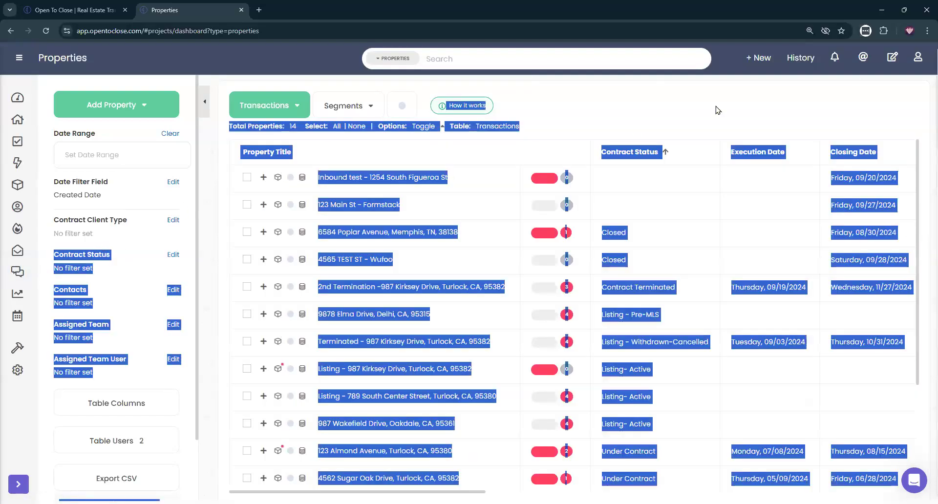
{"action": "left_click", "coordinate": [742, 126]}
{"action": "left_click", "coordinate": [637, 155]}
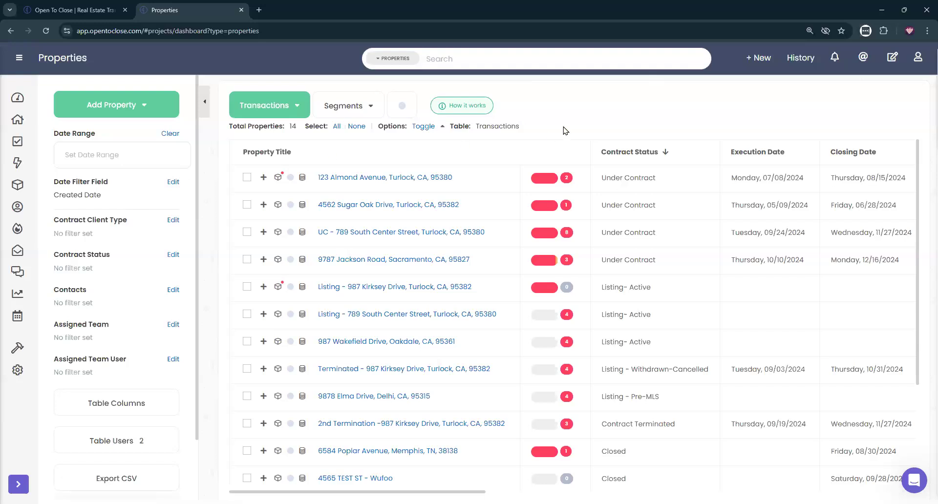
Step: Open the Change Log from the dashboard and read the October 26th, 2024 entry on triggers and file role conditions
{"action": "left_click", "coordinate": [16, 98]}
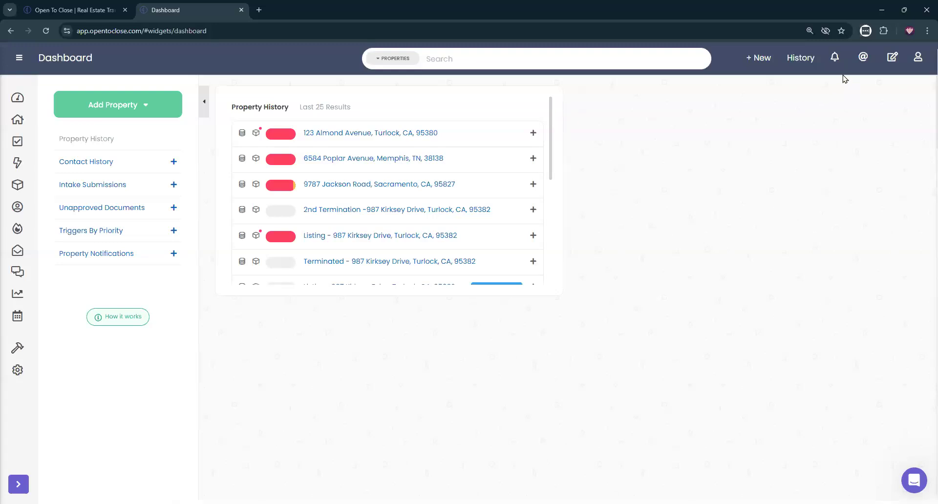
{"action": "left_click", "coordinate": [917, 62]}
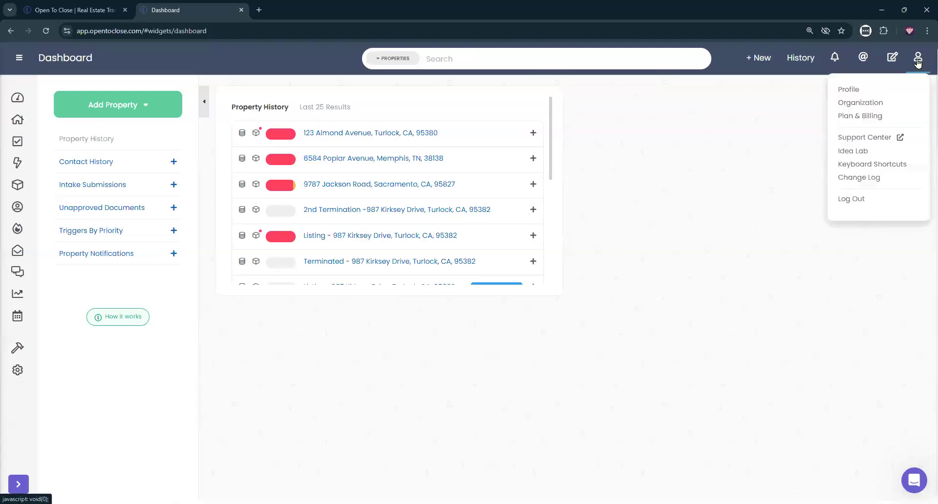
{"action": "left_click", "coordinate": [858, 178]}
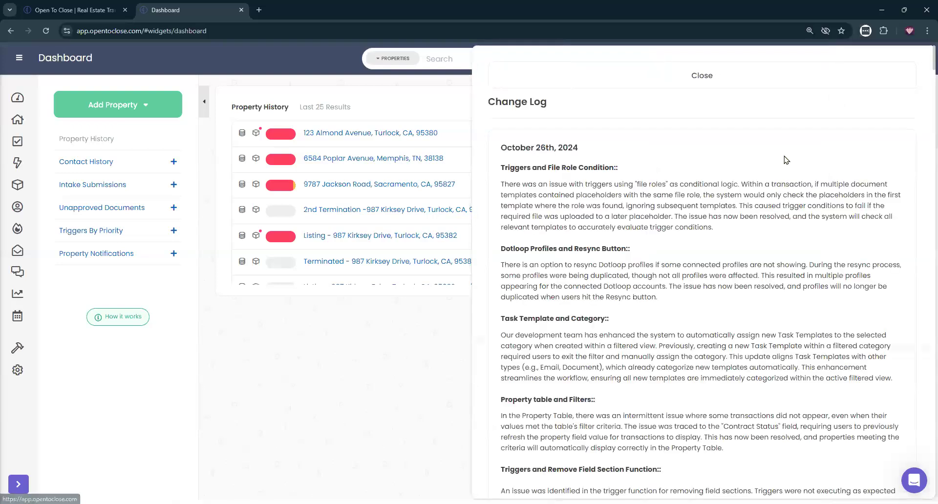
{"action": "triple_click", "coordinate": [655, 155]}
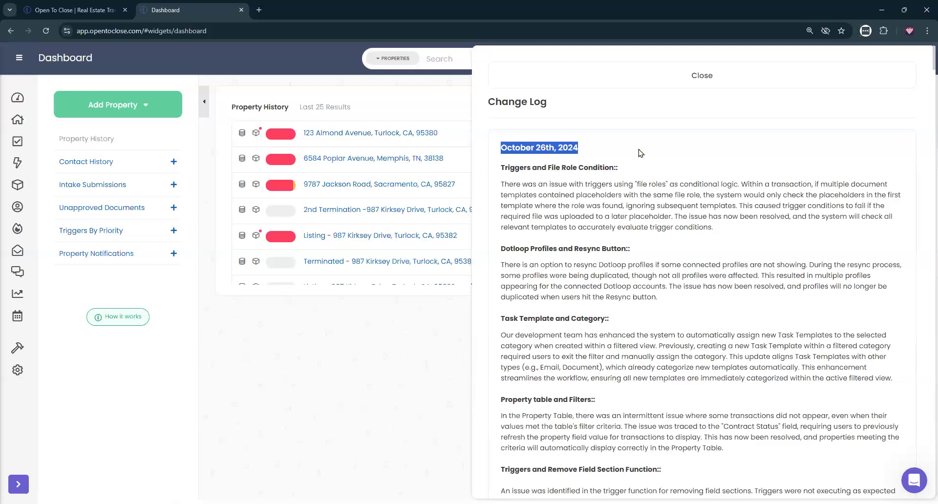
{"action": "triple_click", "coordinate": [600, 164]}
{"action": "left_click", "coordinate": [636, 266]}
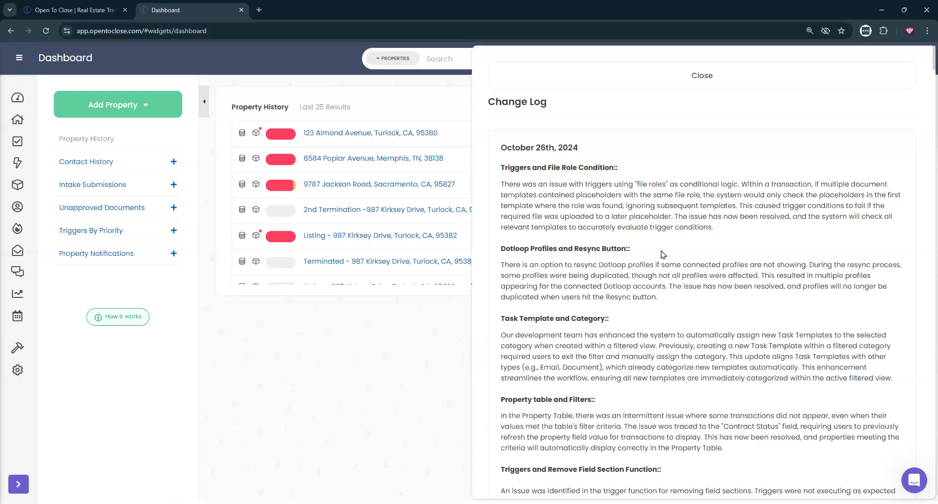
Step: Read the Change Log notes on Property table filters and the Remove Field Section trigger function, and close the log
{"action": "scroll", "coordinate": [662, 254], "scroll_direction": "down", "scroll_amount": 2}
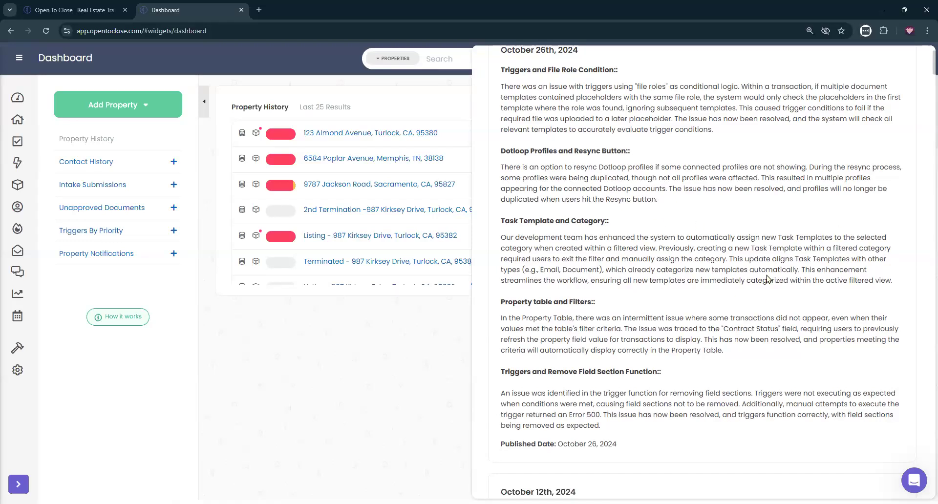
{"action": "scroll", "coordinate": [767, 280], "scroll_direction": "down", "scroll_amount": 1}
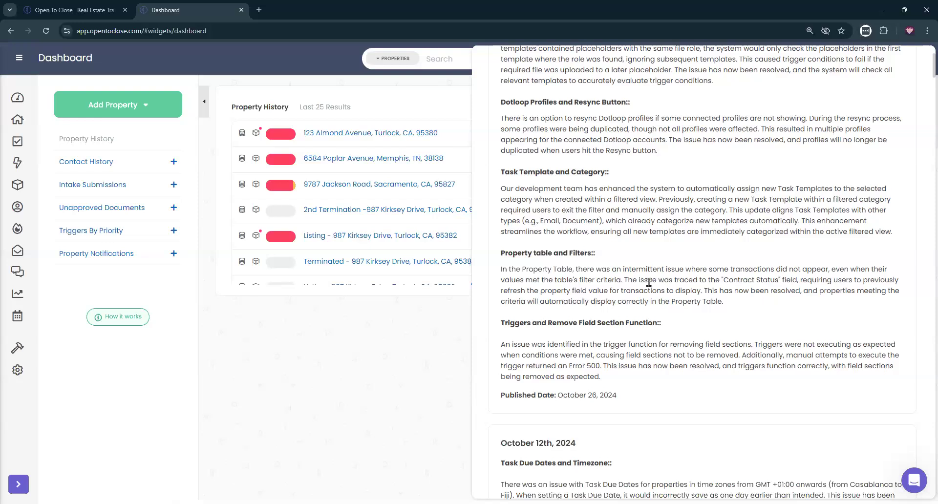
{"action": "left_click_drag", "start_coordinate": [573, 269], "coordinate": [820, 302]}
{"action": "left_click", "coordinate": [820, 301]}
{"action": "left_click_drag", "start_coordinate": [723, 280], "coordinate": [777, 283]}
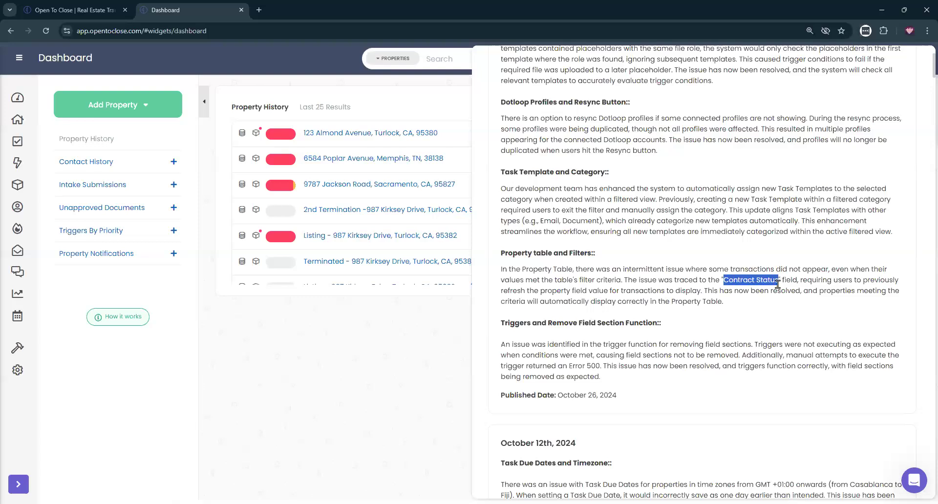
{"action": "left_click", "coordinate": [767, 313]}
{"action": "scroll", "coordinate": [767, 313], "scroll_direction": "down", "scroll_amount": 1}
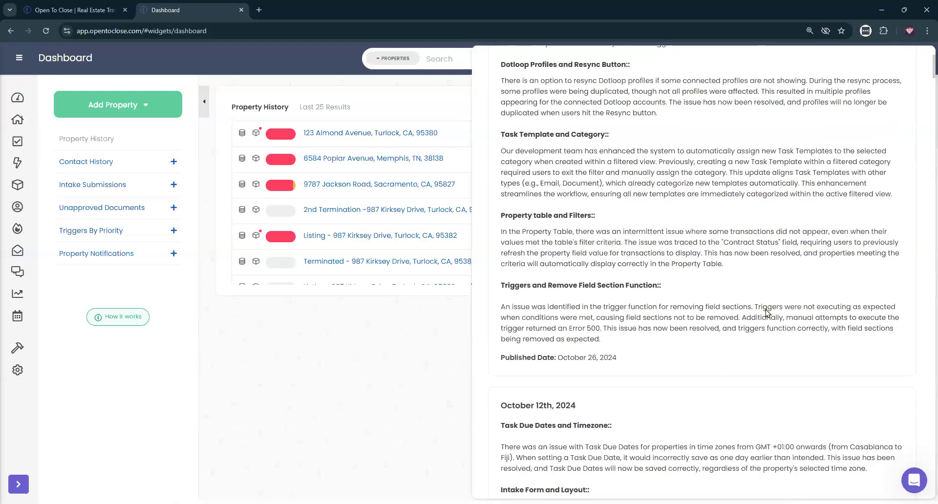
{"action": "left_click_drag", "start_coordinate": [503, 272], "coordinate": [684, 282]}
{"action": "left_click", "coordinate": [642, 274]}
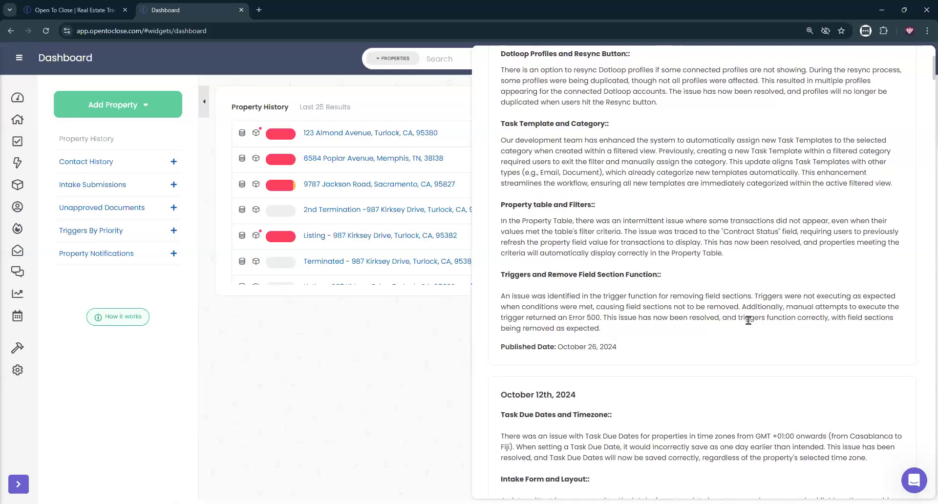
{"action": "scroll", "coordinate": [748, 320], "scroll_direction": "up", "scroll_amount": 4}
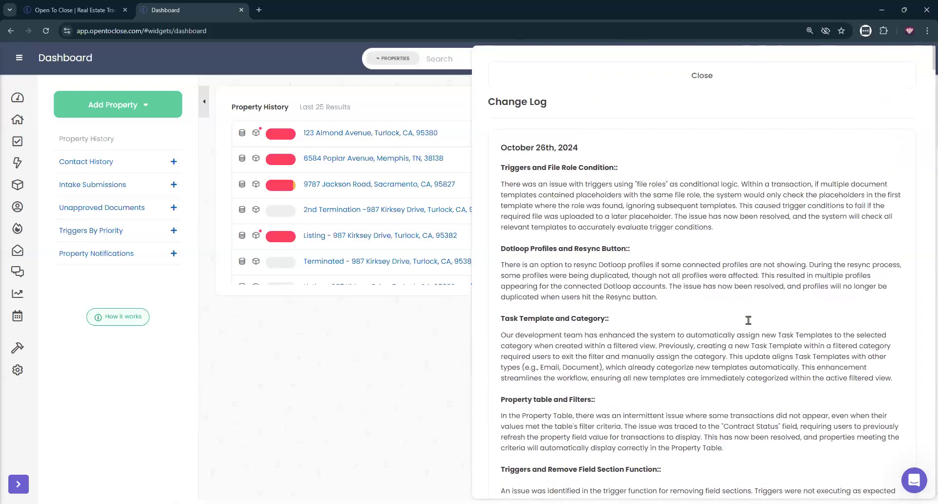
{"action": "left_click", "coordinate": [602, 88]}
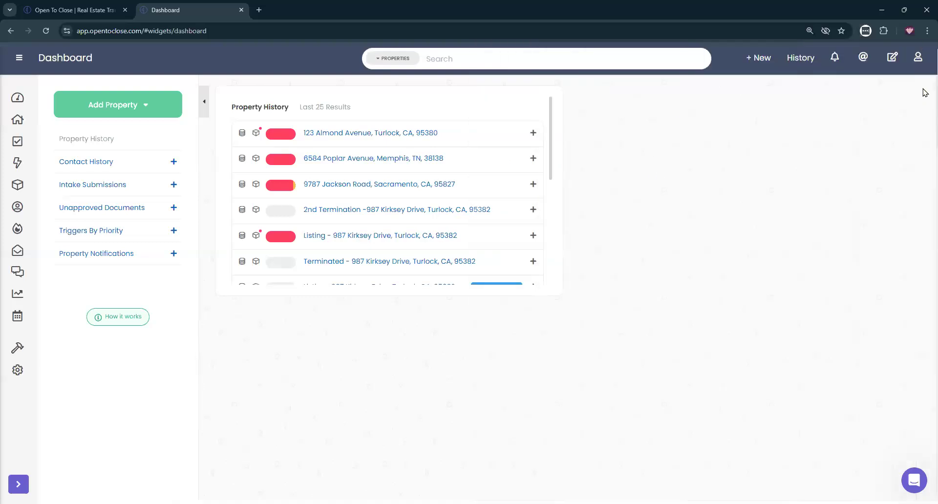
Step: Show how to reach the Change Log again from the account options and close it
{"action": "left_click", "coordinate": [918, 58]}
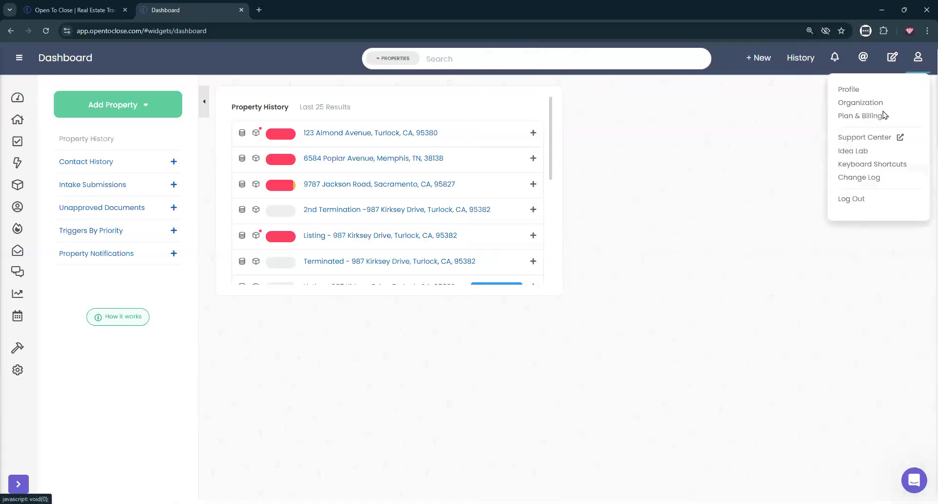
{"action": "left_click", "coordinate": [867, 177]}
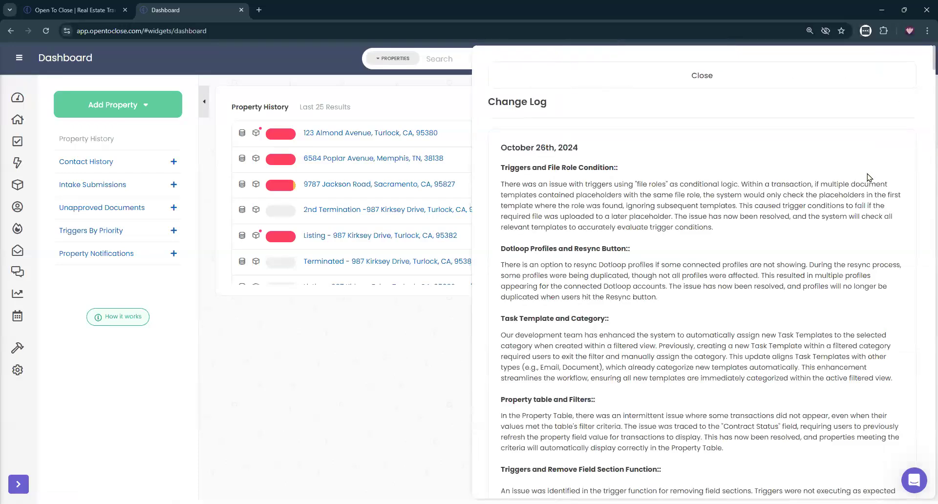
{"action": "left_click", "coordinate": [644, 70]}
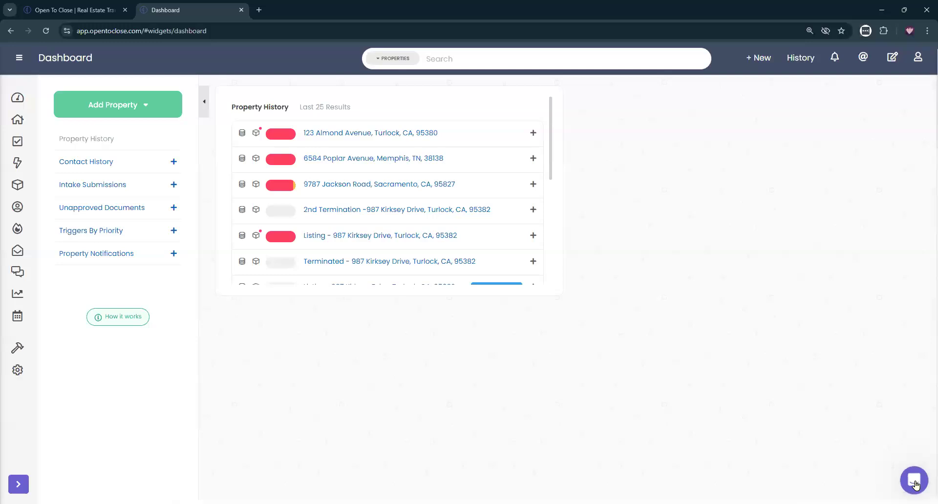
Step: Open the support chat messenger on the dashboard
{"action": "left_click", "coordinate": [915, 483]}
{"action": "left_click", "coordinate": [915, 483]}
{"action": "left_click", "coordinate": [913, 480]}
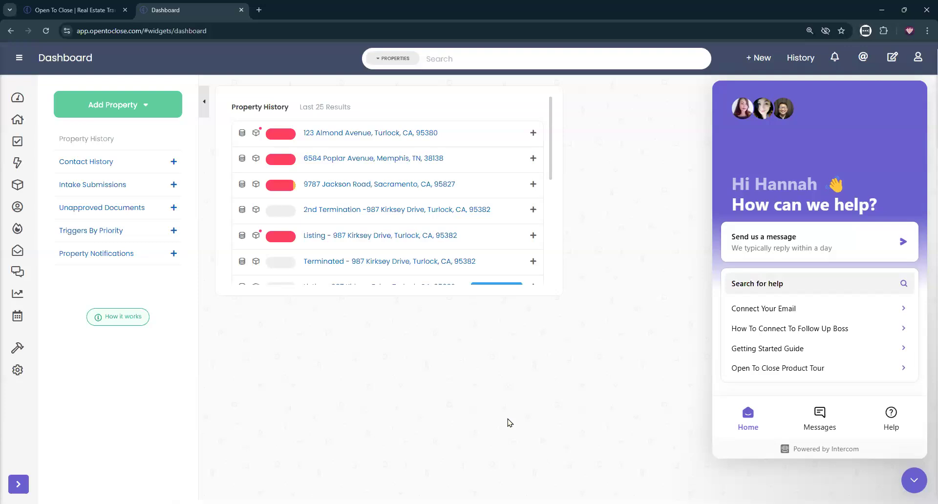
Step: Open the first property in Property History, highlight the property link and Property ID beneath its details, and close the property
{"action": "left_click", "coordinate": [332, 134]}
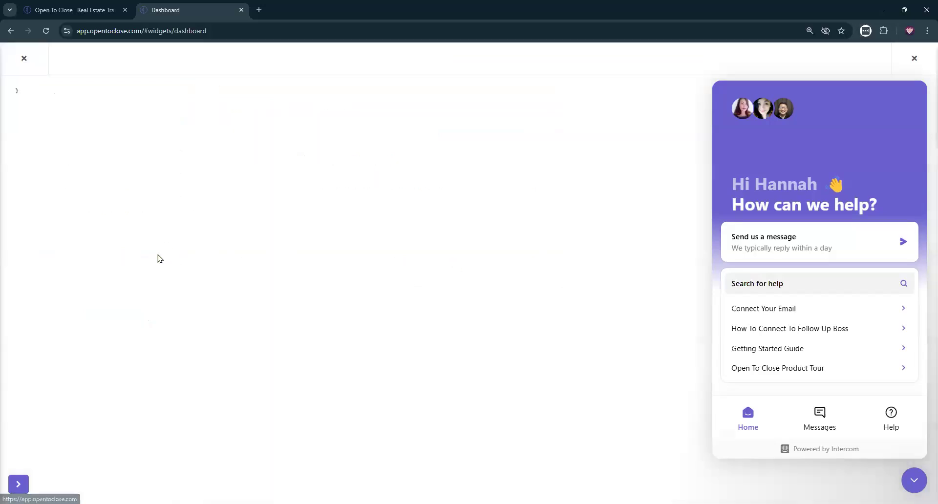
{"action": "scroll", "coordinate": [147, 329], "scroll_direction": "down", "scroll_amount": 10}
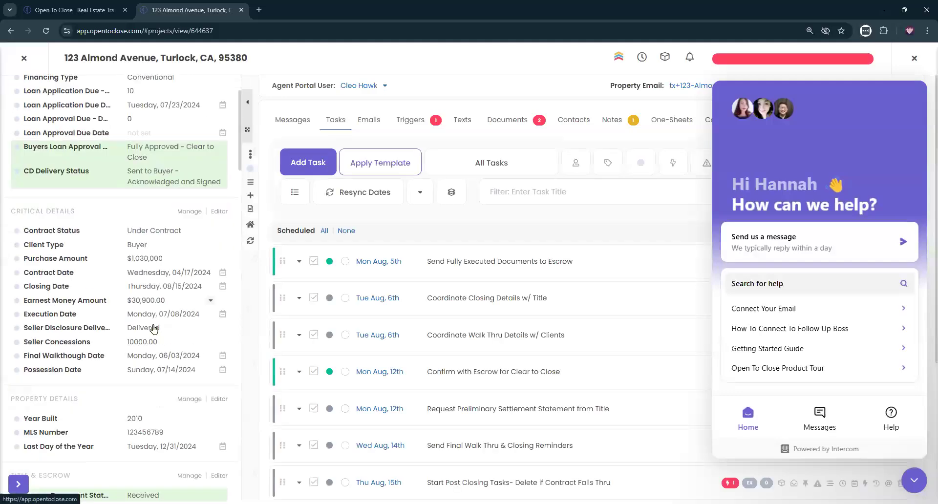
{"action": "scroll", "coordinate": [158, 330], "scroll_direction": "down", "scroll_amount": 10}
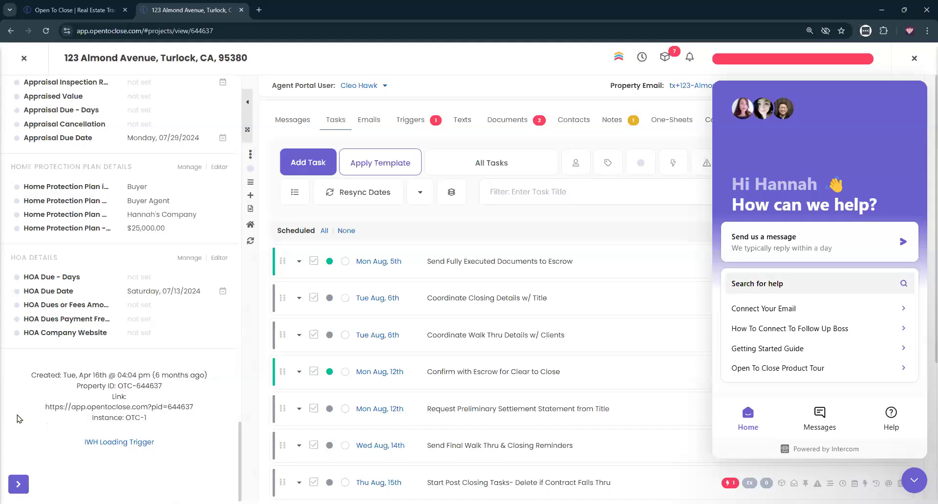
{"action": "left_click_drag", "start_coordinate": [171, 421], "coordinate": [47, 410]}
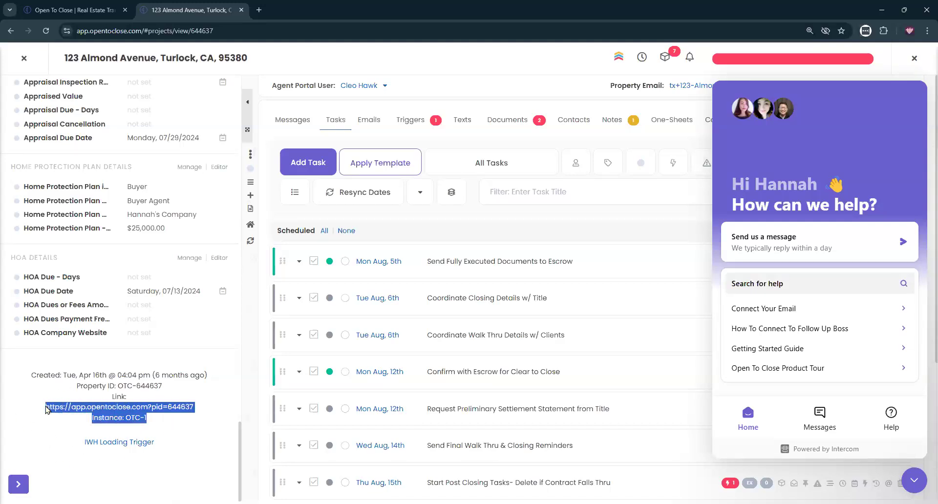
{"action": "left_click", "coordinate": [142, 387]}
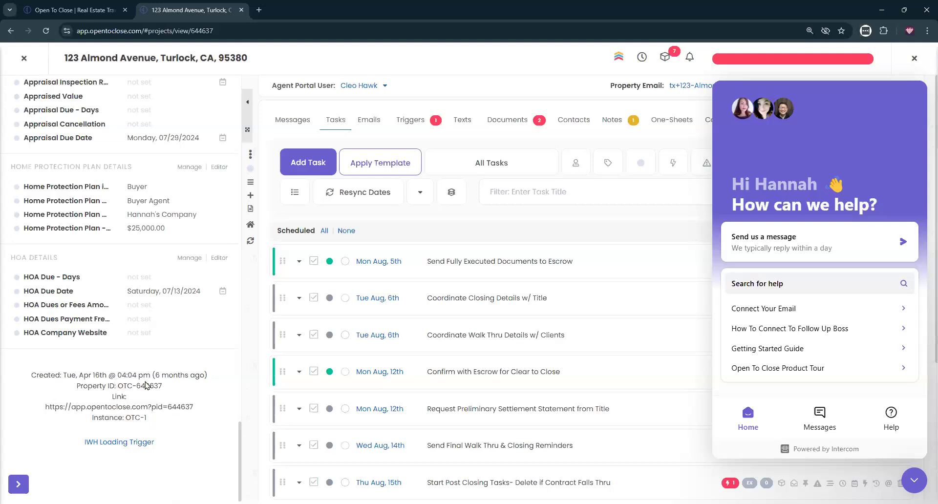
{"action": "triple_click", "coordinate": [147, 385]}
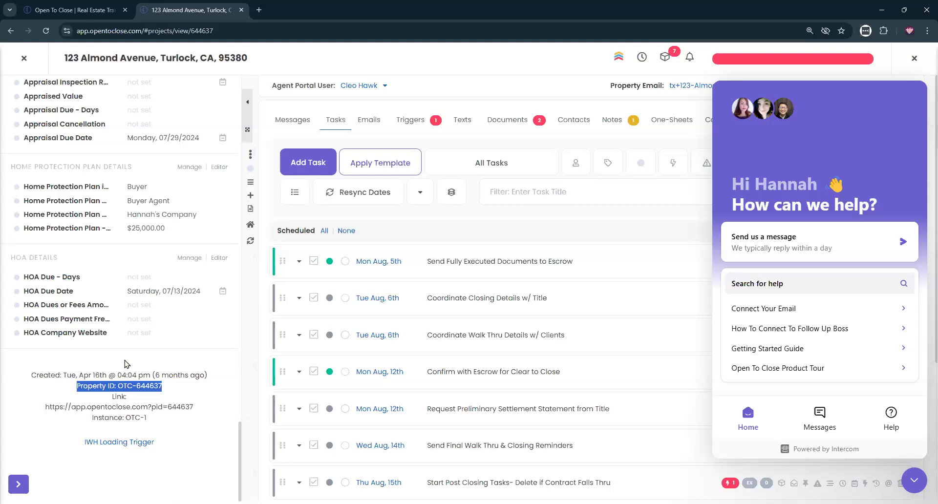
{"action": "left_click", "coordinate": [23, 58]}
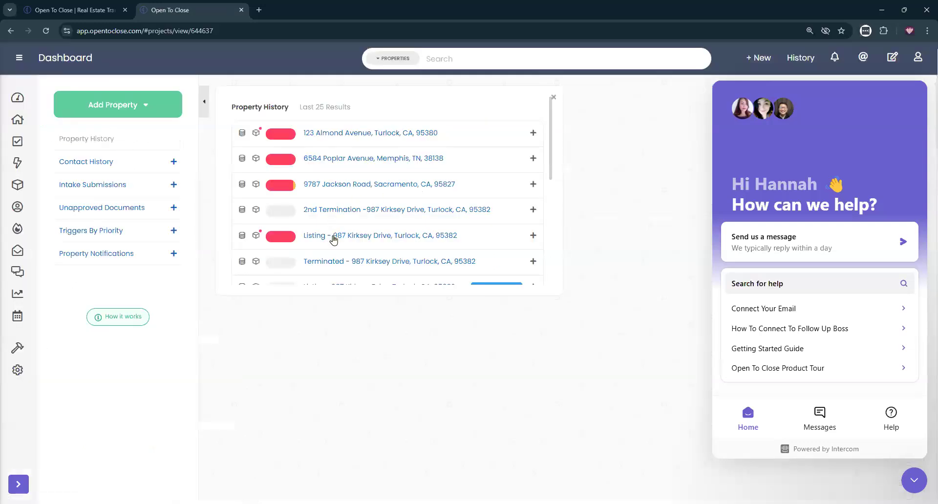
Step: Open the property marked Listing from Property History, view the Property ID beneath its details, and return to the dashboard
{"action": "left_click", "coordinate": [332, 237]}
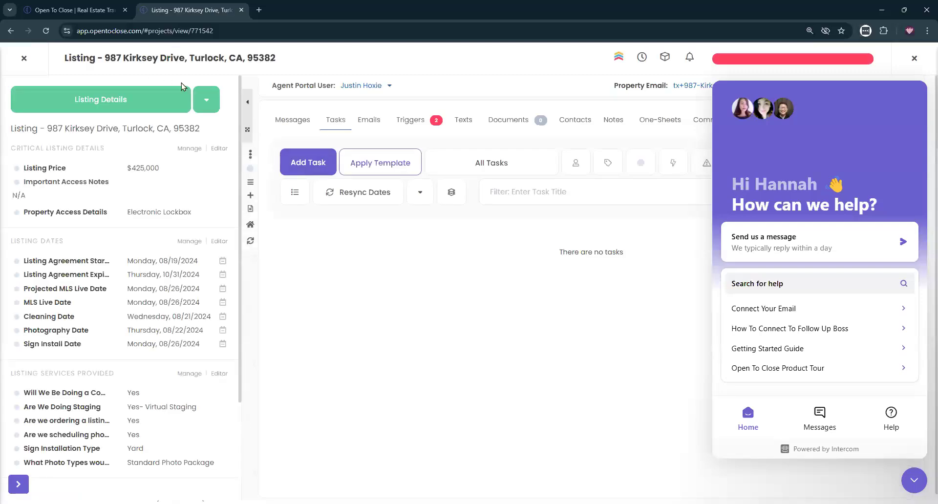
{"action": "scroll", "coordinate": [133, 461], "scroll_direction": "down", "scroll_amount": 3}
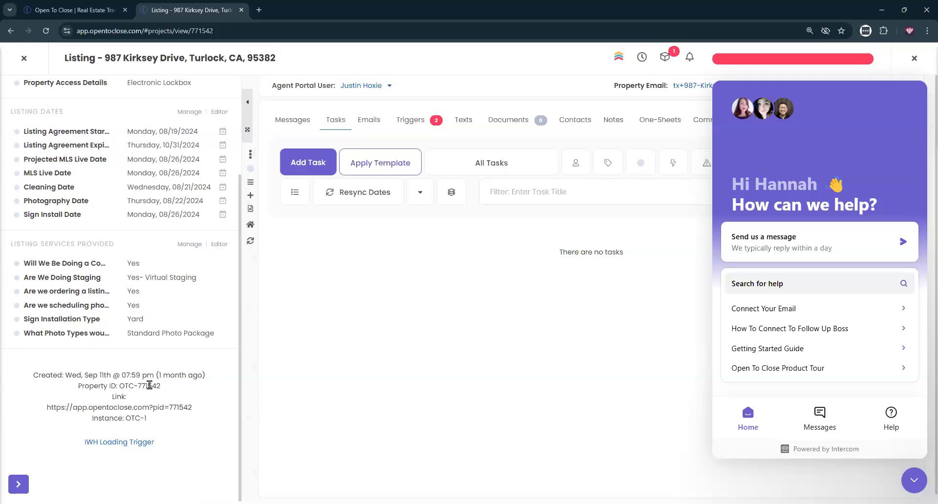
{"action": "scroll", "coordinate": [149, 385], "scroll_direction": "up", "scroll_amount": 5}
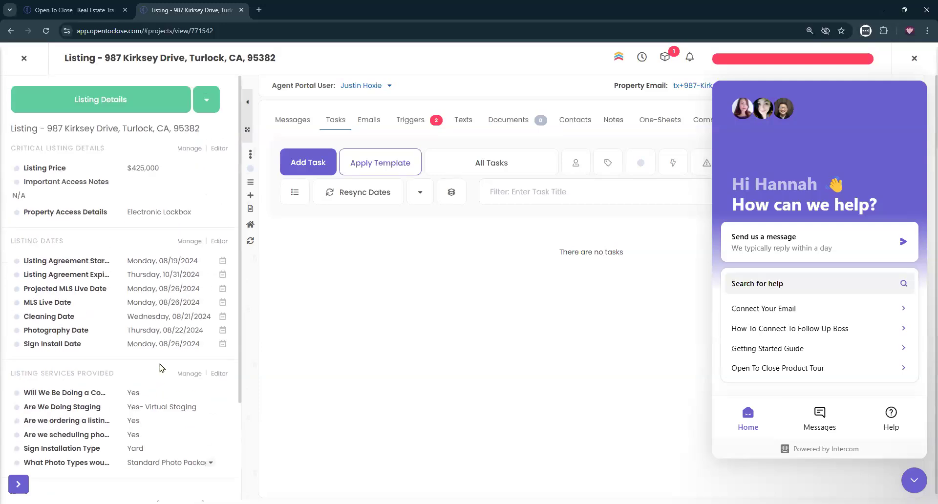
{"action": "left_click", "coordinate": [23, 58]}
{"action": "left_click", "coordinate": [20, 97]}
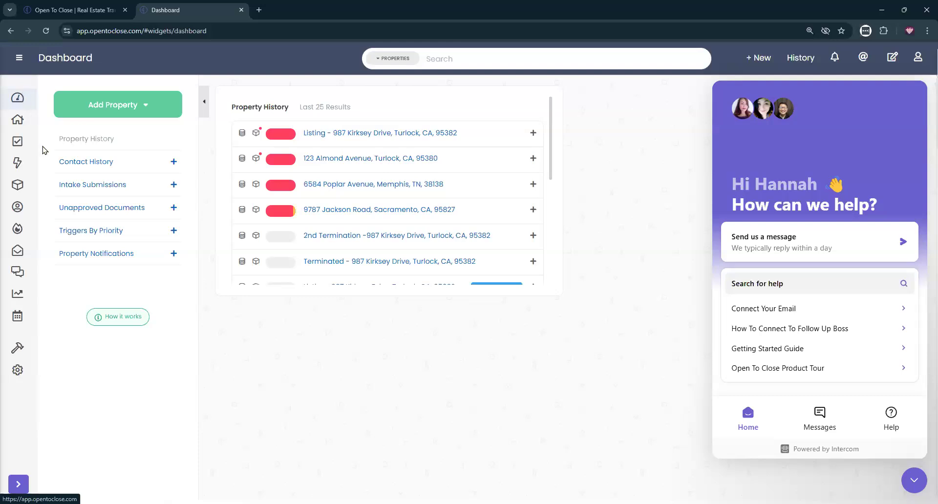
Step: Open the Webinars page from the Open To Close website's learning resources and review the live and on-demand sessions
{"action": "left_click", "coordinate": [73, 10]}
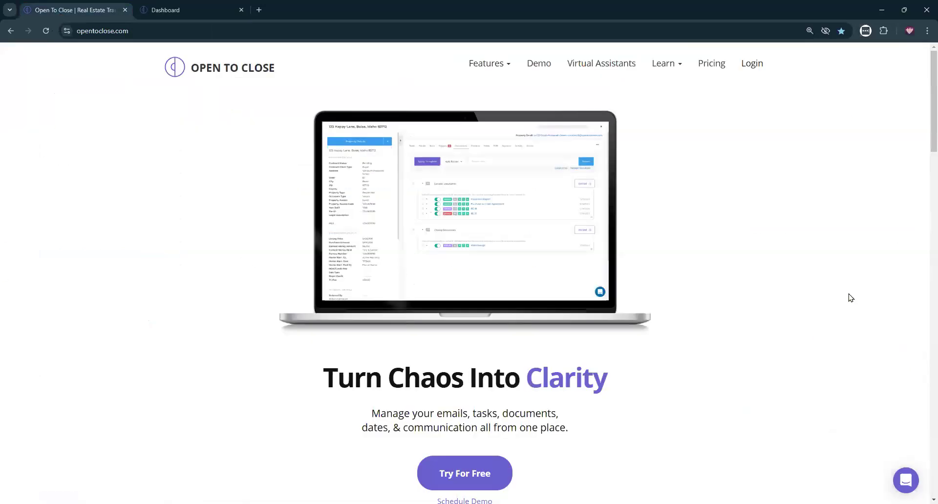
{"action": "mouse_move", "coordinate": [675, 64]}
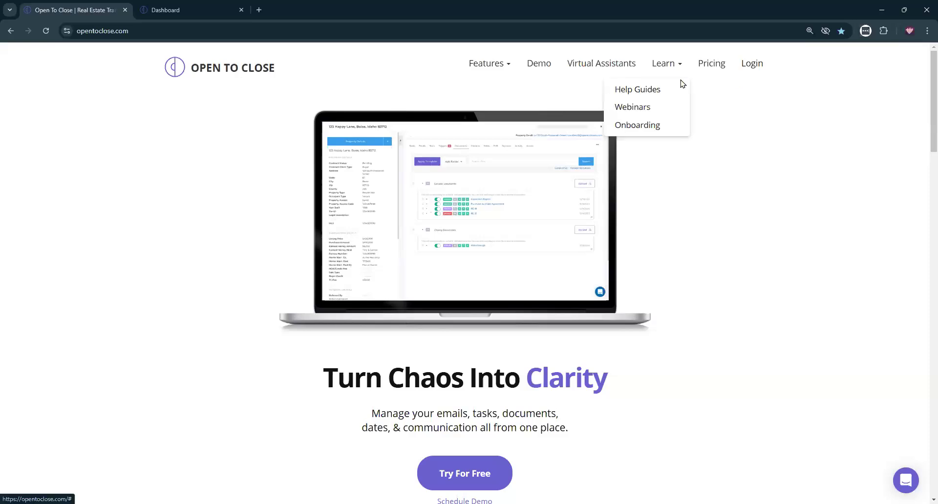
{"action": "left_click", "coordinate": [644, 106]}
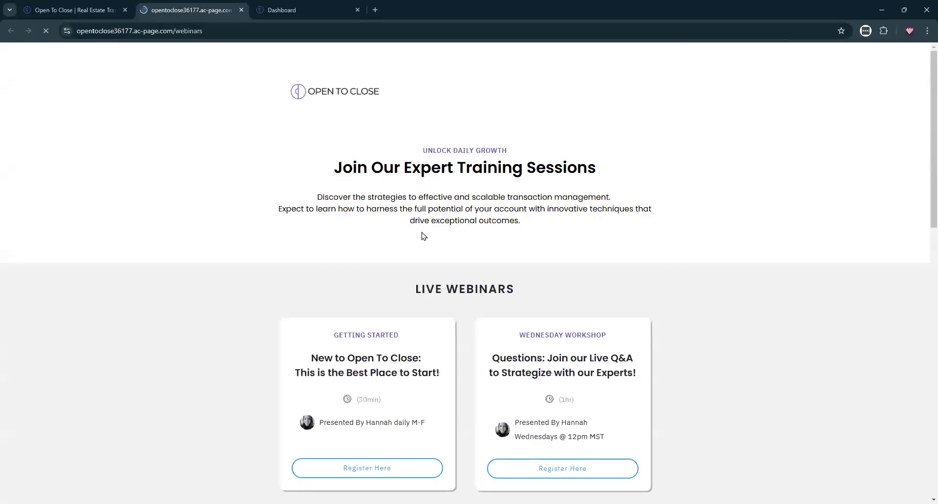
{"action": "scroll", "coordinate": [796, 327], "scroll_direction": "down", "scroll_amount": 5}
{"action": "scroll", "coordinate": [796, 327], "scroll_direction": "up", "scroll_amount": 3}
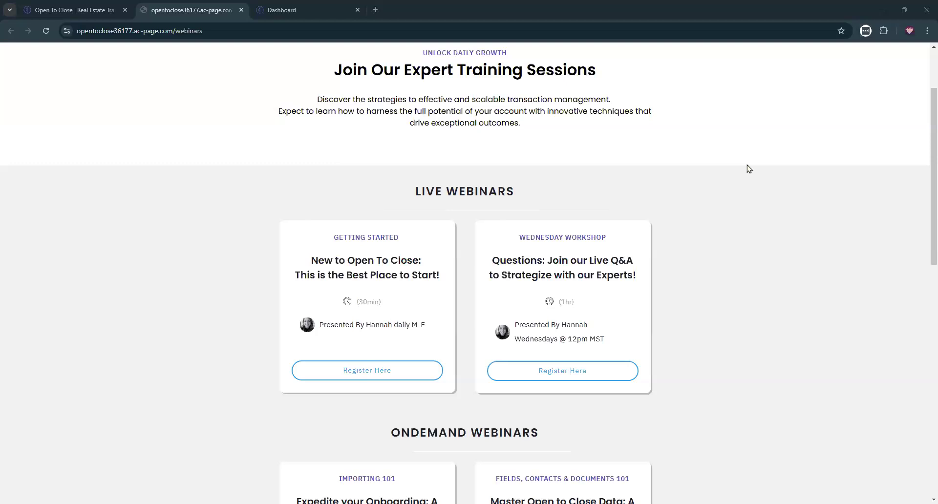
{"action": "scroll", "coordinate": [752, 173], "scroll_direction": "up", "scroll_amount": 2}
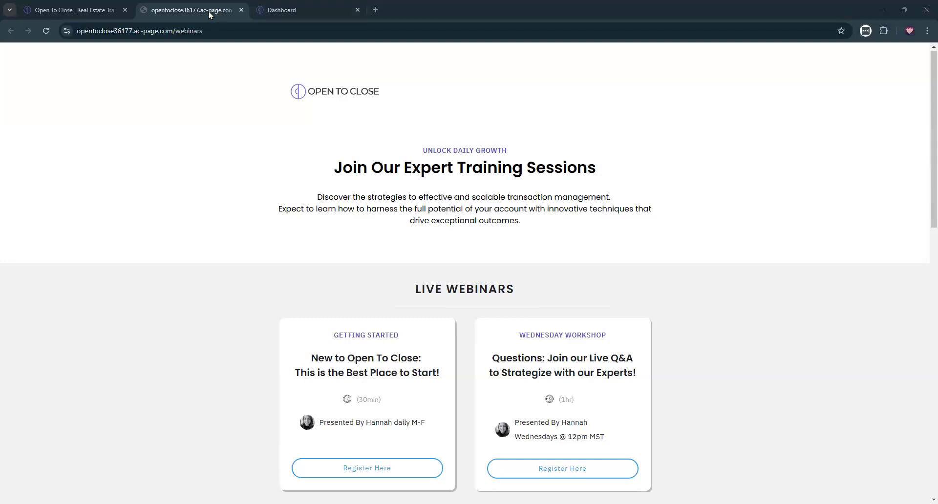
Step: Go back to the dashboard, and return to the Open To Close website's home page
{"action": "left_click", "coordinate": [280, 10]}
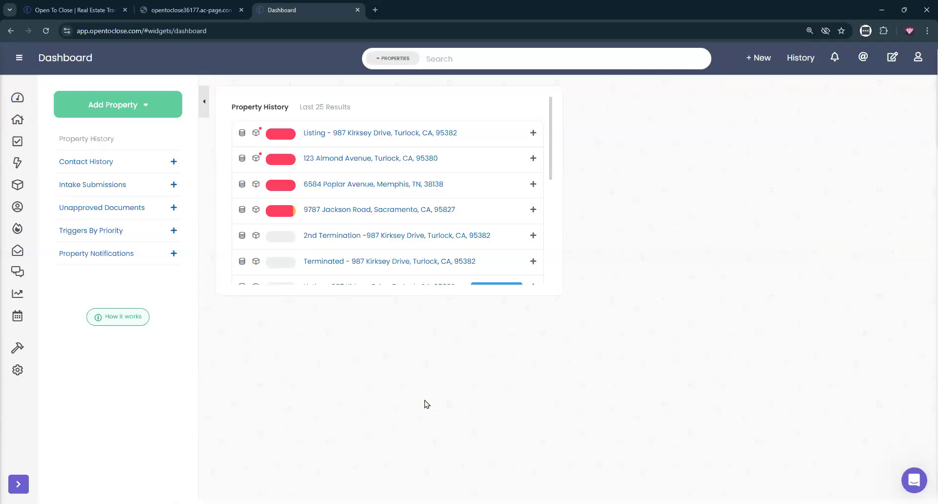
{"action": "left_click", "coordinate": [106, 11]}
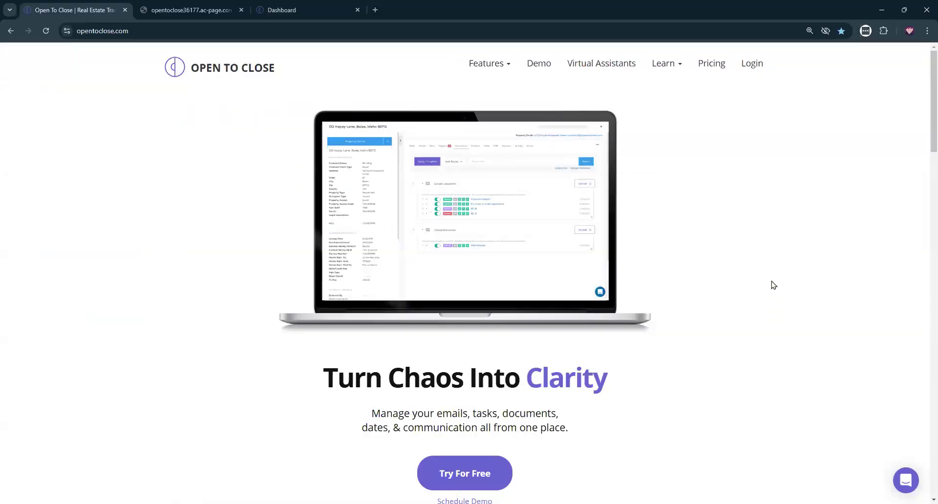